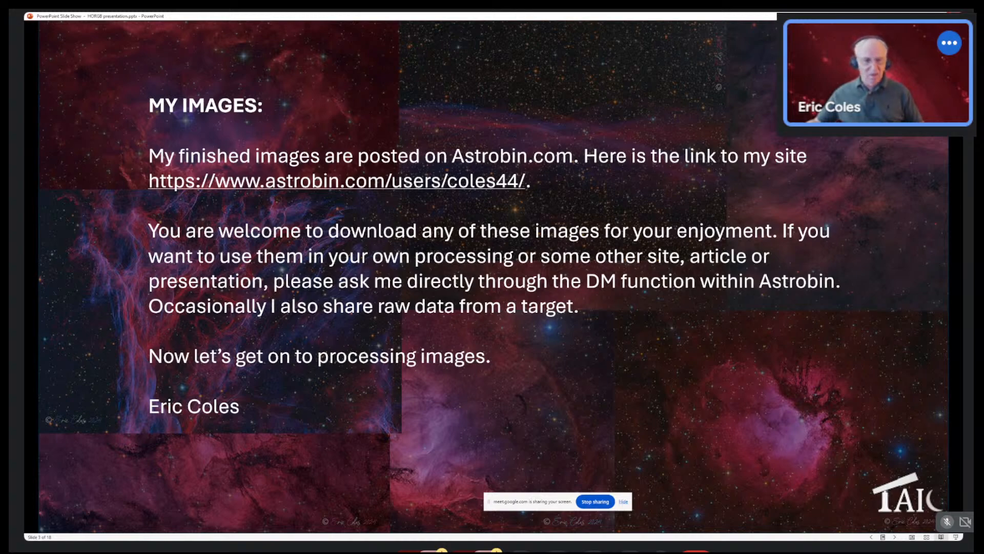
# Leave the presentation slide show and switch to PixInsight
pyautogui.click(954, 15)
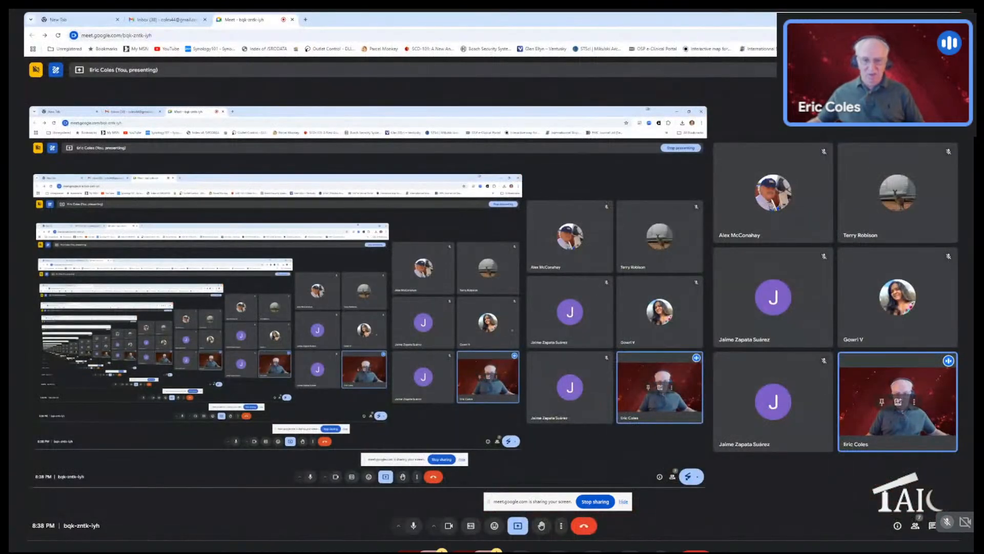
pyautogui.moveTo(615, 539)
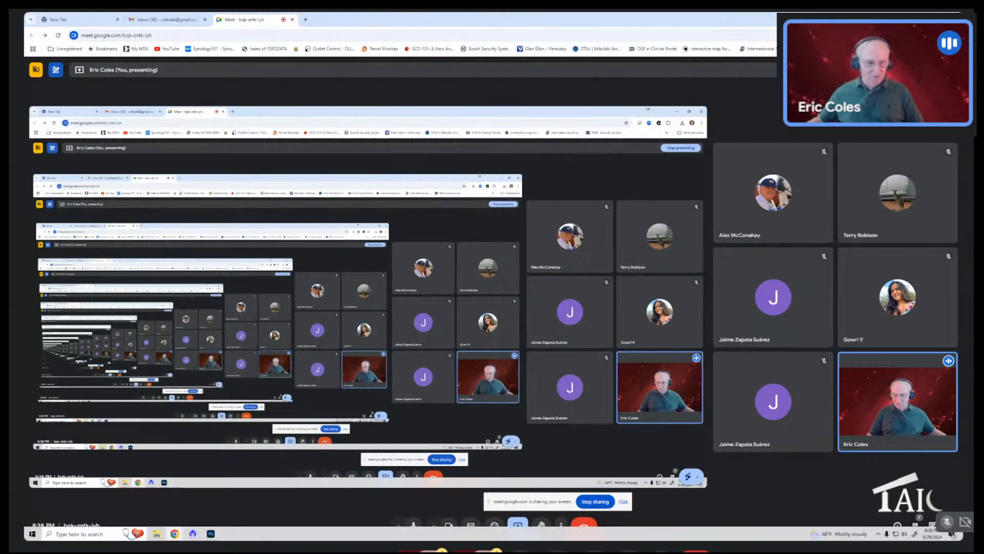
pyautogui.click(195, 533)
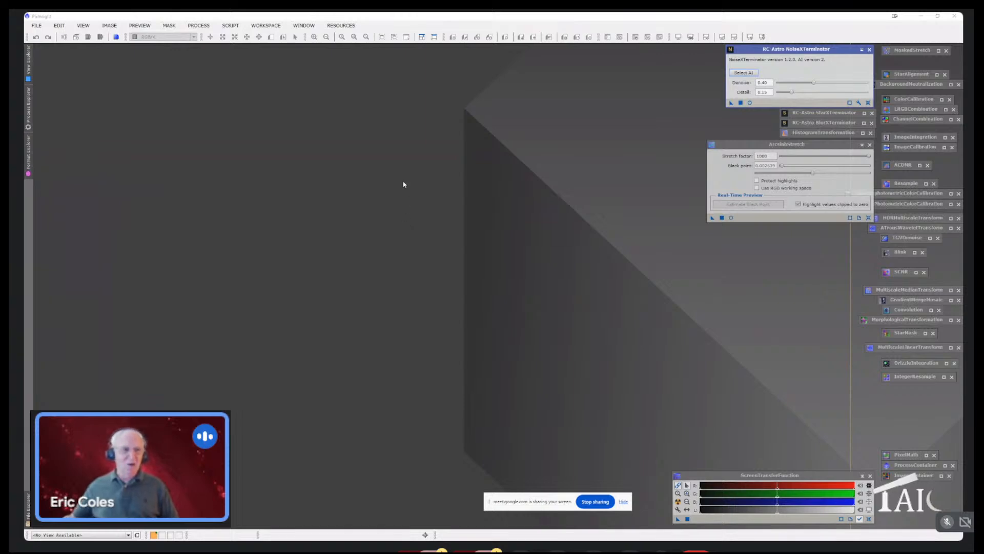
# Open the H2 starless, O2 starless and RGB NGC6979 .xisf images from the Pickering's Triangle folder in TAIC Presentation, and dismiss the process console
pyautogui.click(37, 25)
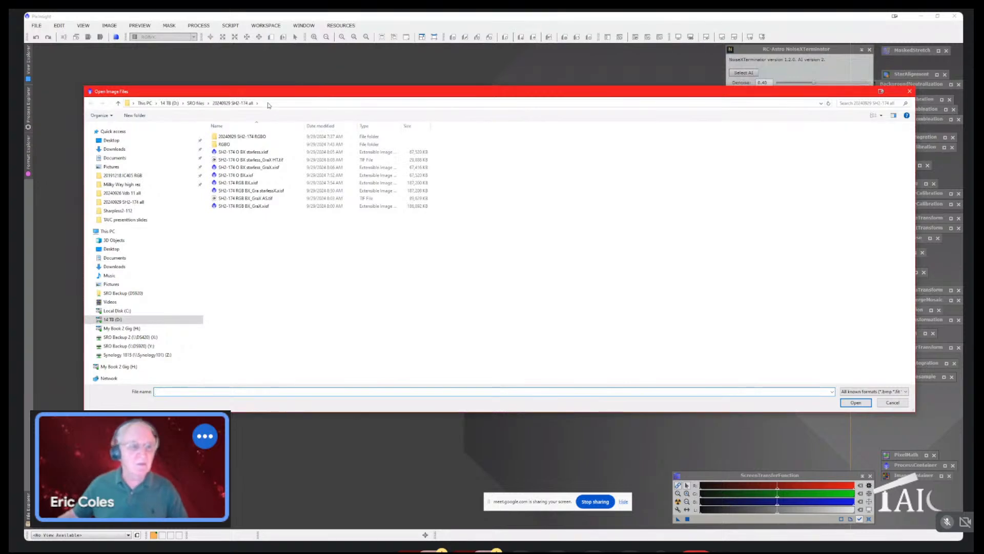
pyautogui.click(174, 103)
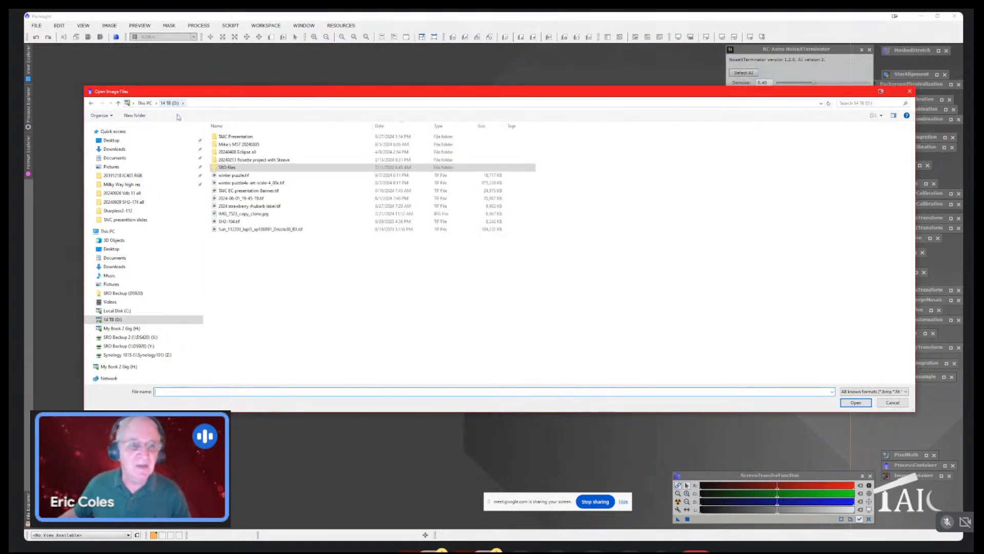
pyautogui.doubleClick(237, 136)
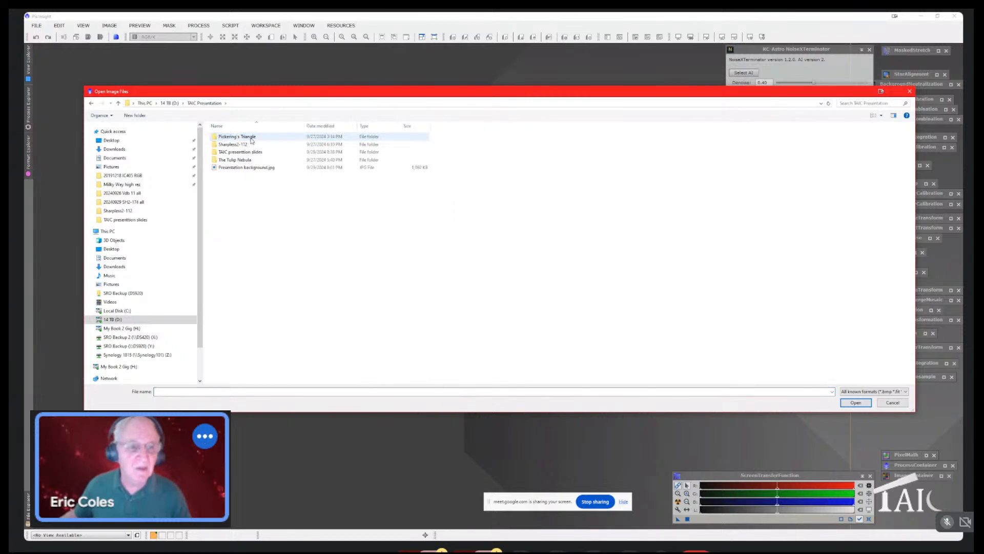
pyautogui.doubleClick(237, 136)
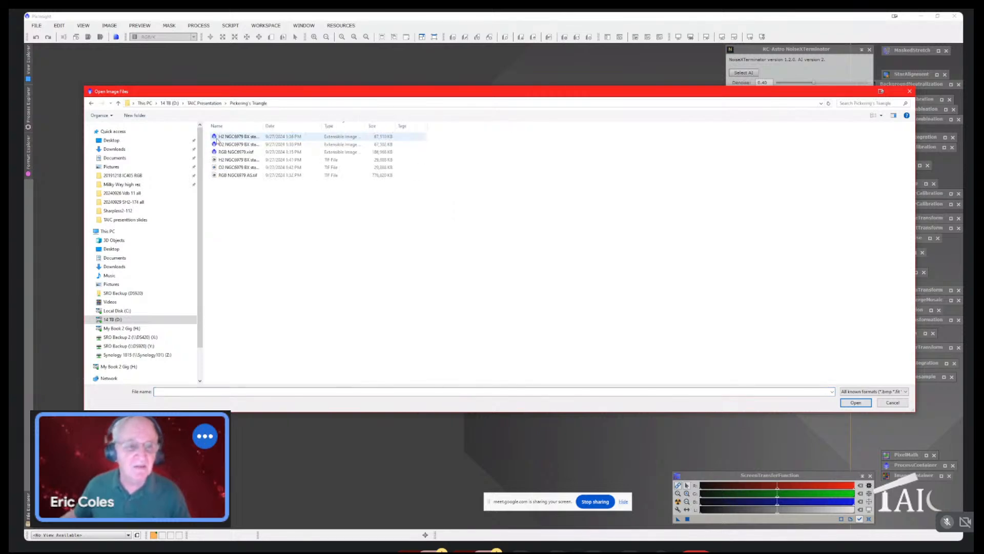
pyautogui.moveTo(206, 138); pyautogui.dragTo(215, 155)
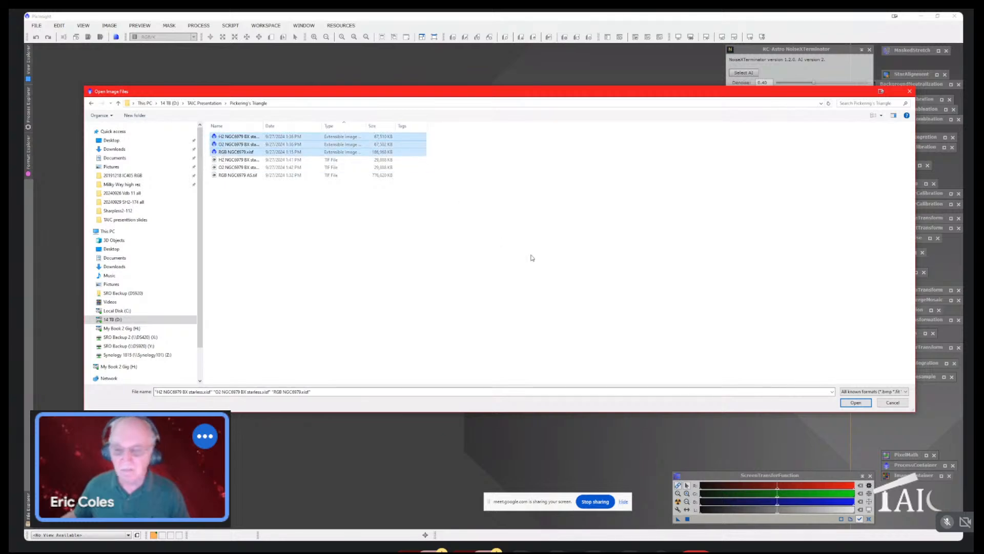
pyautogui.click(854, 403)
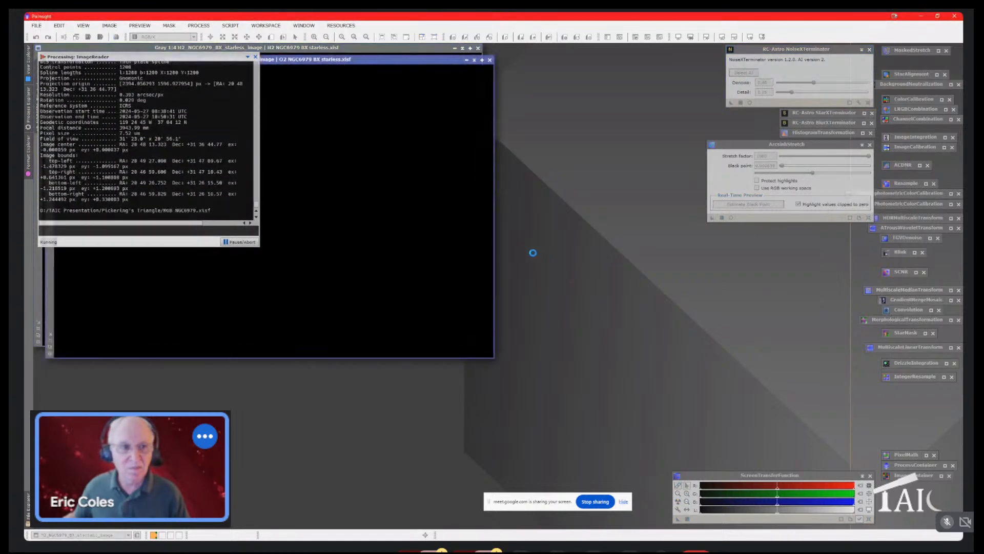
pyautogui.click(255, 56)
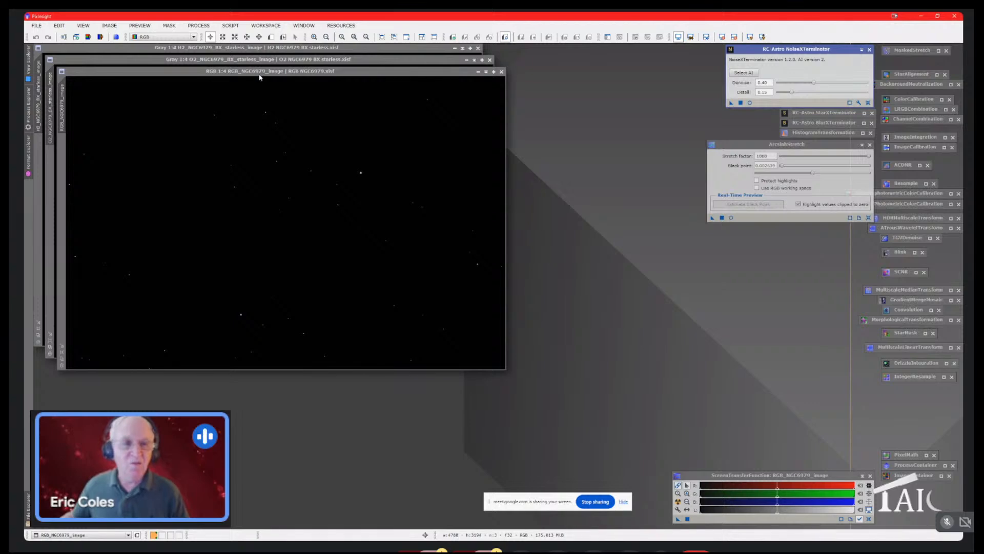
# Apply an automatic screen stretch to the RGB, O2 and H2 NGC6979 images, moving the RGB window clear of the others
pyautogui.moveTo(259, 76); pyautogui.dragTo(366, 109)
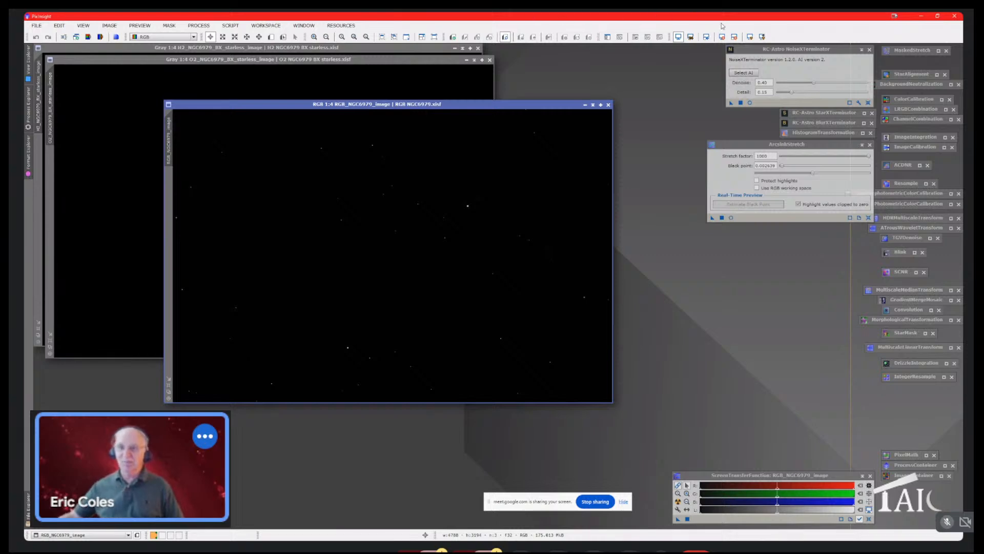
pyautogui.click(751, 37)
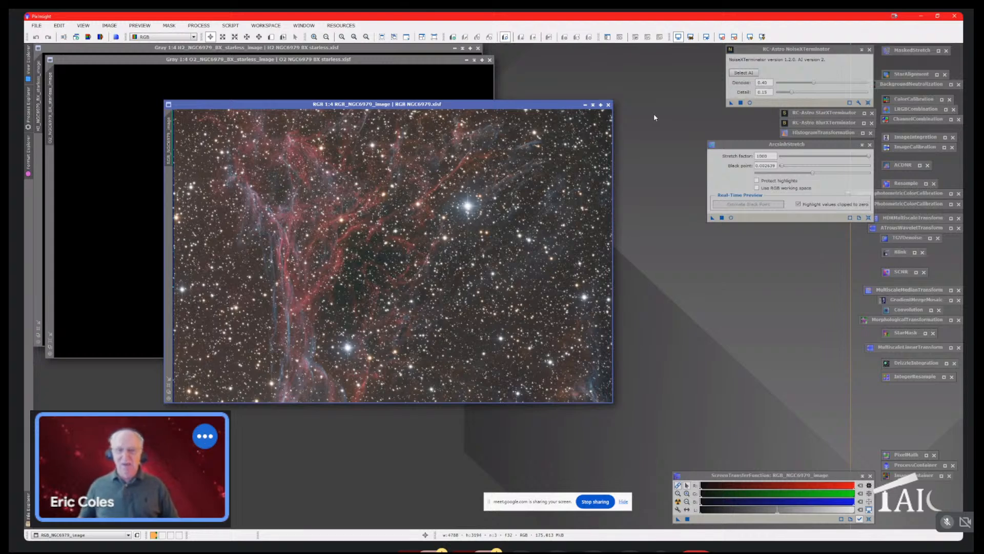
pyautogui.click(409, 69)
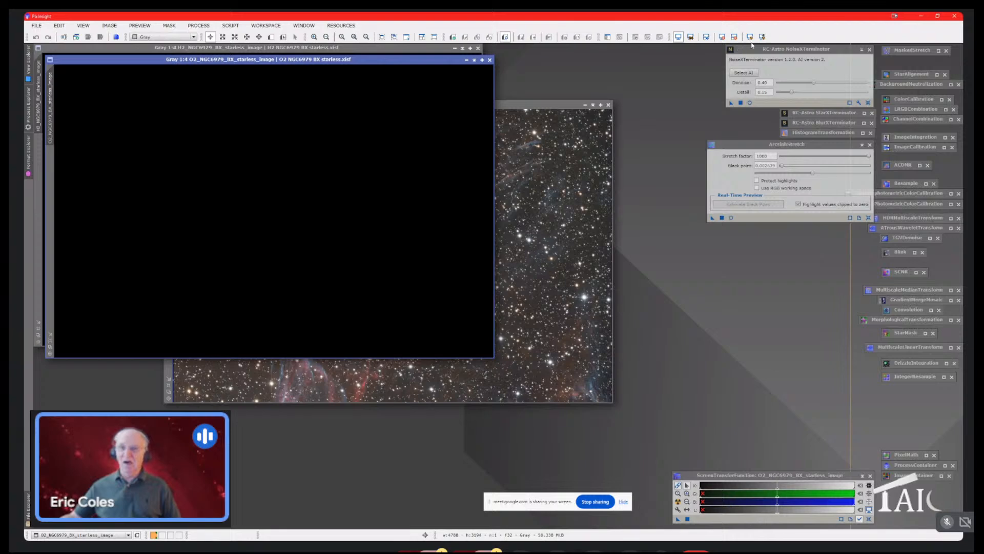
pyautogui.hotkey('ctrl', 'a')
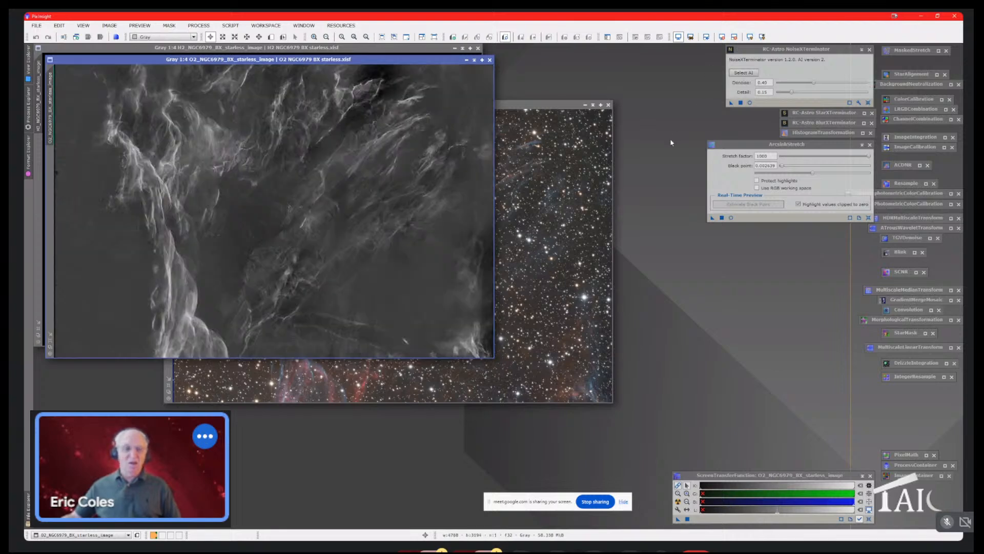
pyautogui.click(373, 47)
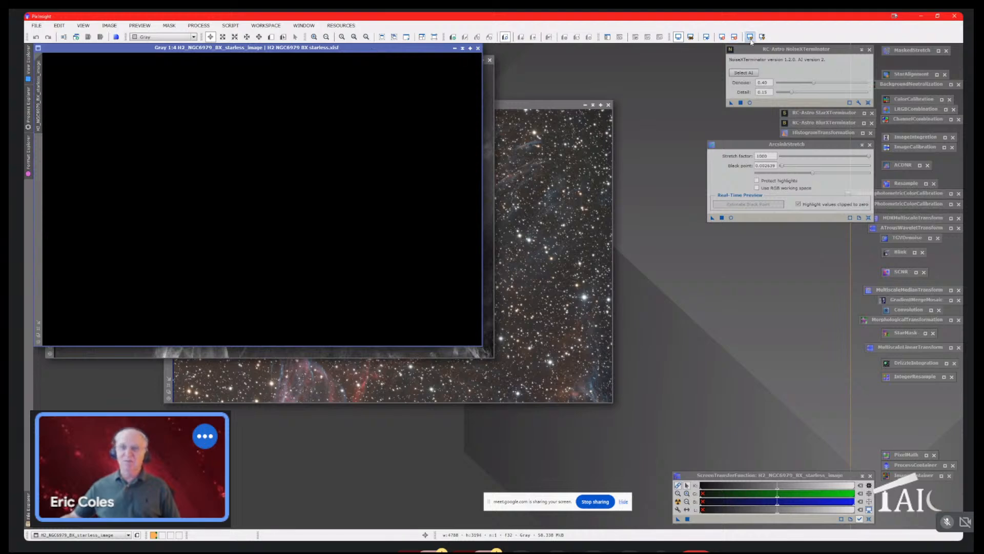
pyautogui.hotkey('ctrl', 'a')
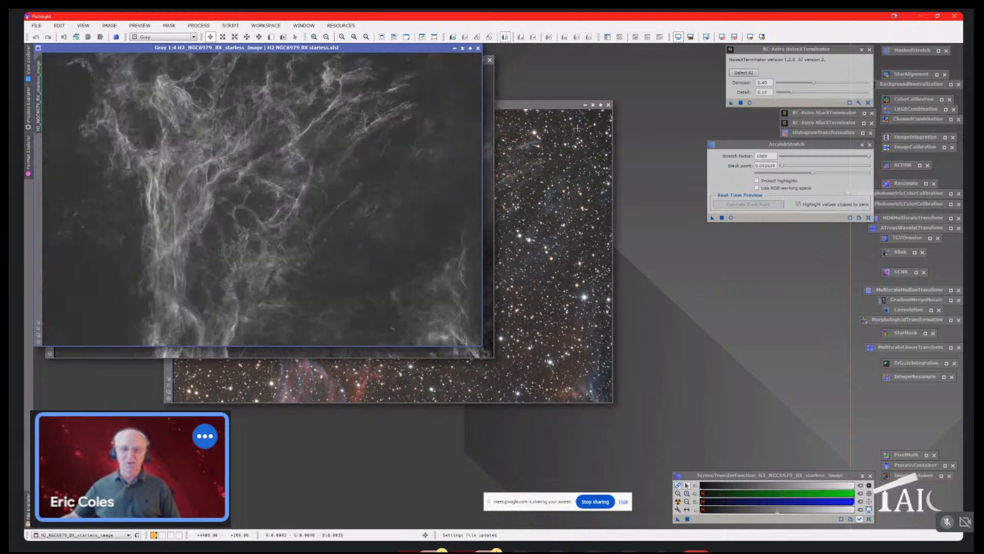
# Bring the RGB image to the front at 1:3 zoom, reposition its window and remove its screen stretch
pyautogui.click(533, 105)
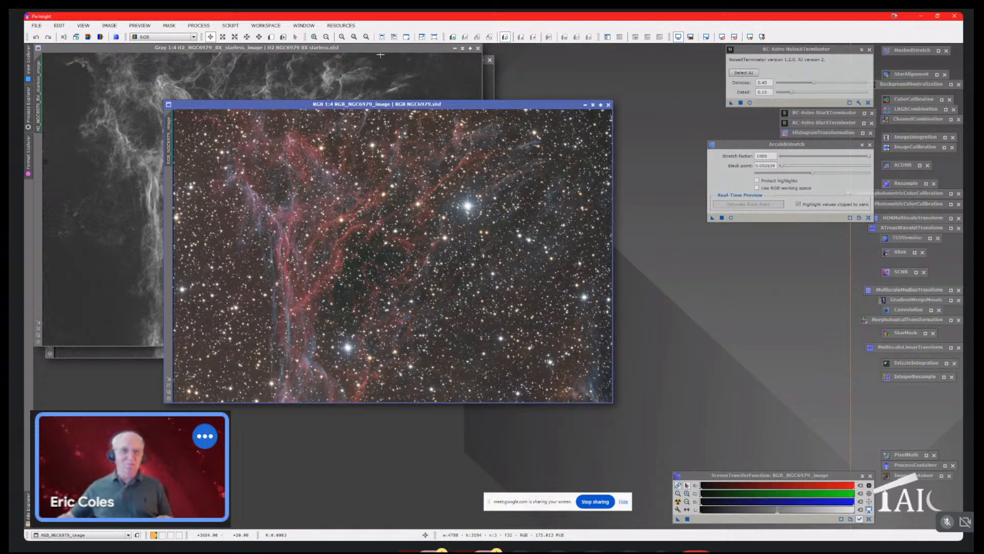
pyautogui.hotkey('ctrl', '+')
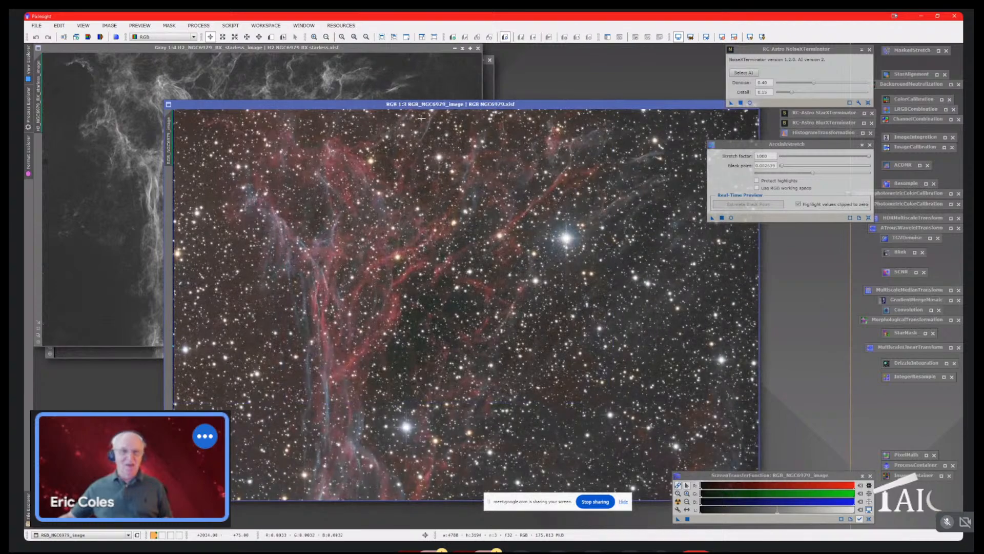
pyautogui.moveTo(417, 103); pyautogui.dragTo(356, 85)
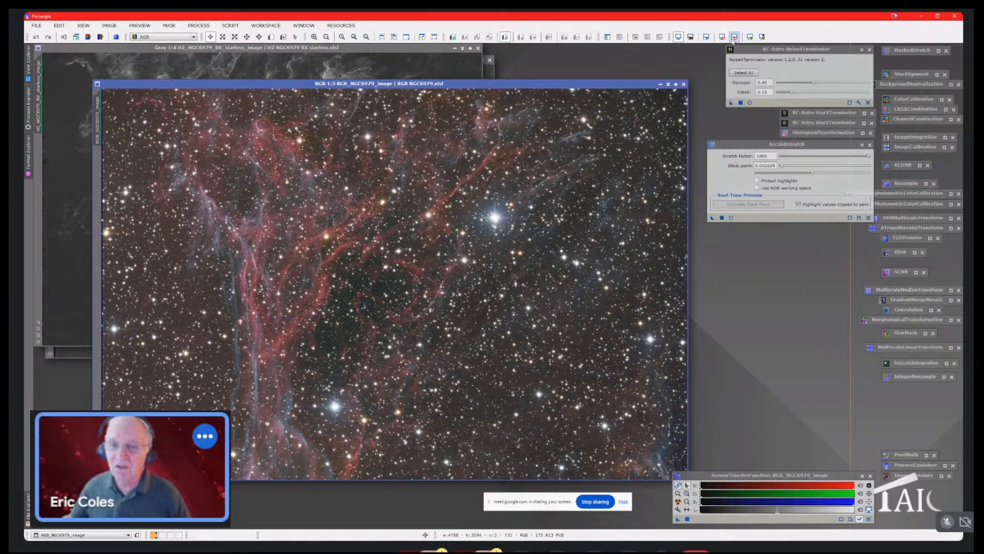
pyautogui.click(734, 37)
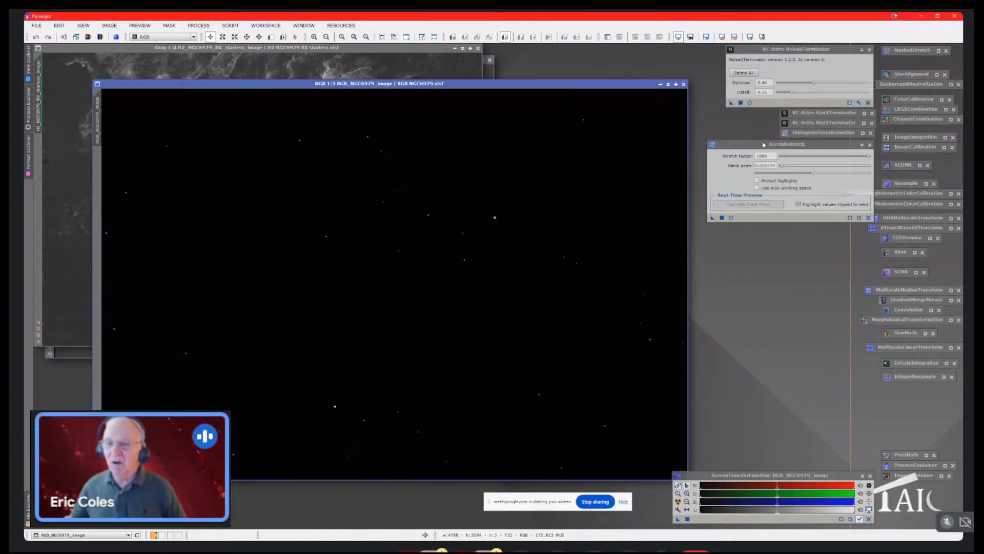
# Preview ArcsinhStretch with a stretch factor of 1000 on the RGB image in real time, and close the preview
pyautogui.click(730, 218)
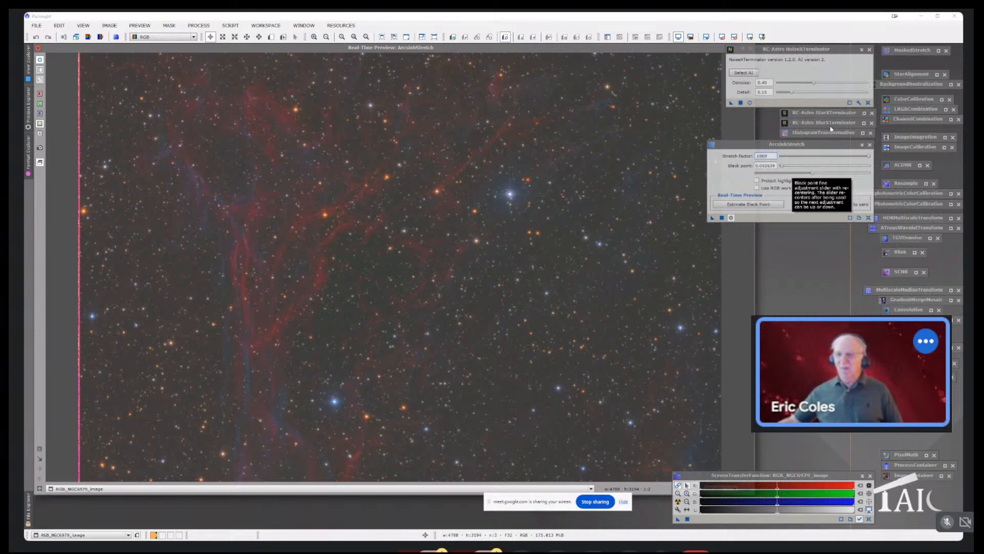
pyautogui.click(728, 175)
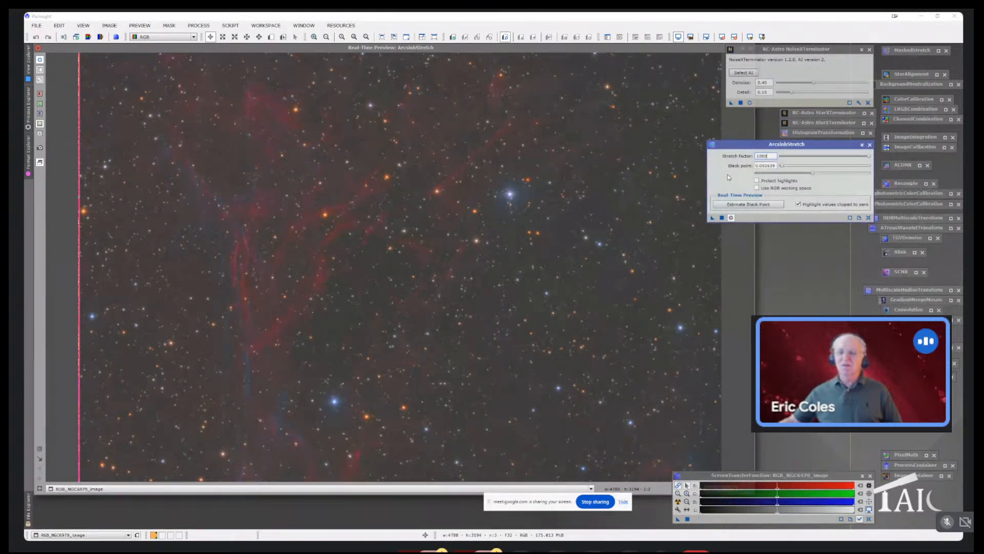
pyautogui.click(703, 58)
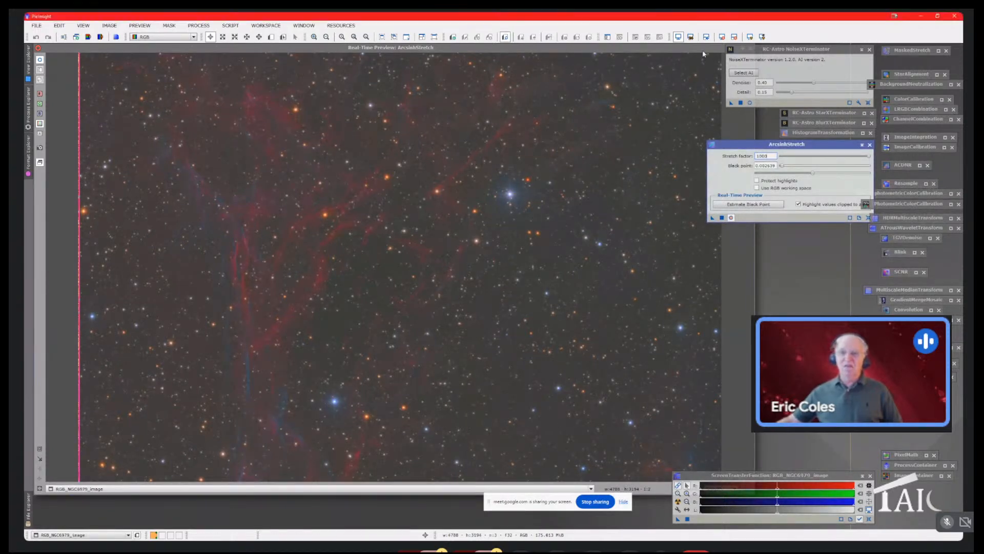
pyautogui.click(751, 53)
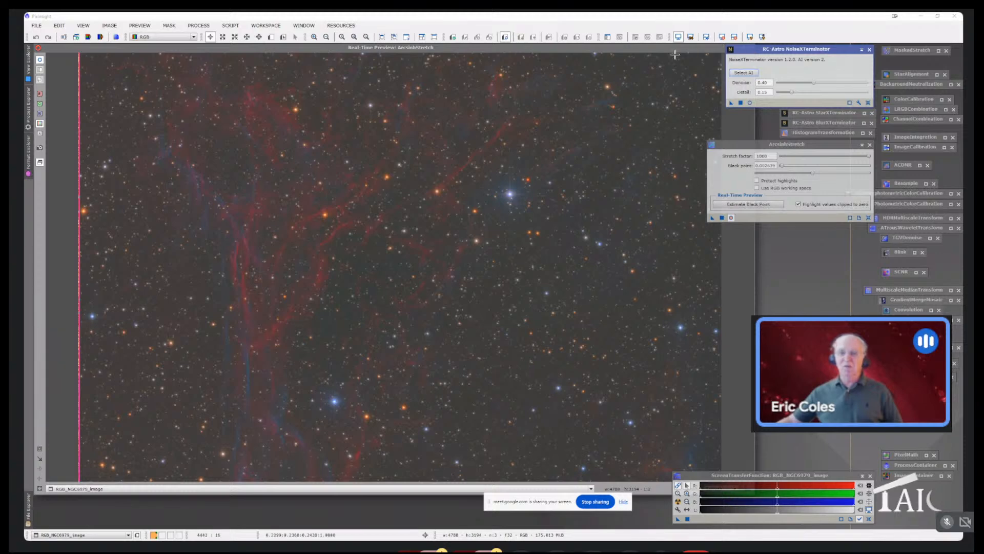
pyautogui.moveTo(675, 48); pyautogui.dragTo(619, 94)
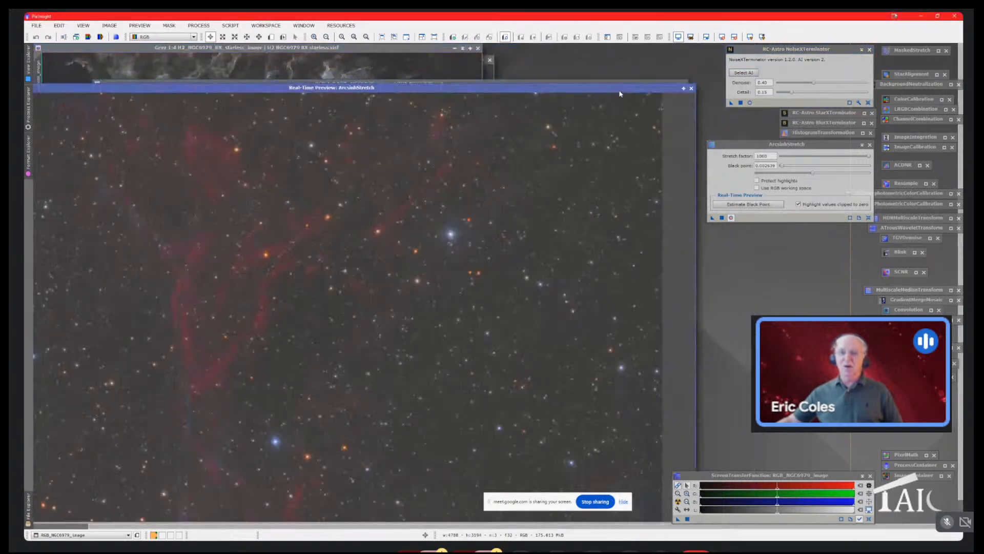
pyautogui.click(691, 88)
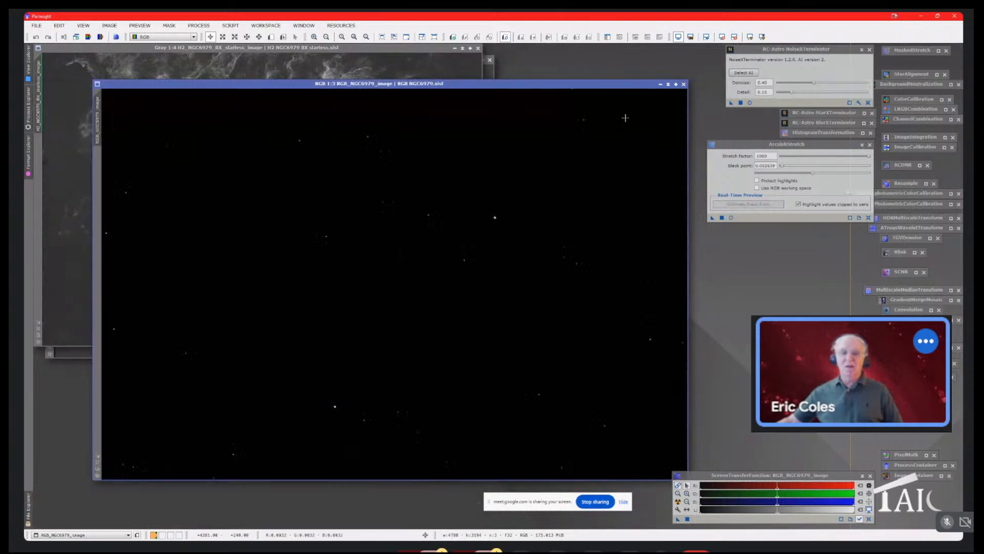
# Apply ArcsinhStretch with a stretch factor of 1000 to the RGB image and denoise it with NoiseXTerminator
pyautogui.moveTo(710, 221); pyautogui.dragTo(541, 255)
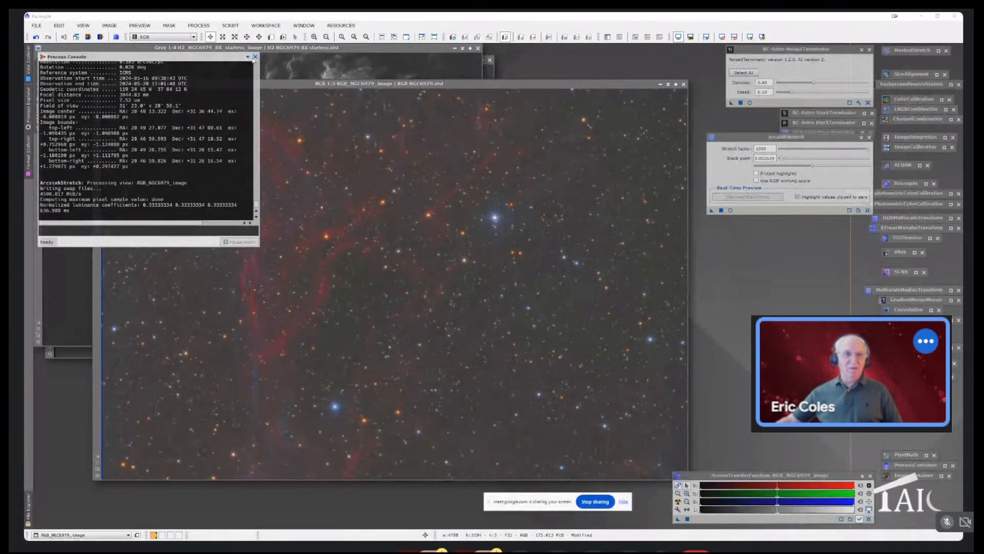
pyautogui.click(255, 58)
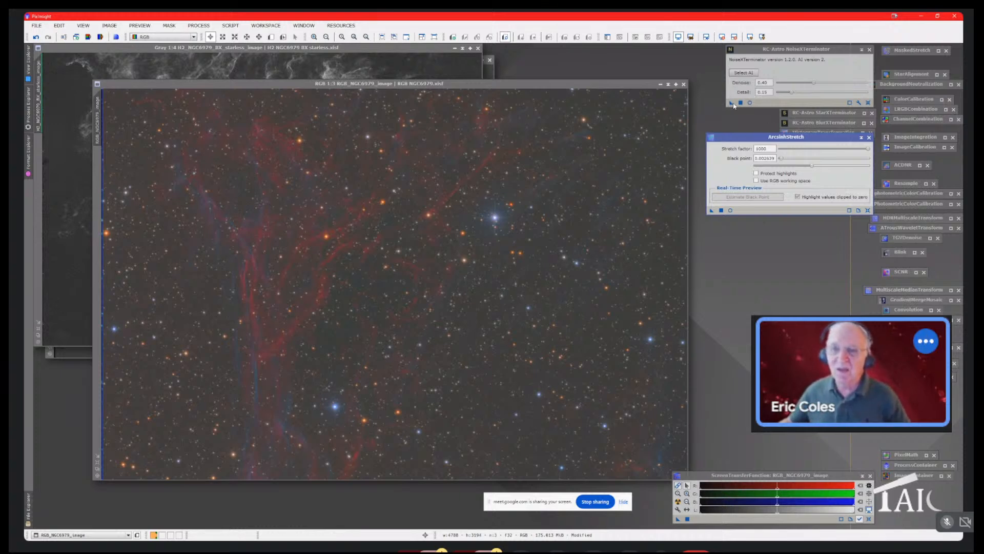
pyautogui.moveTo(732, 103); pyautogui.dragTo(542, 190)
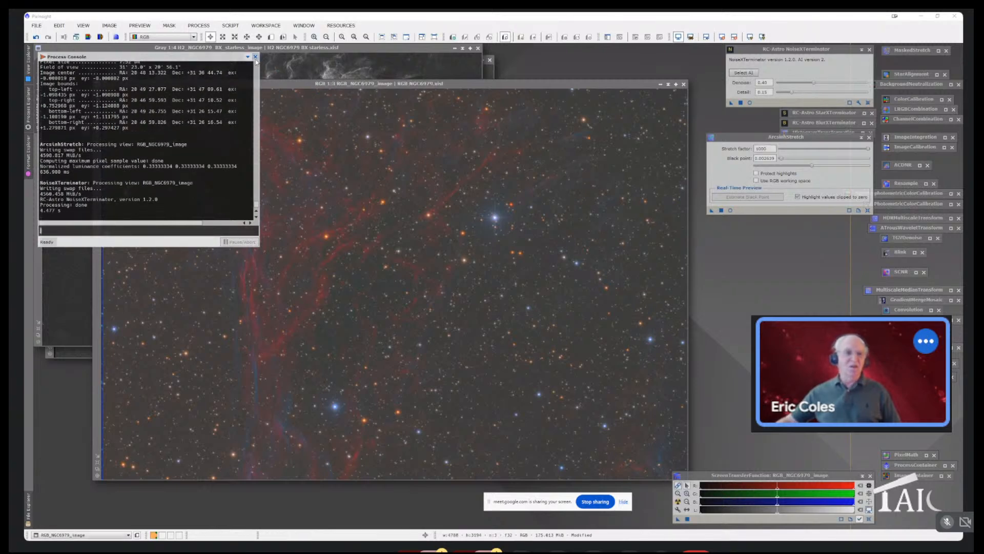
pyautogui.click(256, 57)
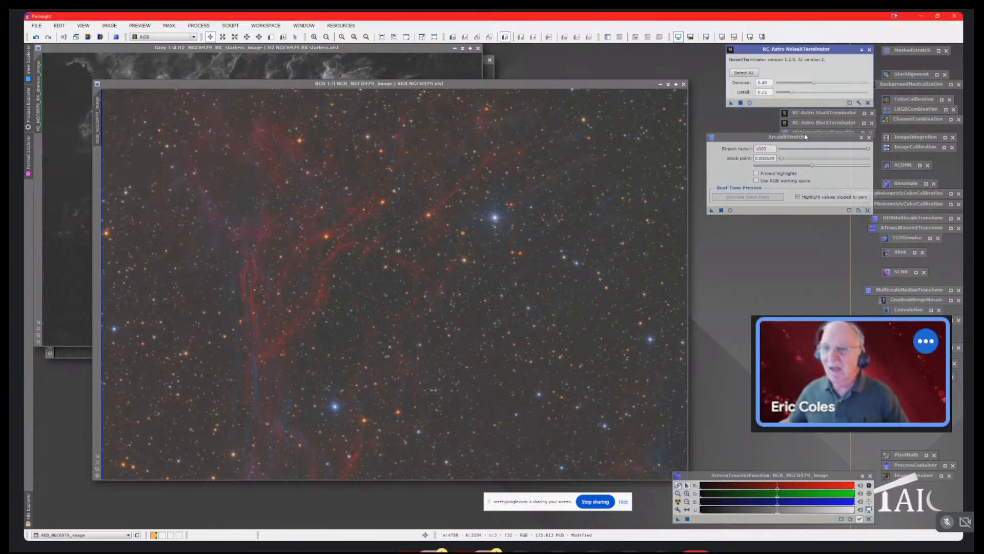
# Open HistogramTransformation beside the image, load the RGB_NGC6979_image histogram and reset the transformation parameters
pyautogui.moveTo(807, 143); pyautogui.dragTo(810, 148)
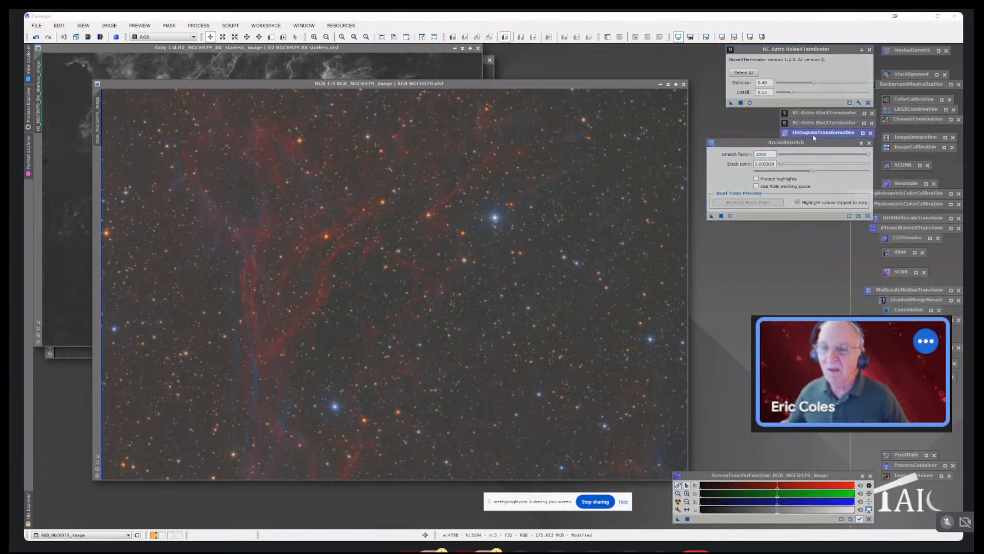
pyautogui.doubleClick(822, 132)
pyautogui.moveTo(671, 56); pyautogui.dragTo(826, 123)
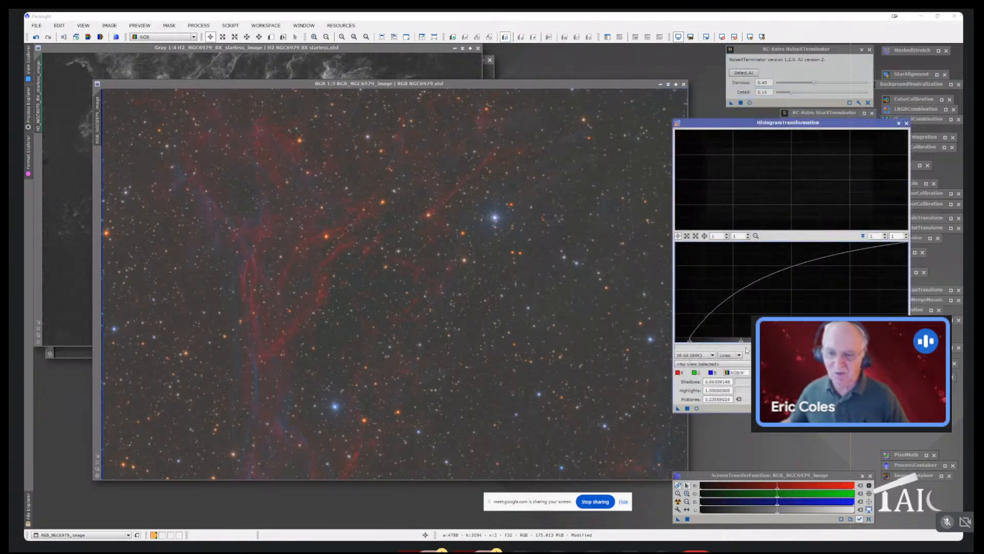
pyautogui.click(736, 364)
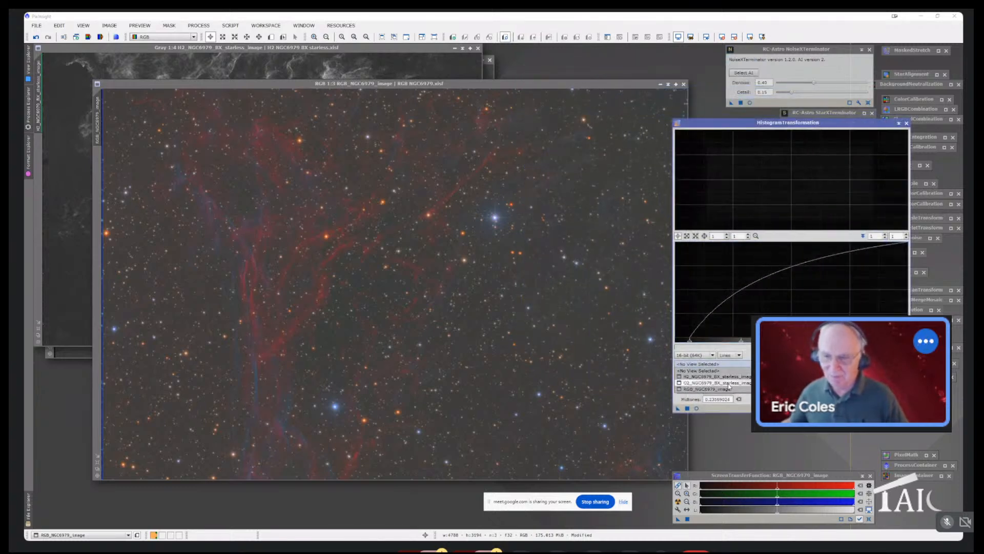
pyautogui.click(724, 390)
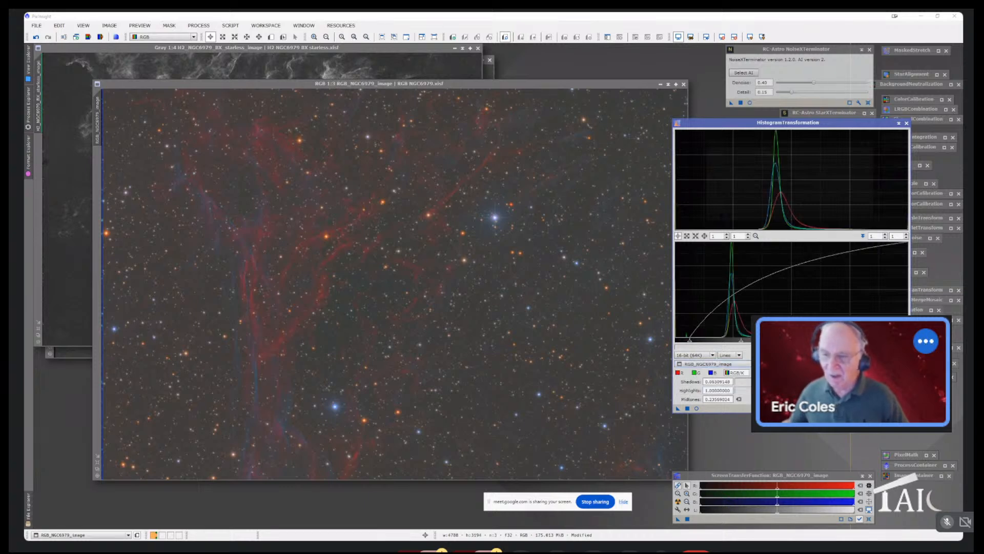
pyautogui.click(904, 409)
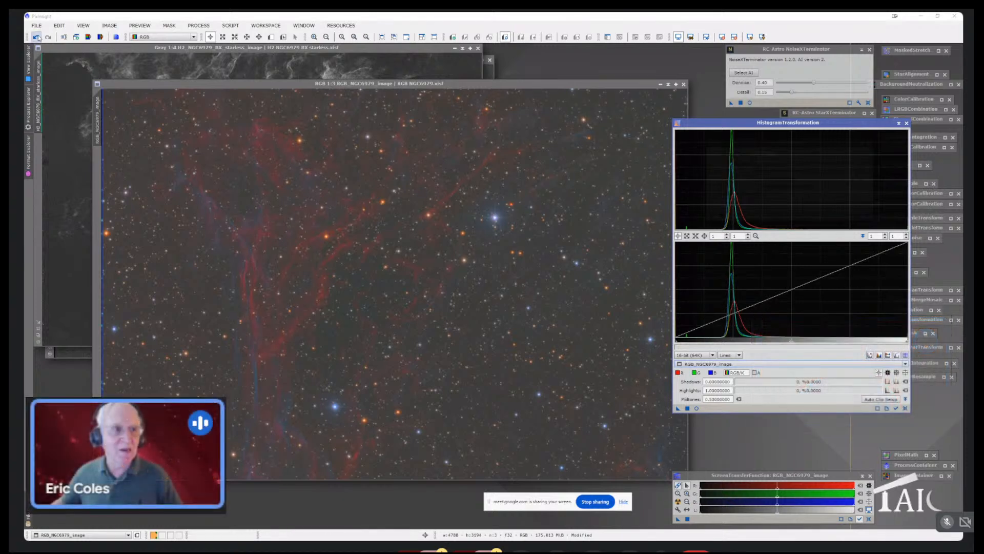
# Compare the RGB image with and without denoising, and apply HistogramTransformation to it with shadows about 0.172 and midtones about 0.392
pyautogui.click(36, 37)
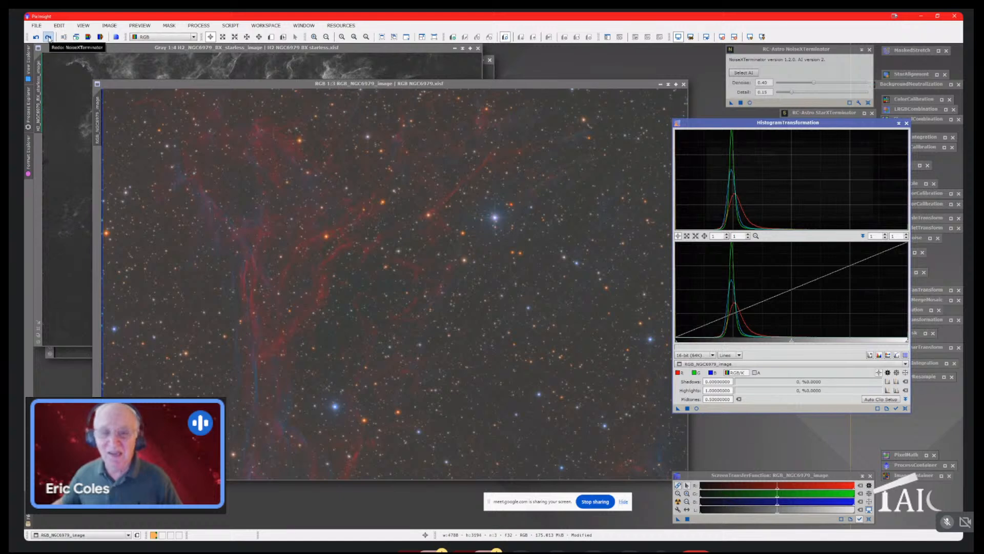
pyautogui.click(48, 39)
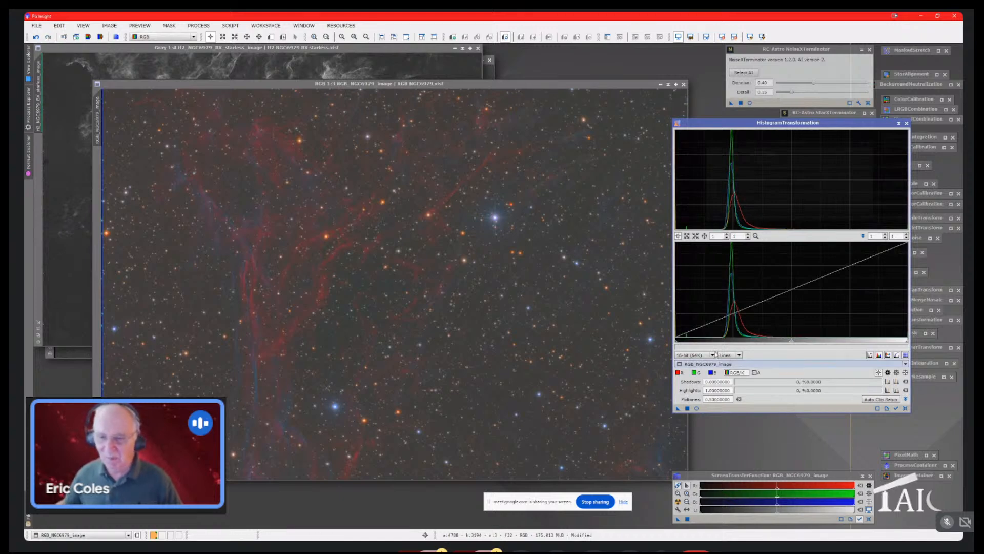
pyautogui.moveTo(676, 343); pyautogui.dragTo(717, 348)
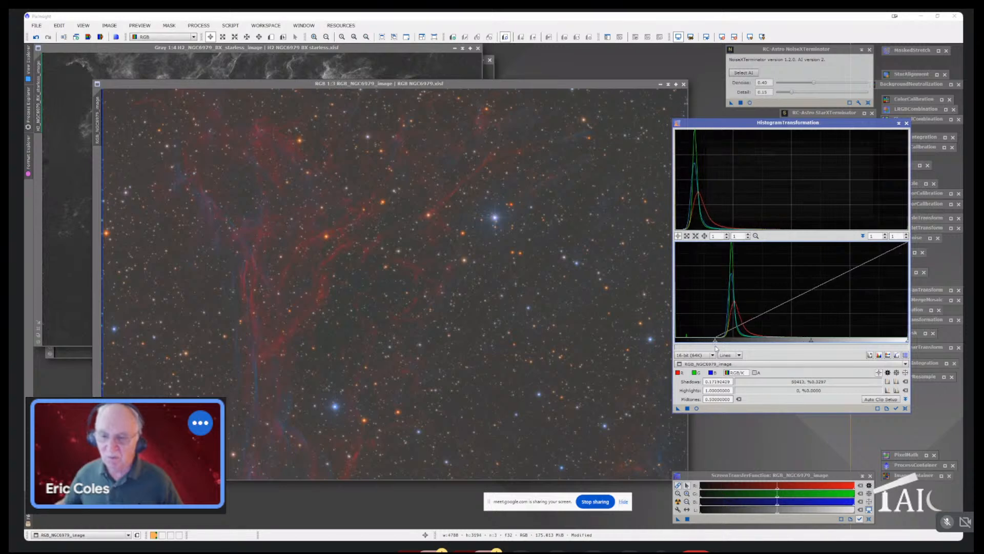
pyautogui.click(696, 409)
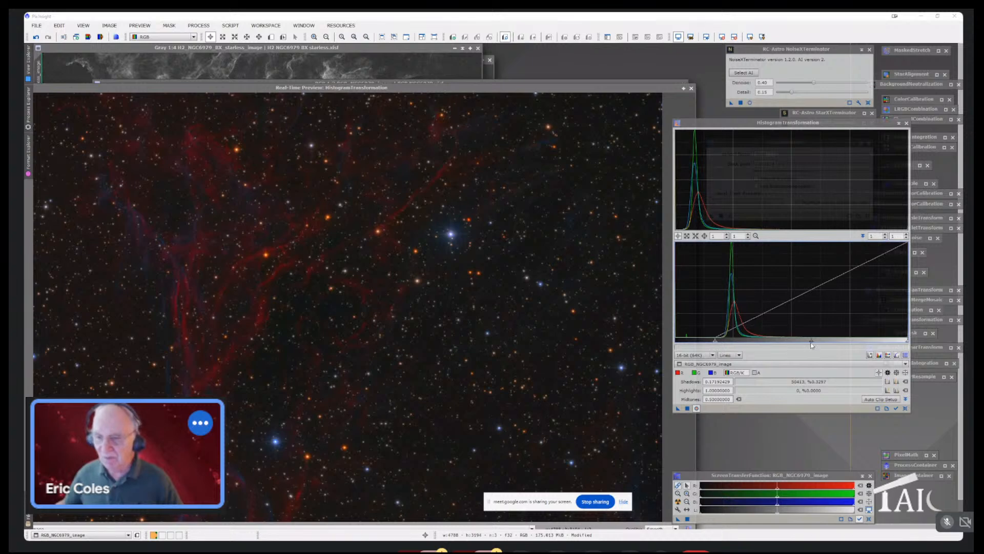
pyautogui.moveTo(811, 343); pyautogui.dragTo(790, 343)
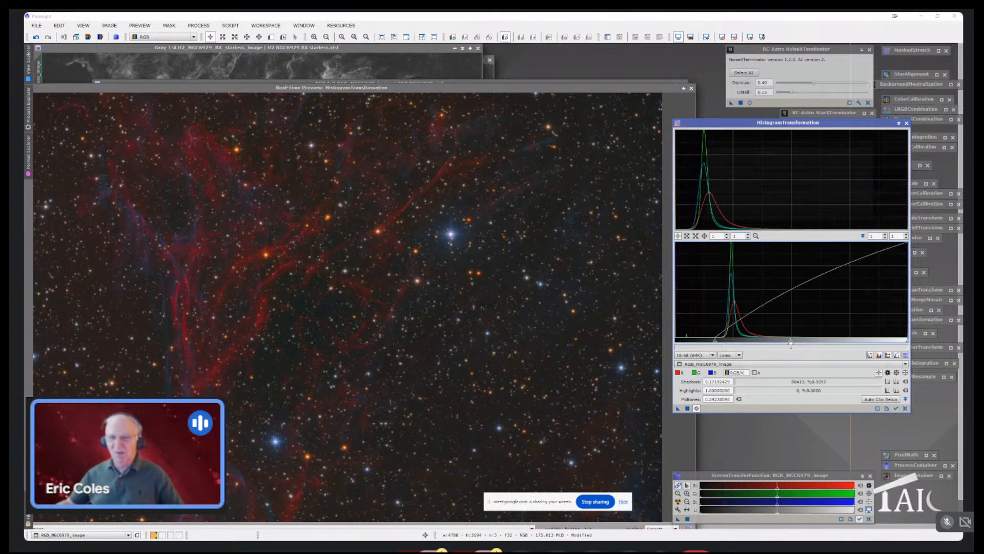
pyautogui.click(692, 88)
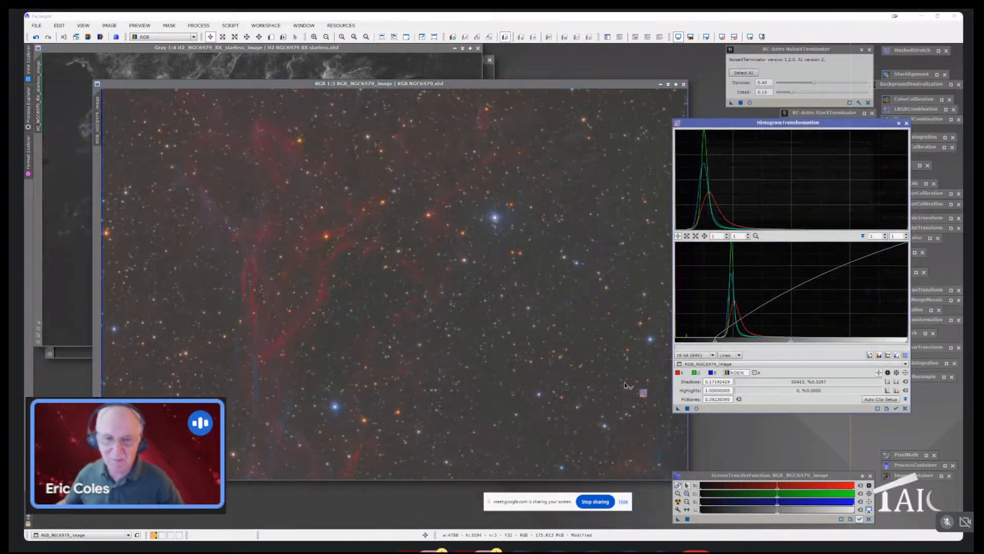
pyautogui.moveTo(626, 386); pyautogui.dragTo(499, 314)
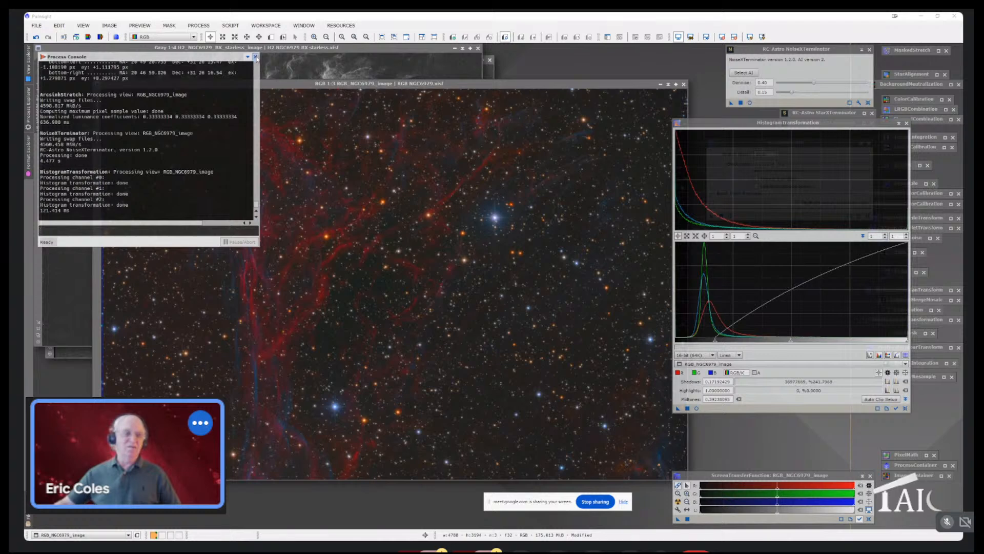
pyautogui.click(256, 58)
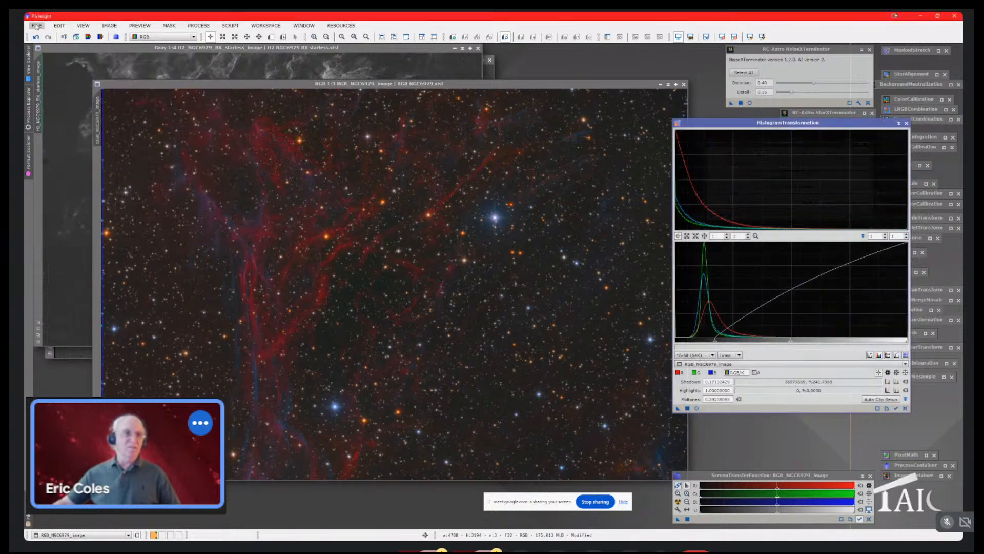
# Save the stretched RGB image as a 16-bit unsigned integer TIFF named RGB NGC6979.tif in the Pickering's Triangle folder
pyautogui.click(36, 26)
pyautogui.click(63, 103)
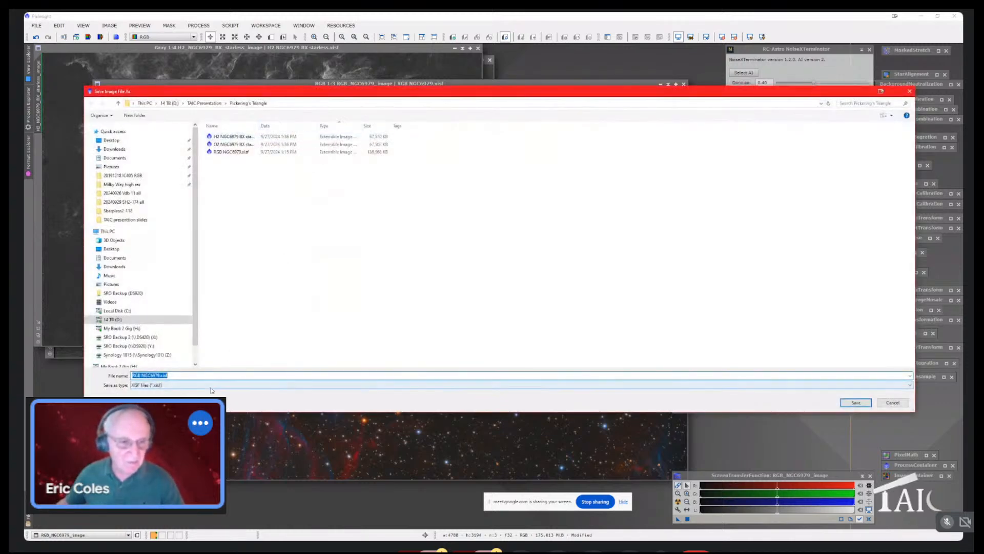
pyautogui.click(214, 385)
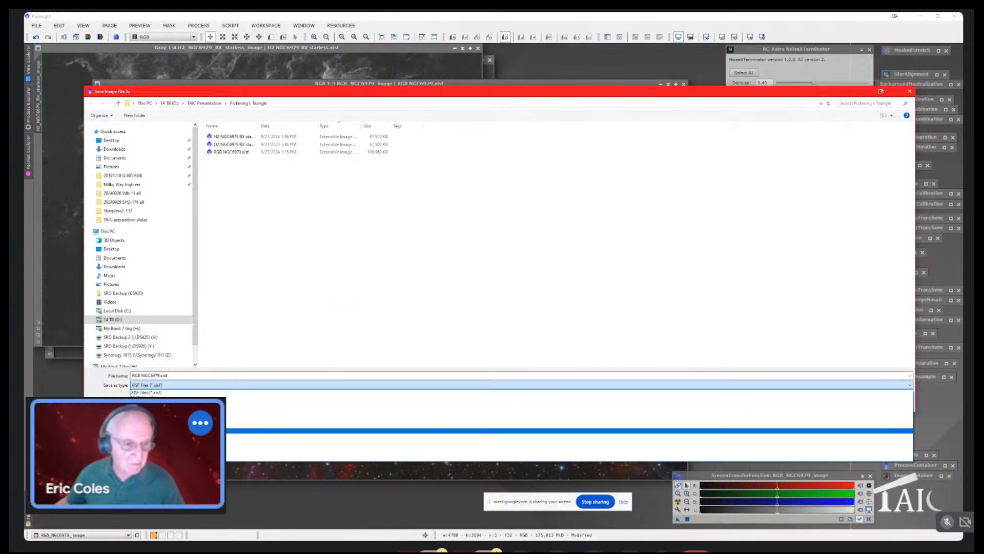
pyautogui.click(195, 440)
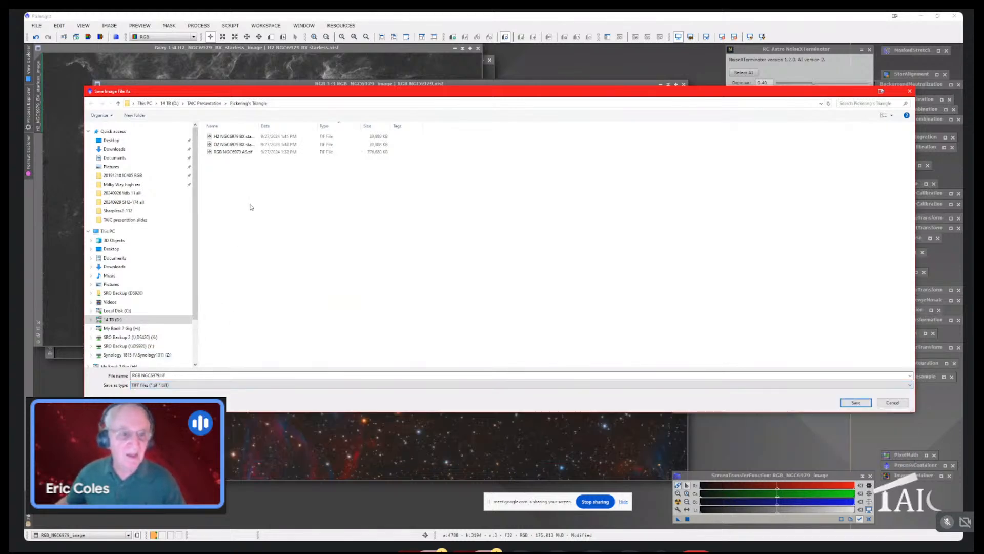
pyautogui.click(855, 403)
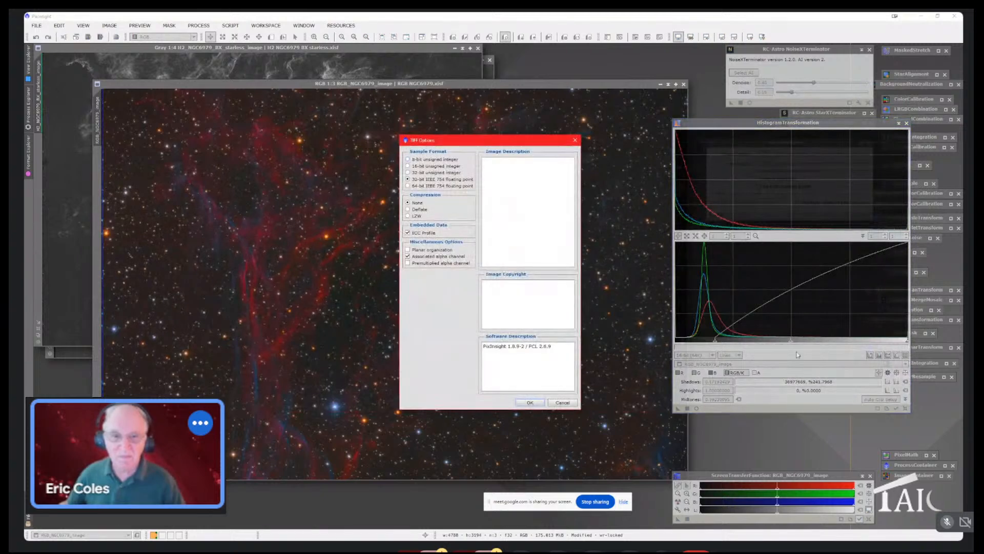
pyautogui.click(436, 166)
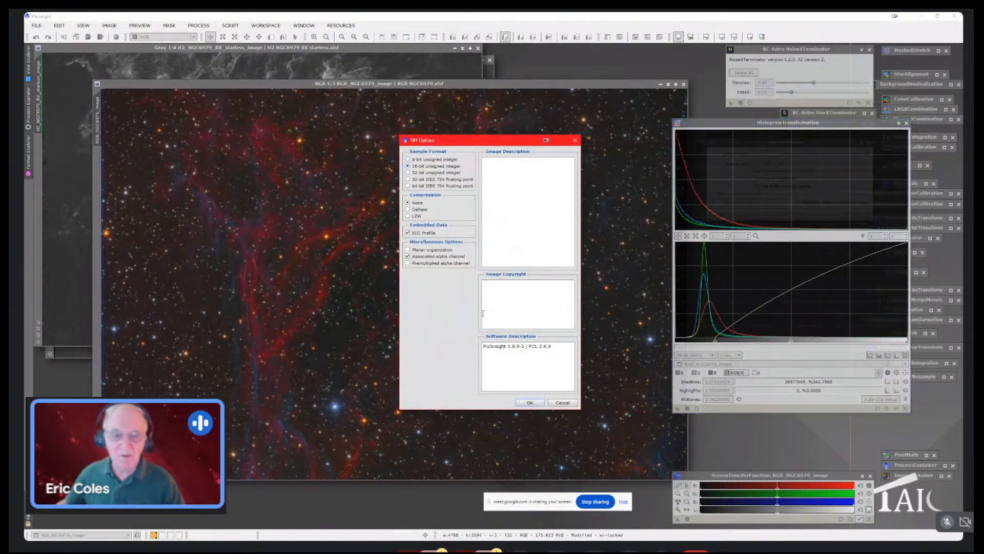
pyautogui.click(528, 402)
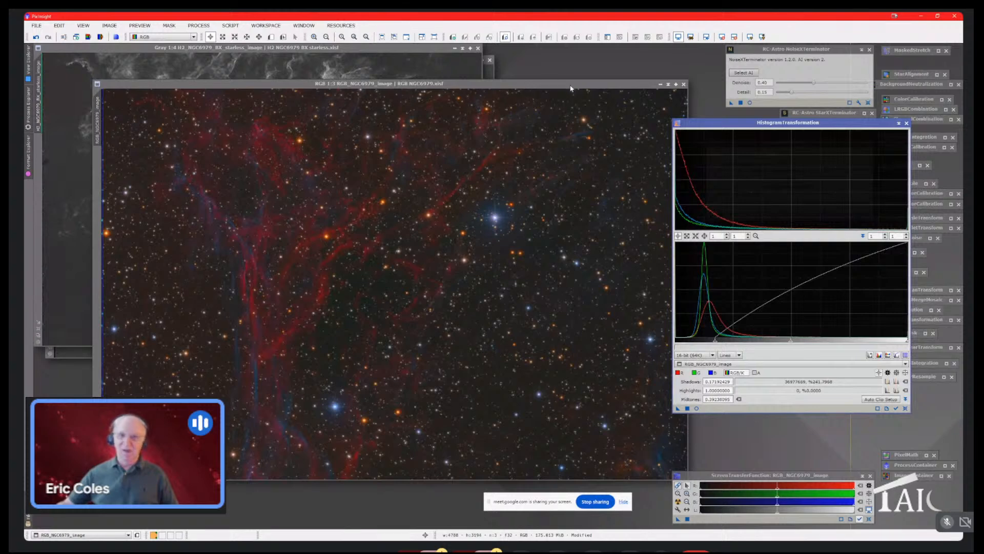
# Close the RGB image window, discarding its unsaved changes
pyautogui.moveTo(522, 90); pyautogui.dragTo(500, 92)
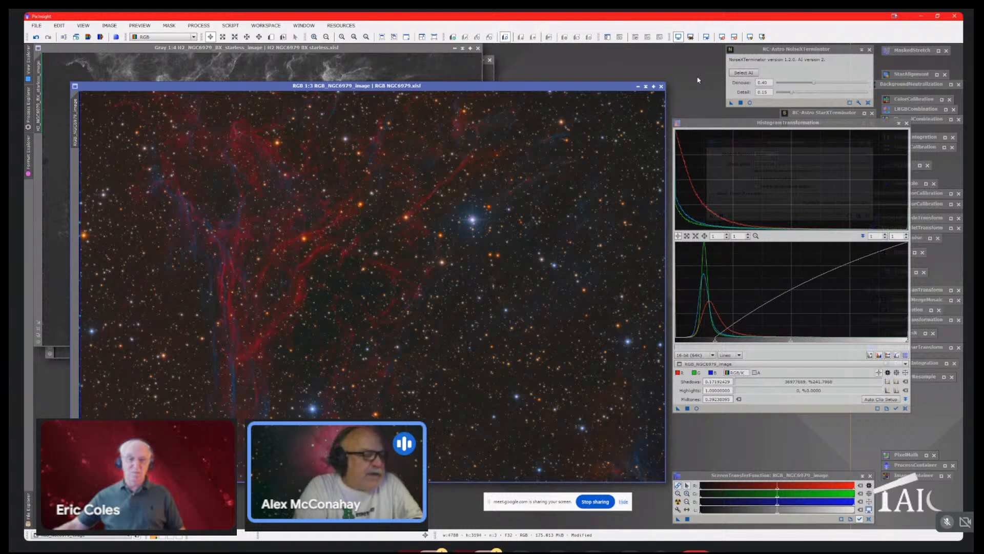
pyautogui.click(661, 87)
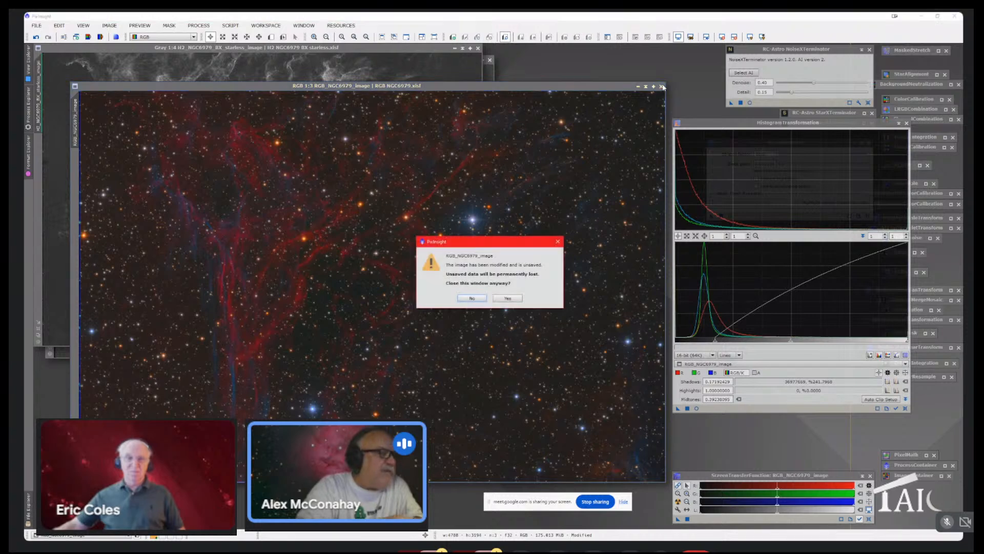
pyautogui.click(508, 299)
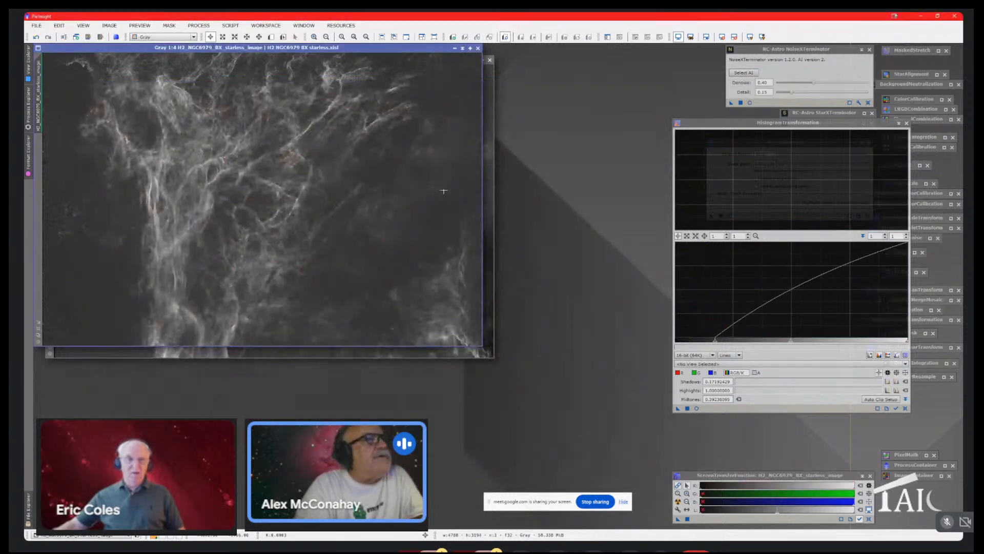
# Move the H2 starless image clear of the O2 image, load its histogram in HistogramTransformation and reset the transformation parameters
pyautogui.click(366, 60)
pyautogui.moveTo(366, 60); pyautogui.dragTo(497, 123)
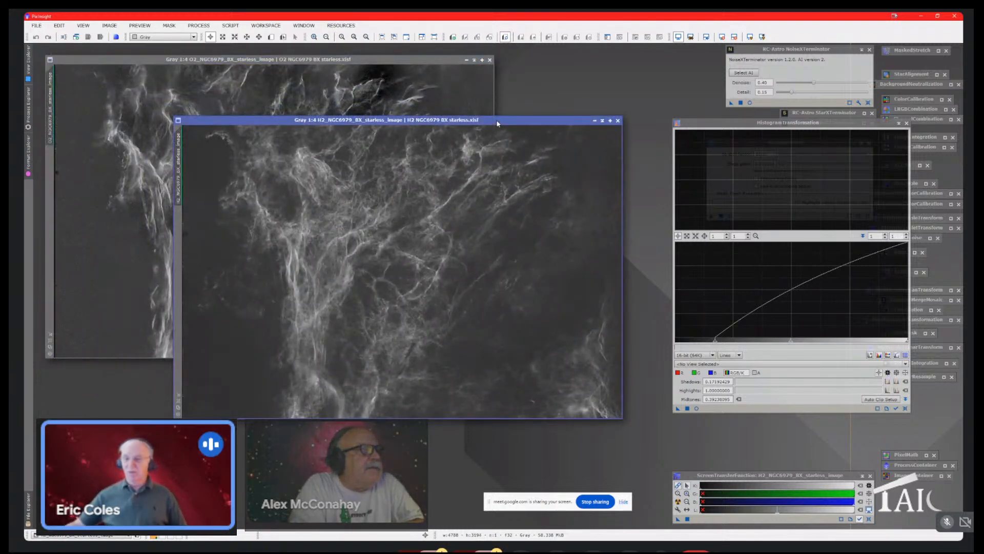
pyautogui.click(752, 364)
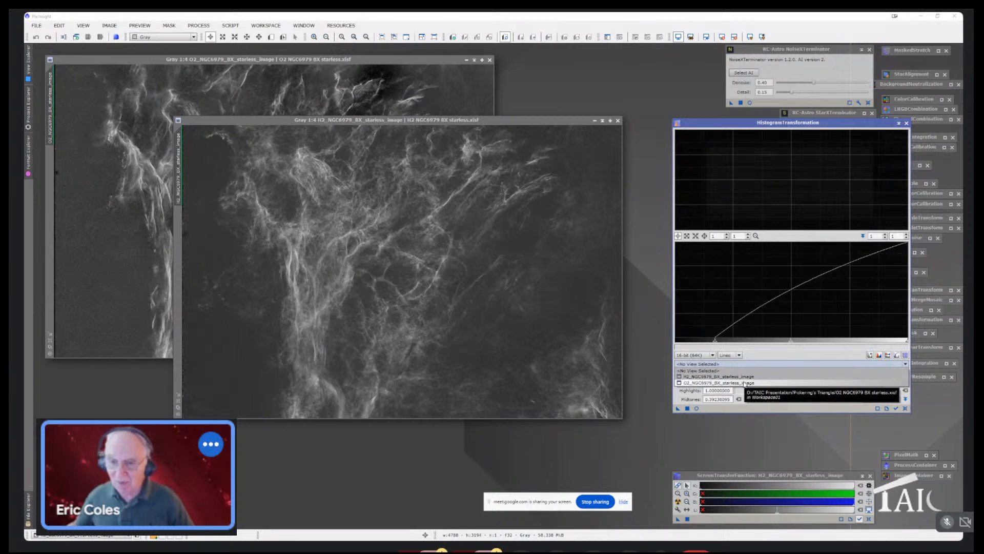
pyautogui.click(743, 376)
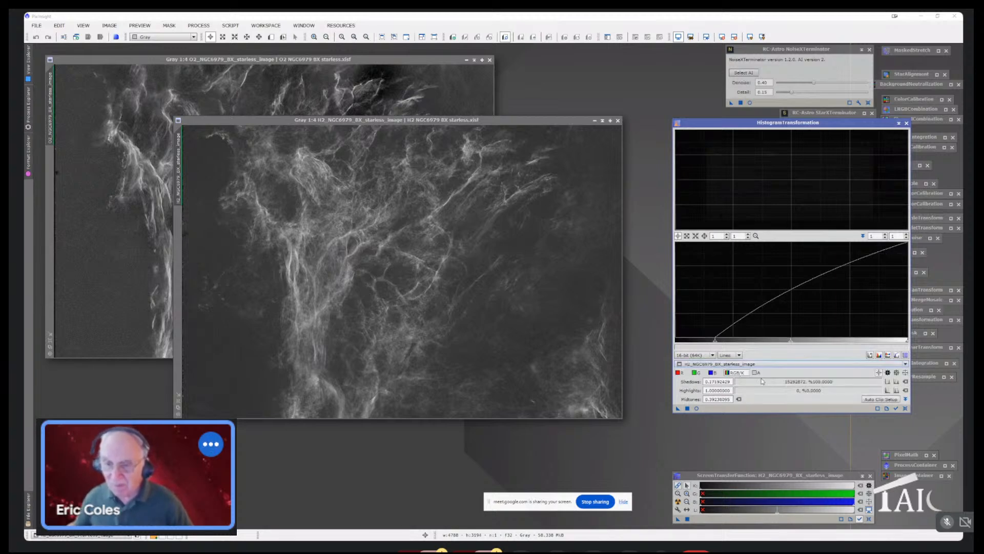
pyautogui.click(905, 408)
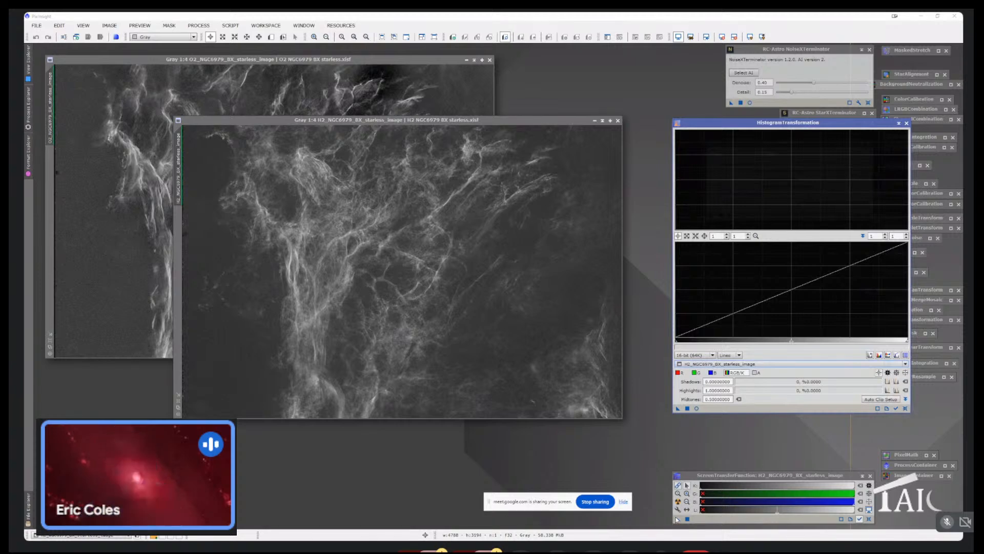
# Make the H2 image's screen stretch permanent with HistogramTransformation, remove the screen stretch and denoise it with NoiseXTerminator at denoise 0.40
pyautogui.moveTo(677, 519); pyautogui.dragTo(476, 303)
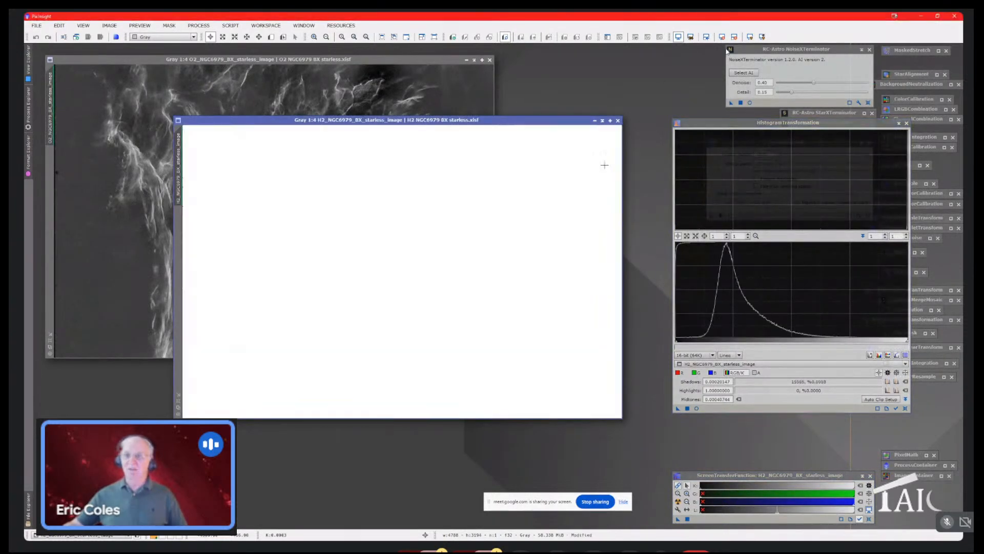
pyautogui.click(734, 37)
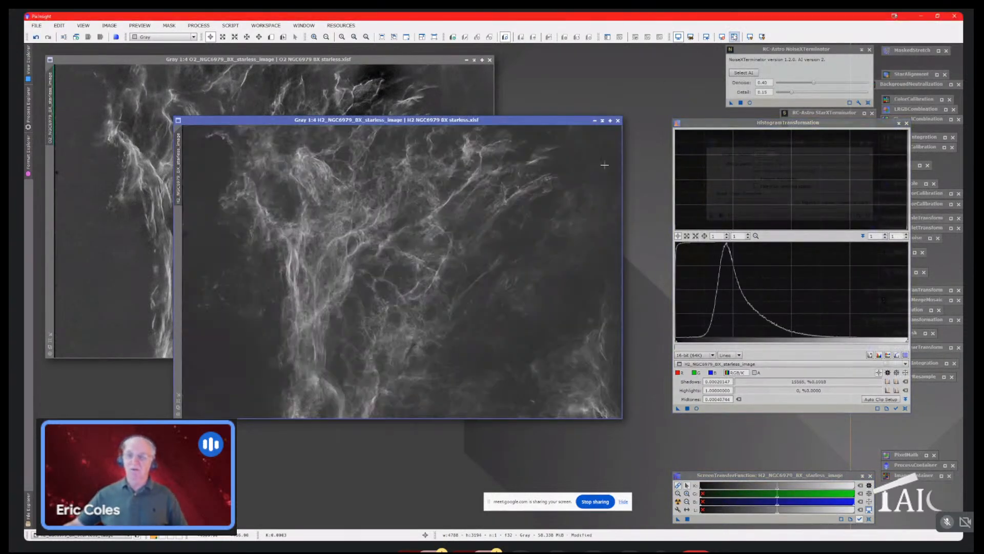
pyautogui.click(731, 103)
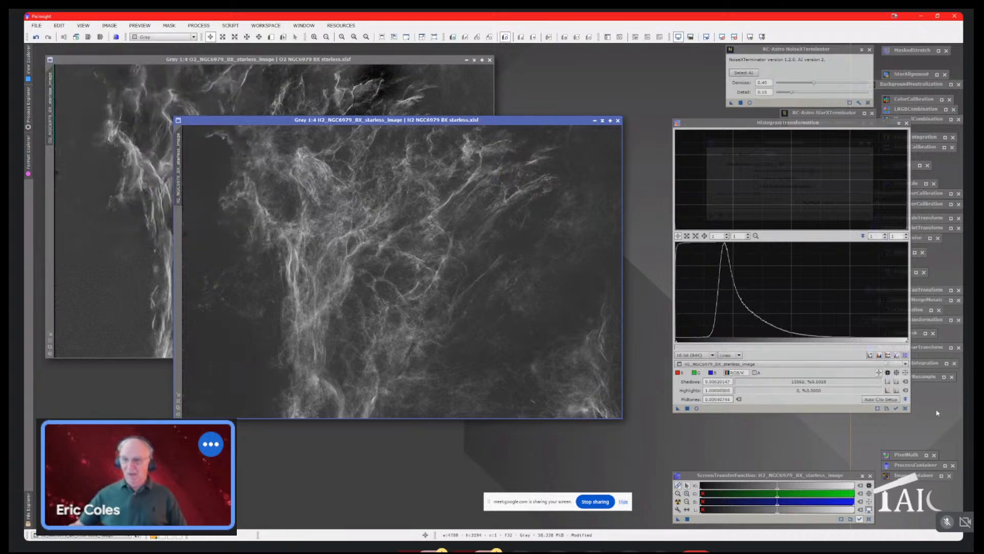
# Reset HistogramTransformation and apply it to the H2 image with shadows about 0.08 and midtones about 0.39, checking the real-time preview first
pyautogui.click(906, 409)
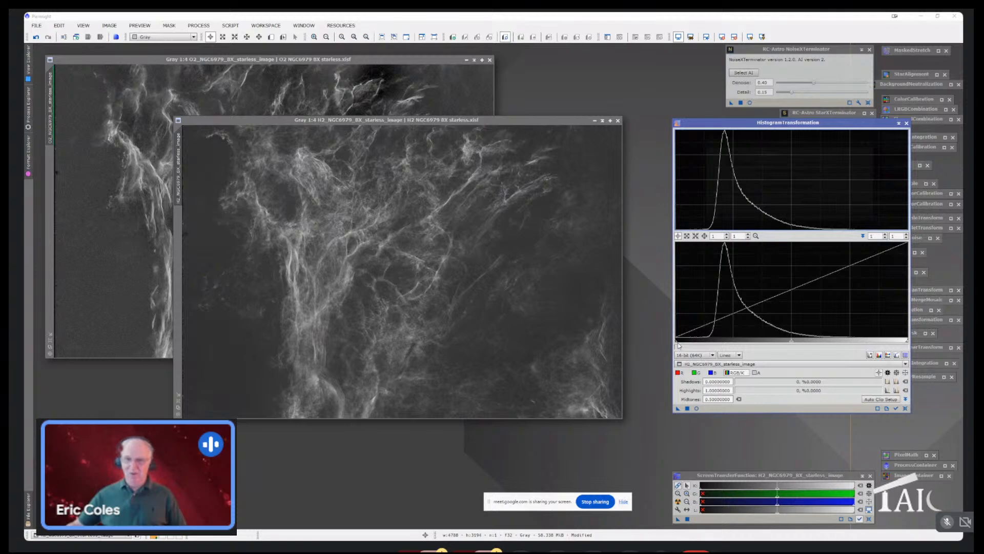
pyautogui.moveTo(679, 346); pyautogui.dragTo(696, 348)
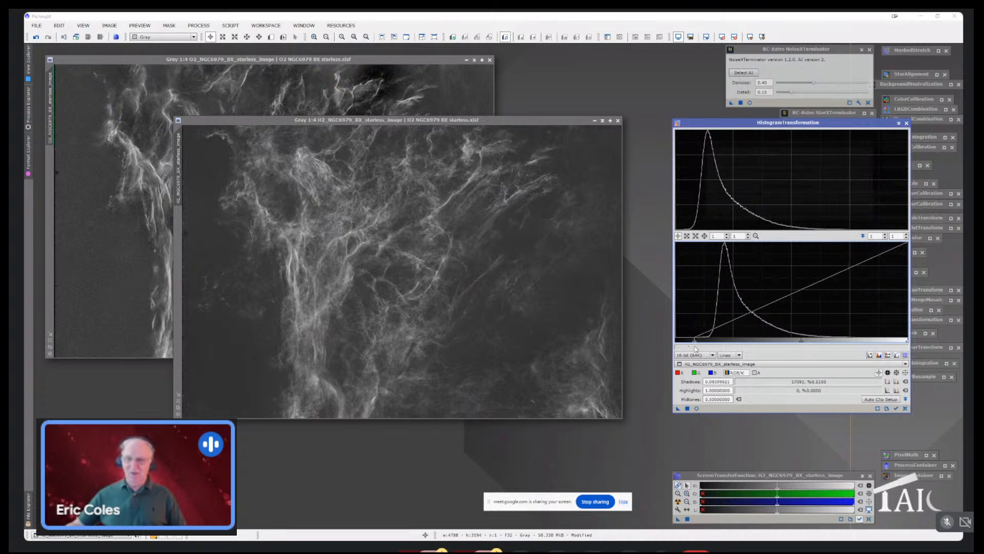
pyautogui.click(696, 408)
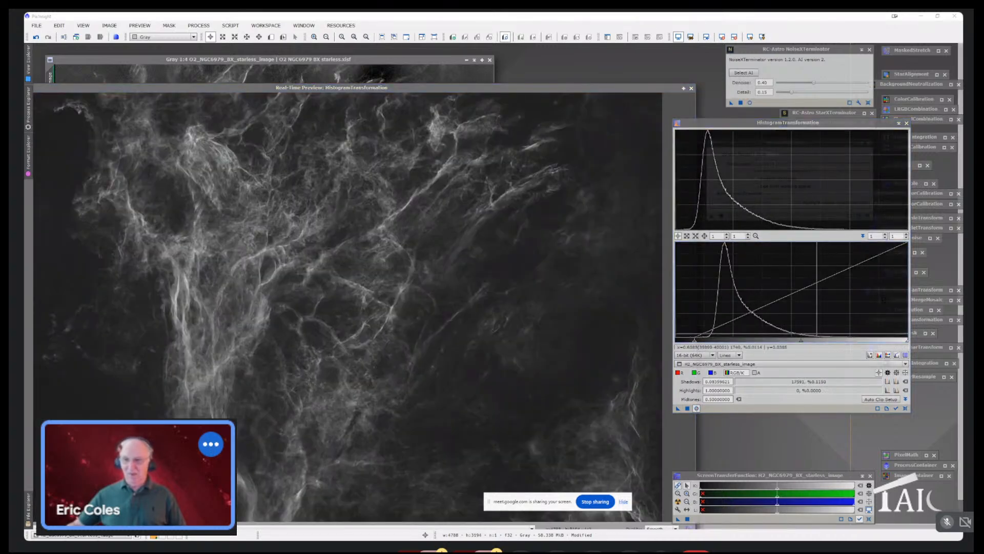
pyautogui.moveTo(803, 343); pyautogui.dragTo(777, 350)
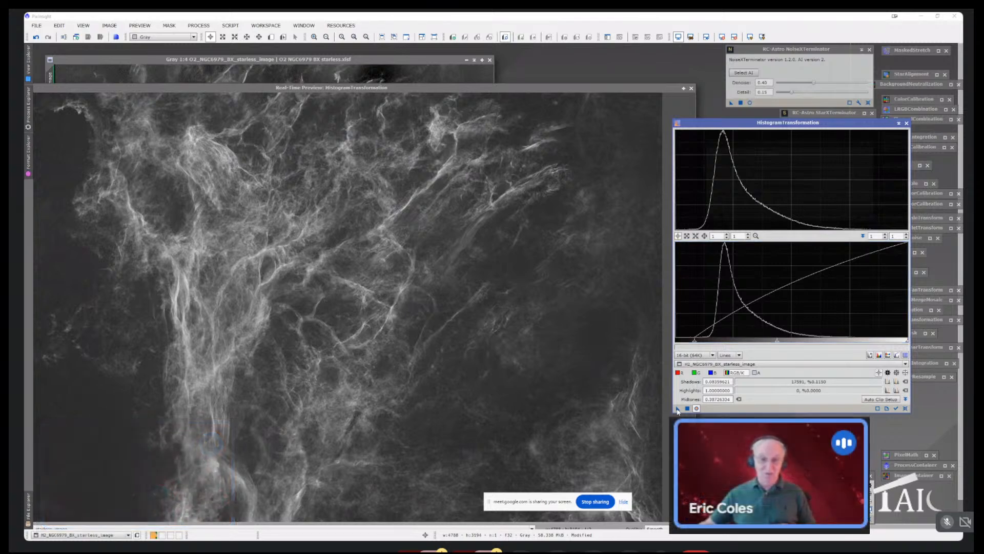
pyautogui.click(691, 88)
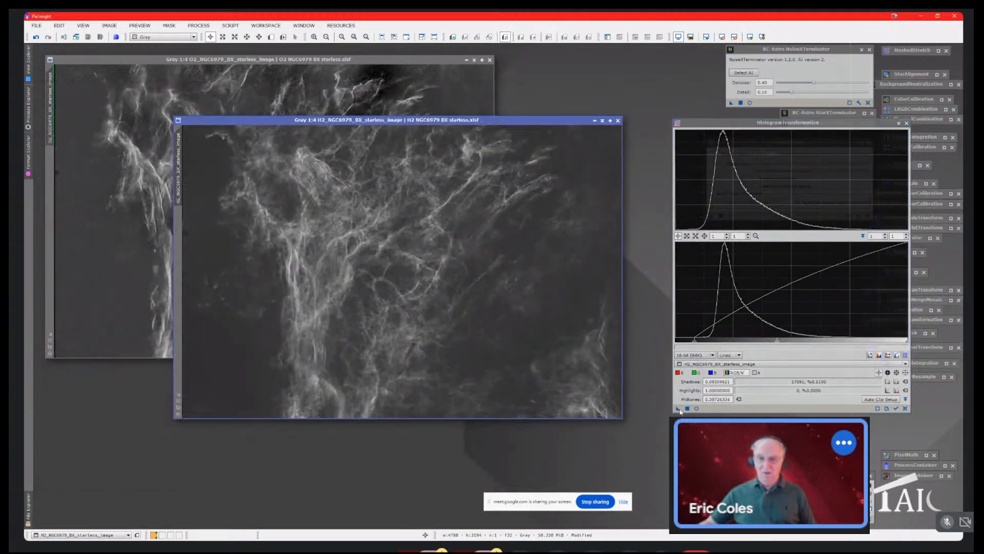
pyautogui.moveTo(680, 411); pyautogui.dragTo(501, 248)
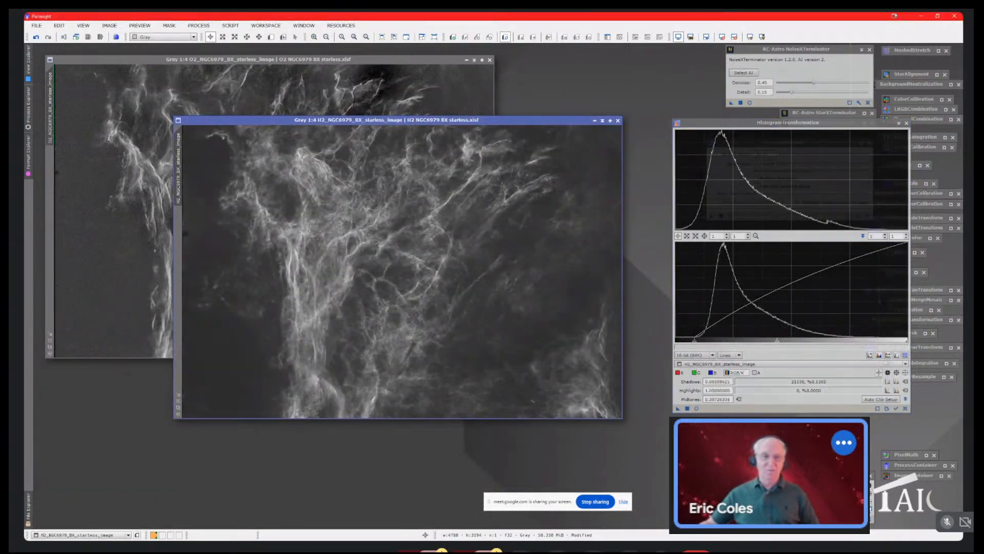
# Save the H2 image as a 16-bit unsigned integer TIFF named H2 NGC6979 BX starless.tif, then close its window without keeping unsaved changes
pyautogui.click(37, 26)
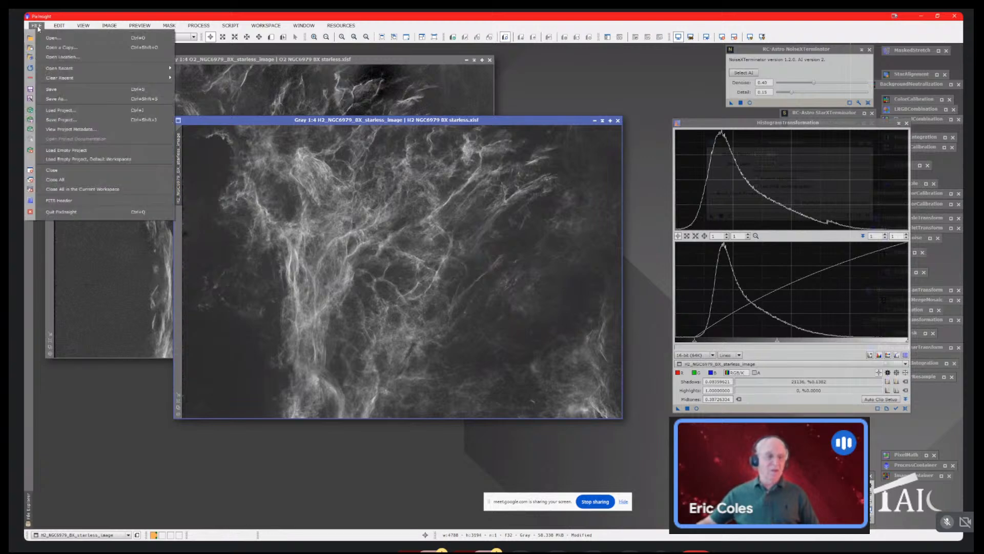
pyautogui.click(63, 98)
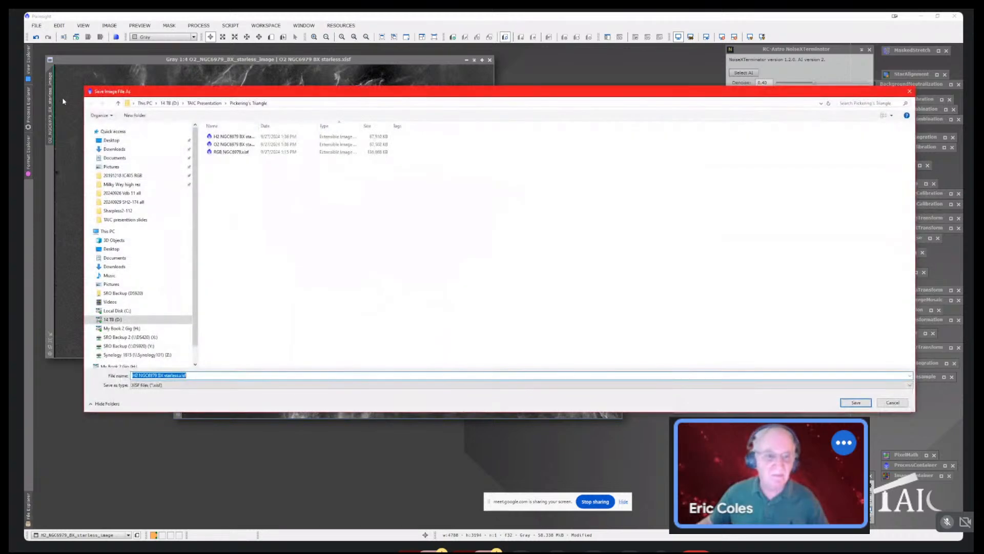
pyautogui.click(198, 386)
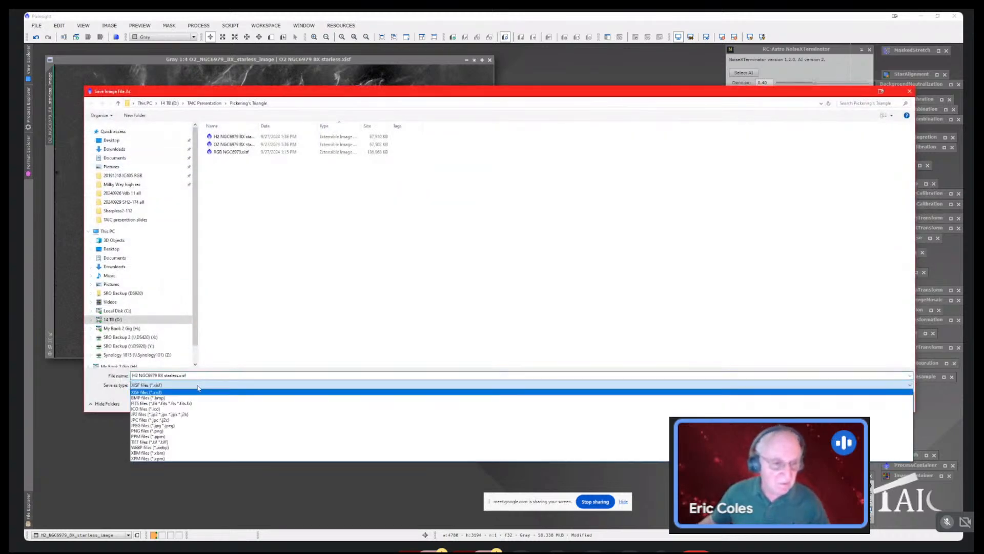
pyautogui.click(149, 442)
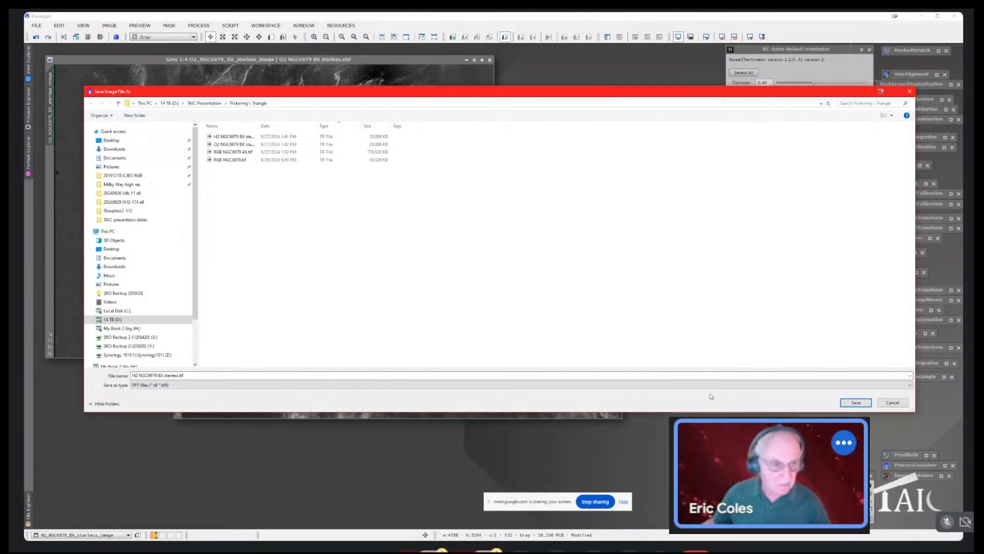
pyautogui.click(850, 403)
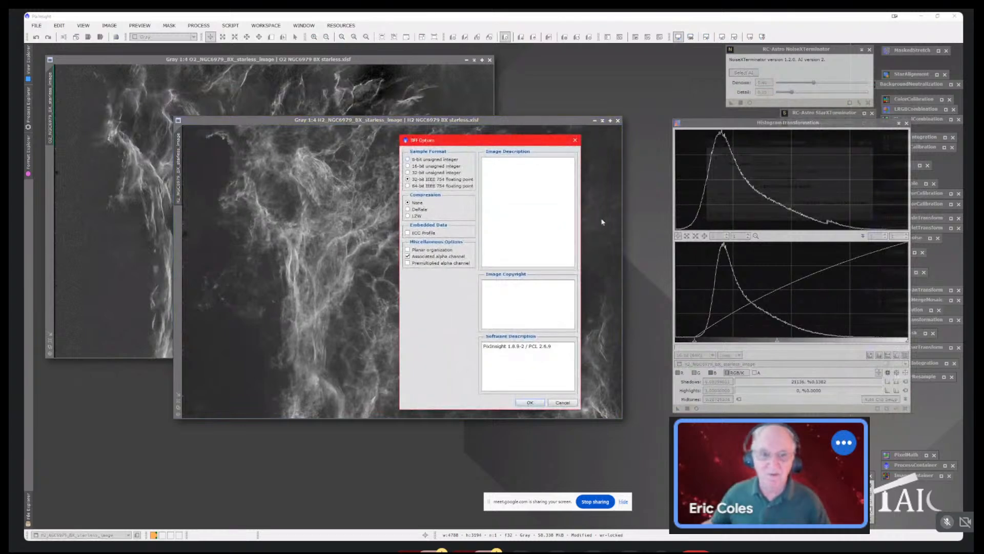
pyautogui.click(451, 166)
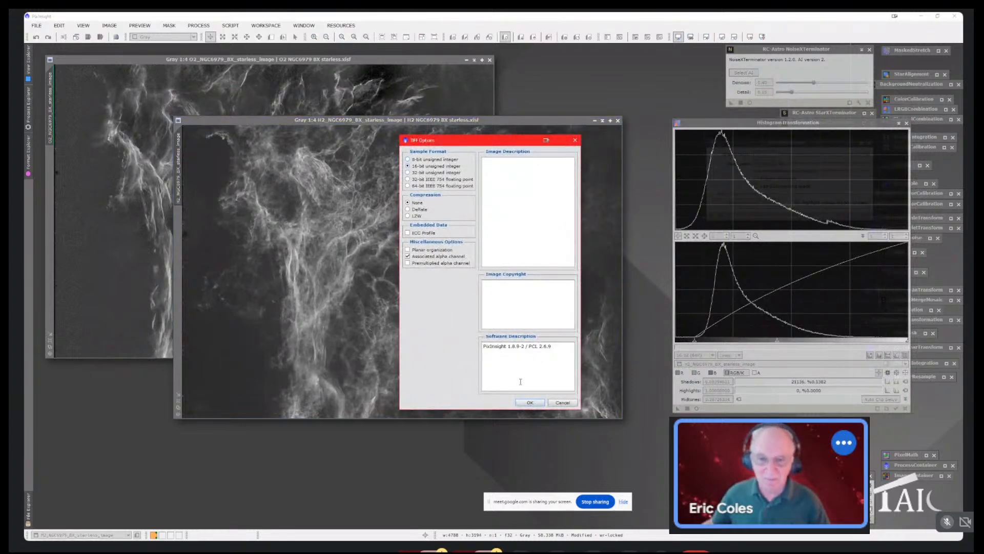
pyautogui.click(528, 402)
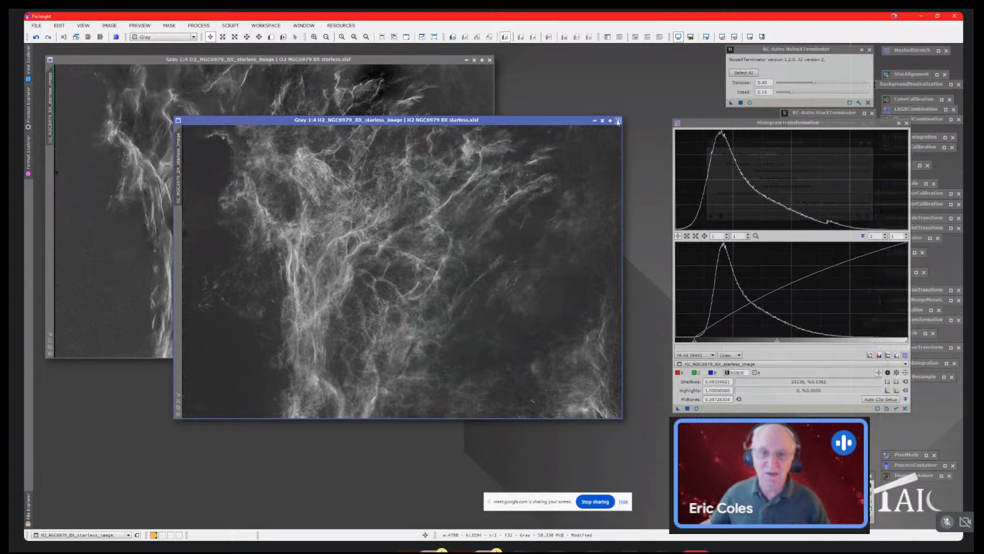
pyautogui.click(619, 121)
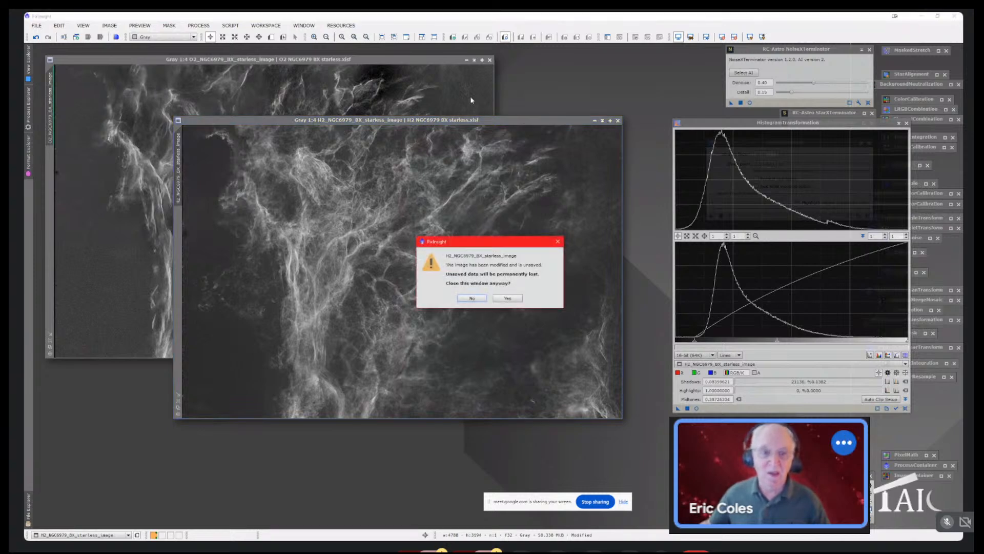
pyautogui.click(507, 298)
# Make the O2 image's screen stretch permanent with HistogramTransformation, remove the screen stretch and denoise it with NoiseXTerminator at denoise 0.40
pyautogui.moveTo(407, 62); pyautogui.dragTo(520, 101)
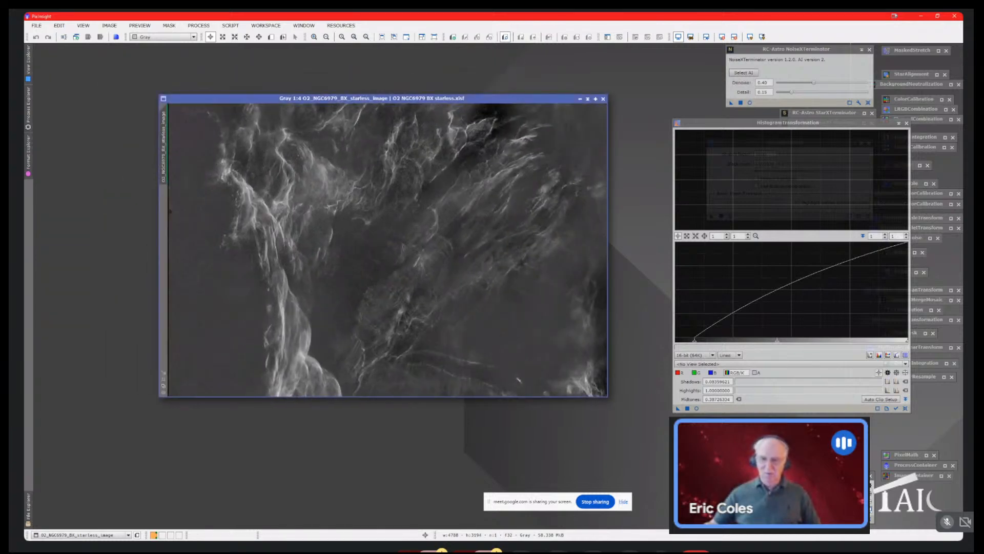
pyautogui.click(809, 476)
pyautogui.moveTo(706, 414); pyautogui.dragTo(491, 314)
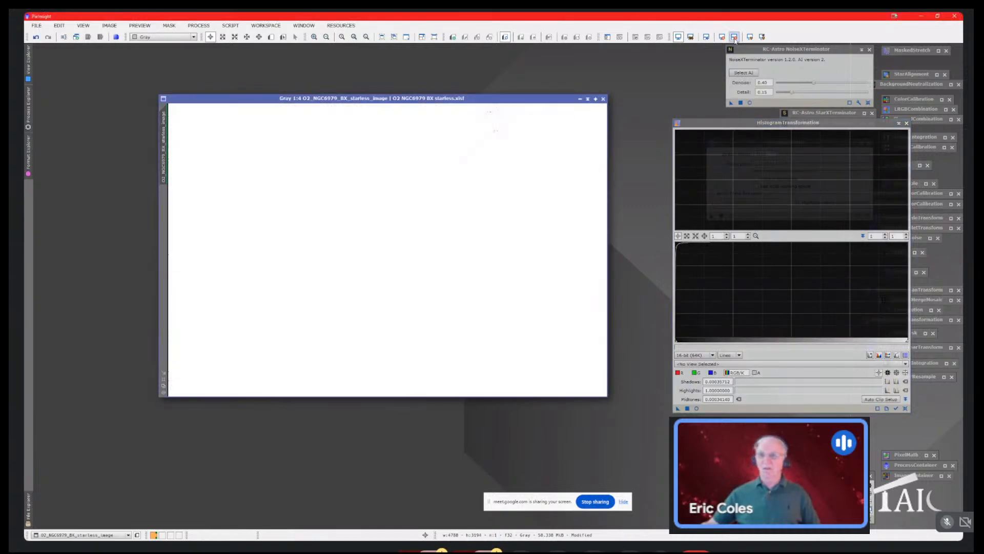
pyautogui.click(734, 37)
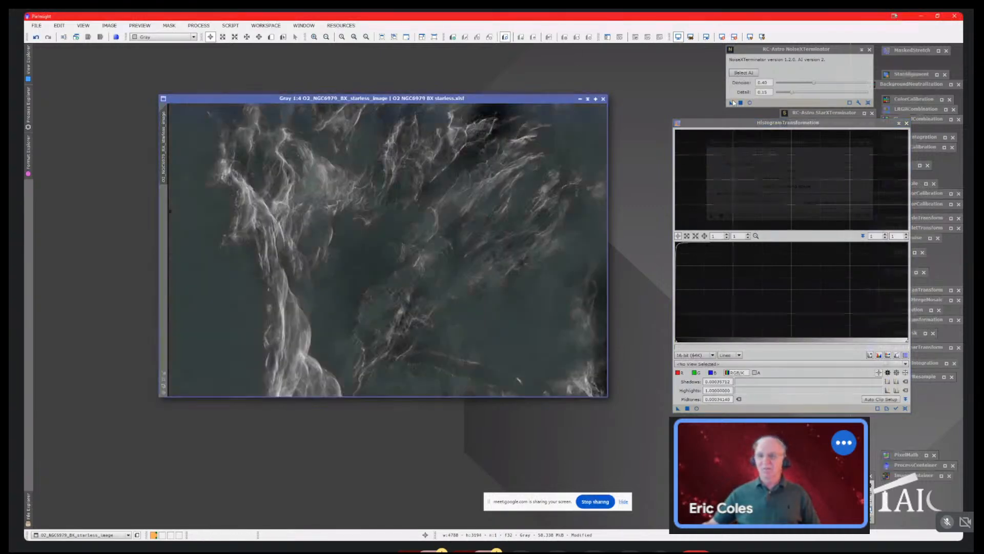
pyautogui.moveTo(731, 103); pyautogui.dragTo(464, 166)
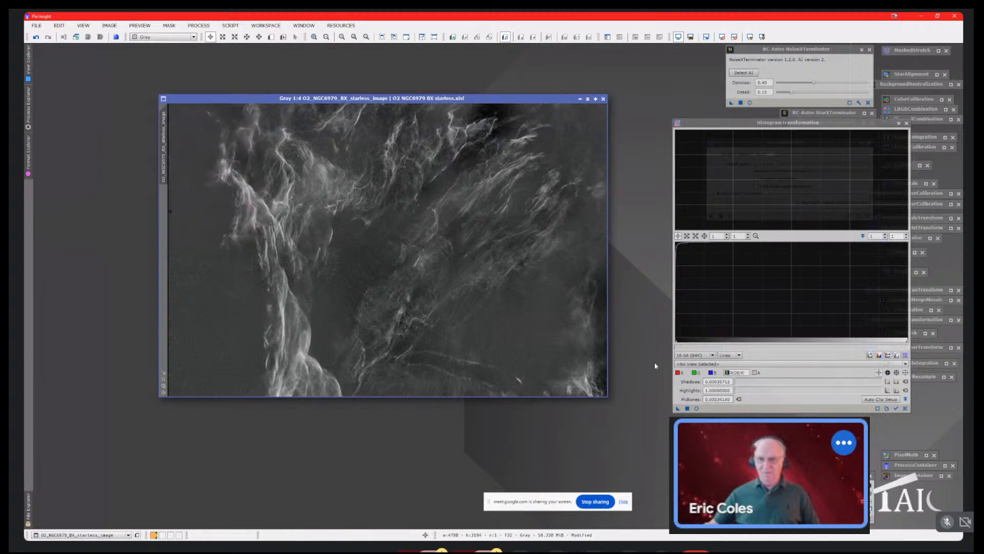
# Load the O2 starless image's histogram in HistogramTransformation and reset the transformation parameters
pyautogui.click(690, 364)
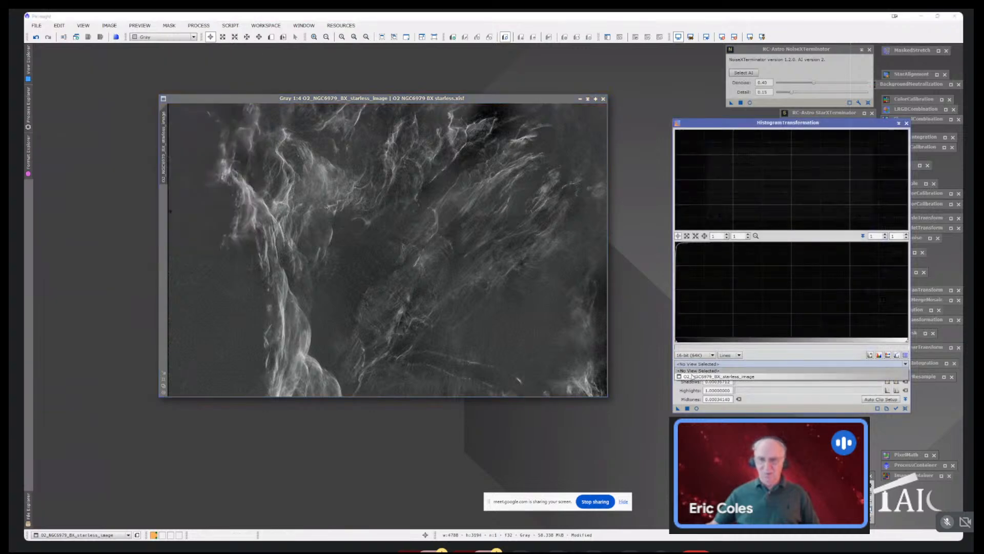
pyautogui.click(692, 376)
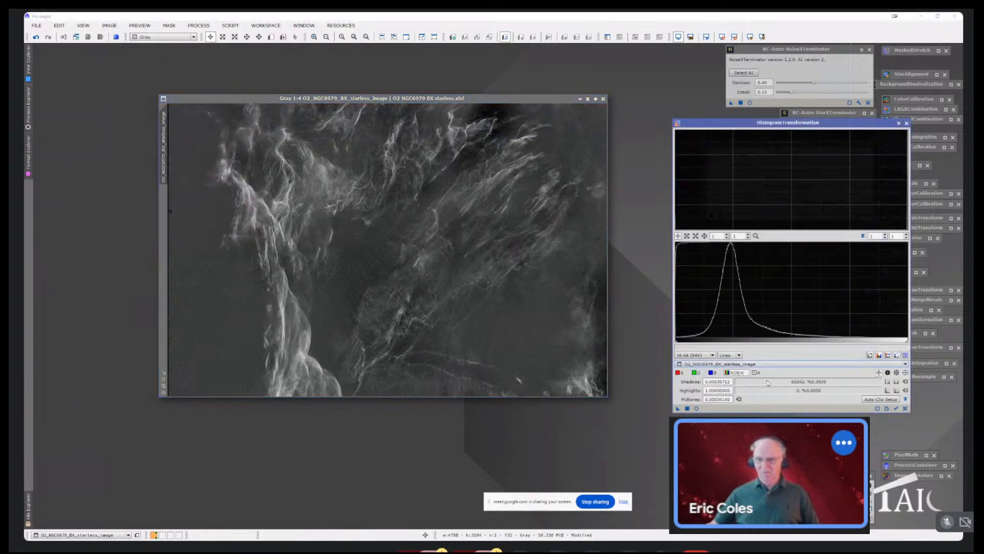
pyautogui.click(905, 408)
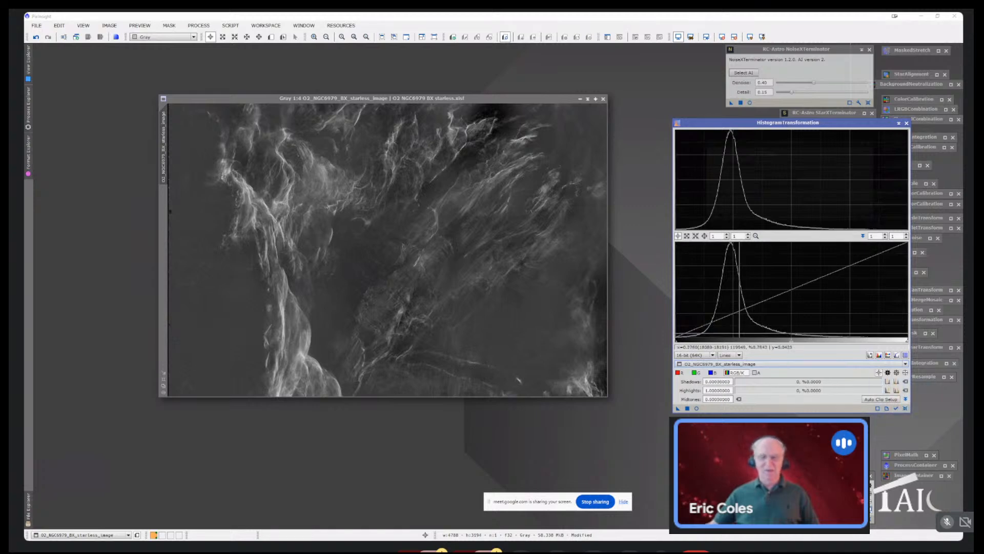
# Save the O2 image as a 16-bit unsigned integer TIFF named O2 NGC6979 BX starless.tif, then close its window without keeping unsaved changes
pyautogui.click(35, 25)
pyautogui.click(57, 98)
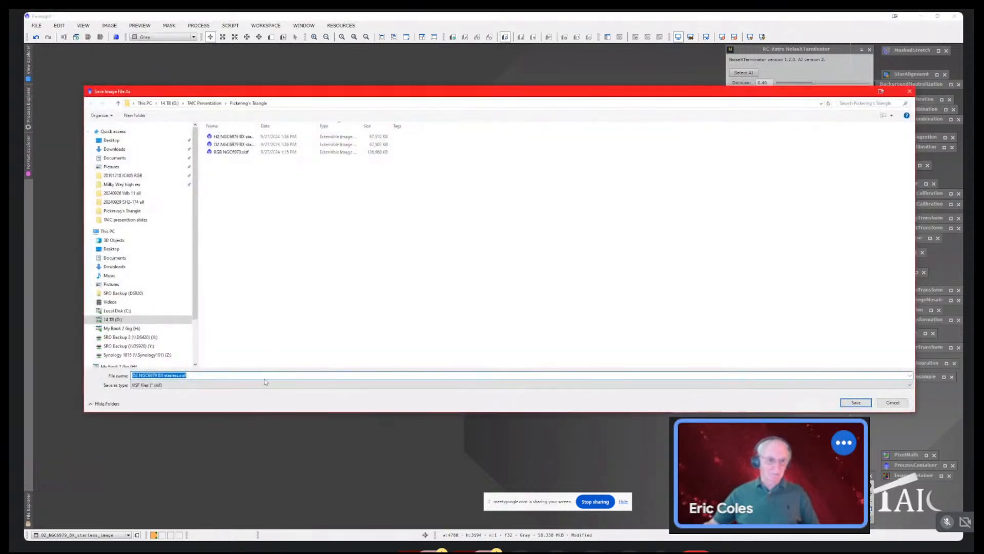
pyautogui.click(258, 386)
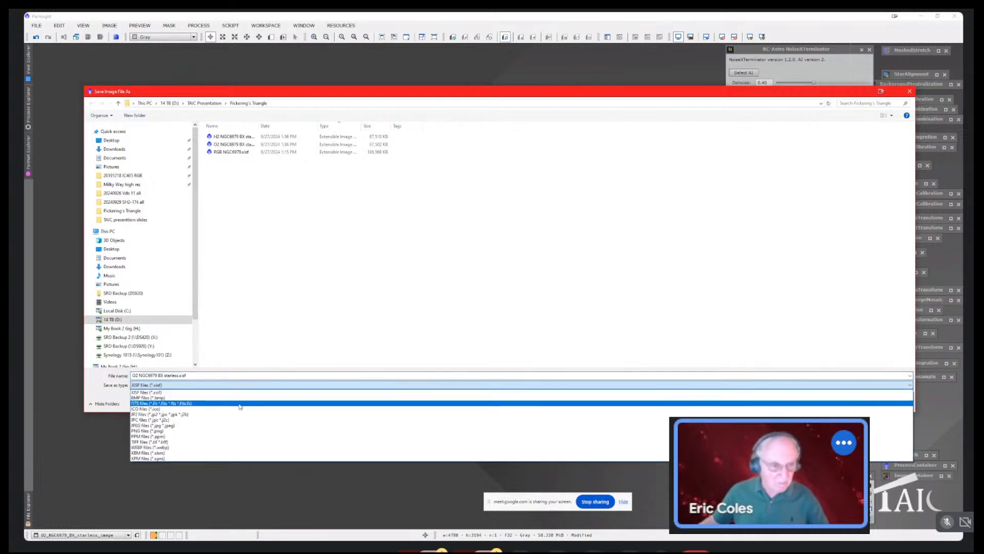
pyautogui.click(168, 443)
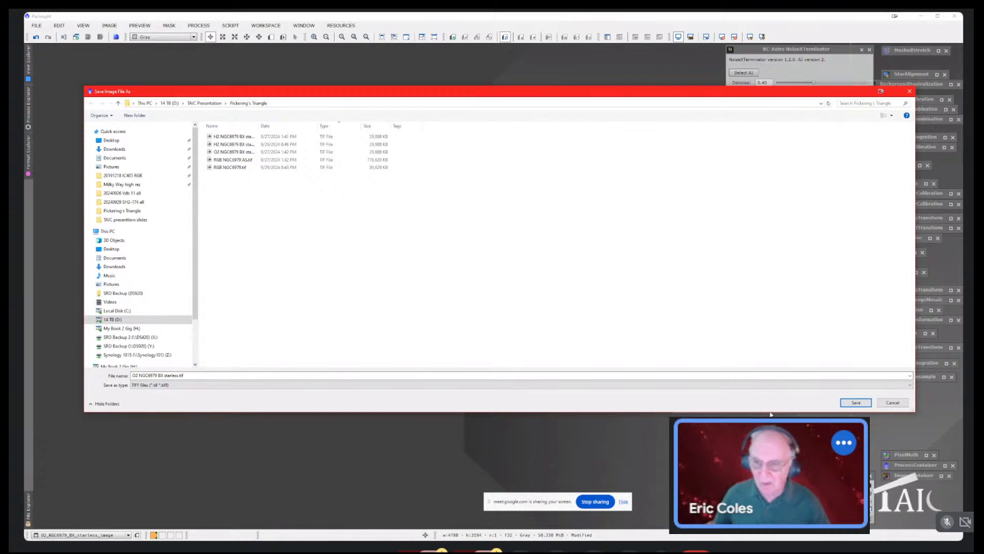
pyautogui.click(856, 402)
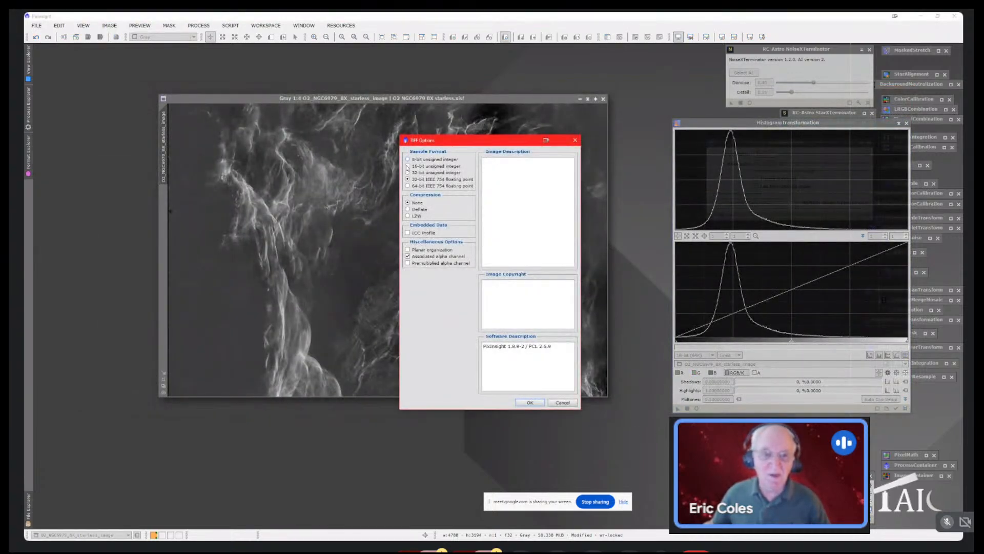
pyautogui.click(530, 402)
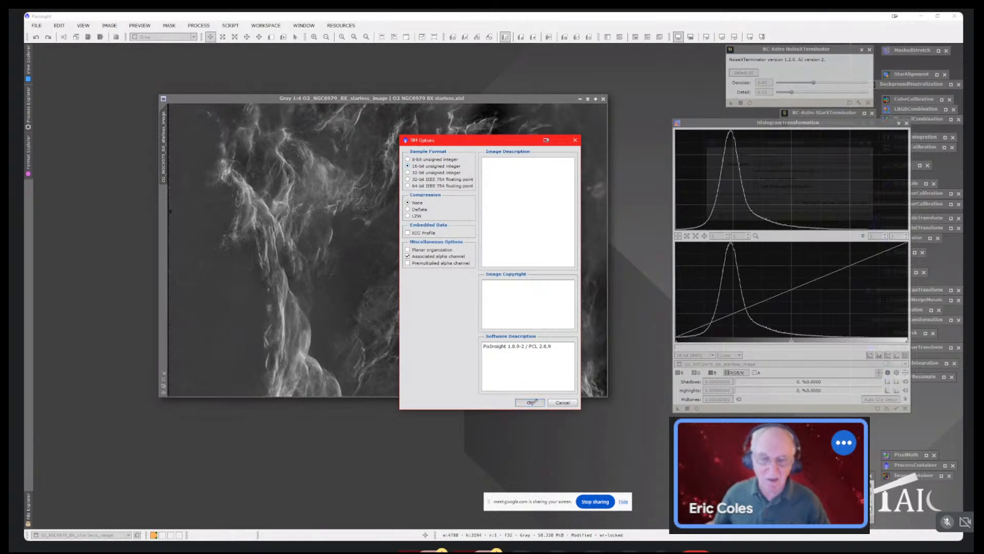
pyautogui.click(604, 99)
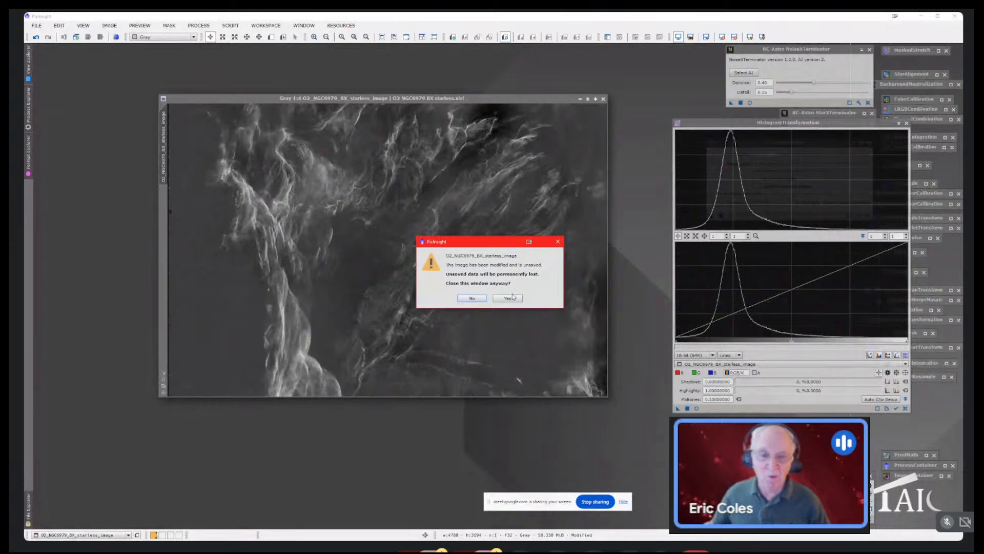
pyautogui.click(509, 298)
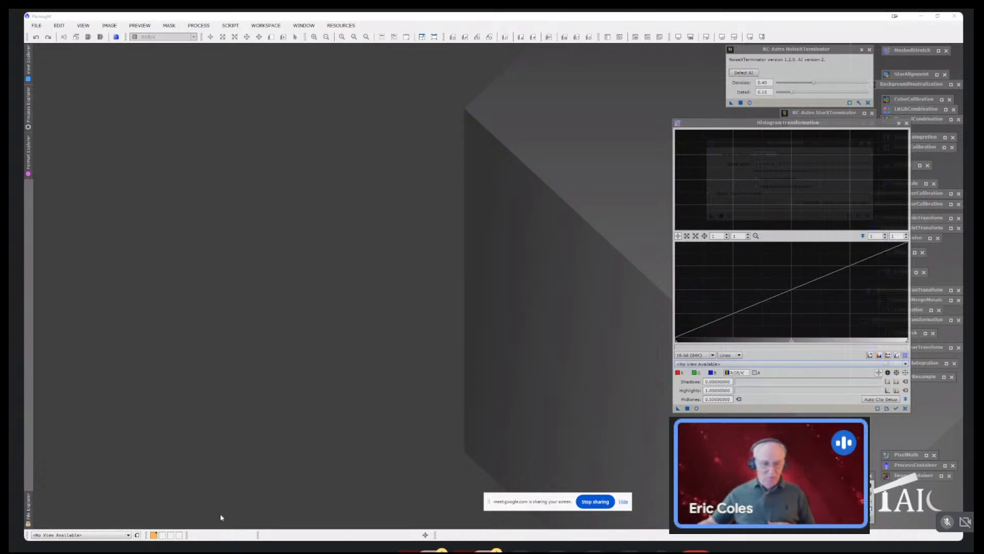
# Switch to Photoshop and browse for files to open in the Pickering's Triangle folder under TAIC Presentation on the 14 TB (D:) drive
pyautogui.moveTo(223, 537)
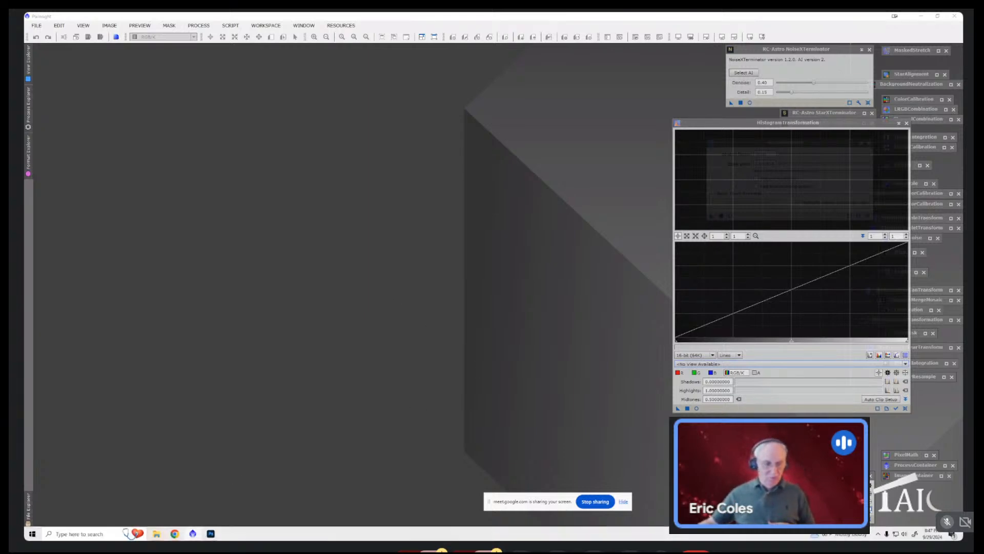
pyautogui.click(212, 534)
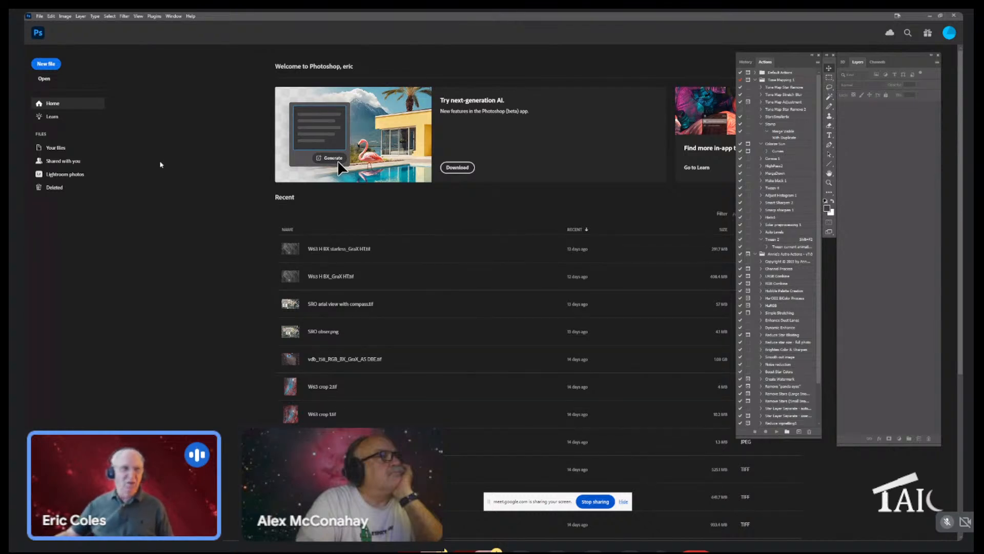
pyautogui.click(40, 17)
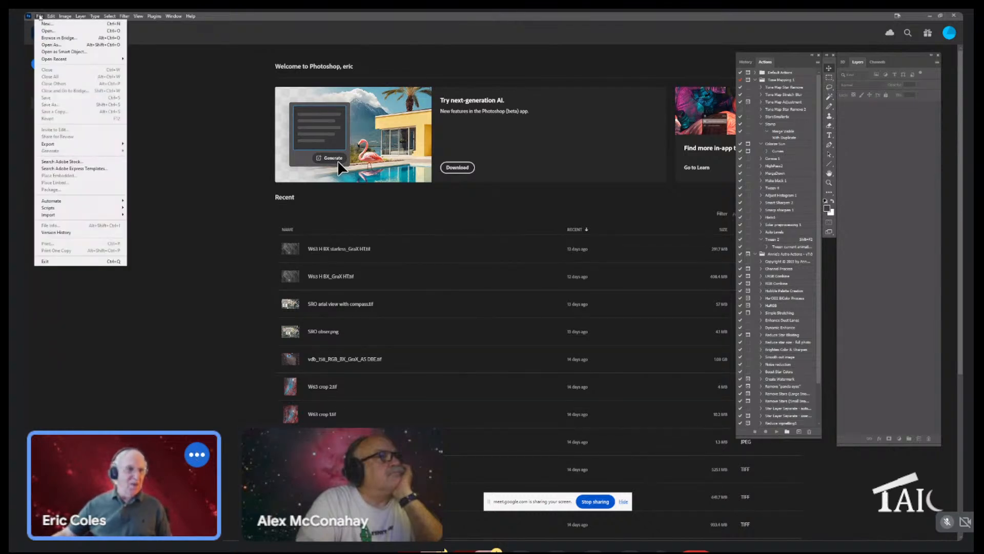
pyautogui.click(46, 31)
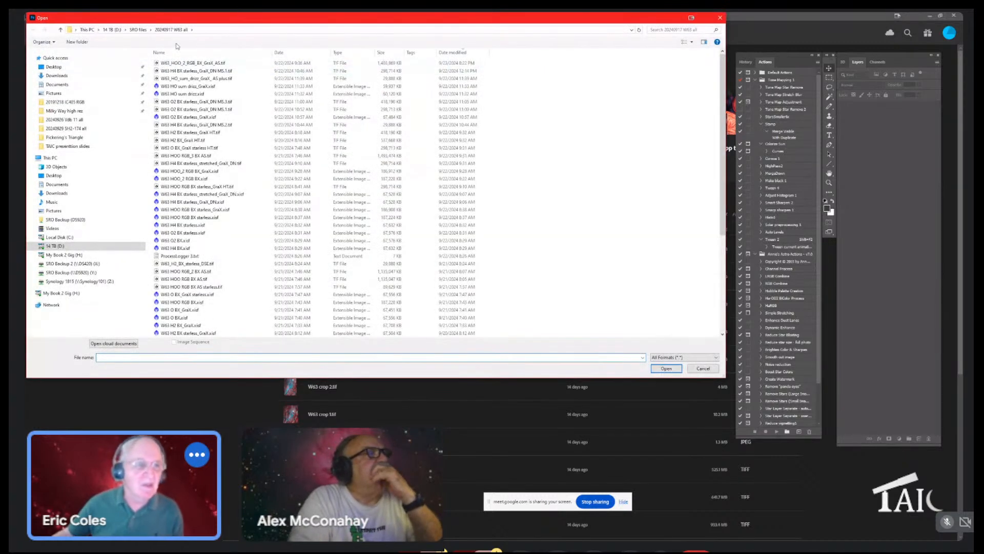
pyautogui.click(113, 29)
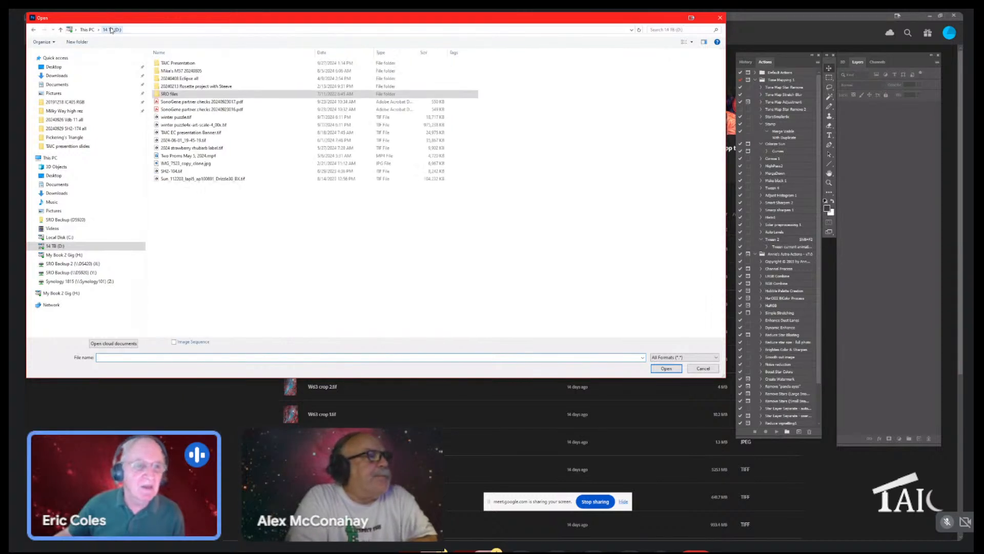
pyautogui.doubleClick(187, 64)
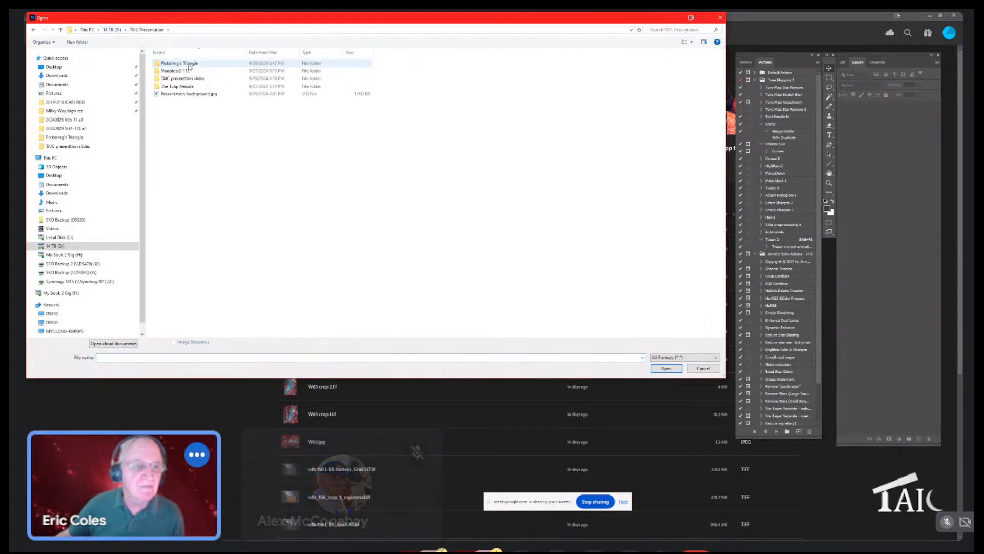
pyautogui.doubleClick(189, 65)
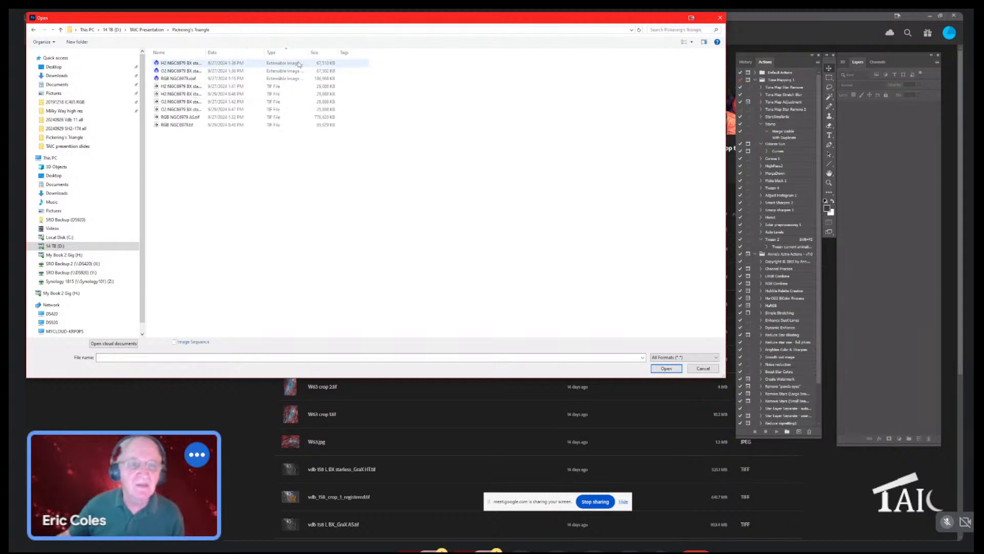
# Add a Date modified column to the file list and sort the files by it, newest first
pyautogui.rightClick(381, 55)
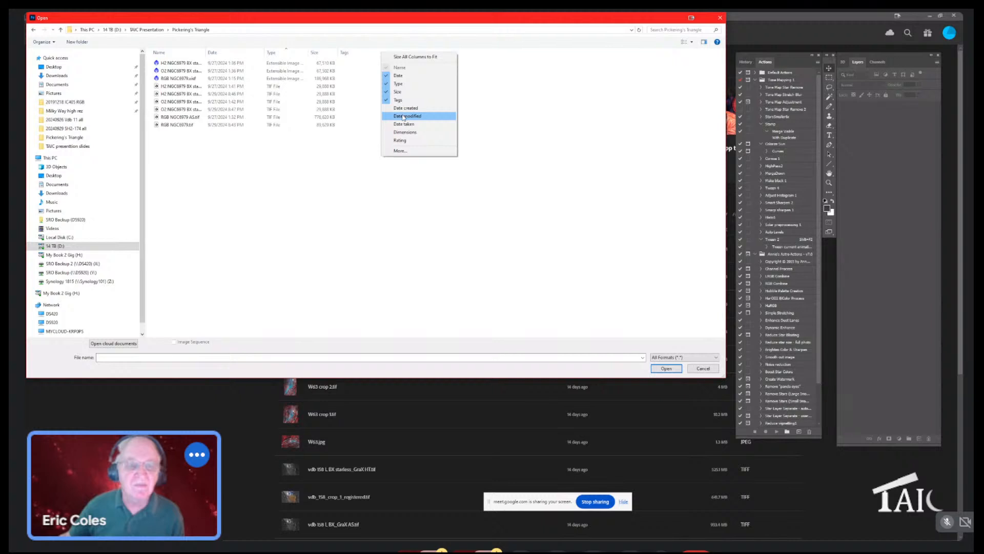
pyautogui.click(404, 115)
pyautogui.click(382, 52)
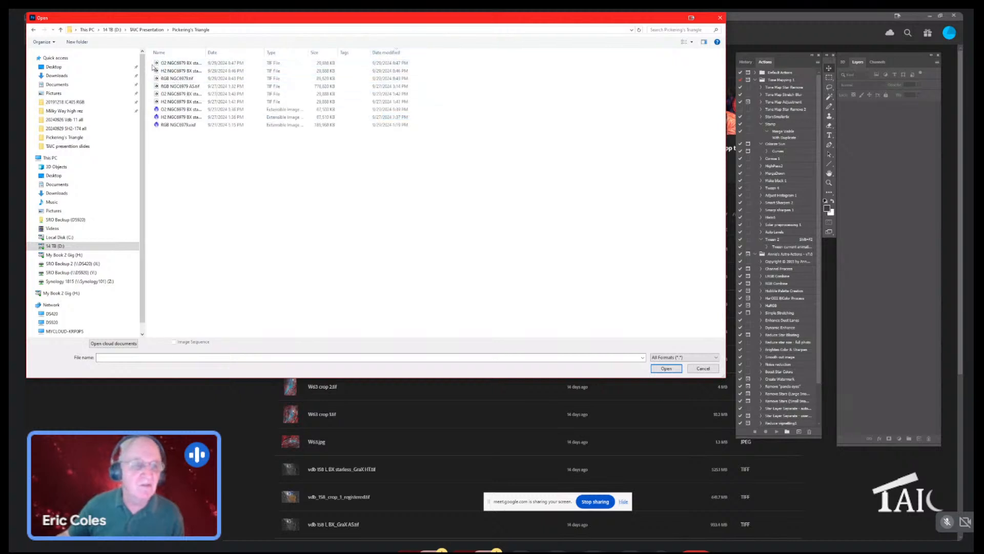
# Open the three newest TIFFs (O2 starless, H2 starless and RGB NGC6979) together and view the H2 and O2 documents
pyautogui.moveTo(153, 62); pyautogui.dragTo(165, 81)
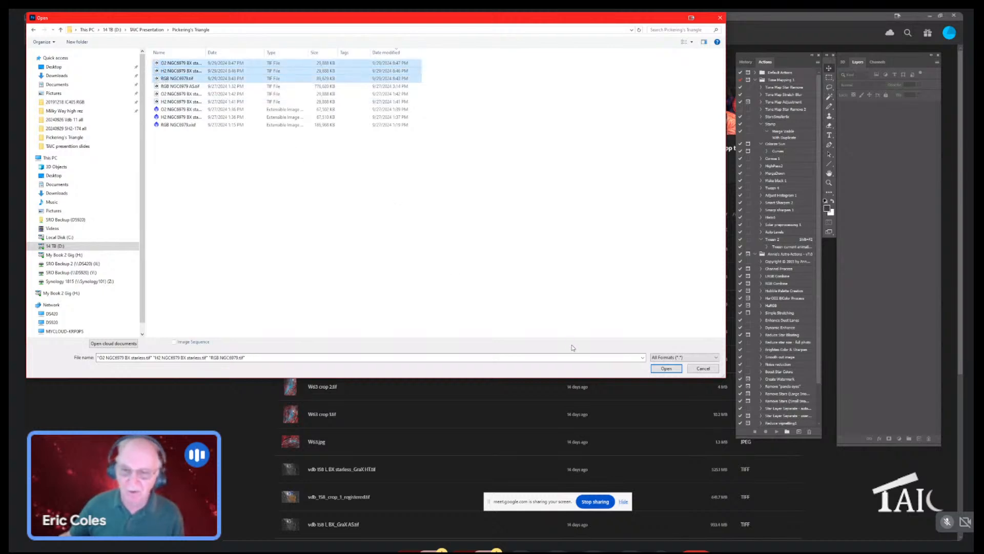
pyautogui.click(666, 368)
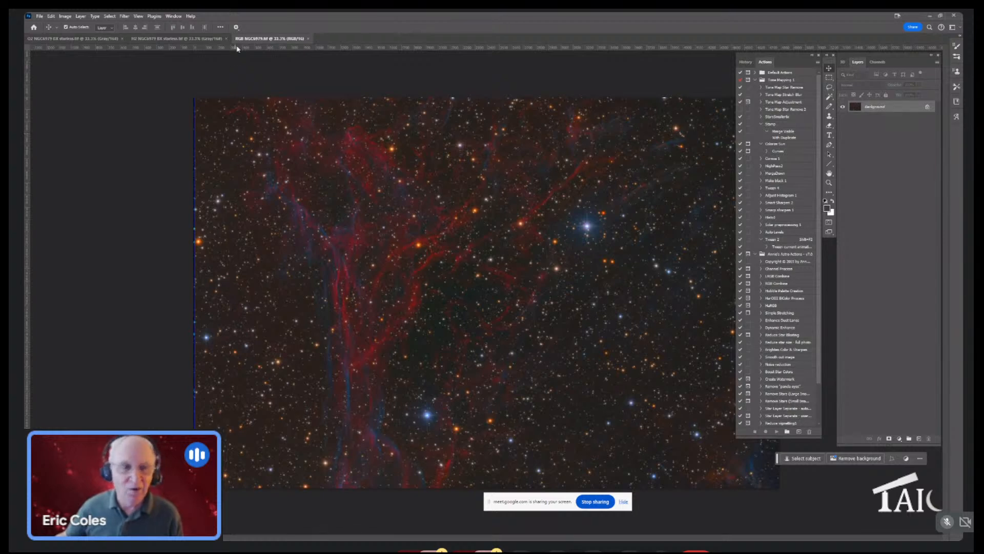
pyautogui.click(189, 39)
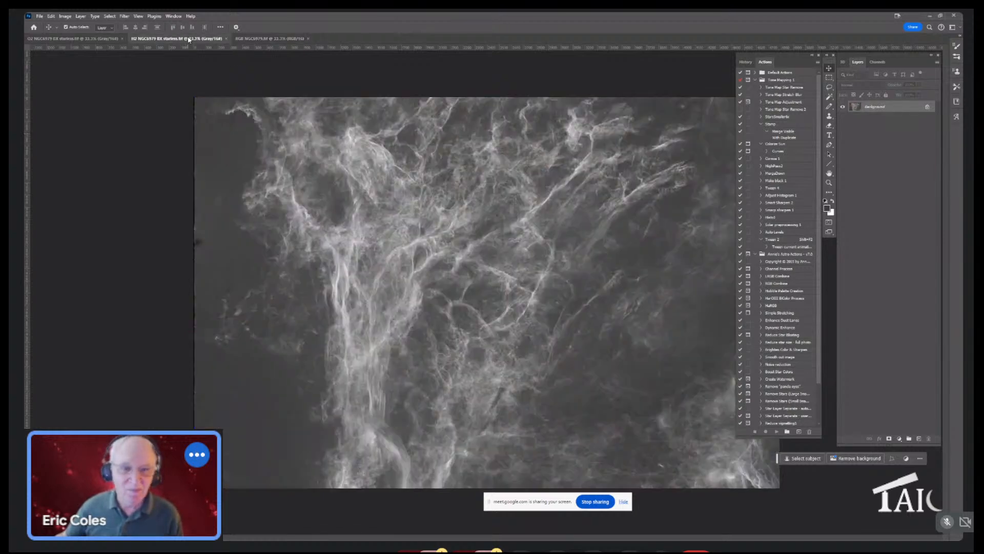
pyautogui.click(102, 41)
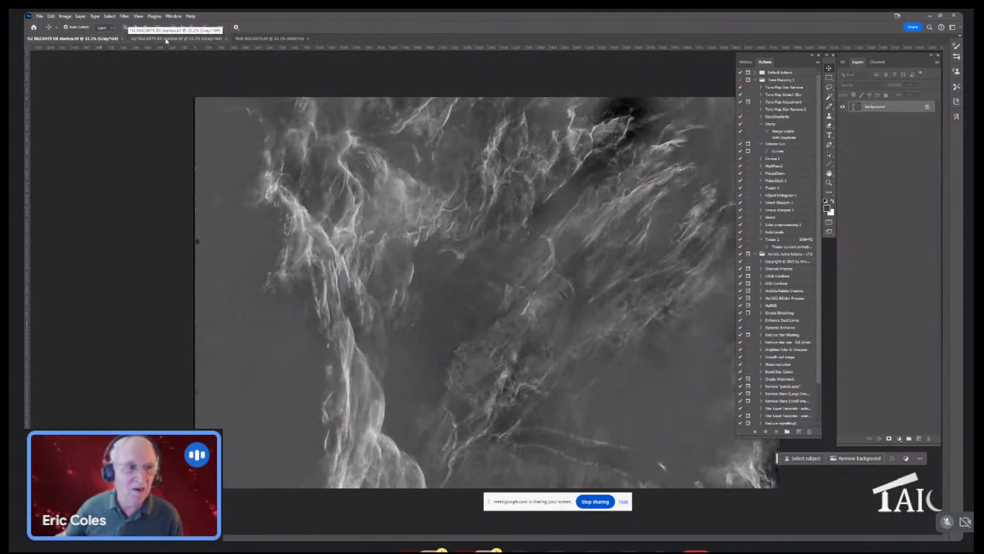
# Bring up the RGB NGC6979 image, clear the Actions list off the canvas, and duplicate its background layer
pyautogui.click(262, 39)
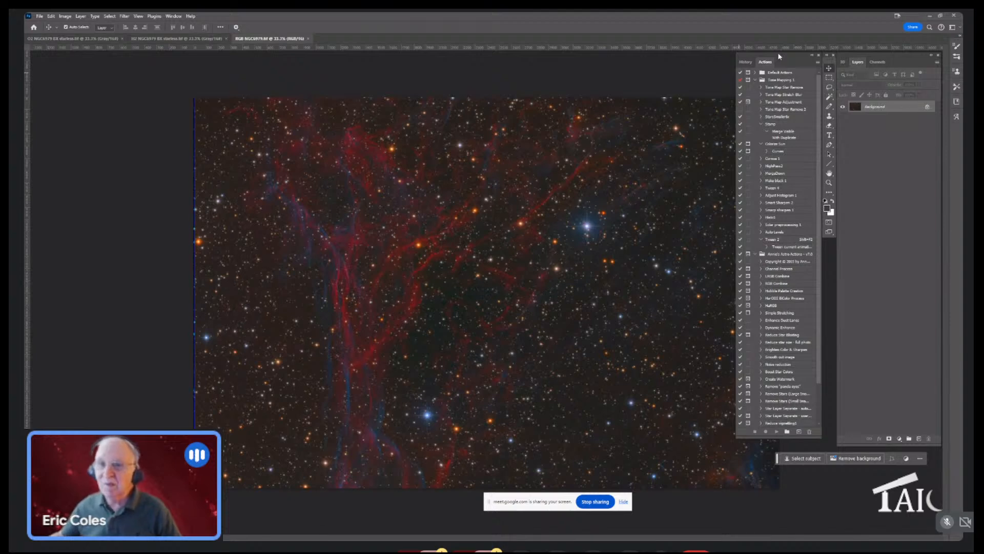
pyautogui.moveTo(778, 57); pyautogui.dragTo(962, 82)
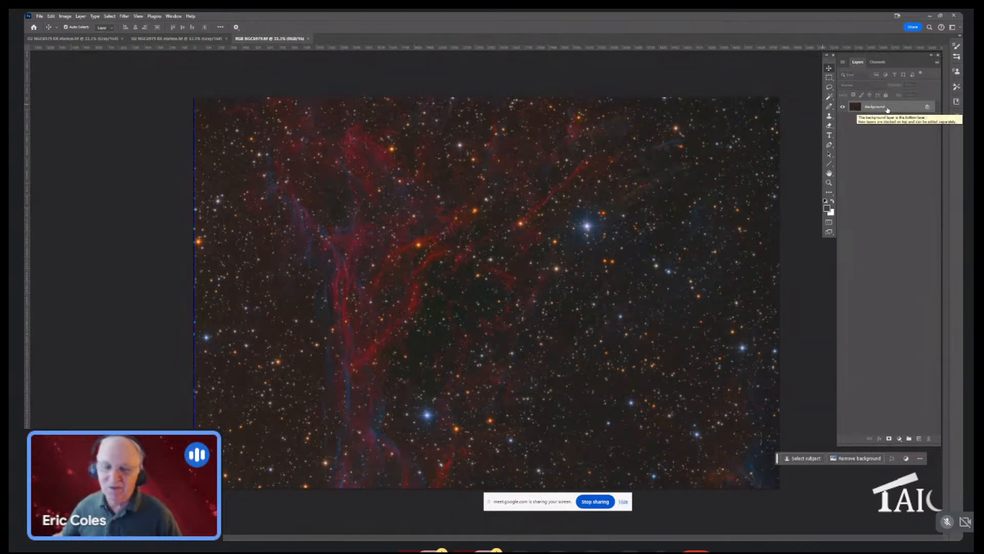
pyautogui.moveTo(887, 109); pyautogui.dragTo(918, 438)
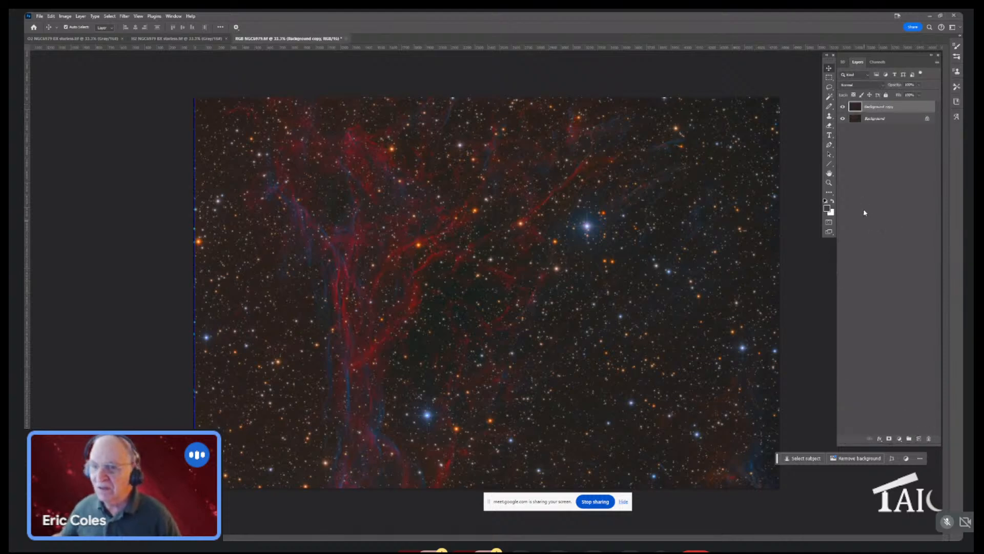
# Remove the blue line along the left edge of the RGB image's background copy with a smaller Spot Healing Brush
pyautogui.press('c')
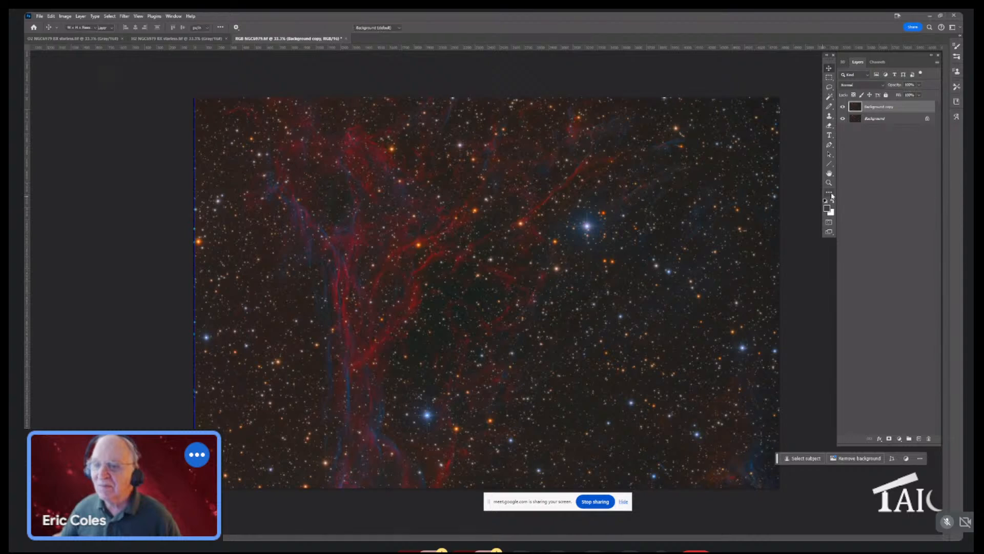
pyautogui.click(831, 195)
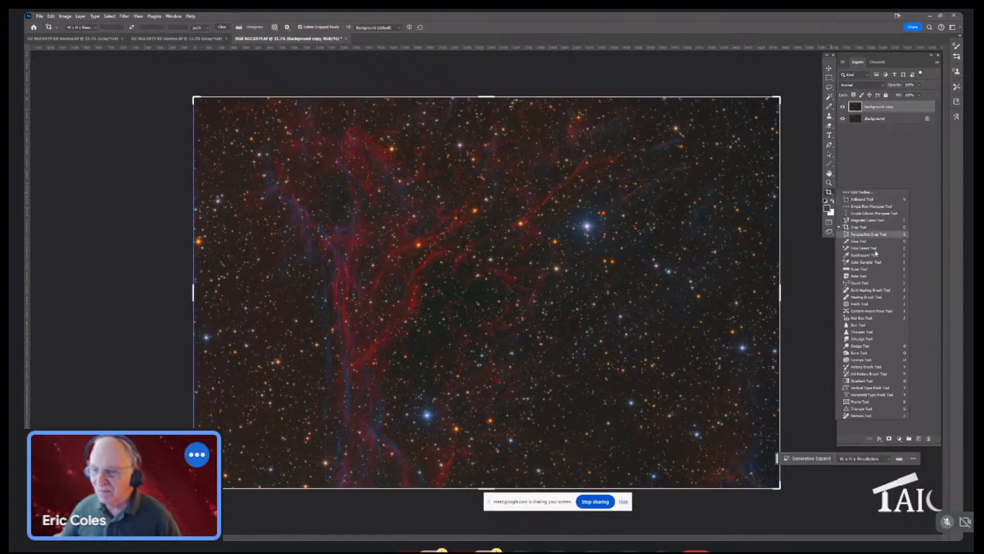
pyautogui.click(865, 291)
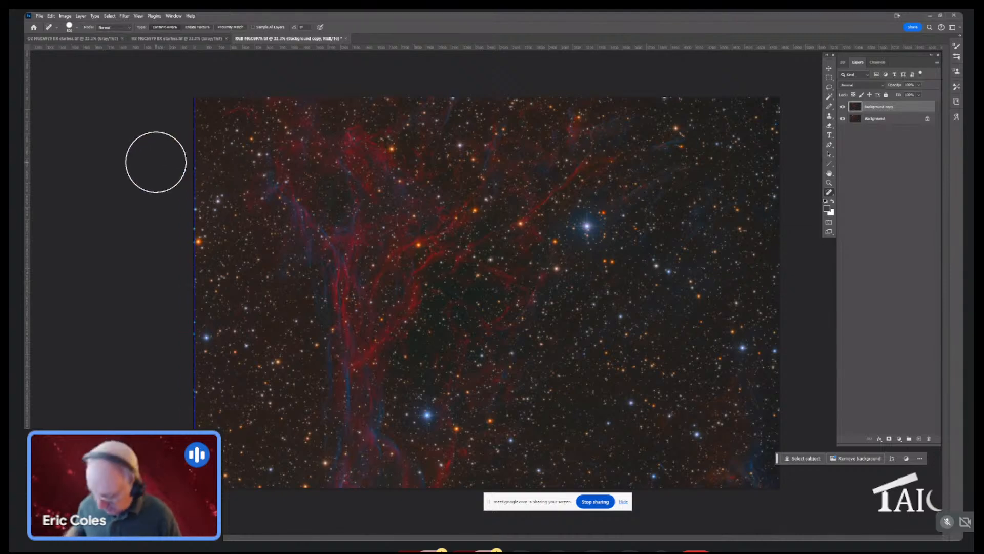
pyautogui.press('[')
pyautogui.press('[')
pyautogui.press('[')
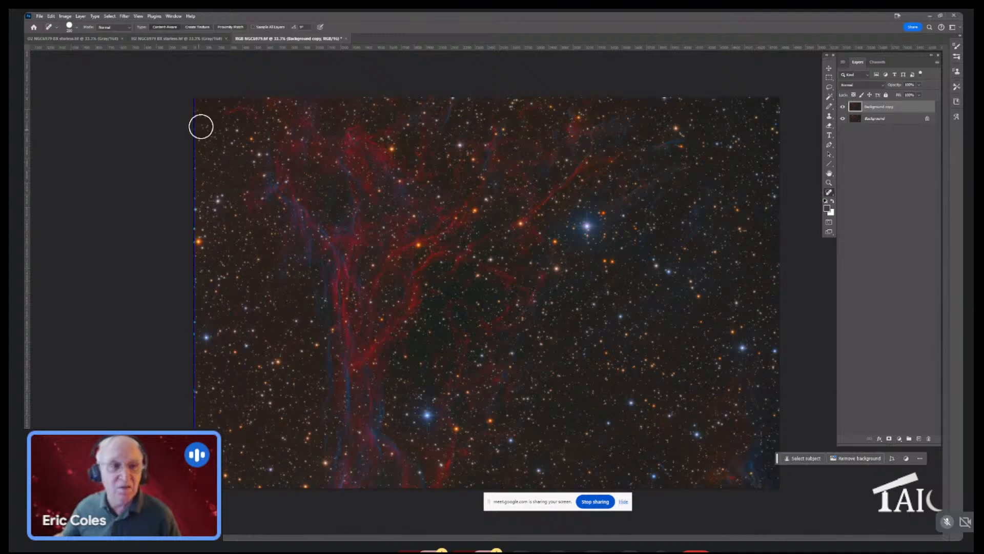
pyautogui.moveTo(200, 125)
pyautogui.mouseDown()
pyautogui.moveTo(191, 101)
pyautogui.moveTo(192, 224)
pyautogui.moveTo(180, 248)
pyautogui.moveTo(198, 318)
pyautogui.moveTo(185, 433)
pyautogui.mouseUp()
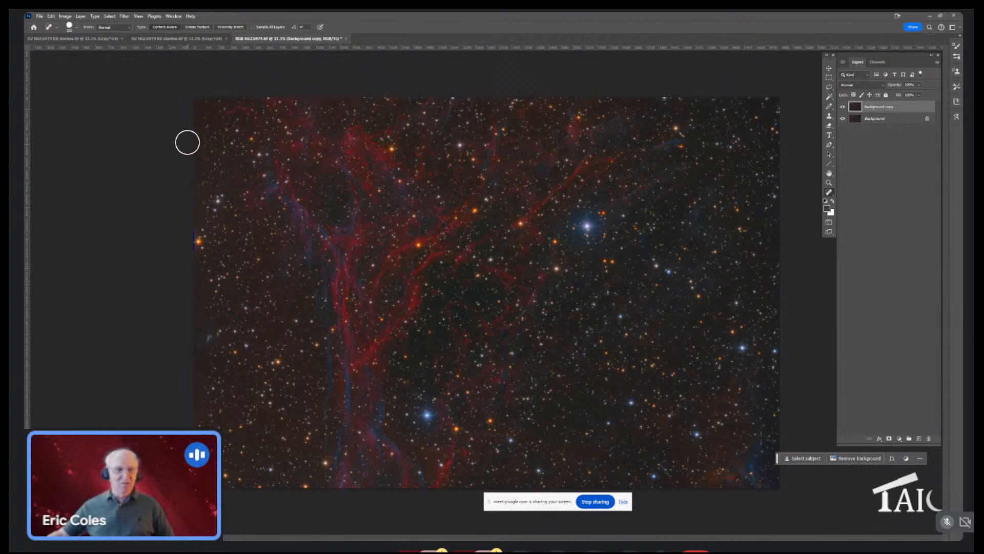
# Darken the H2 starless image with Levels by raising the black input level to about 18
pyautogui.click(172, 40)
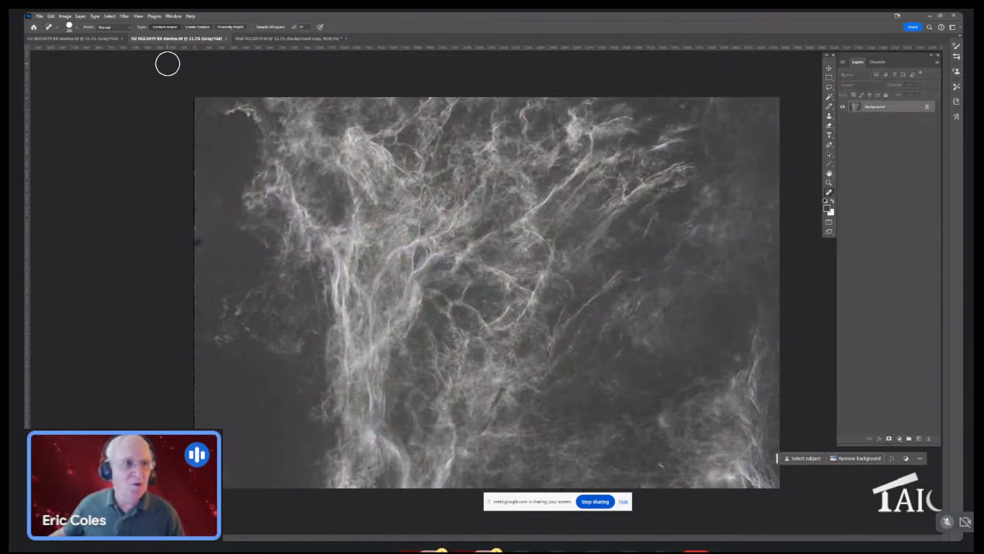
pyautogui.click(66, 17)
pyautogui.moveTo(81, 36)
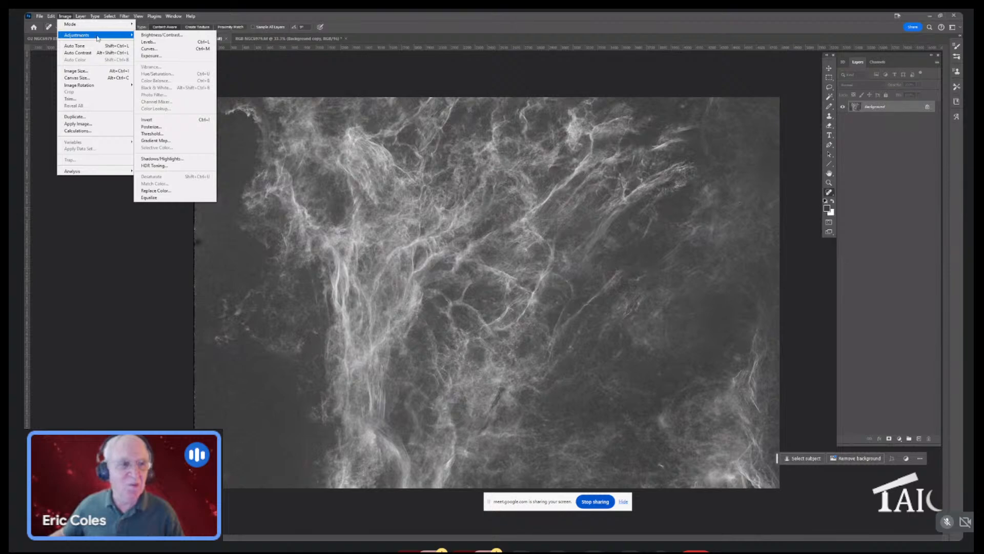
pyautogui.click(158, 37)
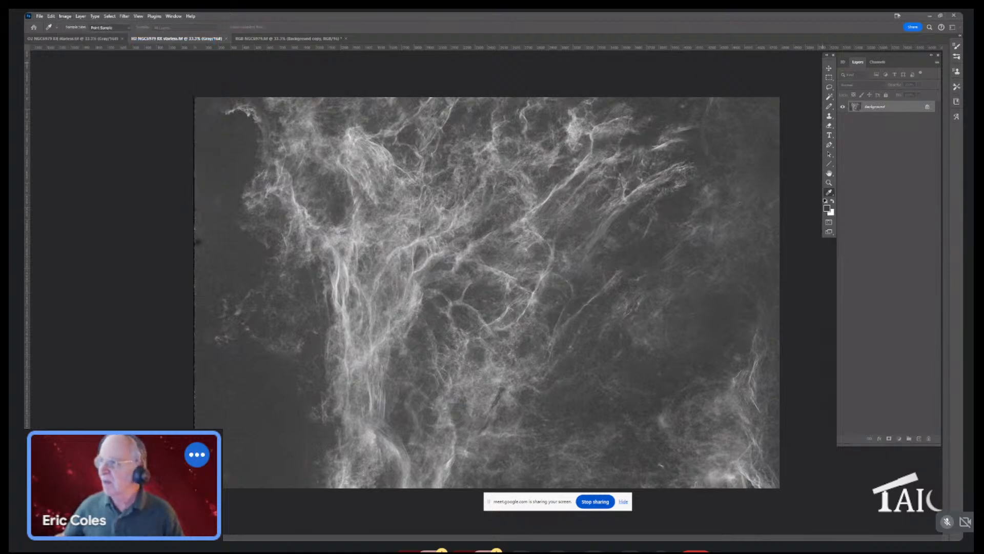
pyautogui.hotkey('ctrl', 'l')
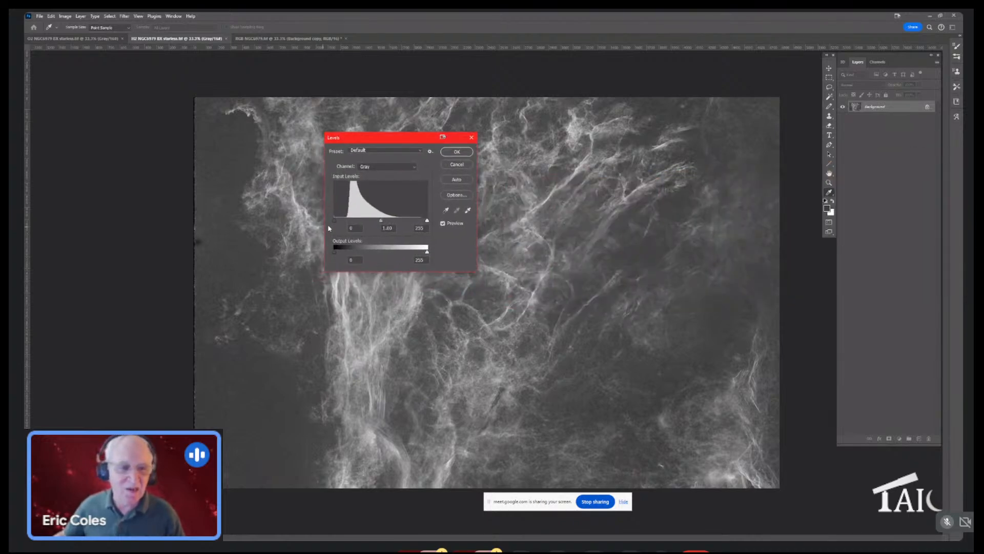
pyautogui.moveTo(336, 222); pyautogui.dragTo(341, 222)
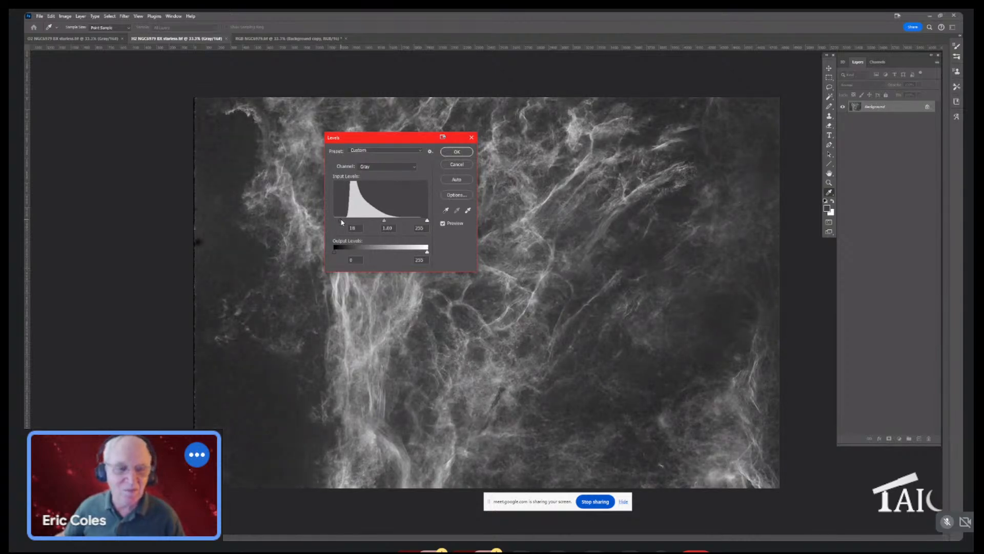
pyautogui.click(450, 152)
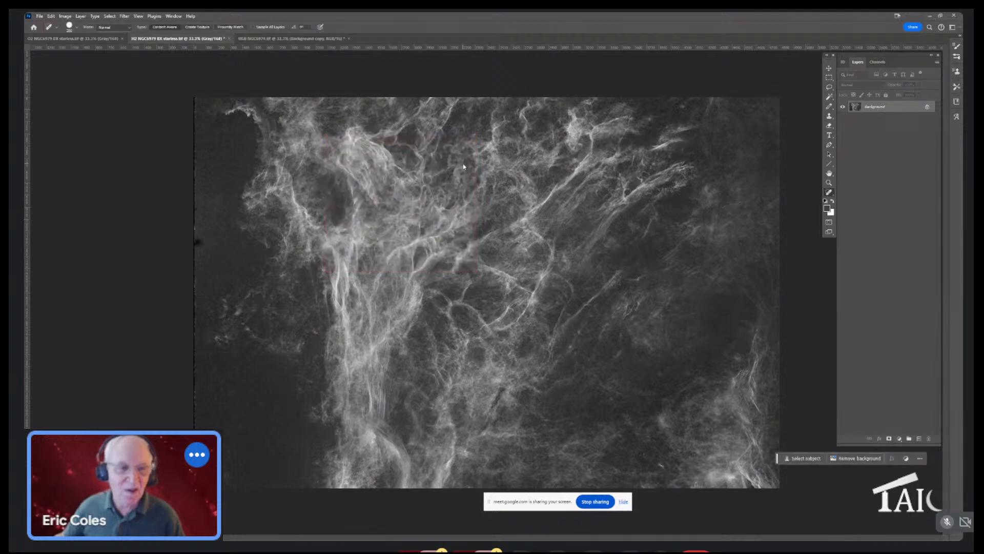
# Heal the dark spot and the dark line along the H2 image's left edge with the Spot Healing Brush
pyautogui.press('j')
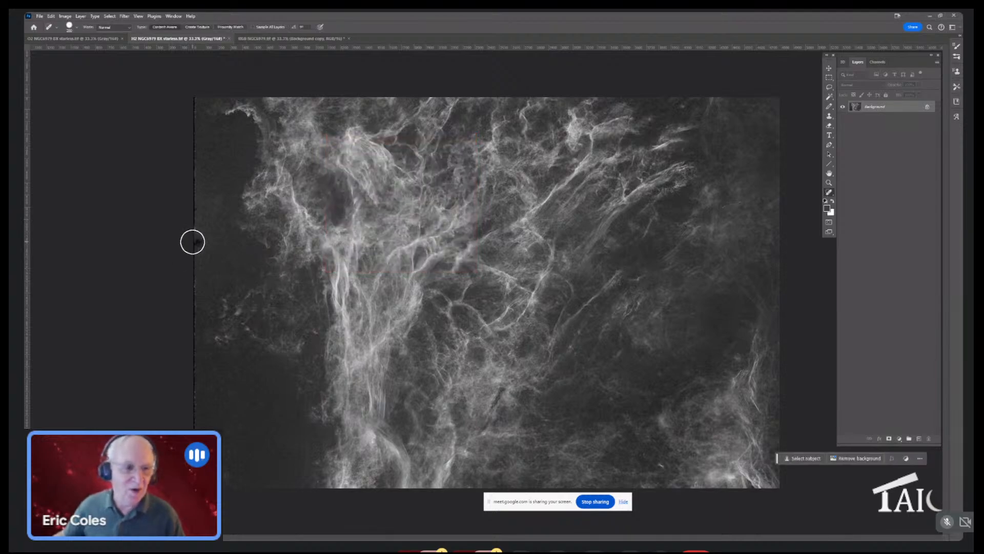
pyautogui.click(195, 241)
pyautogui.moveTo(188, 105); pyautogui.dragTo(191, 433)
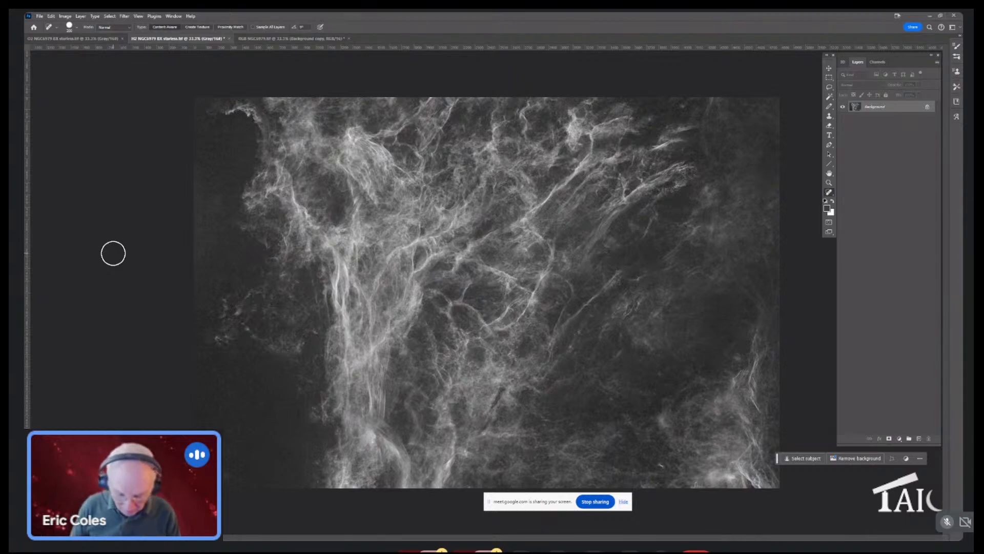
# Copy the entire H2 image and paste it as a new layer on top of the RGB NGC6979 image
pyautogui.hotkey('ctrl', 'a')
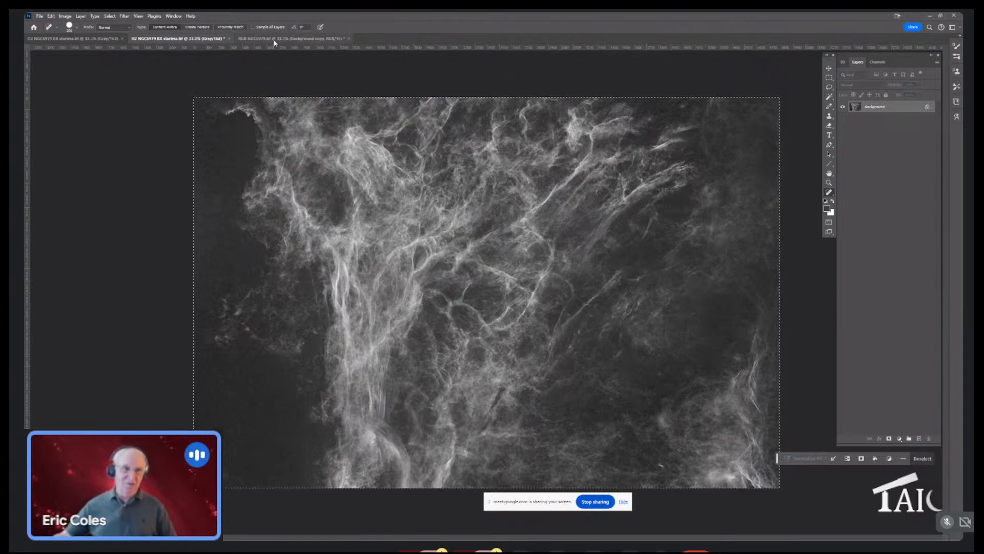
pyautogui.click(294, 39)
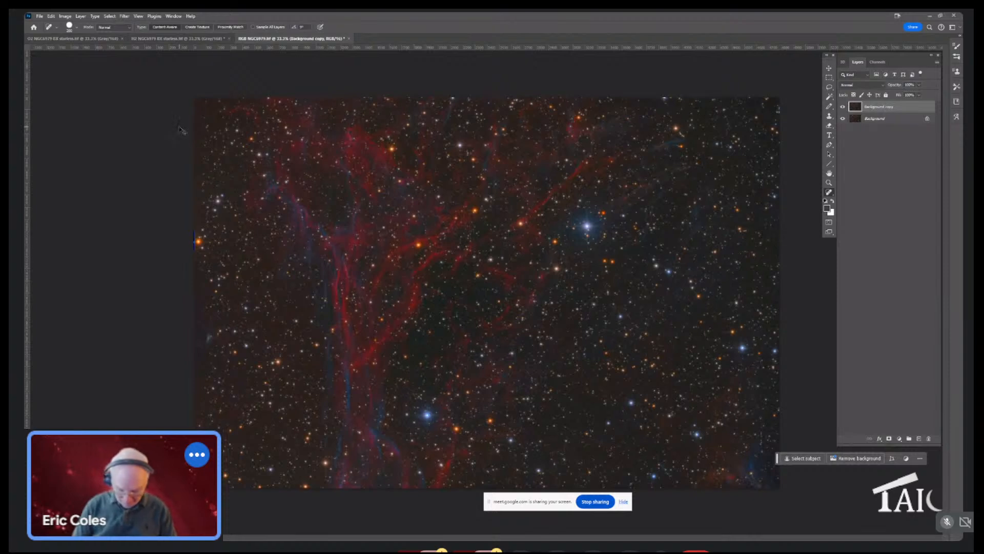
pyautogui.hotkey('ctrl', 'v')
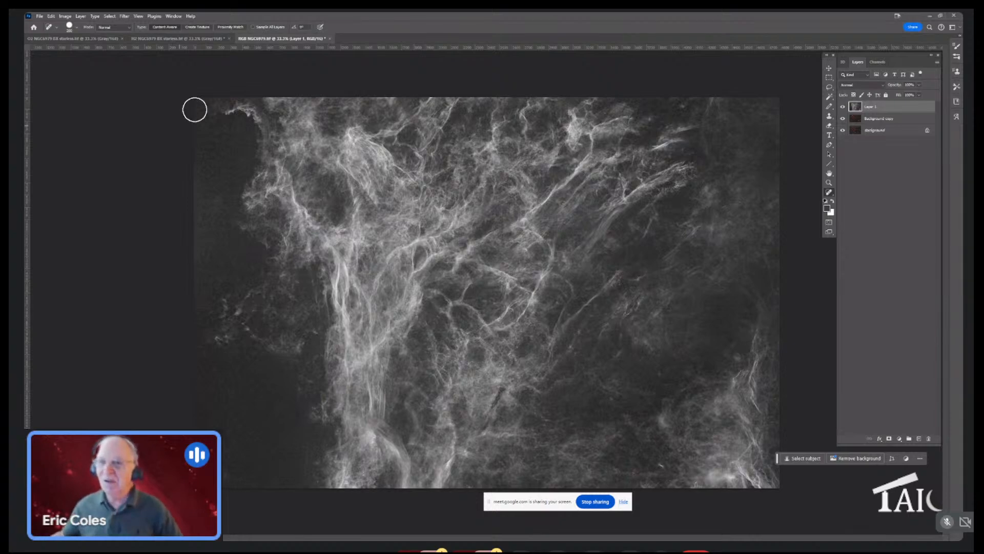
# Set the foreground colour to black and paint the pasted H2 layer's Green channel completely black with the Pencil tool
pyautogui.click(877, 62)
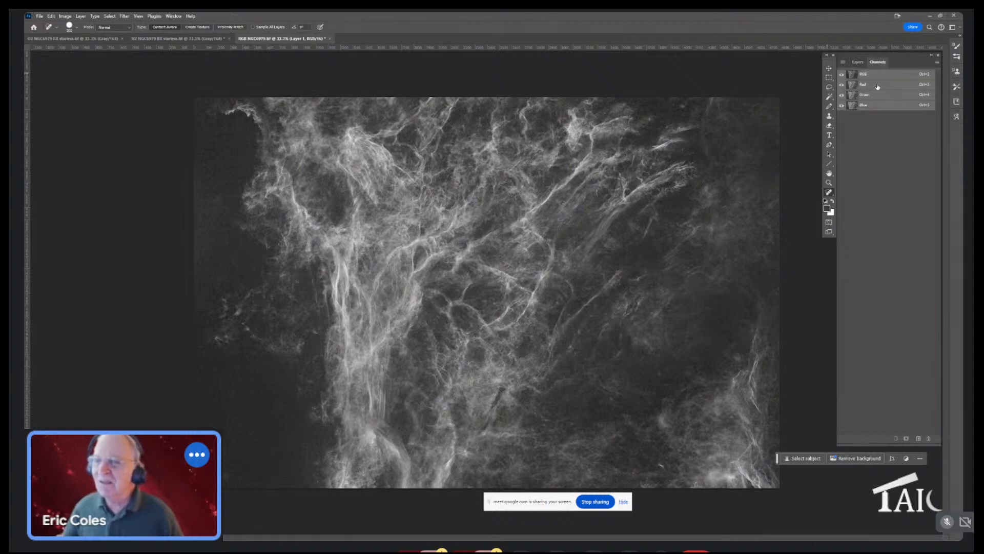
pyautogui.click(827, 211)
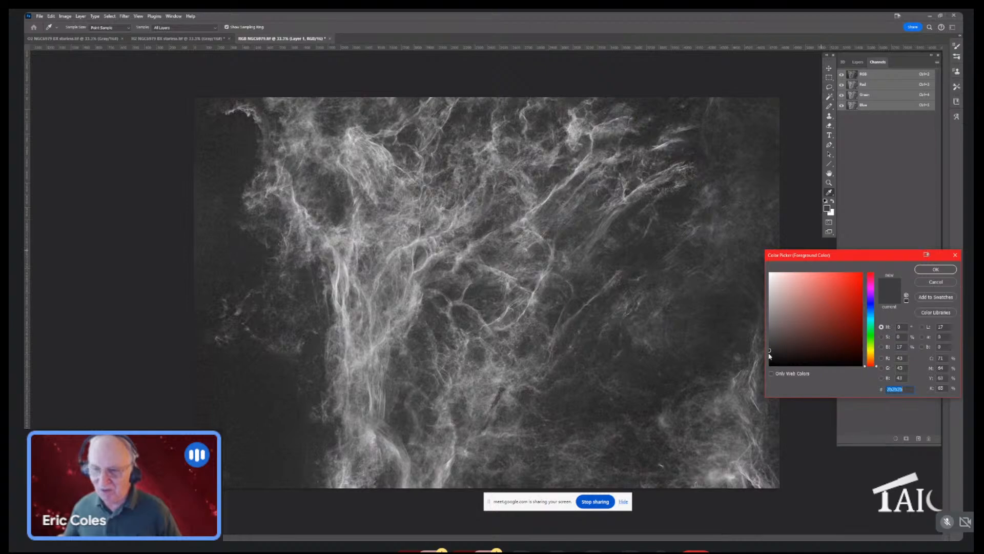
pyautogui.moveTo(769, 352)
pyautogui.mouseDown()
pyautogui.moveTo(798, 347)
pyautogui.moveTo(876, 374)
pyautogui.mouseUp()
pyautogui.click(936, 269)
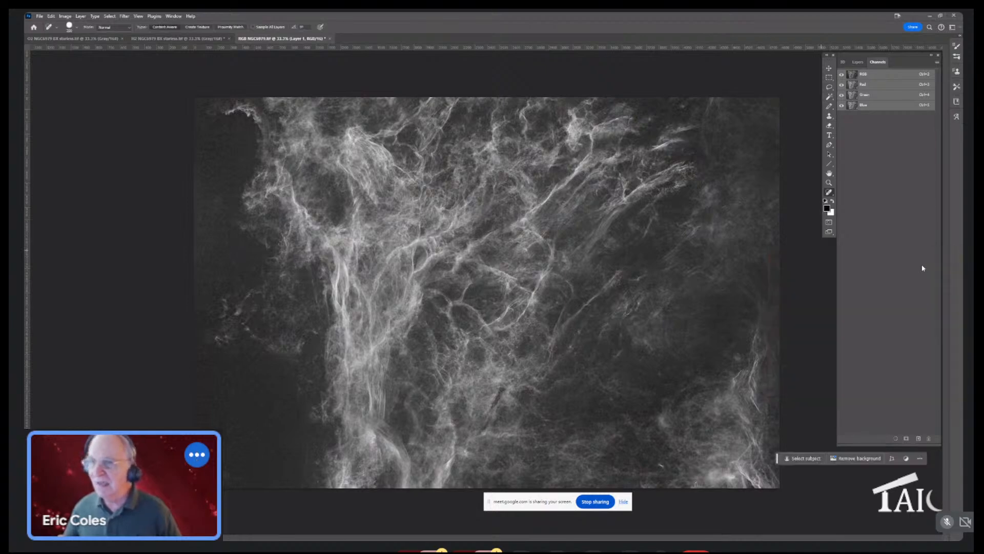
pyautogui.click(829, 106)
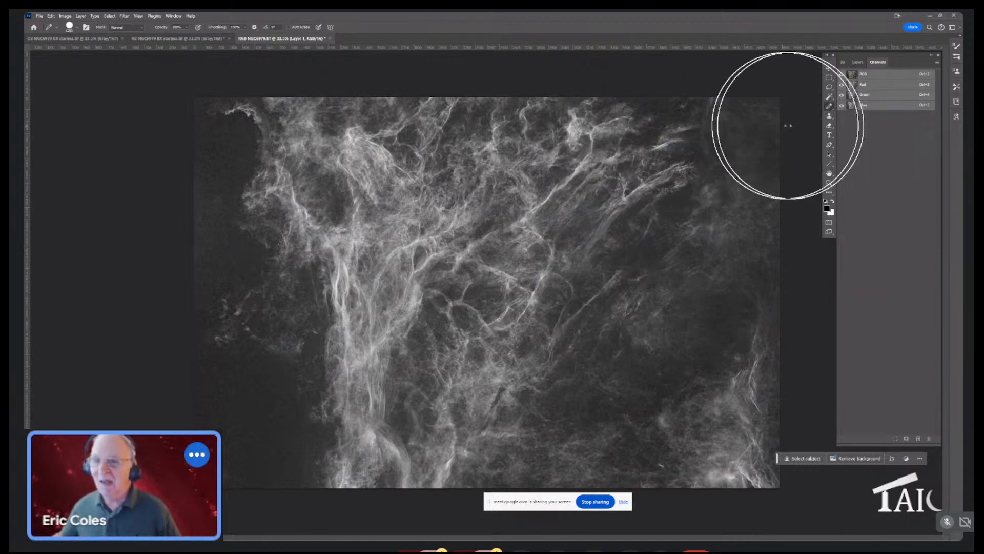
pyautogui.click(880, 95)
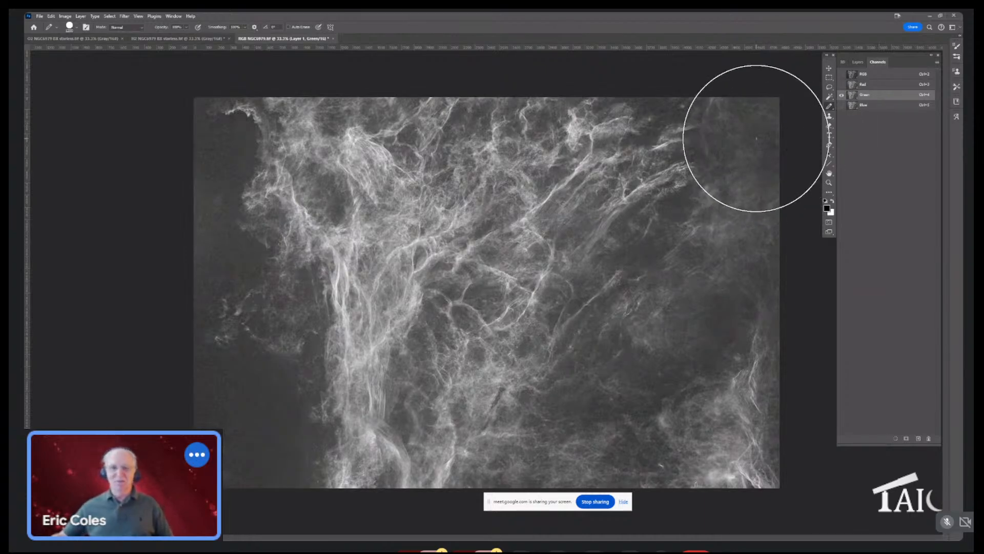
pyautogui.moveTo(756, 137)
pyautogui.mouseDown()
pyautogui.moveTo(72, 136)
pyautogui.moveTo(154, 193)
pyautogui.moveTo(653, 245)
pyautogui.moveTo(773, 231)
pyautogui.moveTo(809, 270)
pyautogui.moveTo(791, 301)
pyautogui.moveTo(579, 308)
pyautogui.mouseUp()
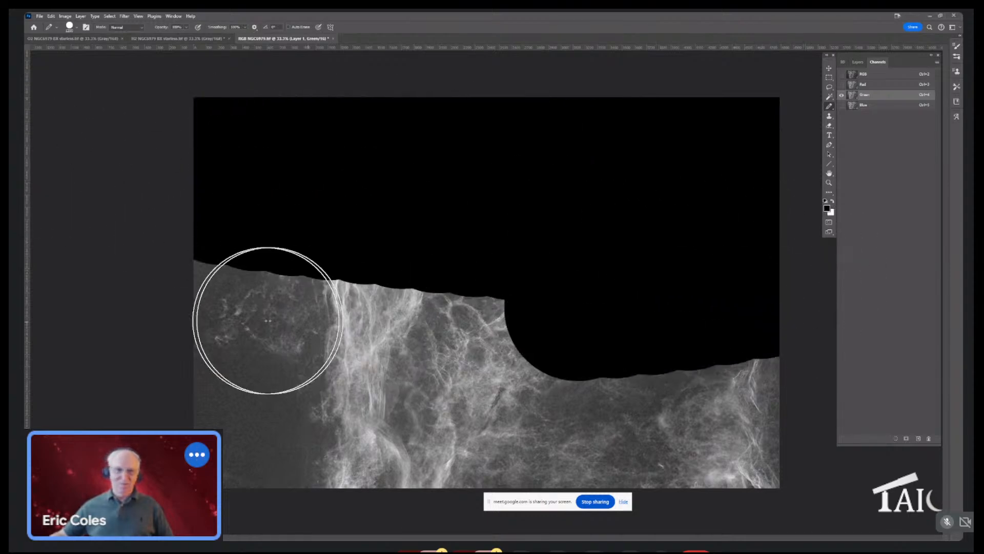
pyautogui.moveTo(267, 321)
pyautogui.mouseDown()
pyautogui.moveTo(78, 328)
pyautogui.moveTo(196, 269)
pyautogui.moveTo(171, 418)
pyautogui.moveTo(365, 426)
pyautogui.moveTo(756, 408)
pyautogui.moveTo(772, 465)
pyautogui.moveTo(771, 393)
pyautogui.mouseUp()
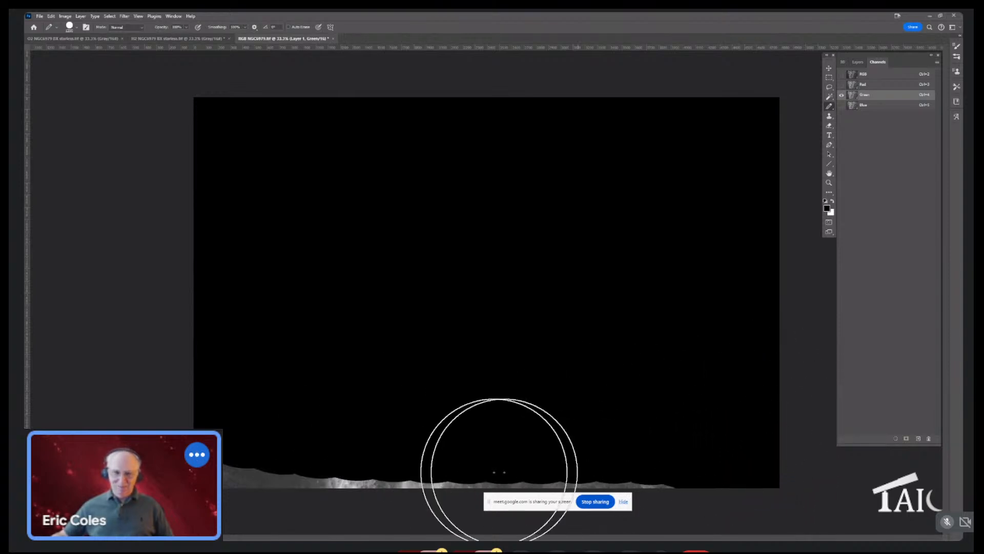
pyautogui.moveTo(499, 472)
pyautogui.mouseDown()
pyautogui.moveTo(215, 477)
pyautogui.moveTo(154, 421)
pyautogui.mouseUp()
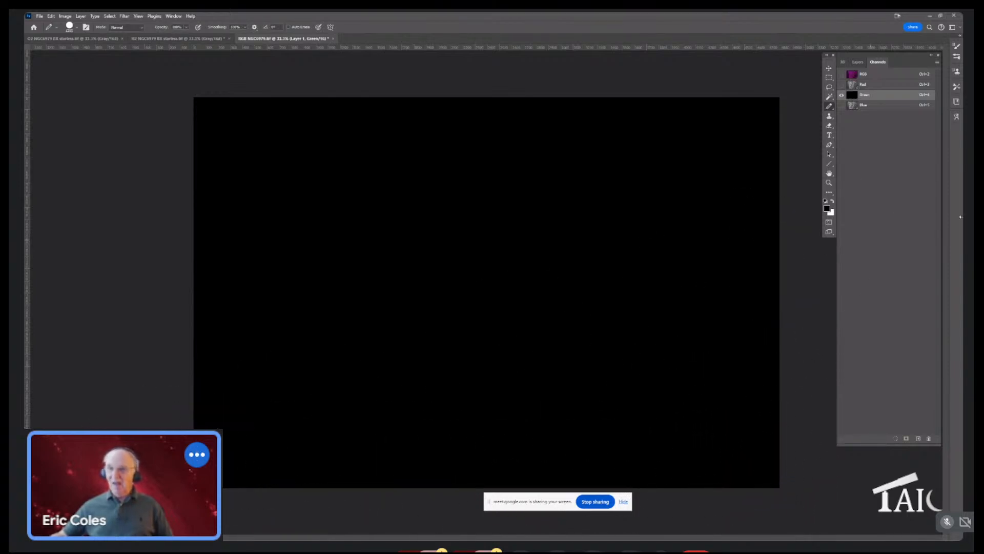
# Paint black over the H2 layer's whole Blue channel at 50% Pencil opacity, then restore the RGB composite and return to the layers
pyautogui.click(874, 106)
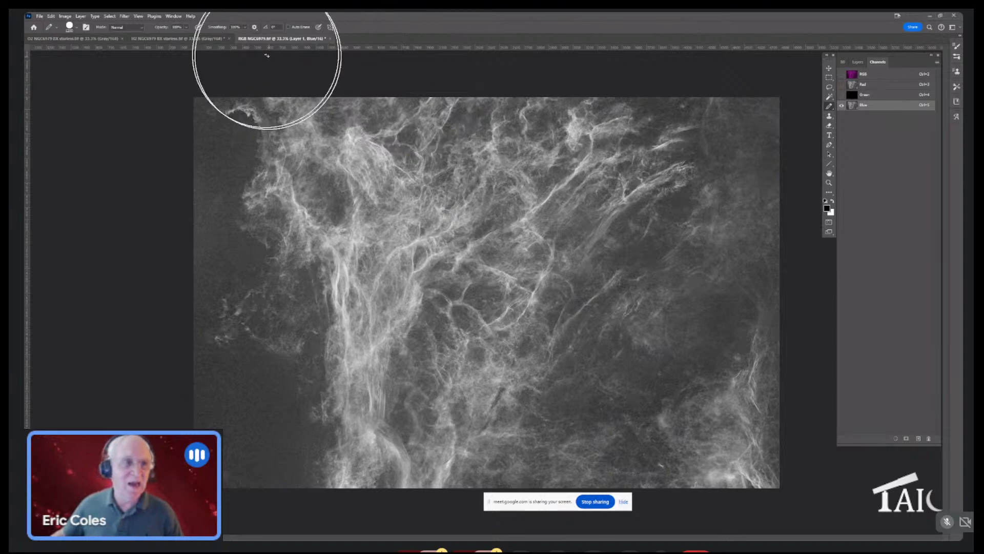
pyautogui.click(179, 27)
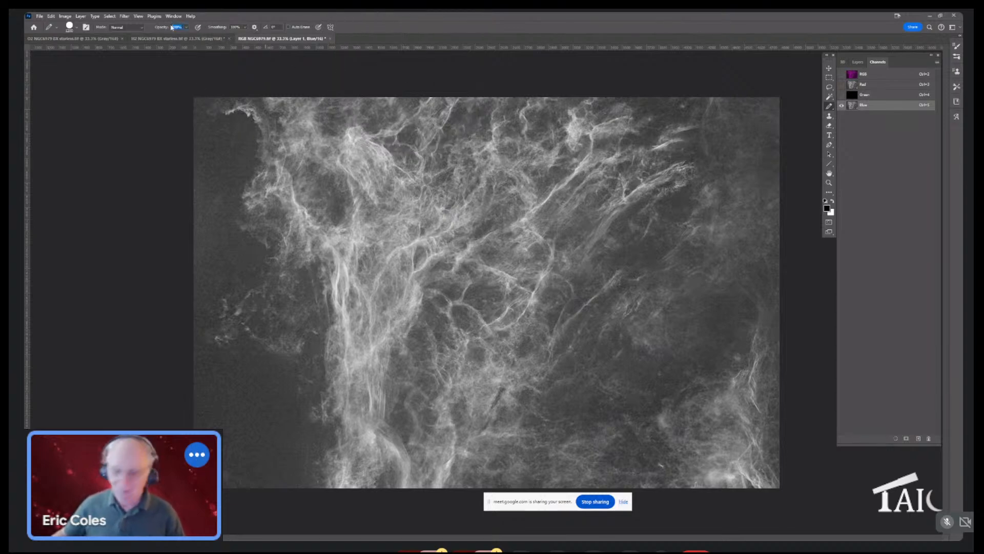
pyautogui.write('5')
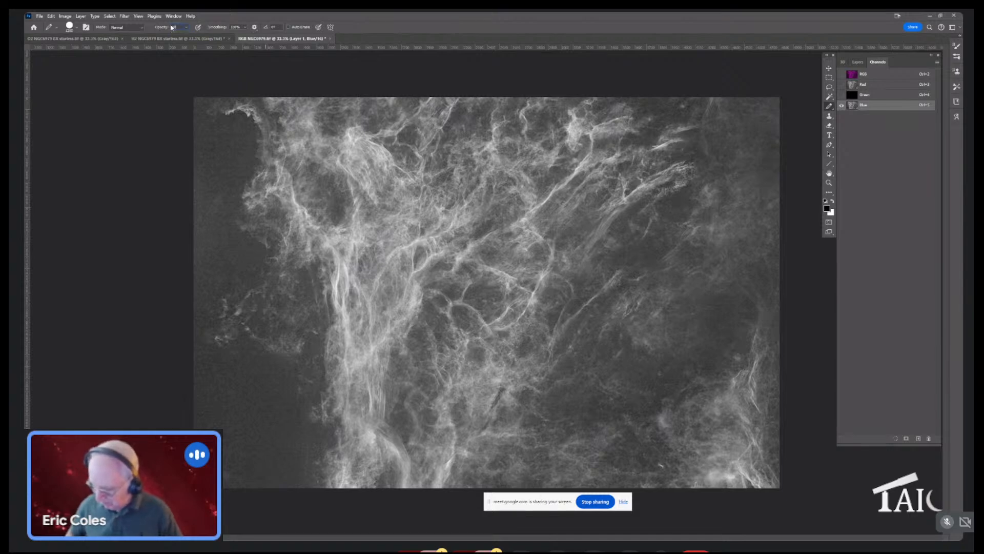
pyautogui.write('0')
pyautogui.press('Return')
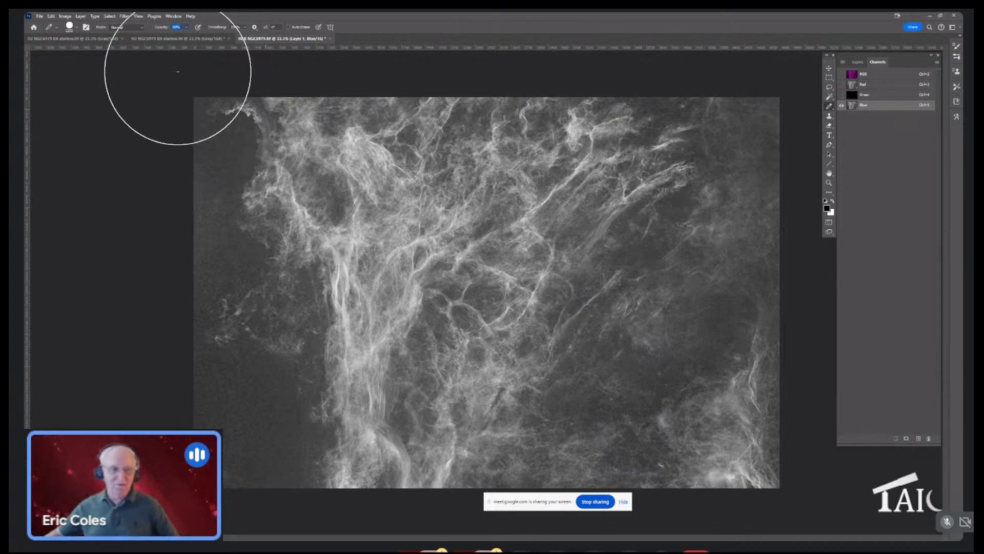
pyautogui.moveTo(183, 92)
pyautogui.mouseDown()
pyautogui.moveTo(421, 130)
pyautogui.moveTo(809, 118)
pyautogui.moveTo(863, 128)
pyautogui.mouseUp()
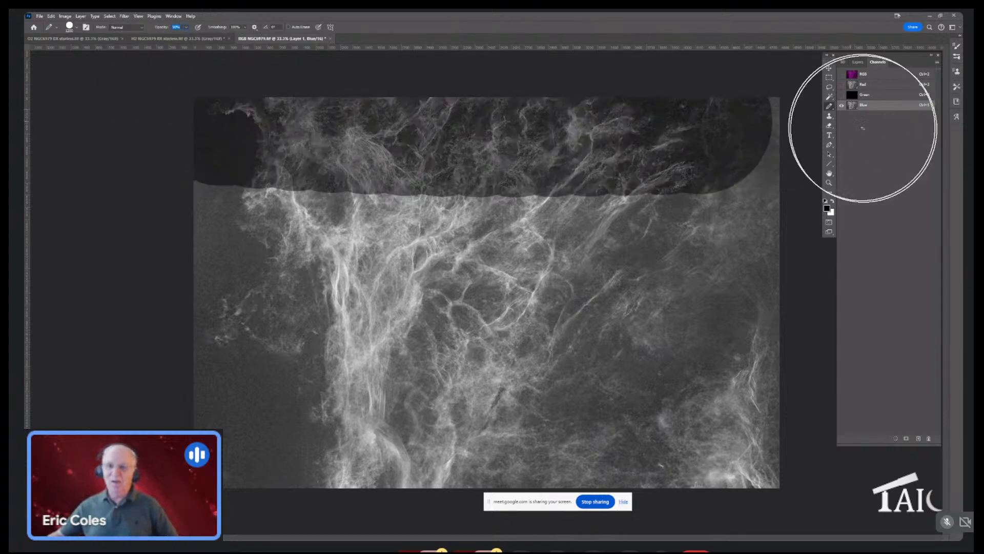
pyautogui.moveTo(718, 169)
pyautogui.mouseDown()
pyautogui.moveTo(556, 164)
pyautogui.moveTo(26, 215)
pyautogui.moveTo(720, 285)
pyautogui.moveTo(908, 275)
pyautogui.moveTo(461, 307)
pyautogui.moveTo(84, 351)
pyautogui.moveTo(608, 391)
pyautogui.moveTo(125, 344)
pyautogui.moveTo(228, 290)
pyautogui.moveTo(176, 440)
pyautogui.moveTo(753, 407)
pyautogui.moveTo(830, 438)
pyautogui.moveTo(817, 388)
pyautogui.moveTo(518, 466)
pyautogui.moveTo(142, 466)
pyautogui.mouseUp()
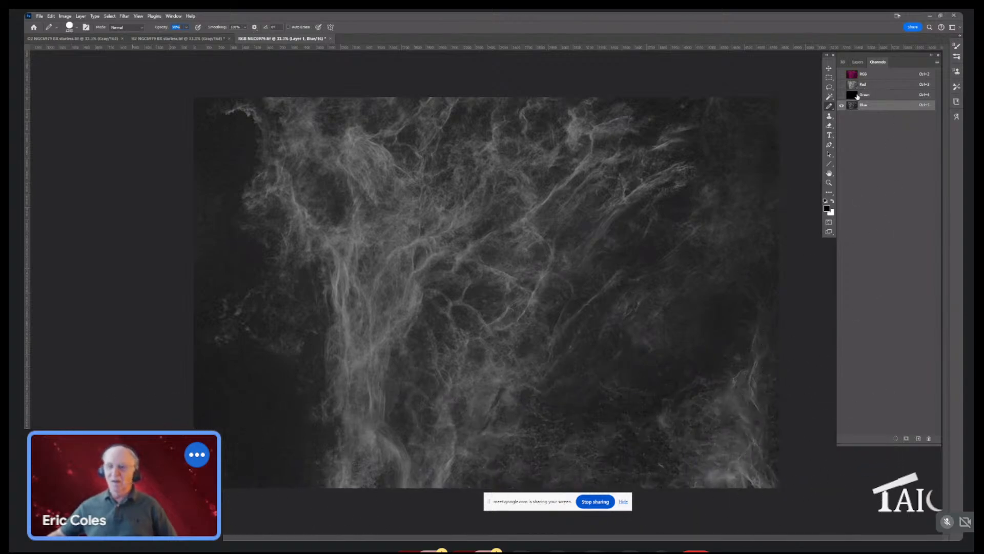
pyautogui.click(889, 76)
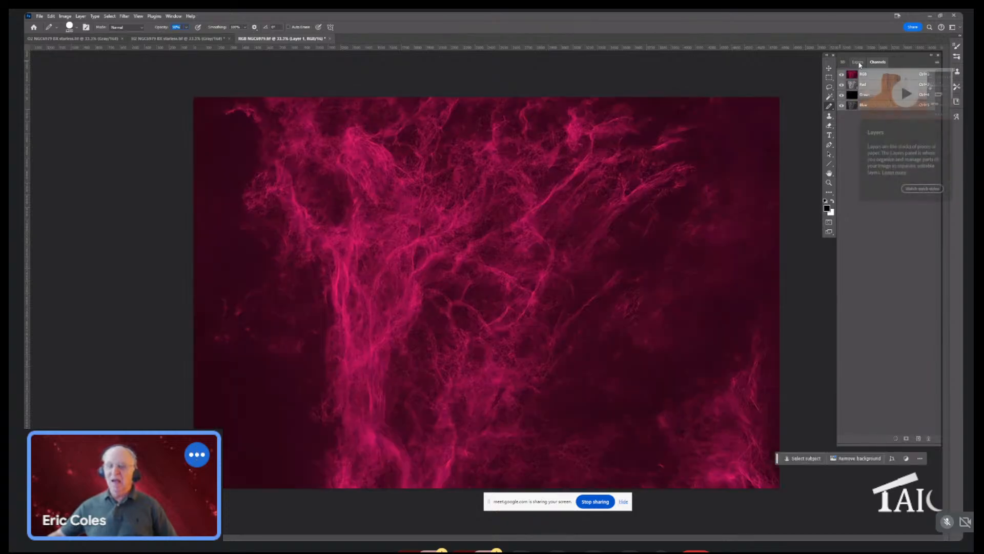
pyautogui.click(859, 64)
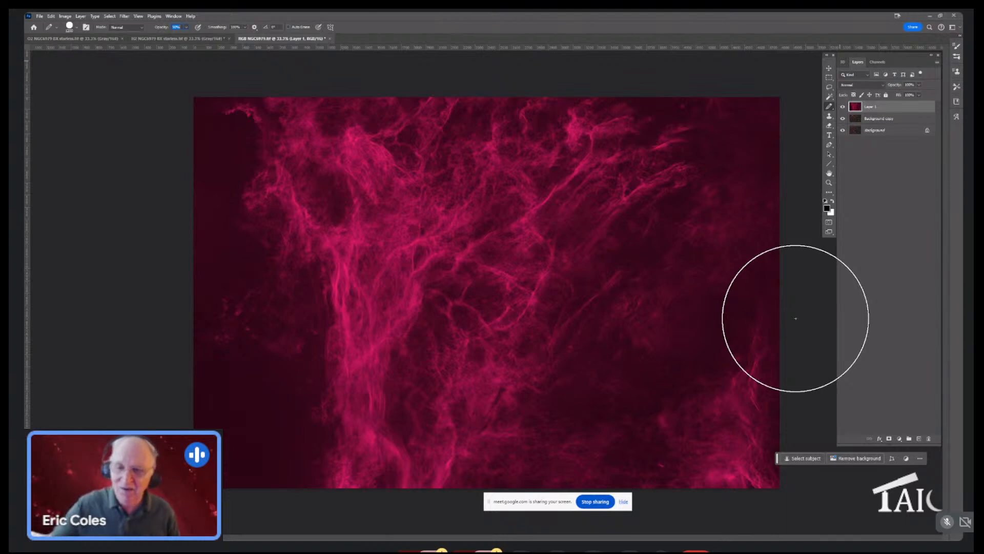
# Set the blending mode of the coloured H2 layer to Lighten over the RGB image
pyautogui.click(828, 76)
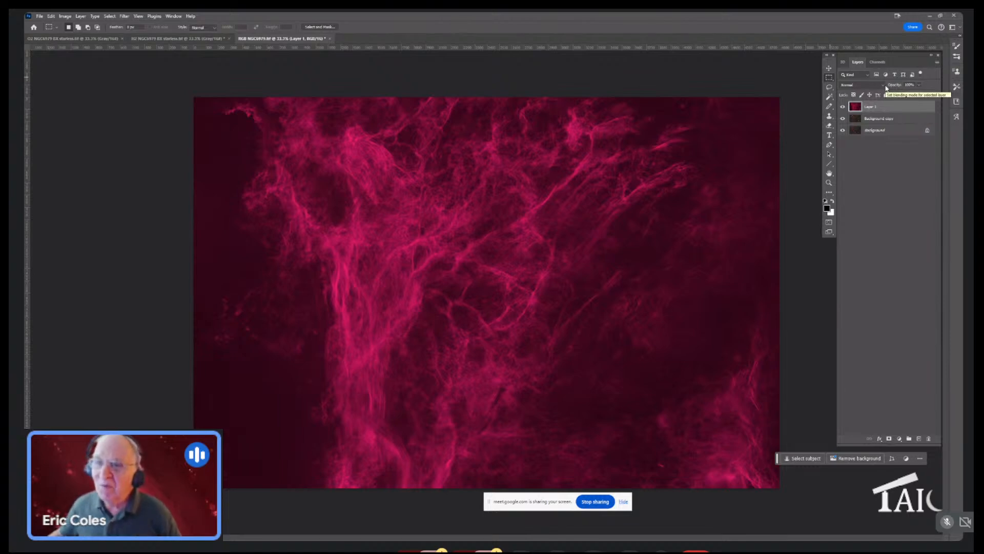
pyautogui.click(883, 85)
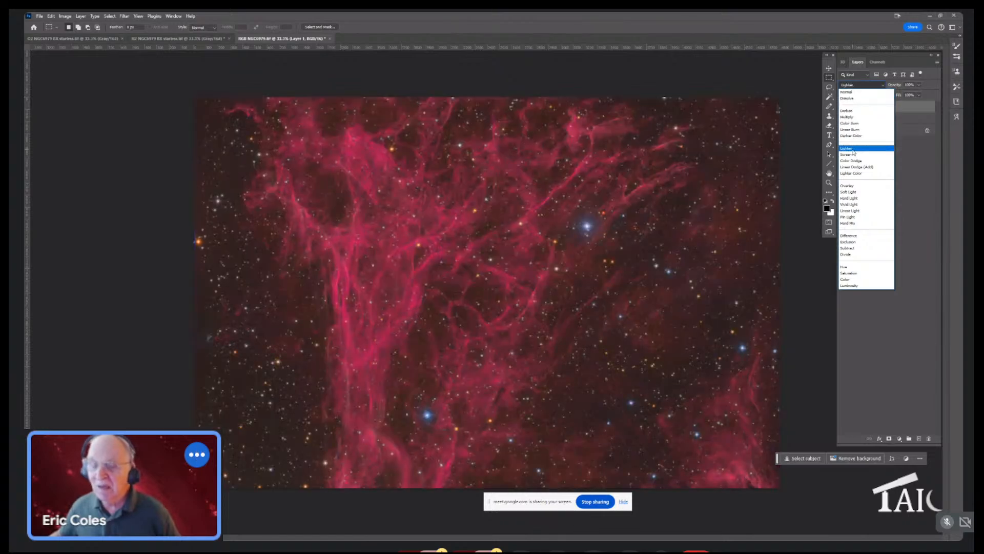
pyautogui.click(872, 148)
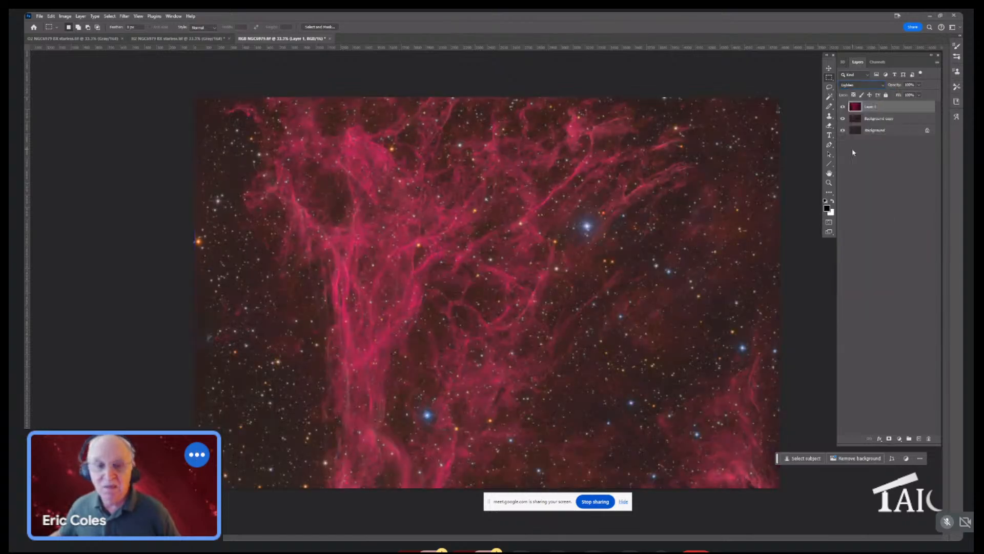
# Toggle the H2 layer off and on to compare the effect, and hide the Background copy layer
pyautogui.click(843, 107)
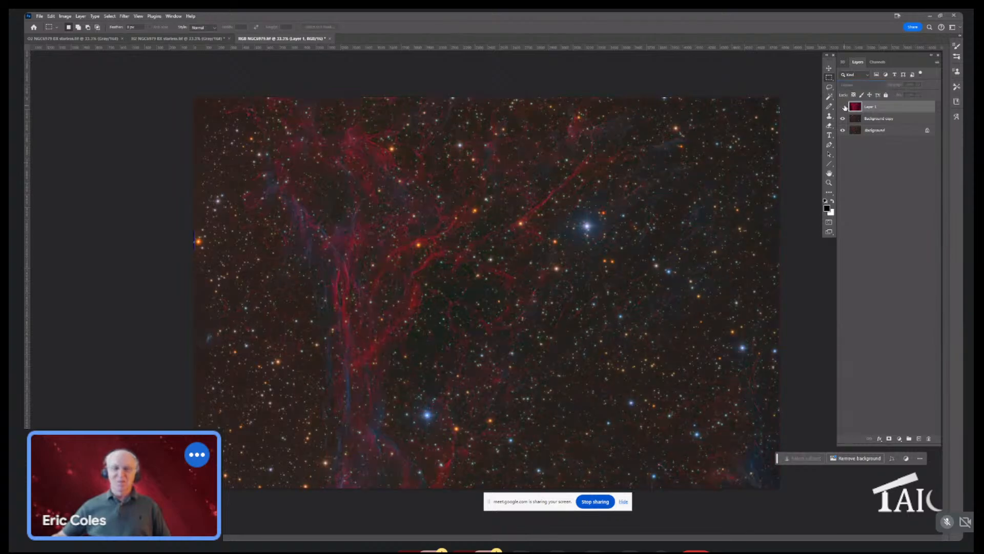
pyautogui.click(843, 107)
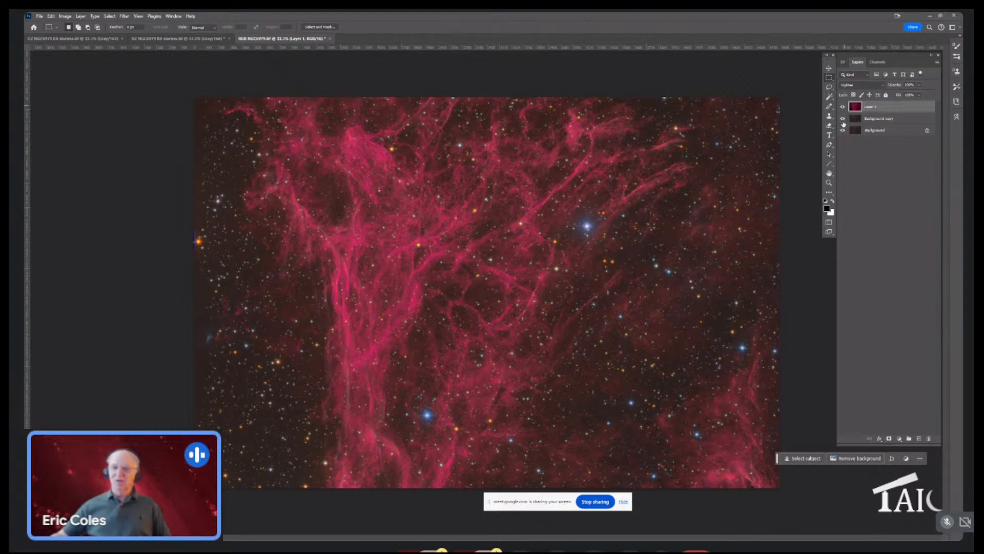
pyautogui.click(842, 119)
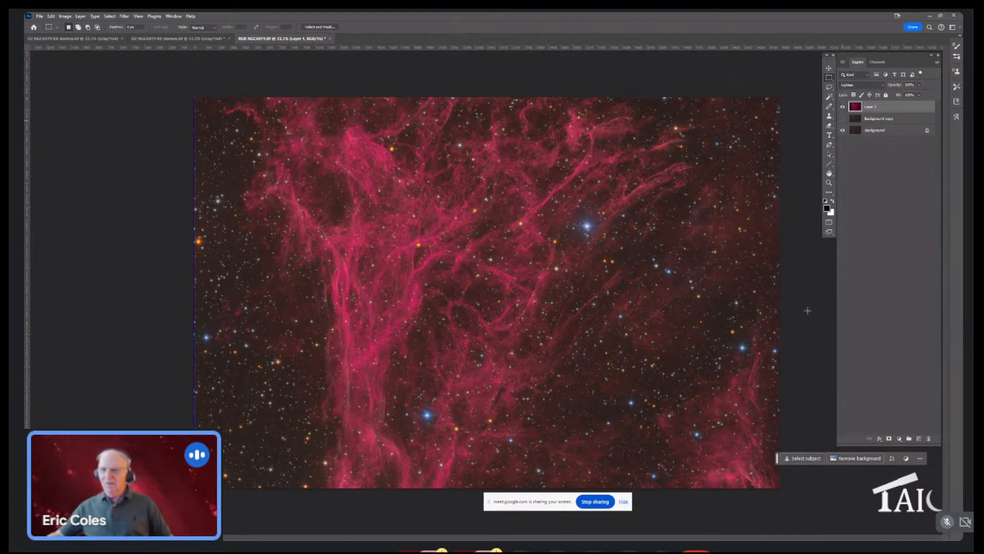
# Darken the O2 starless image with a Levels adjustment, raising the black input level to about 11
pyautogui.click(87, 41)
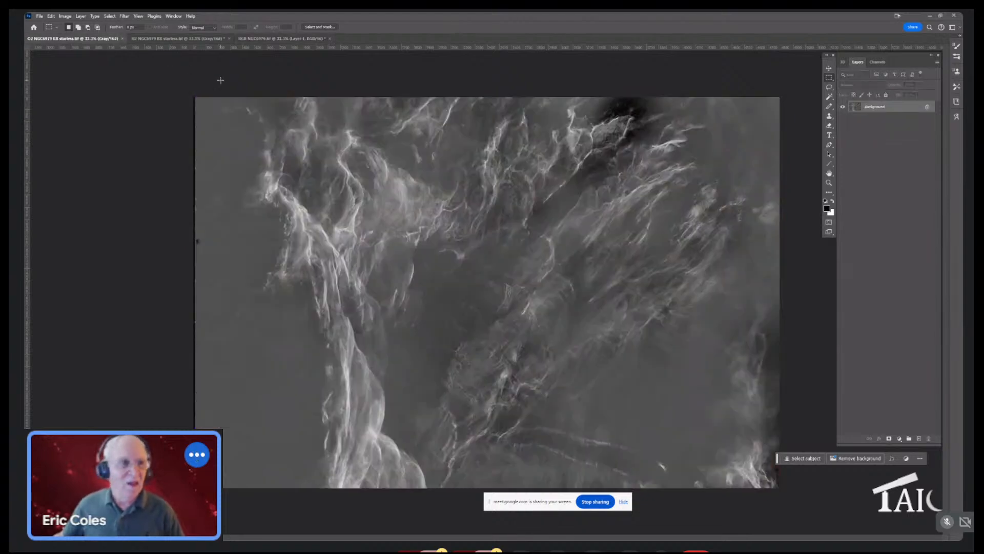
pyautogui.click(65, 16)
pyautogui.moveTo(76, 38)
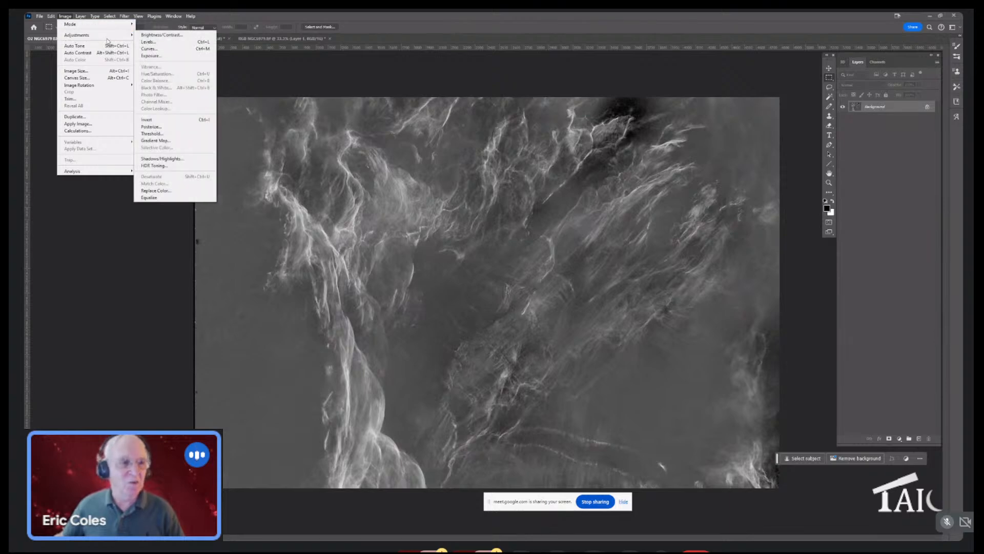
pyautogui.click(148, 43)
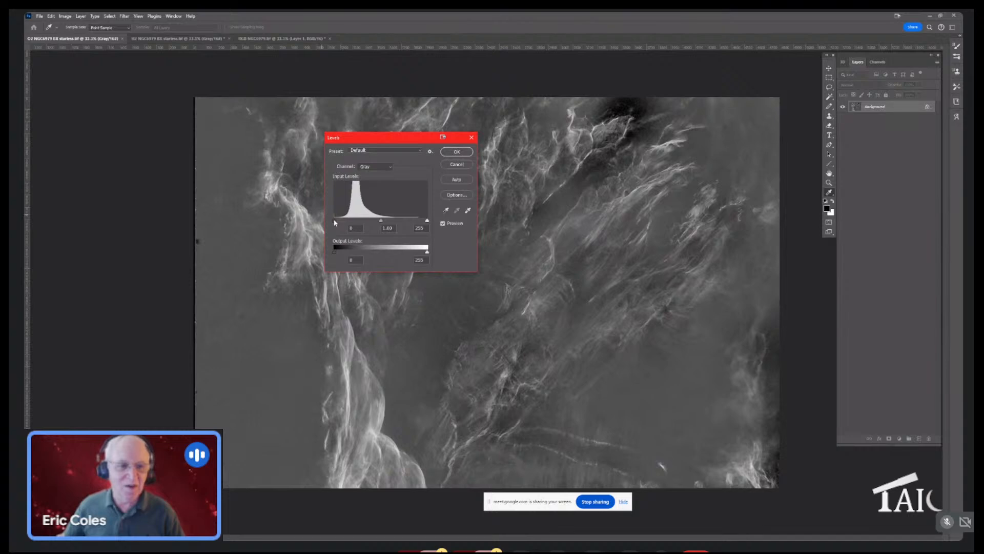
pyautogui.moveTo(335, 222); pyautogui.dragTo(339, 220)
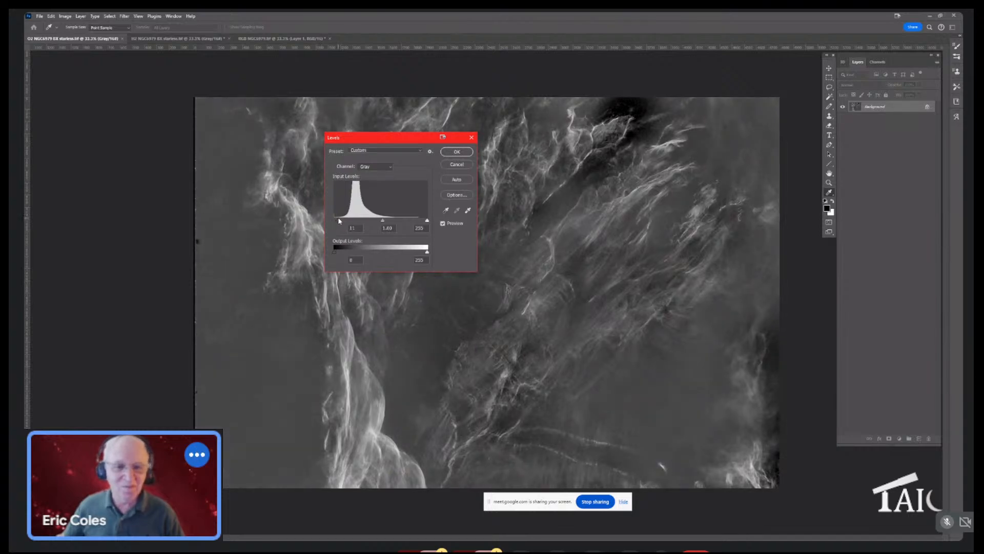
pyautogui.click(453, 152)
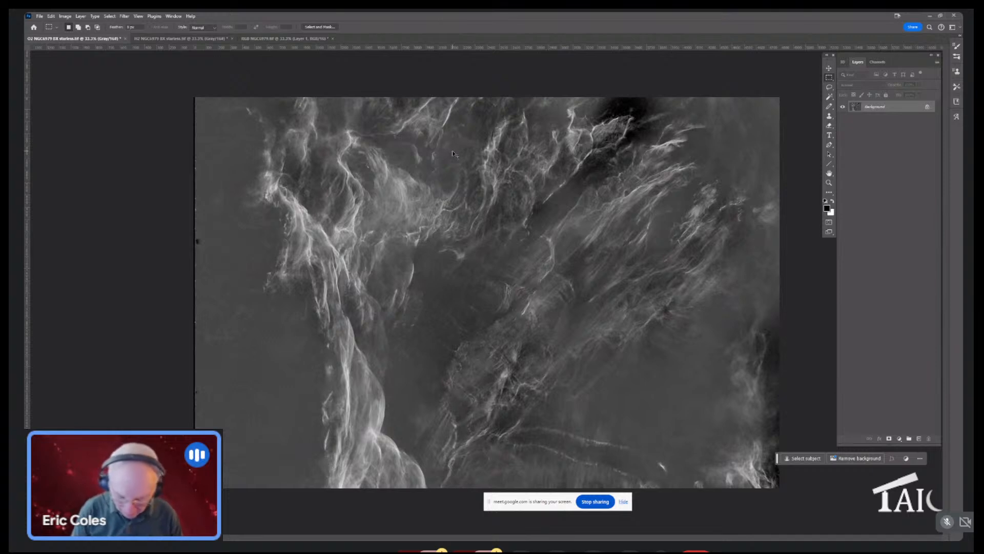
# Copy the entire O2 image and paste it as a new layer on top of the RGB NGC6979 image
pyautogui.hotkey('ctrl', 'a')
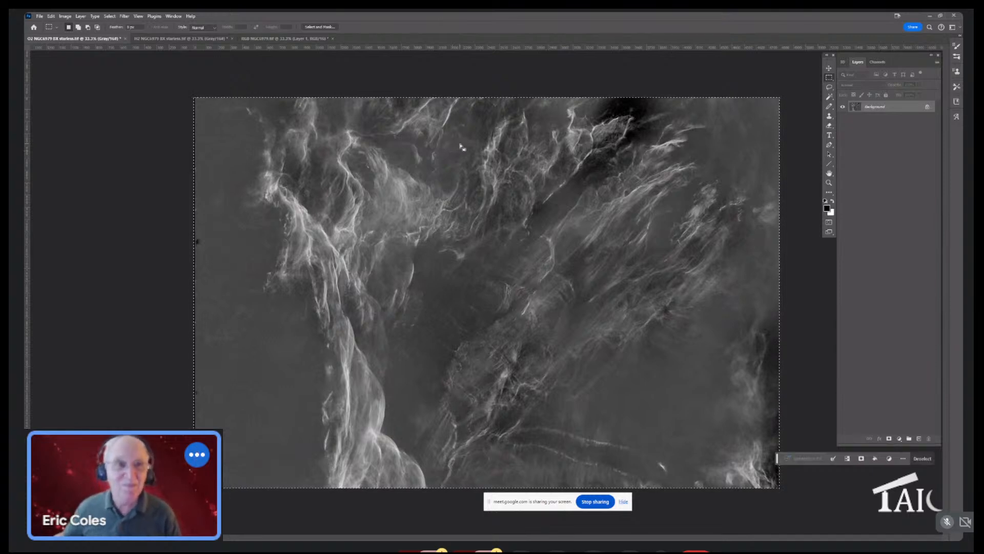
pyautogui.click(278, 40)
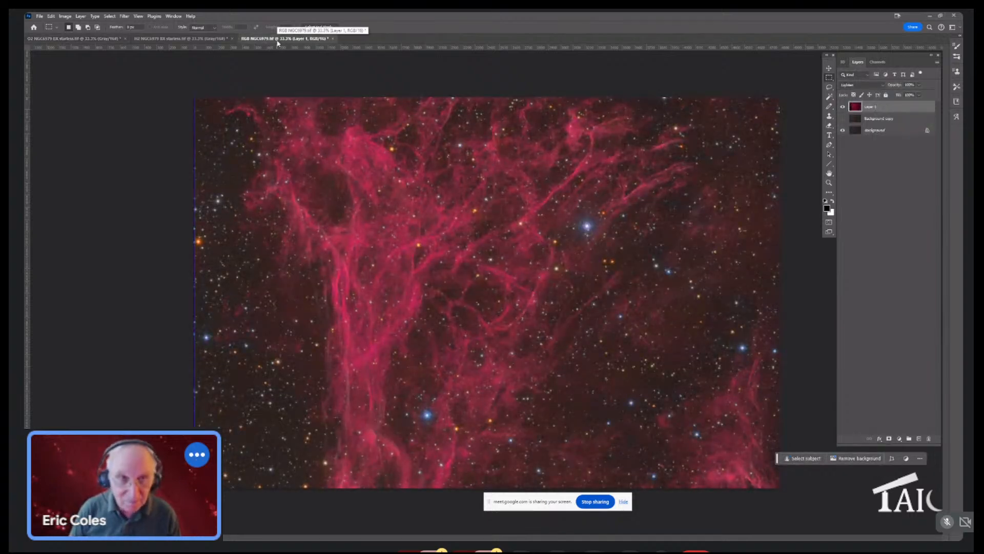
pyautogui.hotkey('ctrl', 'v')
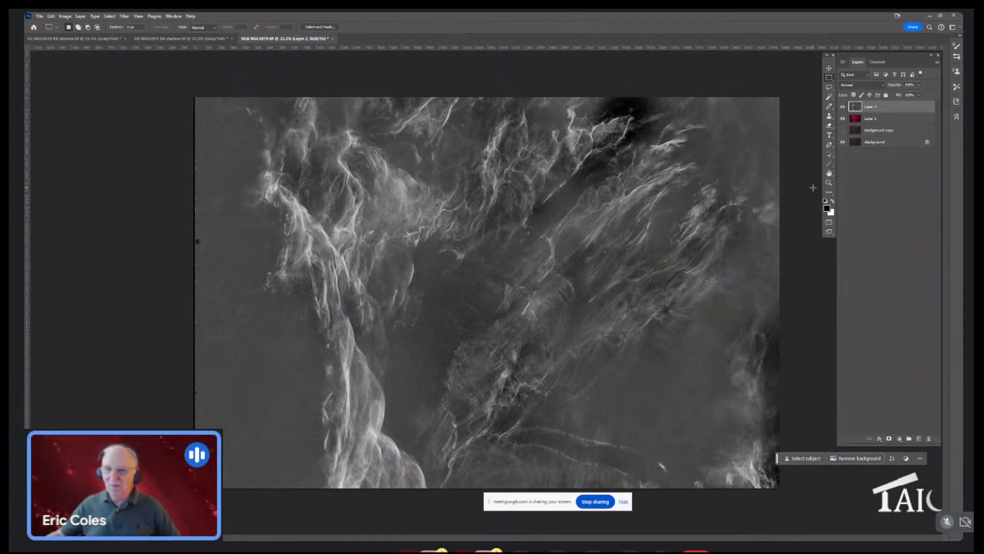
# Heal the dark line and spot along the pasted O2 layer's left edge with the Spot Healing Brush
pyautogui.click(828, 193)
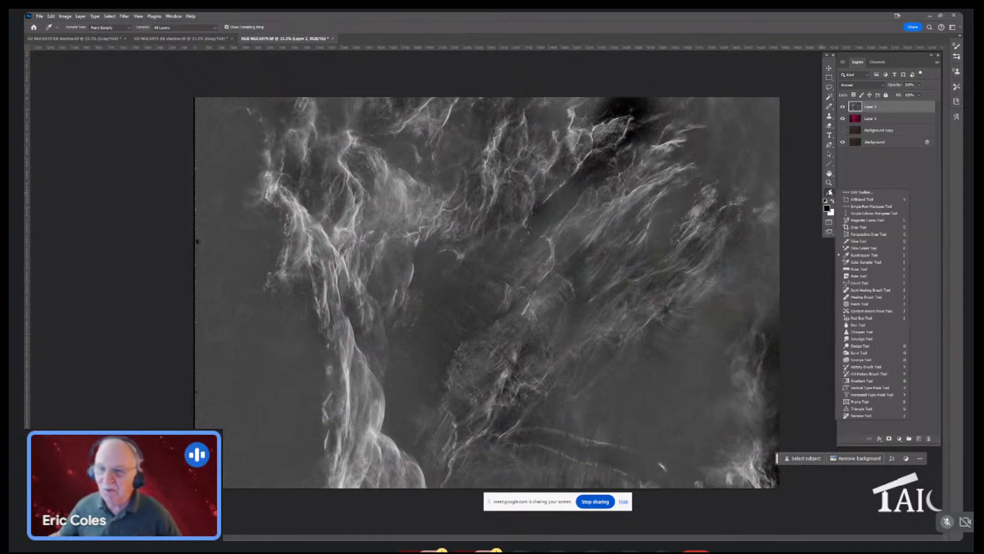
pyautogui.click(859, 297)
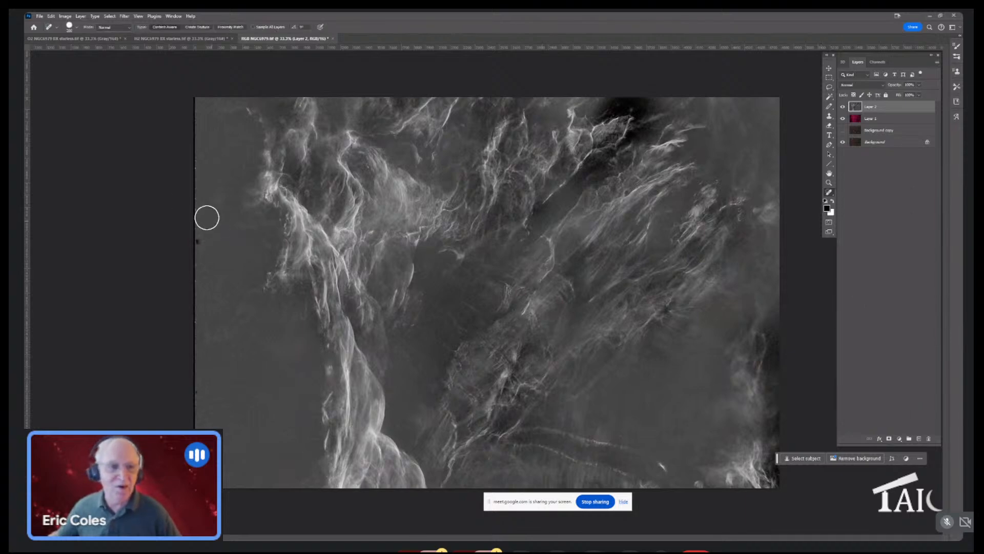
pyautogui.moveTo(191, 100)
pyautogui.mouseDown()
pyautogui.moveTo(183, 200)
pyautogui.moveTo(191, 424)
pyautogui.mouseUp()
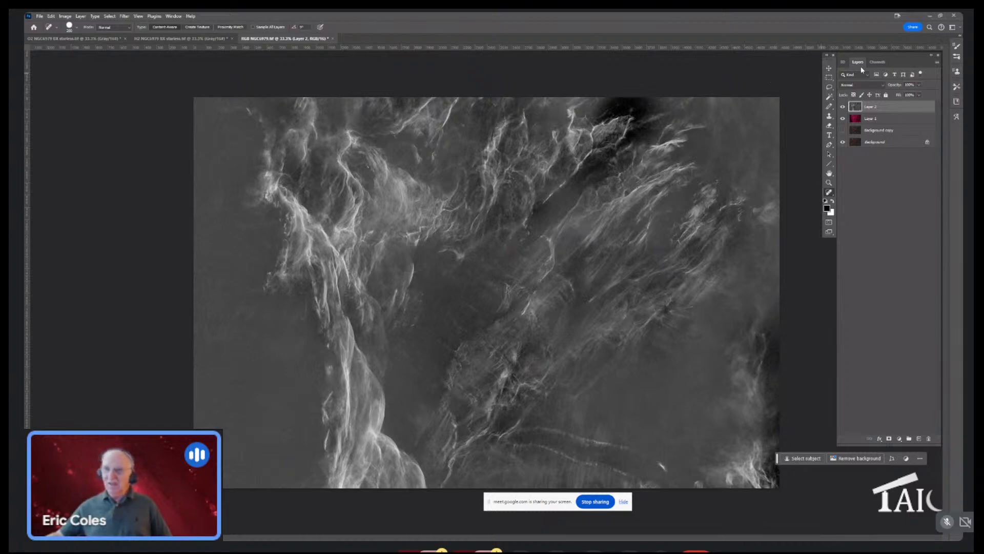
# Paint the O2 layer's Red channel completely black with the Pencil tool at 100% opacity, then show the RGB composite
pyautogui.click(877, 63)
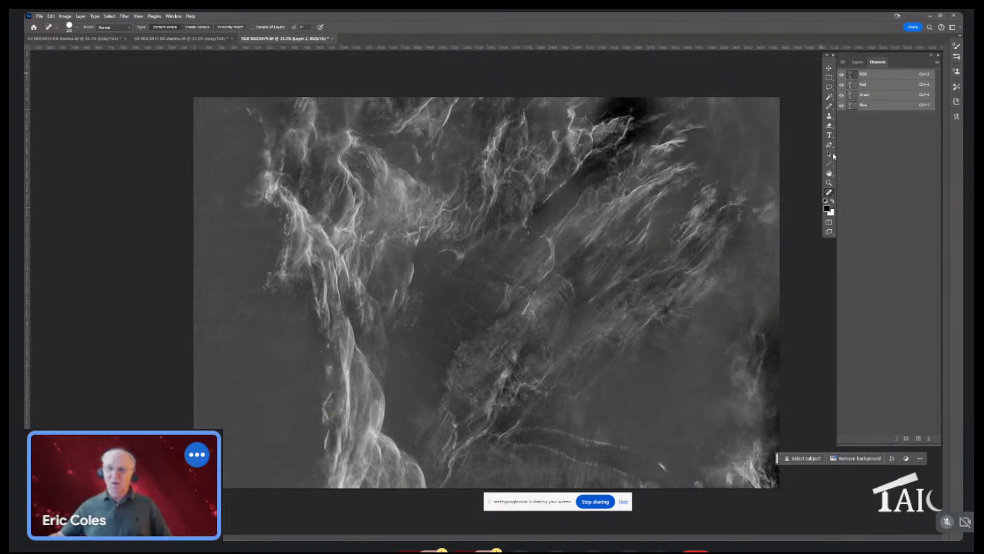
pyautogui.click(830, 107)
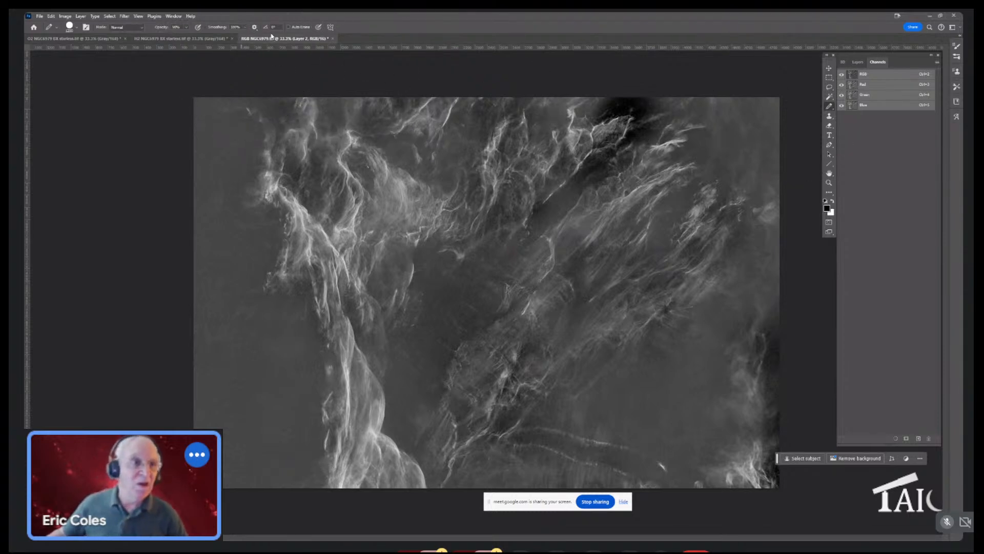
pyautogui.click(186, 27)
pyautogui.moveTo(188, 39); pyautogui.dragTo(204, 39)
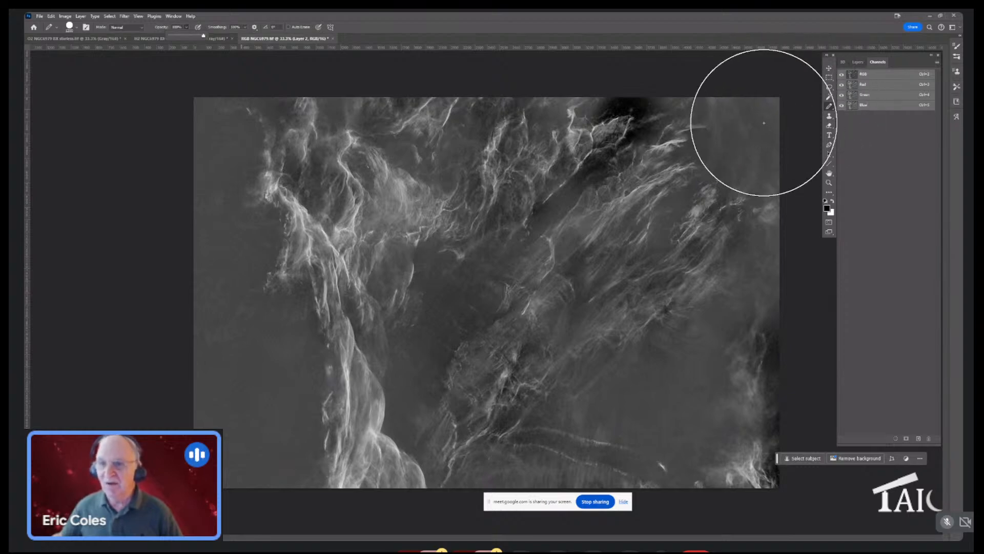
pyautogui.click(866, 85)
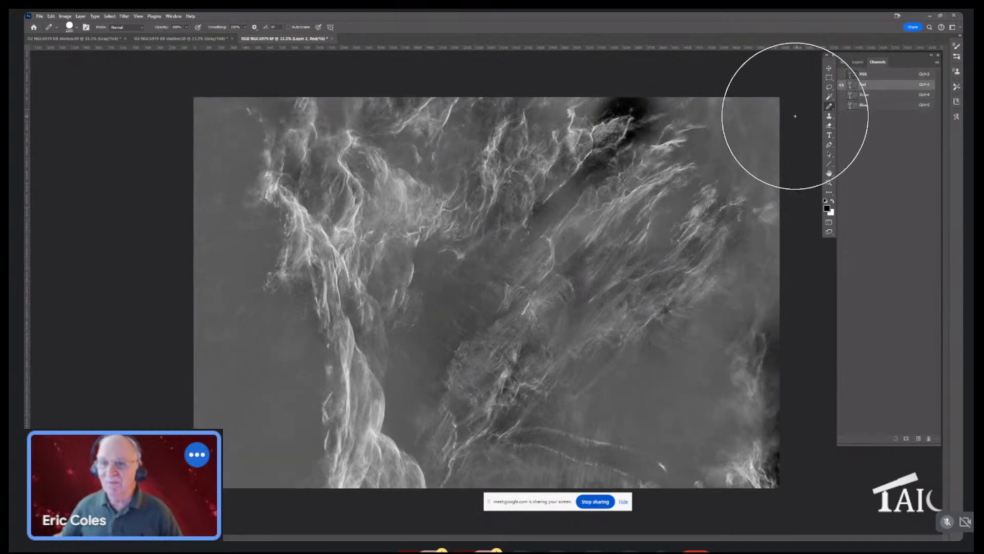
pyautogui.moveTo(784, 128)
pyautogui.mouseDown()
pyautogui.moveTo(426, 121)
pyautogui.moveTo(301, 138)
pyautogui.mouseUp()
pyautogui.moveTo(57, 148)
pyautogui.mouseDown()
pyautogui.moveTo(116, 202)
pyautogui.moveTo(685, 198)
pyautogui.moveTo(867, 246)
pyautogui.moveTo(700, 255)
pyautogui.mouseUp()
pyautogui.moveTo(325, 291)
pyautogui.mouseDown()
pyautogui.moveTo(22, 306)
pyautogui.moveTo(373, 327)
pyautogui.moveTo(596, 314)
pyautogui.moveTo(798, 342)
pyautogui.moveTo(676, 369)
pyautogui.moveTo(360, 382)
pyautogui.moveTo(159, 406)
pyautogui.moveTo(110, 430)
pyautogui.moveTo(380, 463)
pyautogui.moveTo(766, 466)
pyautogui.moveTo(763, 309)
pyautogui.mouseUp()
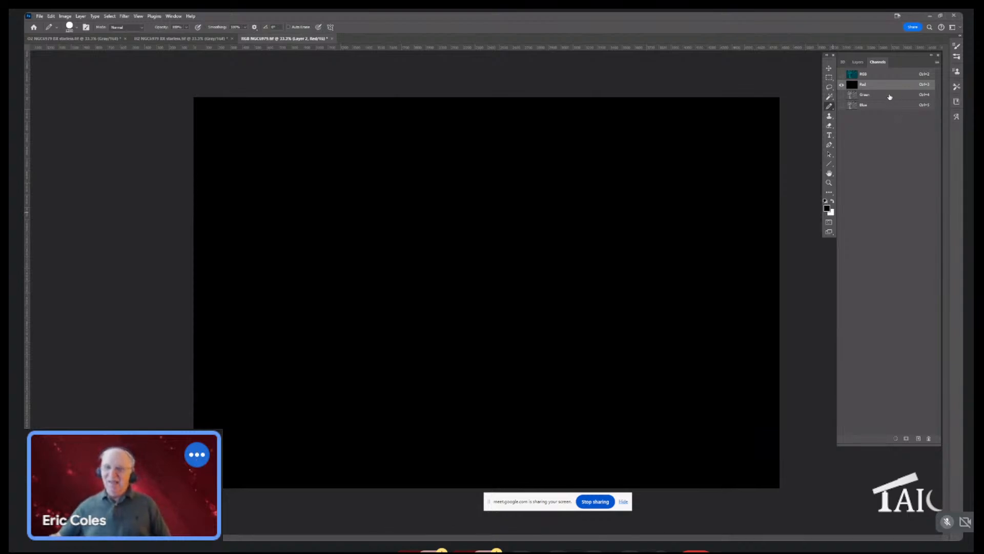
pyautogui.click(875, 75)
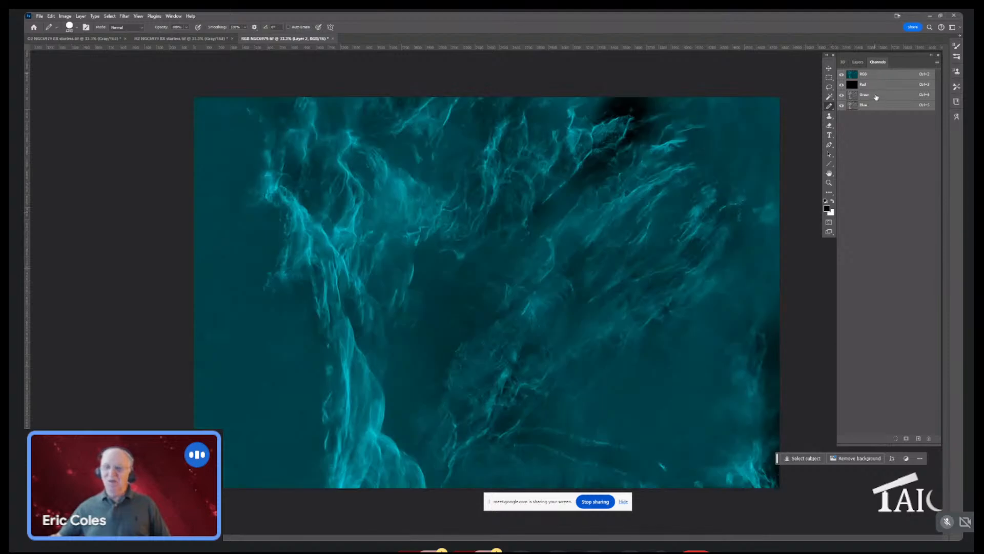
# Paint black over the O2 layer's whole Green channel at 40% Pencil opacity, then restore the RGB composite and return to the layers
pyautogui.click(876, 96)
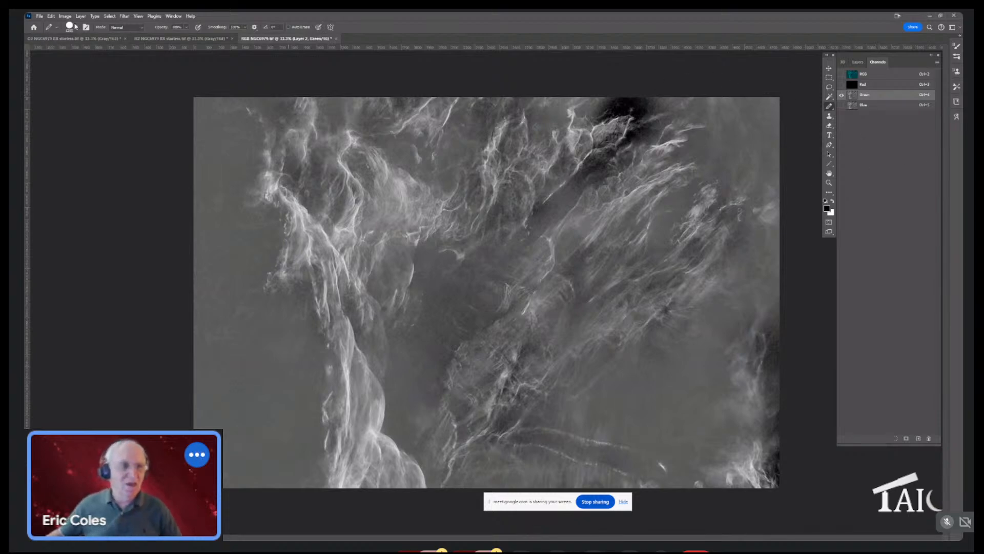
pyautogui.click(183, 25)
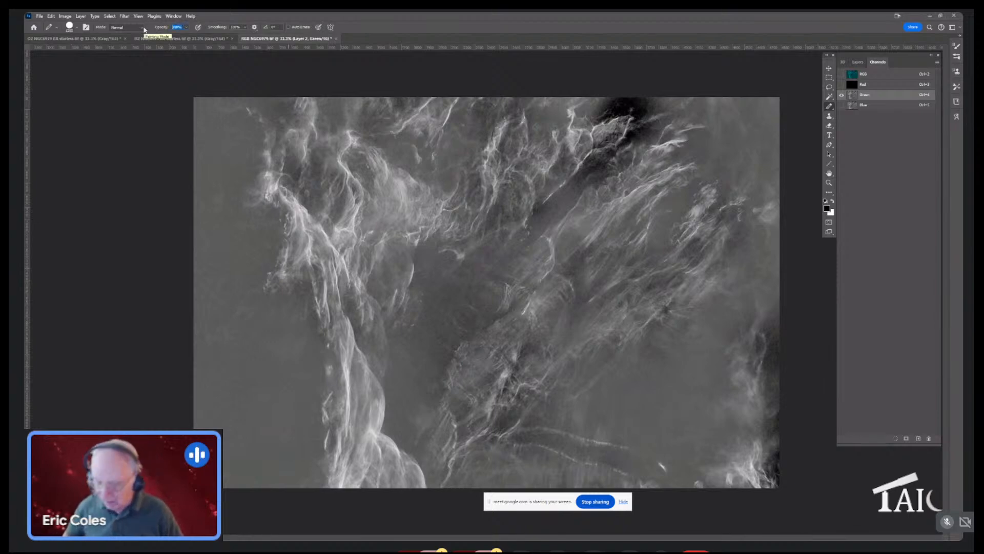
pyautogui.write('40')
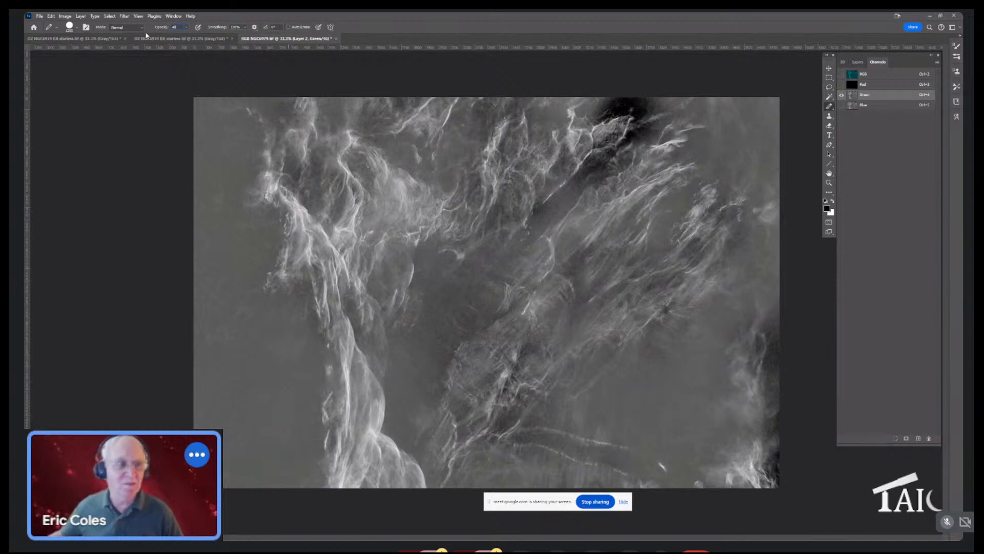
pyautogui.moveTo(189, 121)
pyautogui.mouseDown()
pyautogui.moveTo(457, 130)
pyautogui.moveTo(641, 97)
pyautogui.mouseUp()
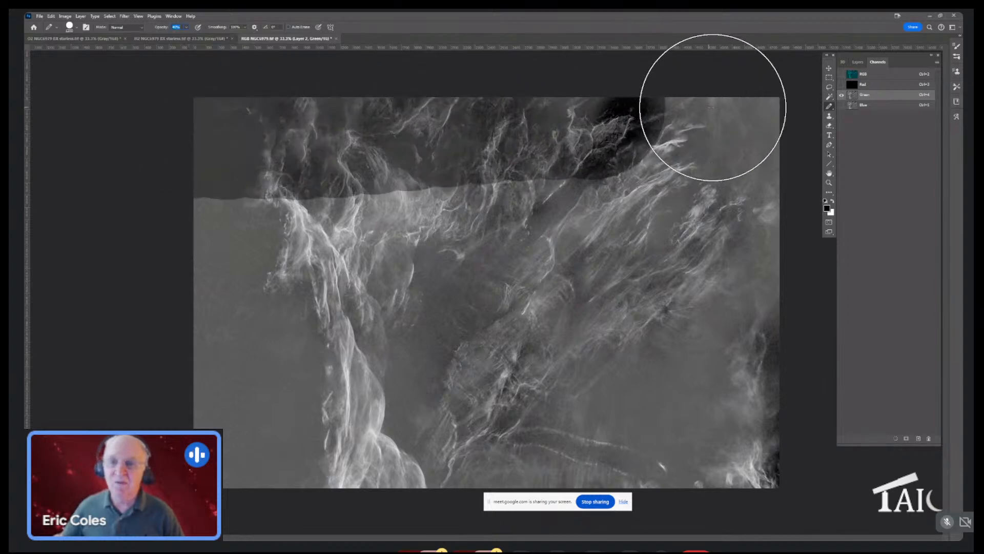
pyautogui.moveTo(713, 107)
pyautogui.mouseDown()
pyautogui.moveTo(758, 92)
pyautogui.moveTo(784, 158)
pyautogui.moveTo(731, 172)
pyautogui.mouseUp()
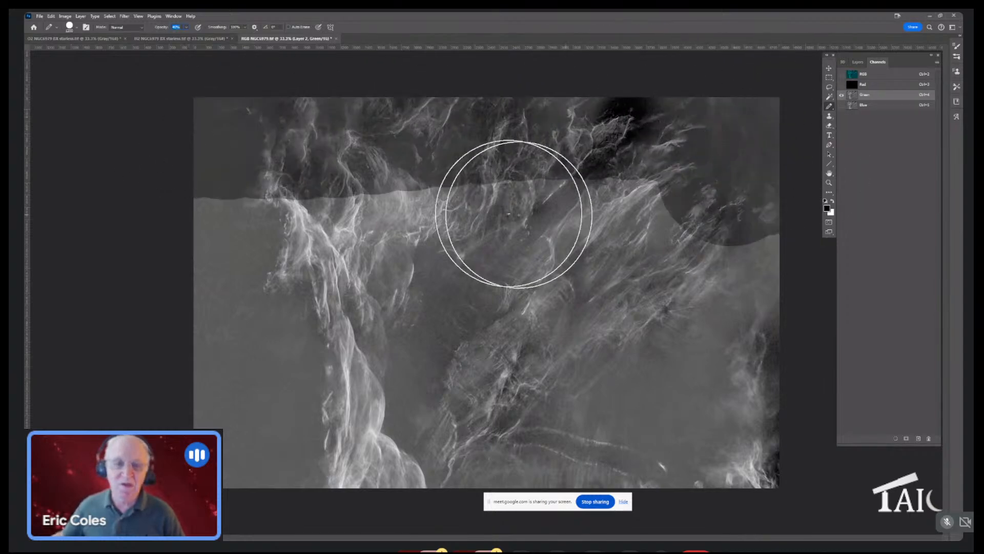
pyautogui.moveTo(134, 208)
pyautogui.mouseDown()
pyautogui.moveTo(59, 229)
pyautogui.moveTo(504, 260)
pyautogui.moveTo(807, 251)
pyautogui.moveTo(885, 275)
pyautogui.moveTo(512, 330)
pyautogui.moveTo(97, 321)
pyautogui.moveTo(55, 330)
pyautogui.moveTo(116, 362)
pyautogui.moveTo(519, 397)
pyautogui.moveTo(867, 399)
pyautogui.moveTo(891, 415)
pyautogui.moveTo(837, 399)
pyautogui.moveTo(824, 423)
pyautogui.moveTo(709, 444)
pyautogui.moveTo(448, 437)
pyautogui.moveTo(123, 462)
pyautogui.mouseUp()
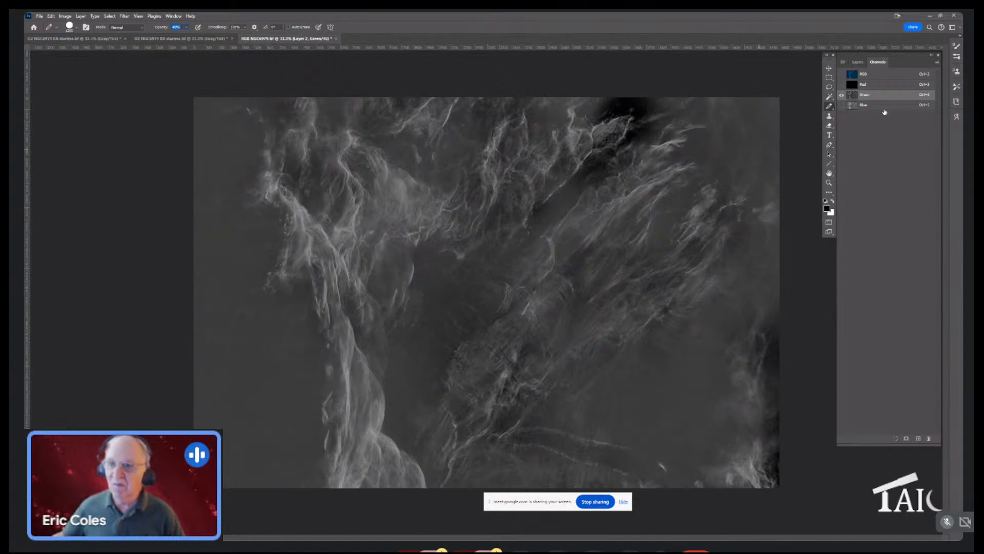
pyautogui.click(889, 77)
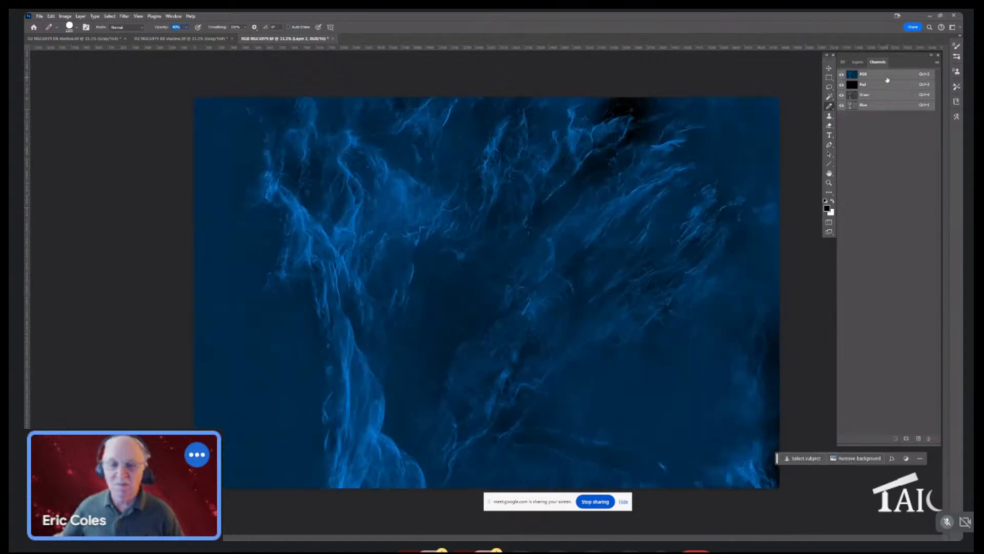
pyautogui.click(858, 64)
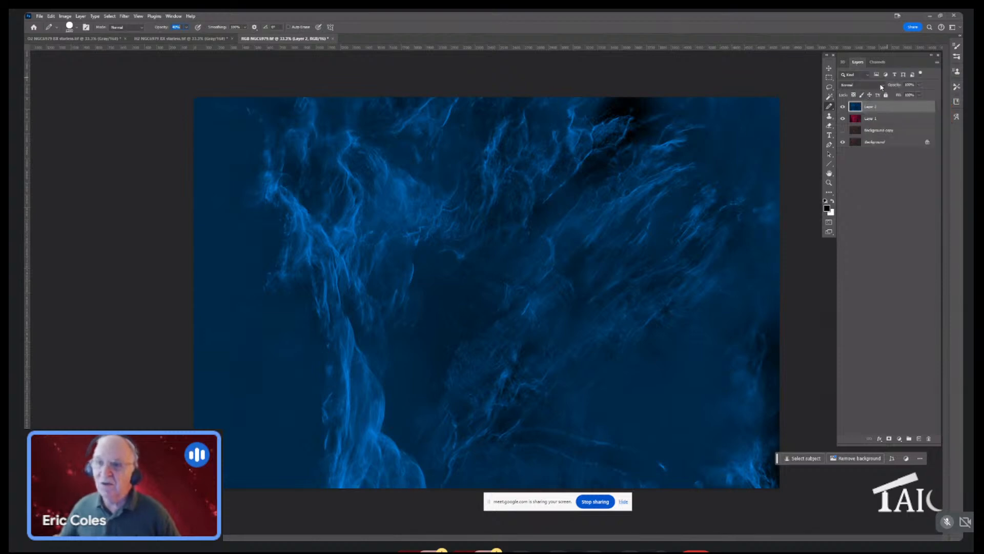
# Set the O2 layer's blending mode to Lighten and toggle the layer off and on to compare
pyautogui.click(881, 86)
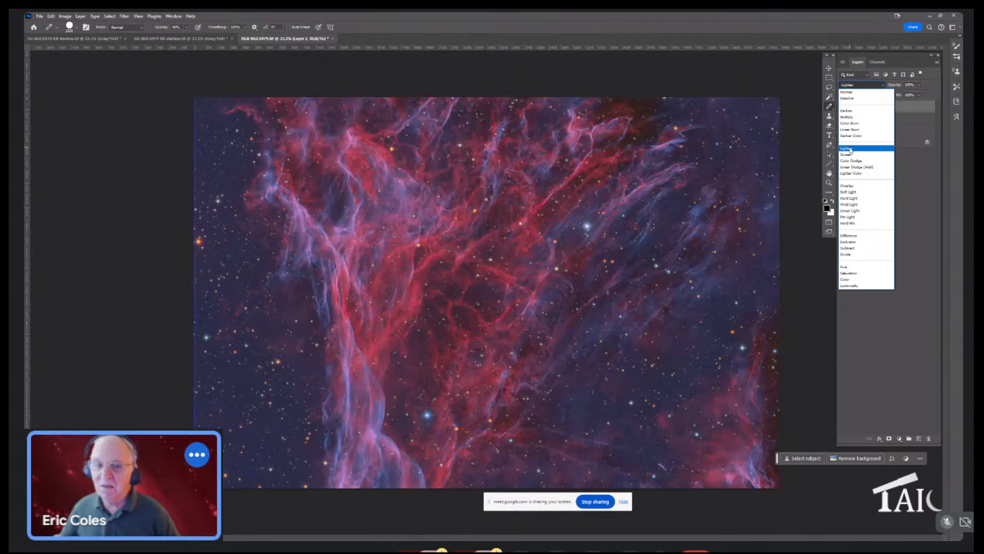
pyautogui.click(851, 149)
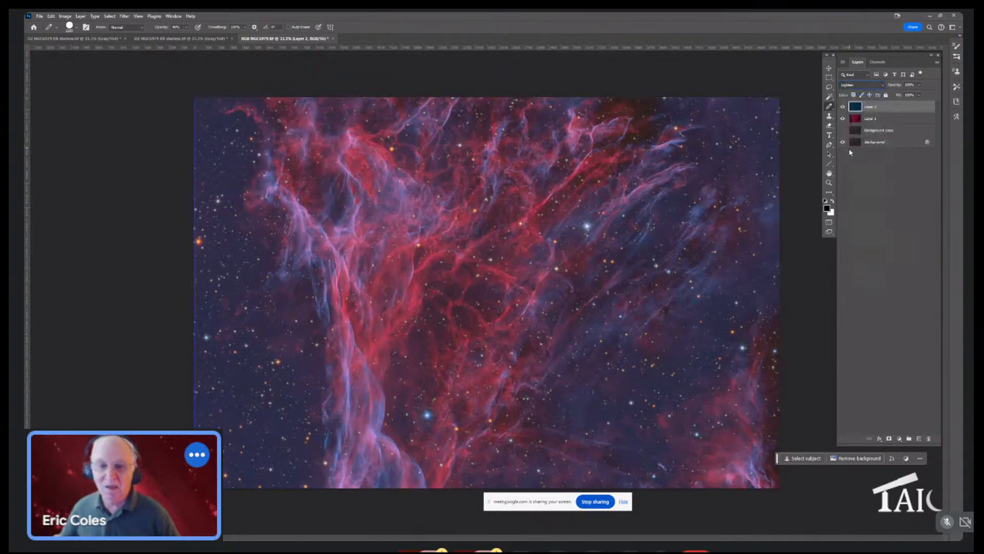
pyautogui.click(843, 109)
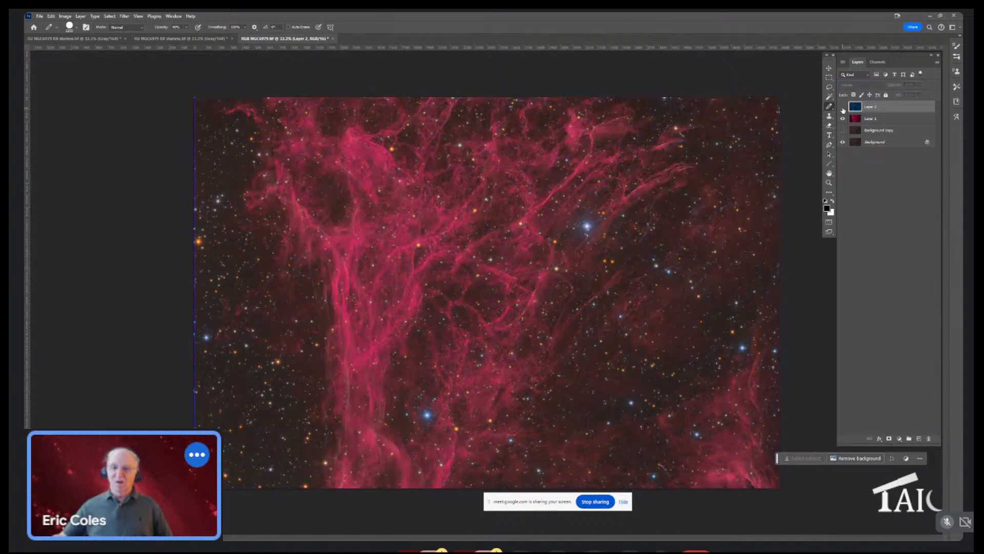
pyautogui.click(843, 107)
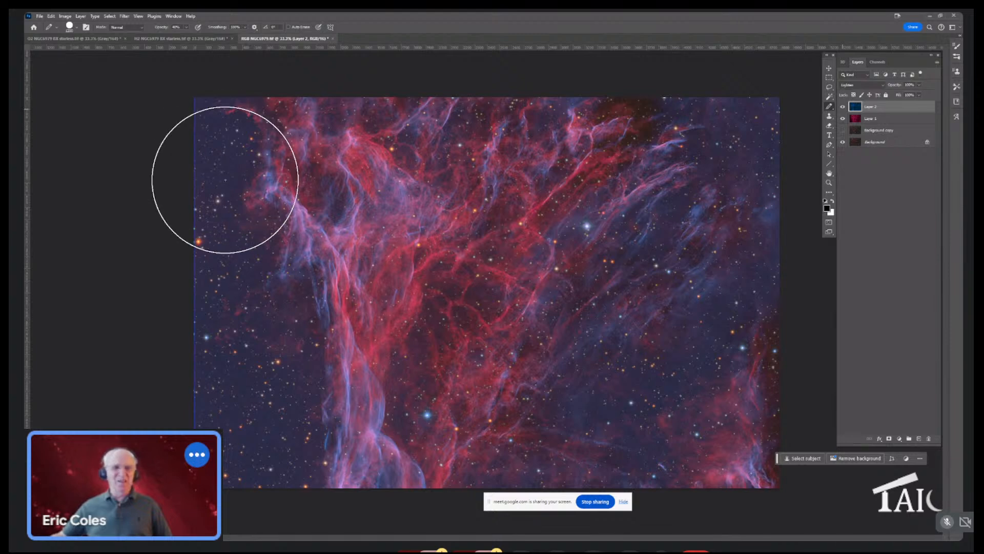
# Brighten the O2 layer's midtones slightly with a Levels adjustment
pyautogui.click(62, 17)
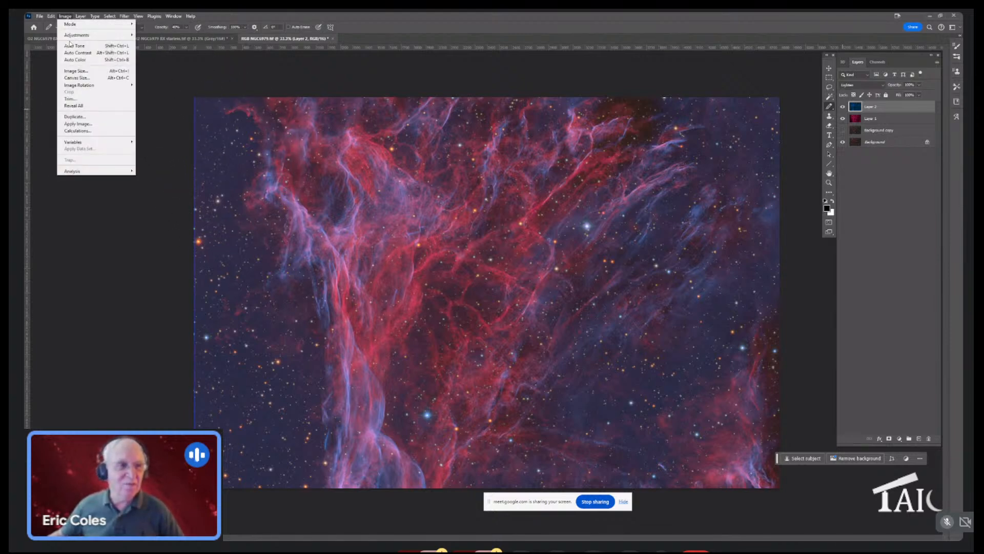
pyautogui.moveTo(102, 39)
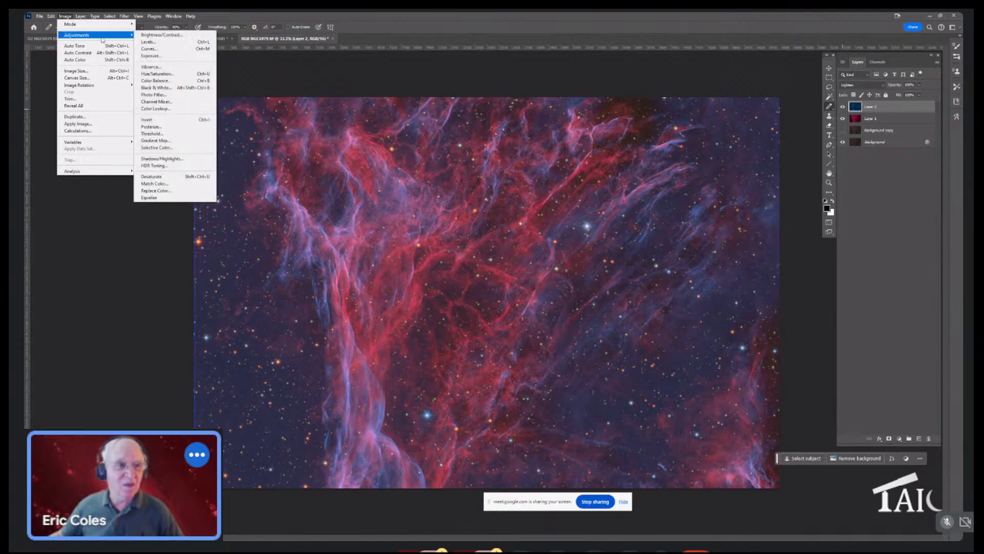
pyautogui.click(148, 42)
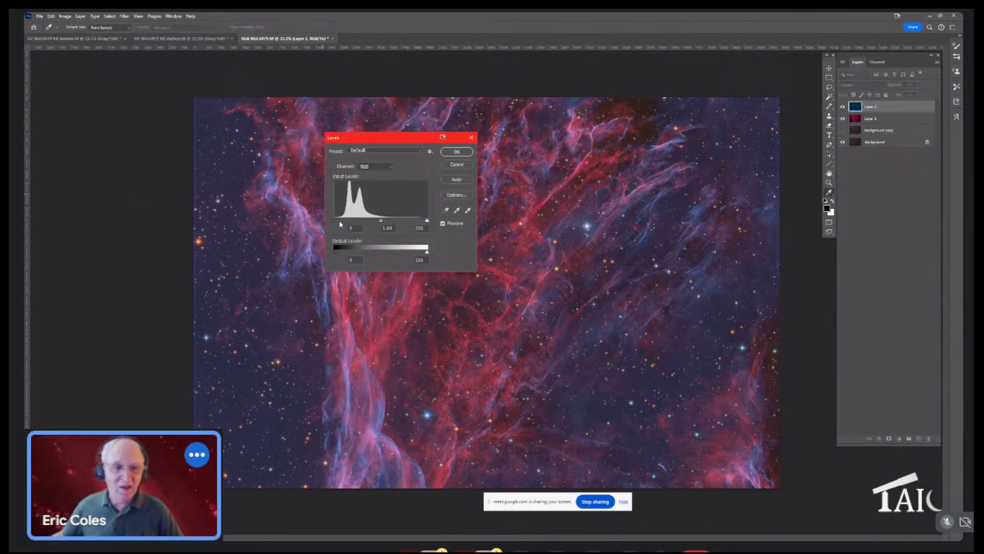
pyautogui.moveTo(339, 223); pyautogui.dragTo(337, 224)
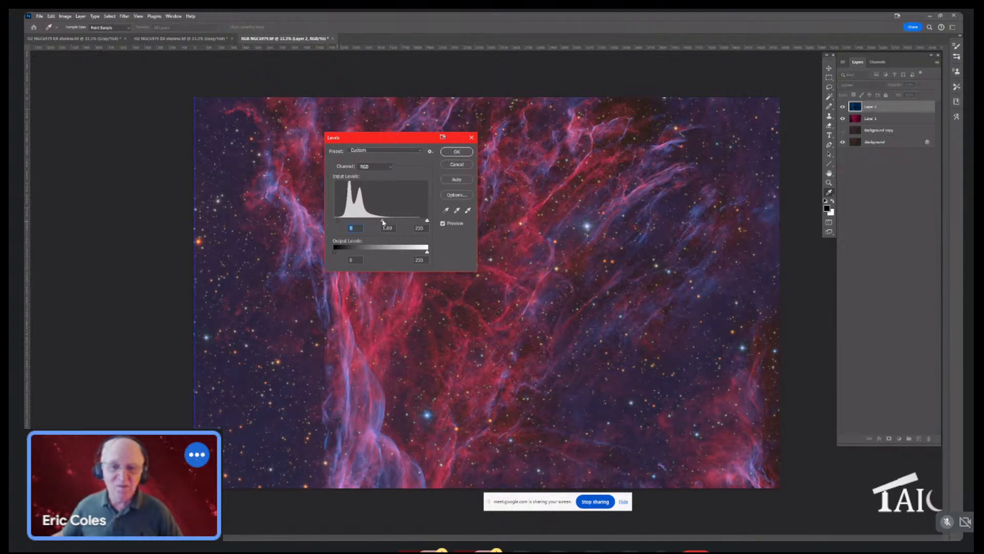
pyautogui.moveTo(383, 221); pyautogui.dragTo(376, 223)
pyautogui.click(457, 155)
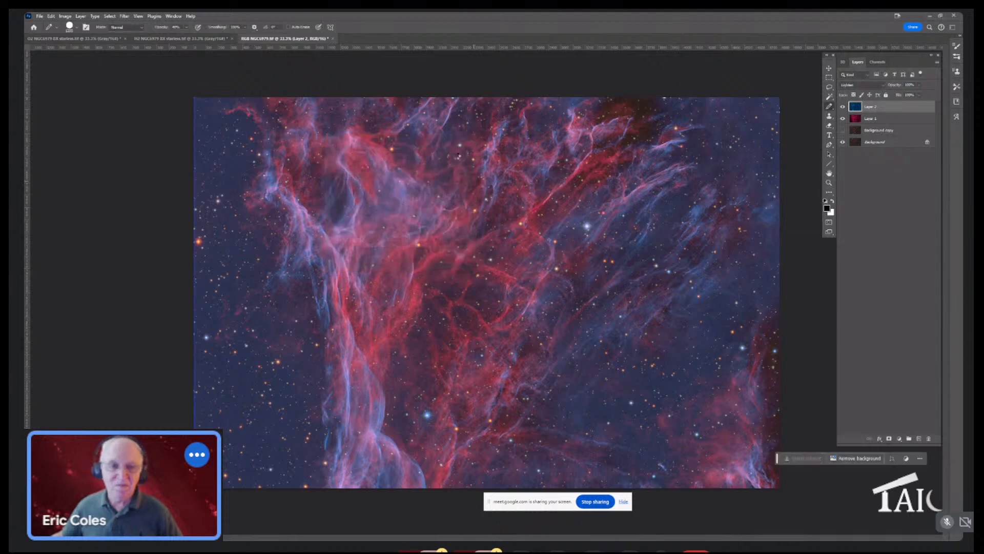
pyautogui.press('b')
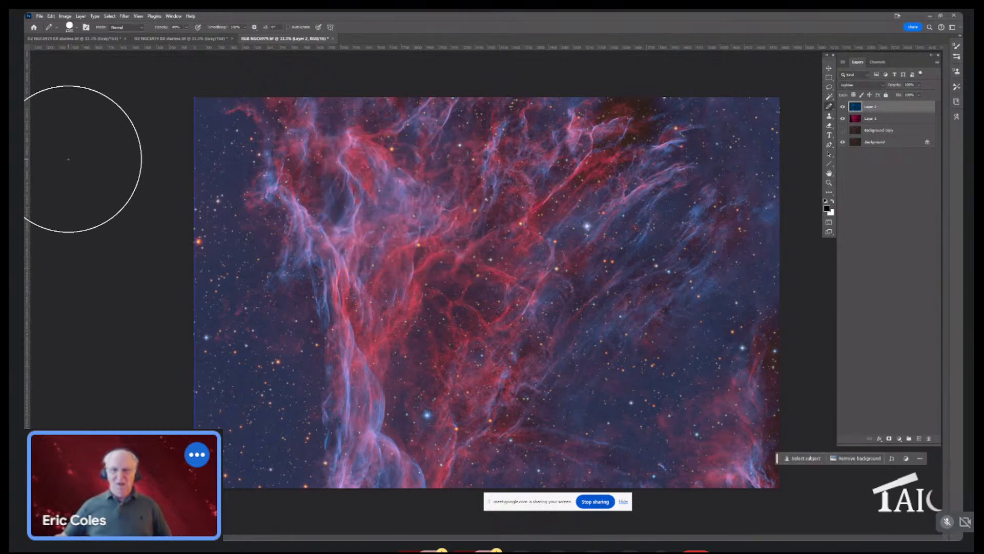
# Crop the thin blue strip off the image's left edge with the O2 and H2 layers hidden, and show both layers again
pyautogui.click(842, 106)
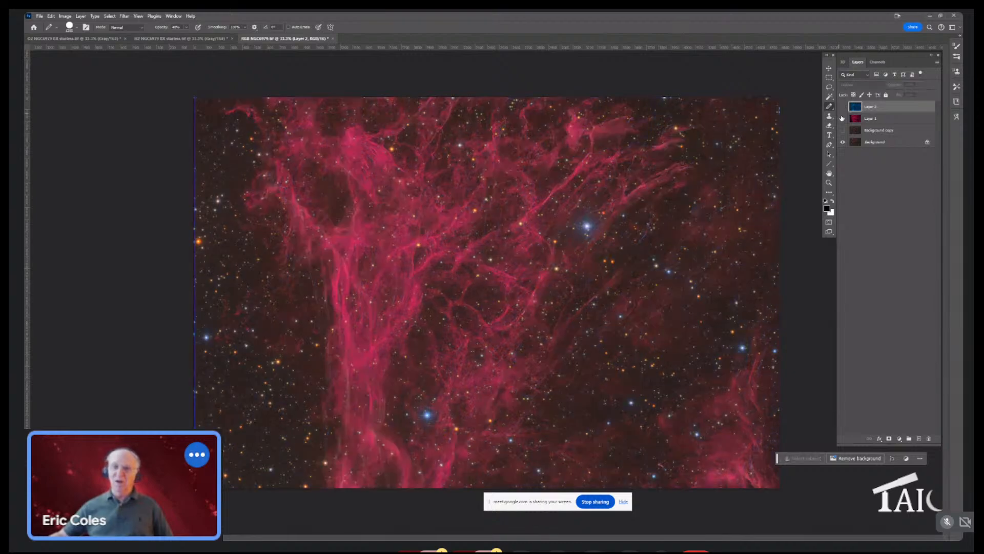
pyautogui.click(842, 118)
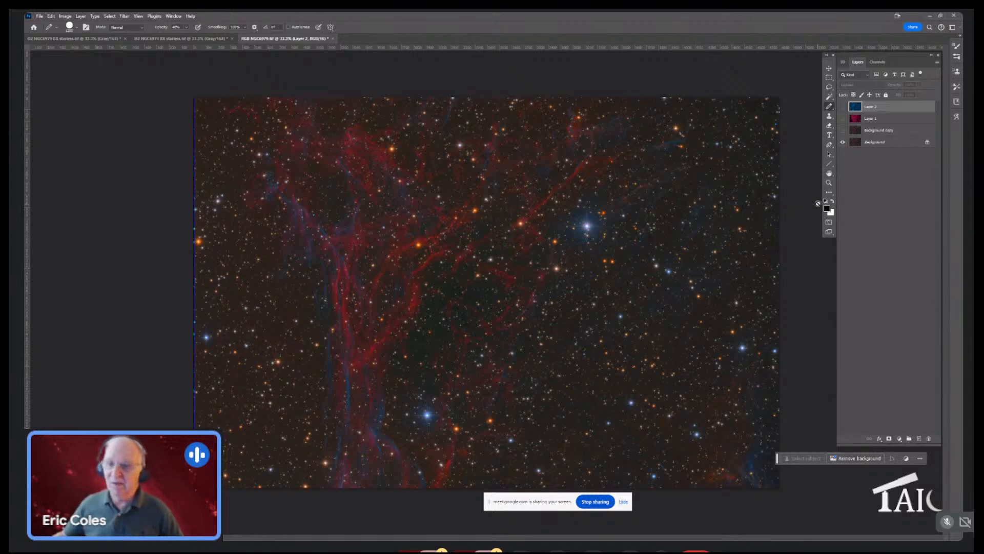
pyautogui.click(831, 194)
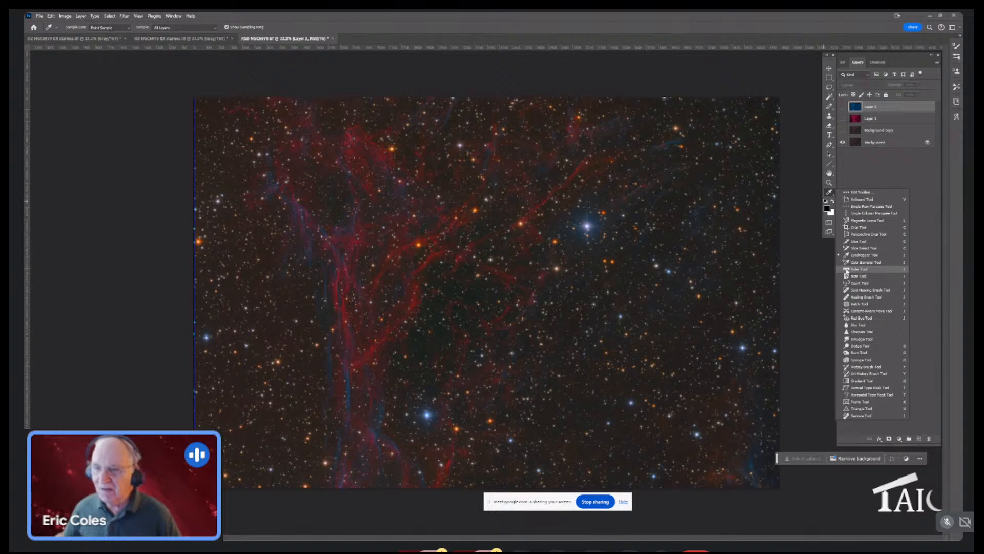
pyautogui.click(858, 227)
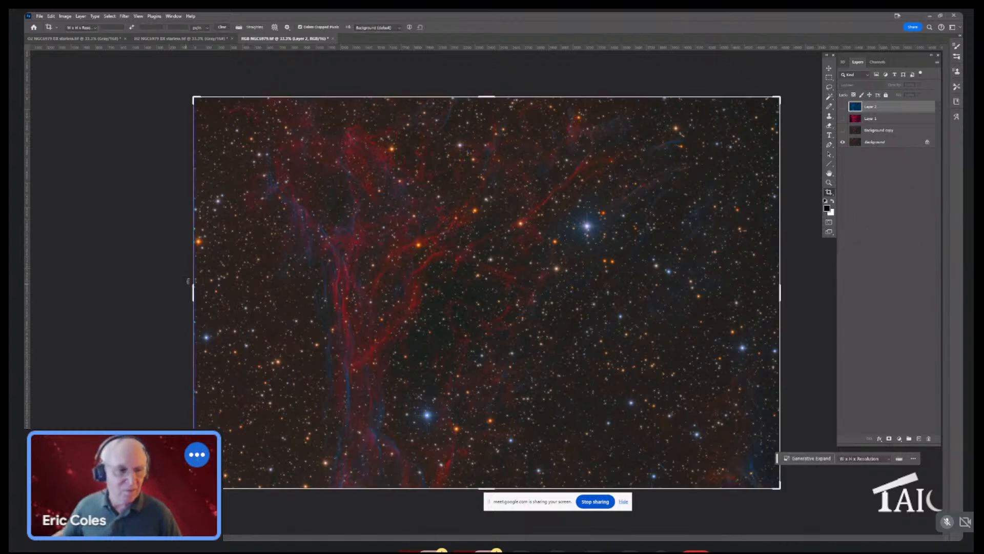
pyautogui.moveTo(190, 284); pyautogui.dragTo(196, 294)
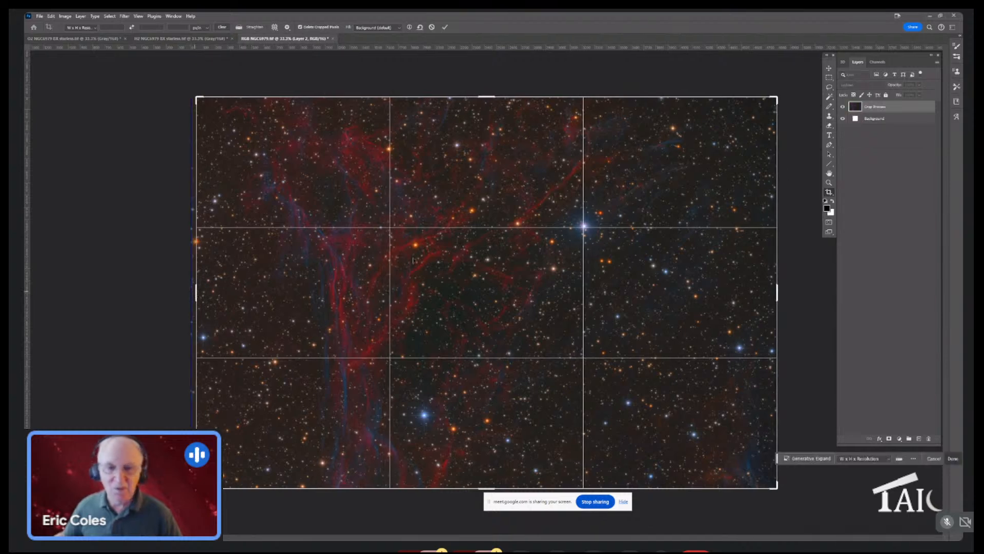
pyautogui.press('Return')
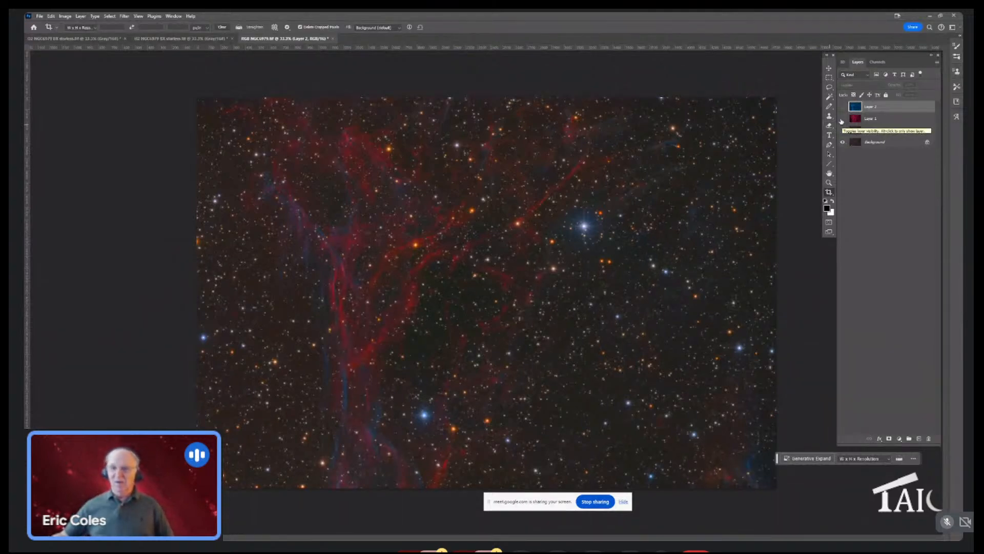
pyautogui.click(841, 119)
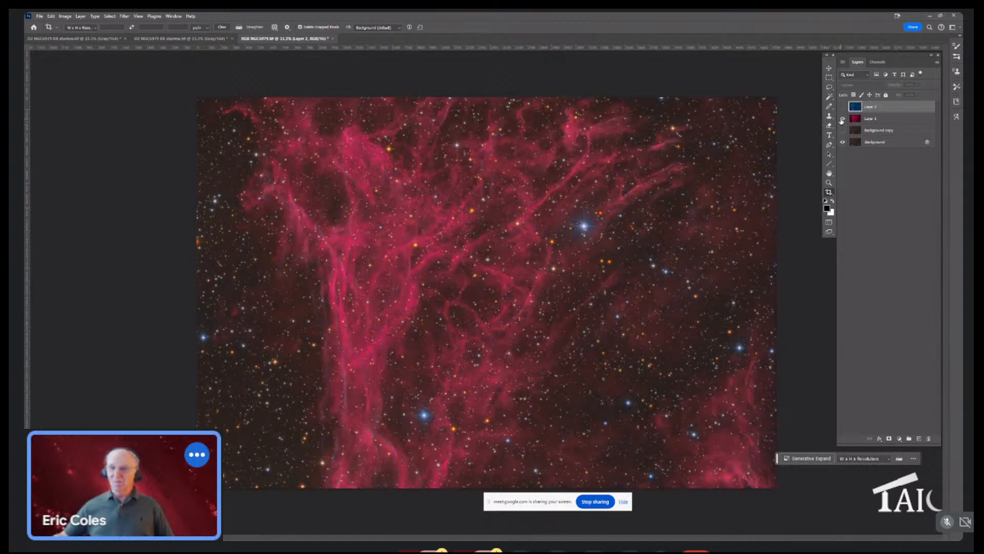
pyautogui.click(842, 107)
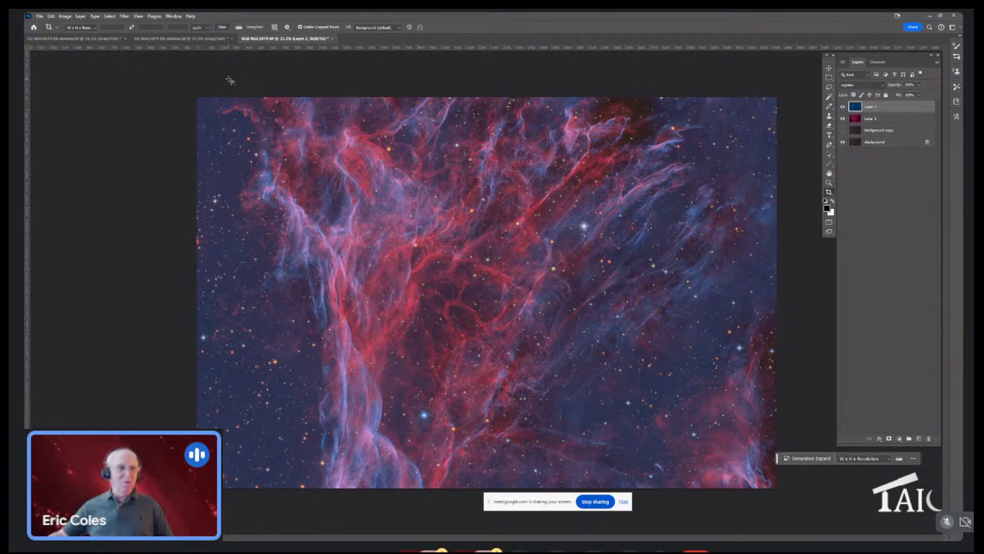
# Try a Levels adjustment on the O2 layer, sampling the dark sky background as black point and brightening the midtones
pyautogui.click(64, 16)
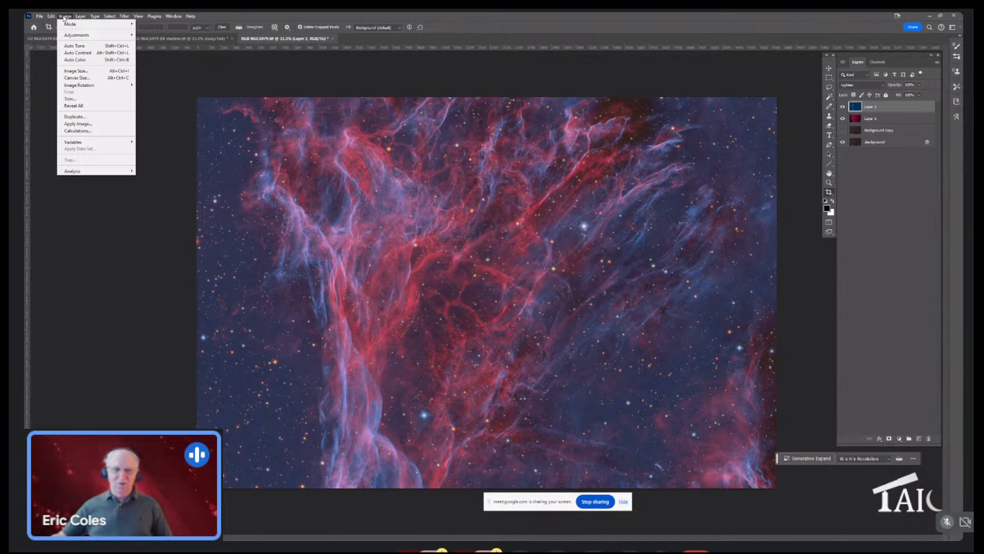
pyautogui.moveTo(67, 25)
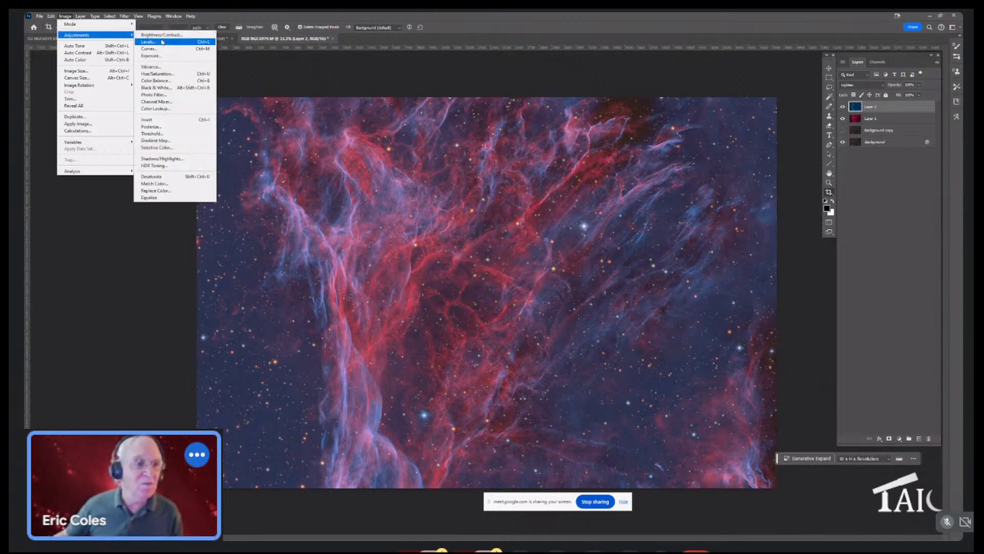
pyautogui.click(163, 42)
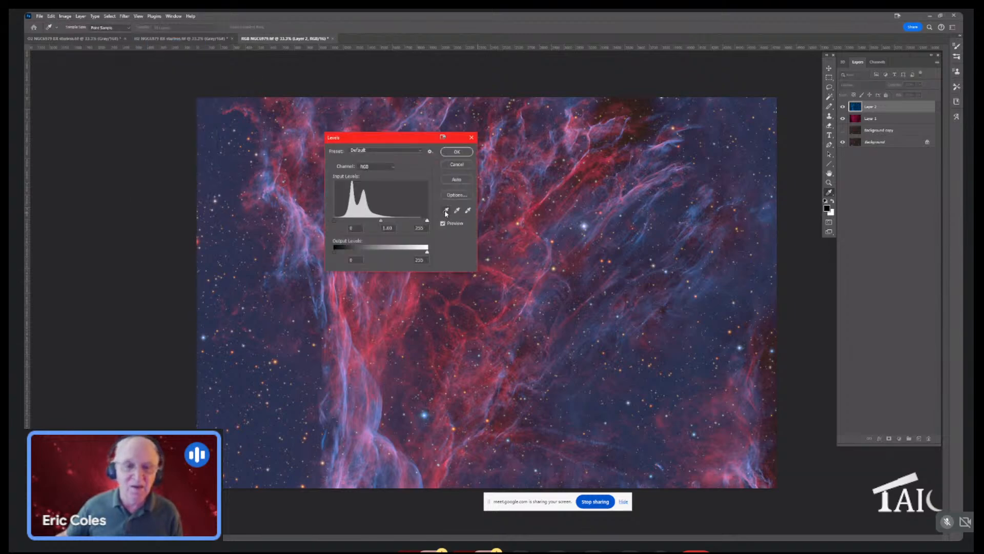
pyautogui.click(446, 210)
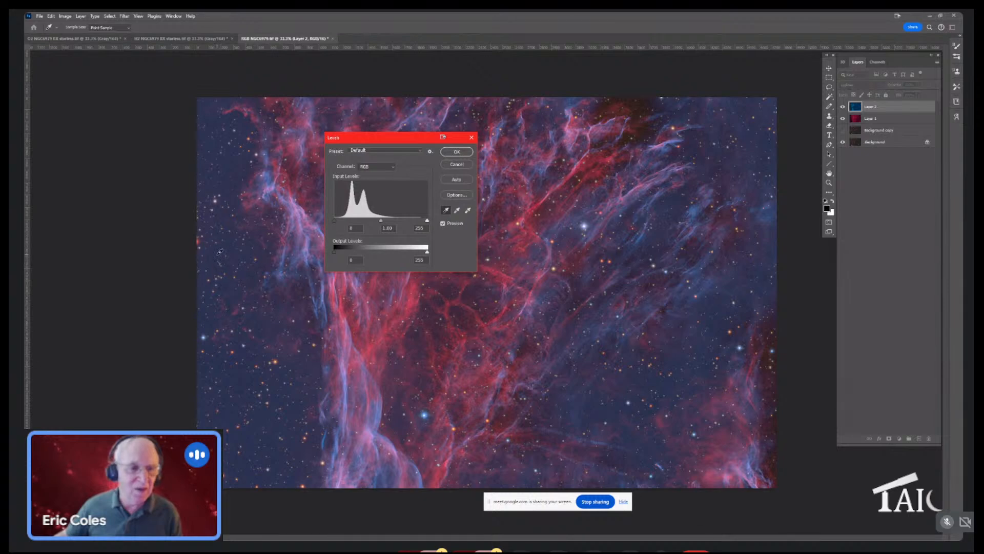
pyautogui.click(219, 250)
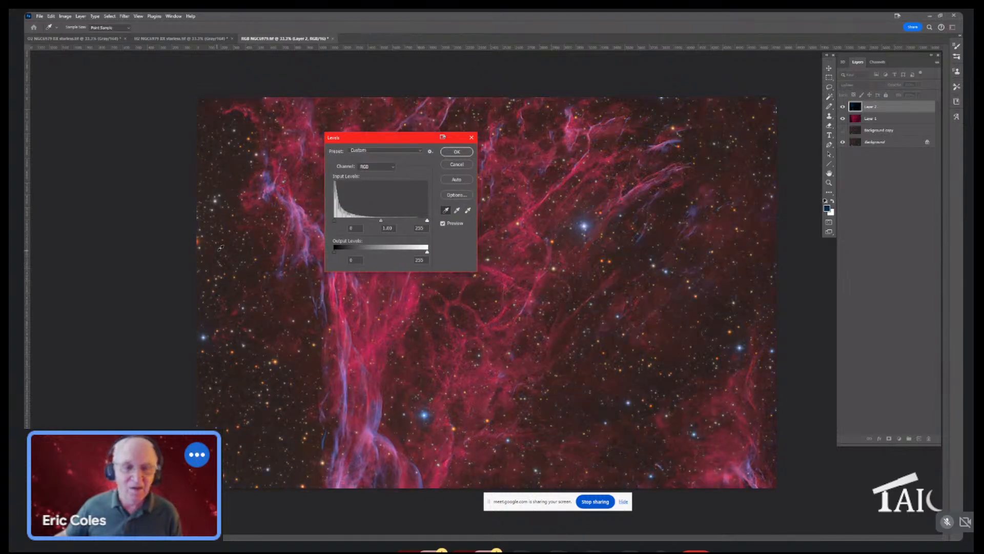
pyautogui.moveTo(382, 221); pyautogui.dragTo(363, 227)
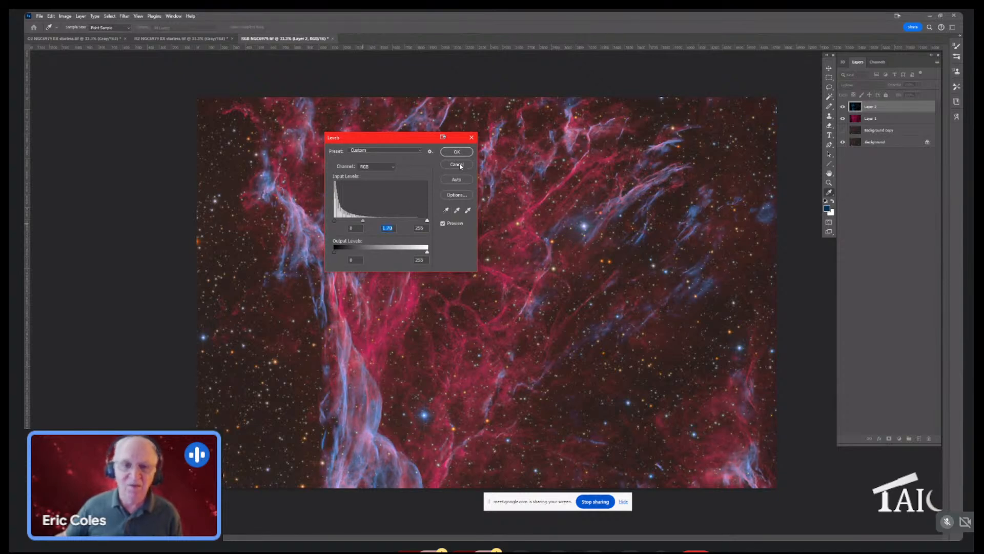
pyautogui.press('Return')
pyautogui.press('c')
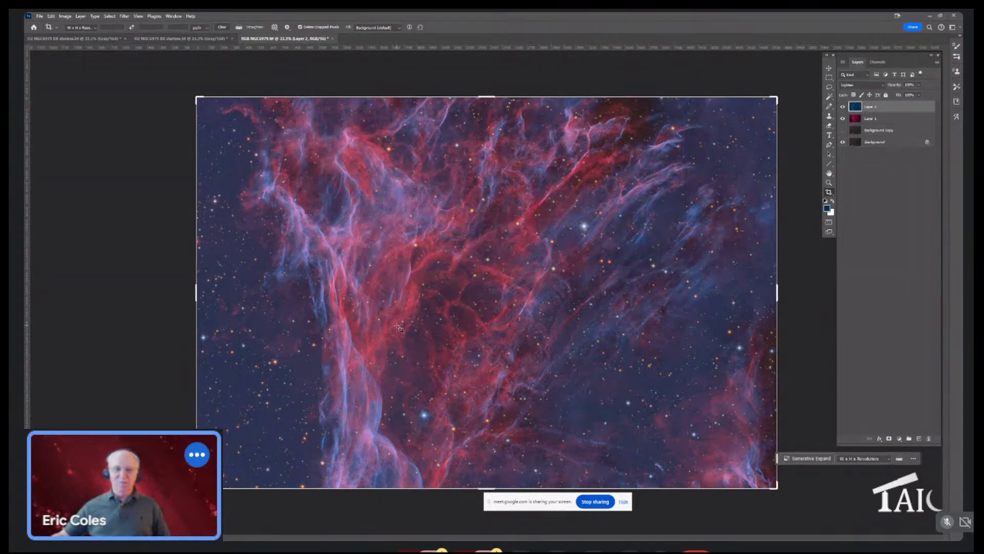
# Boost the O2 layer's brightness and contrast with a Brightness/Contrast adjustment, and switch to the Rectangular Marquee tool
pyautogui.click(69, 19)
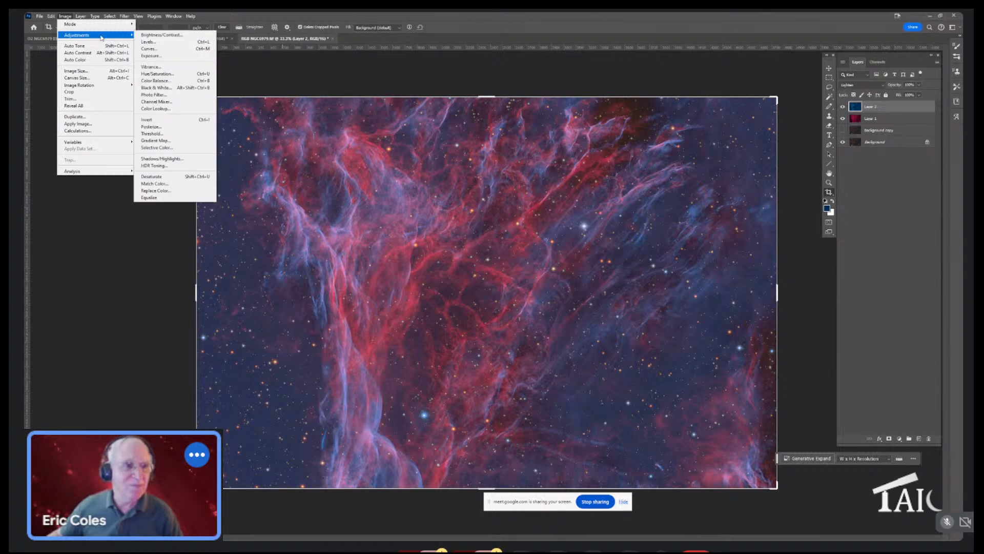
pyautogui.click(146, 35)
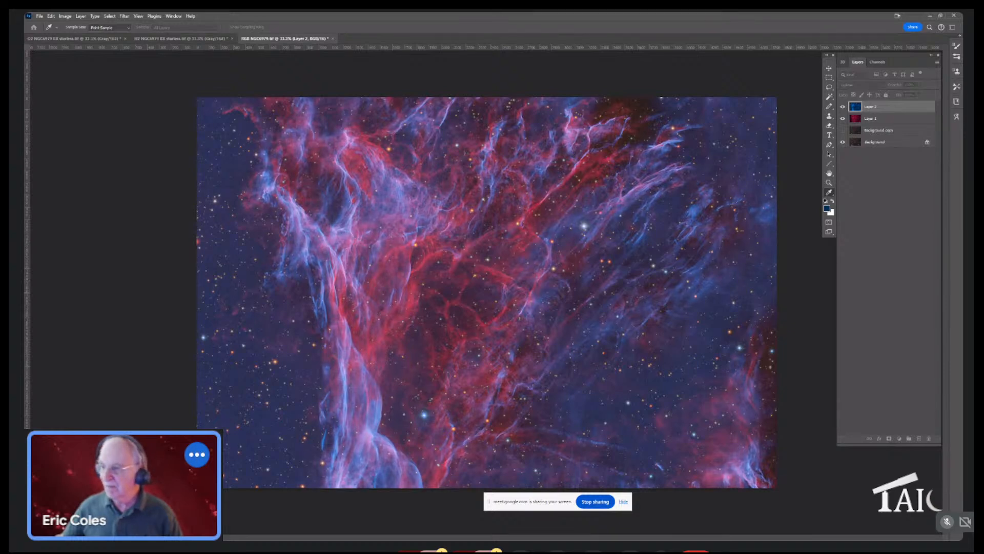
pyautogui.press('c')
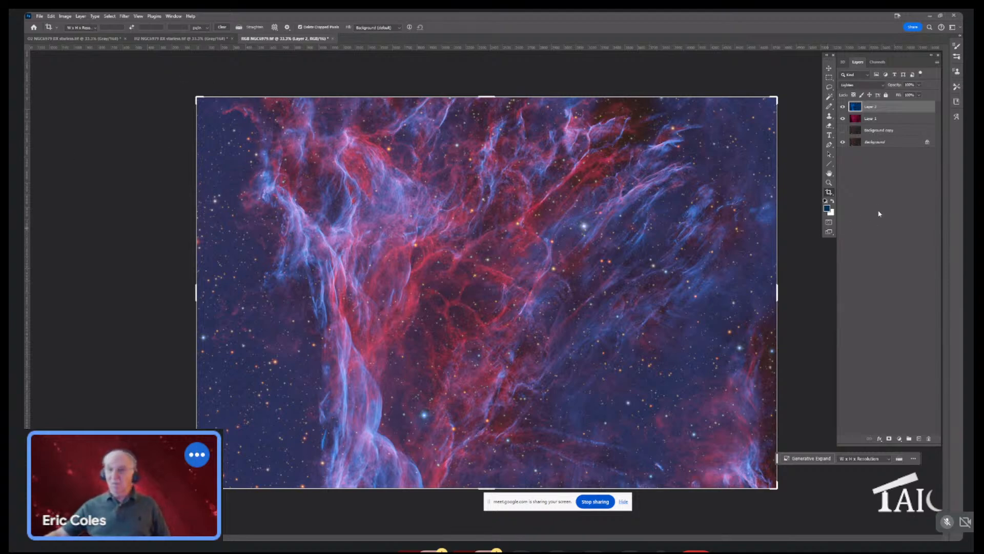
pyautogui.click(830, 78)
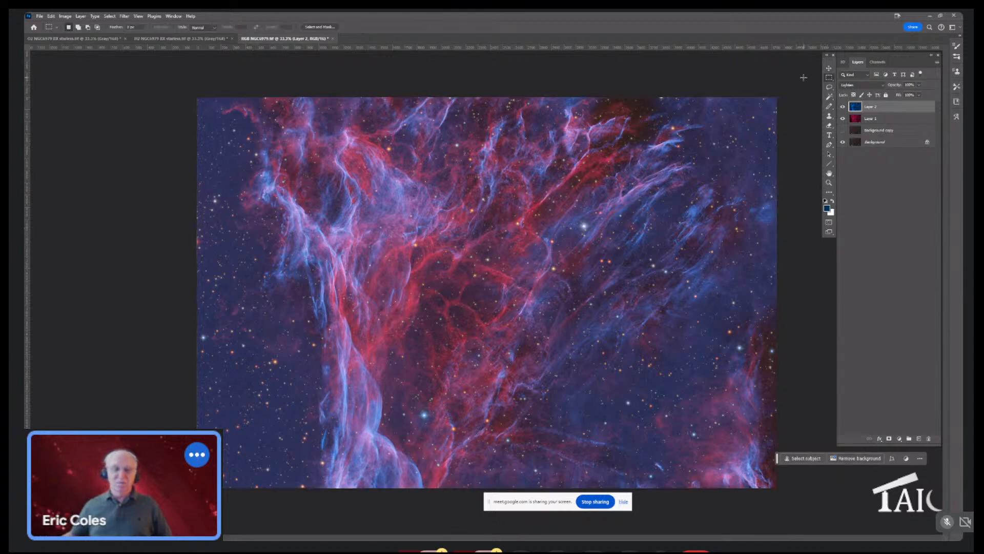
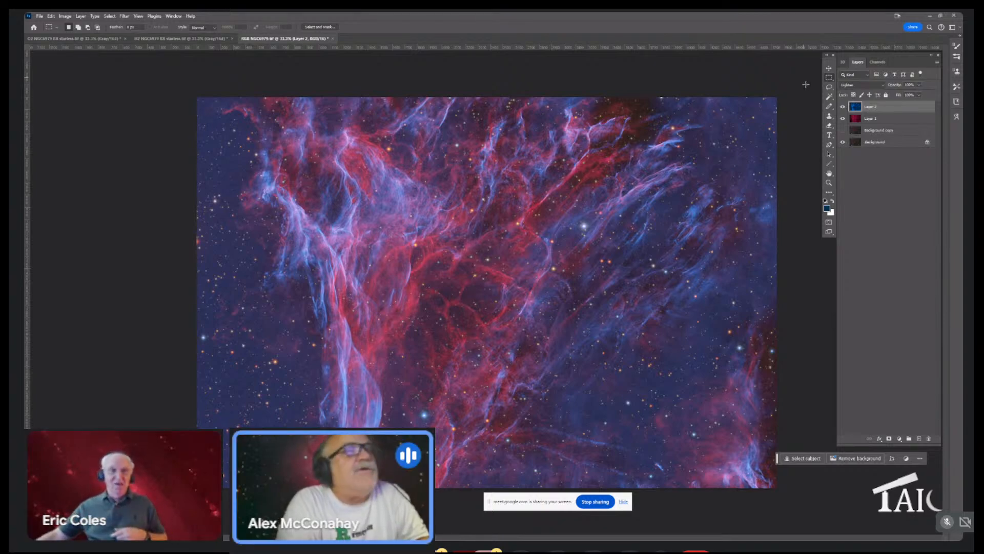
# Close the RGB NGC6979, H2 NGC6979 BX starless and O2 NGC6979 BX starless TIFF documents, saving the changes with uncompressed TIFF options for the RGB file
pyautogui.click(333, 38)
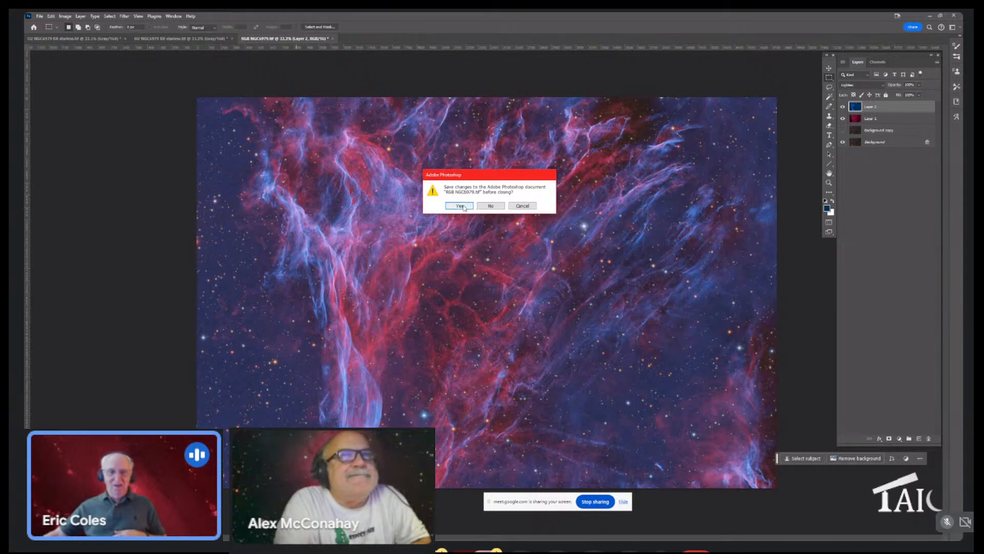
pyautogui.click(459, 205)
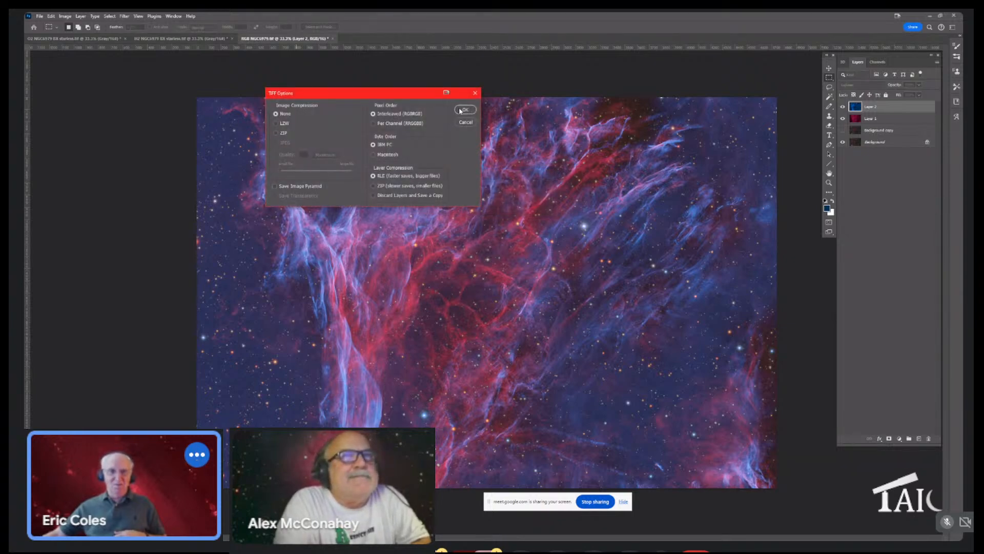
pyautogui.click(464, 110)
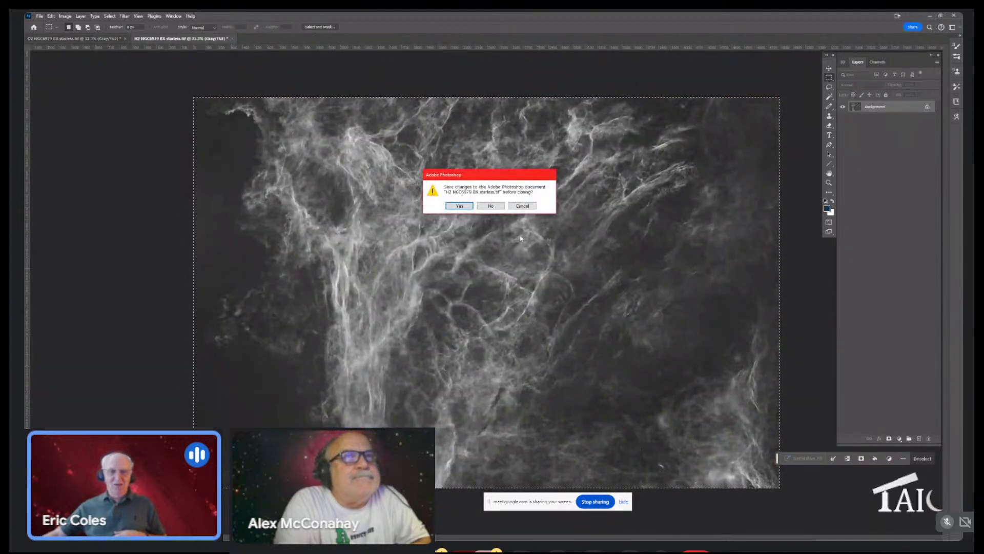
pyautogui.click(459, 206)
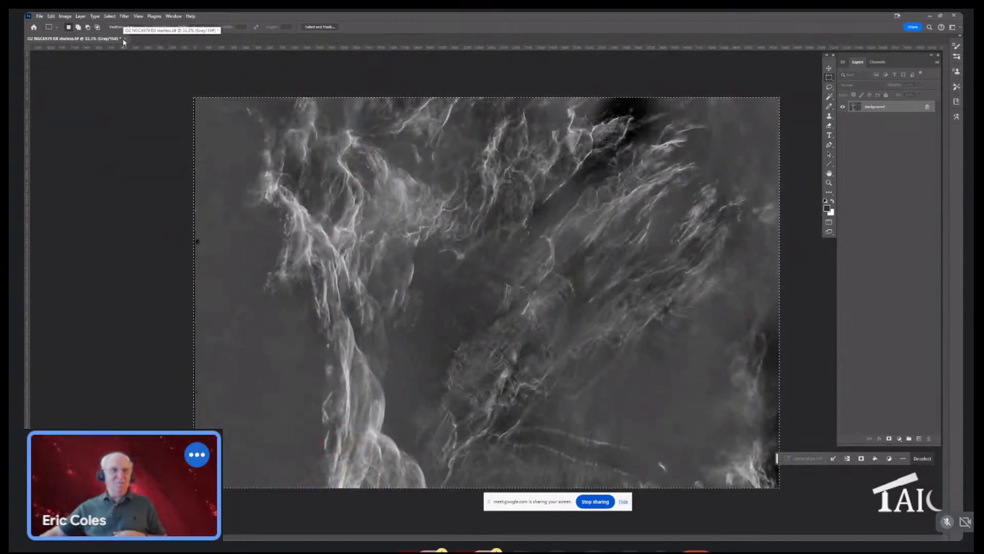
pyautogui.click(125, 39)
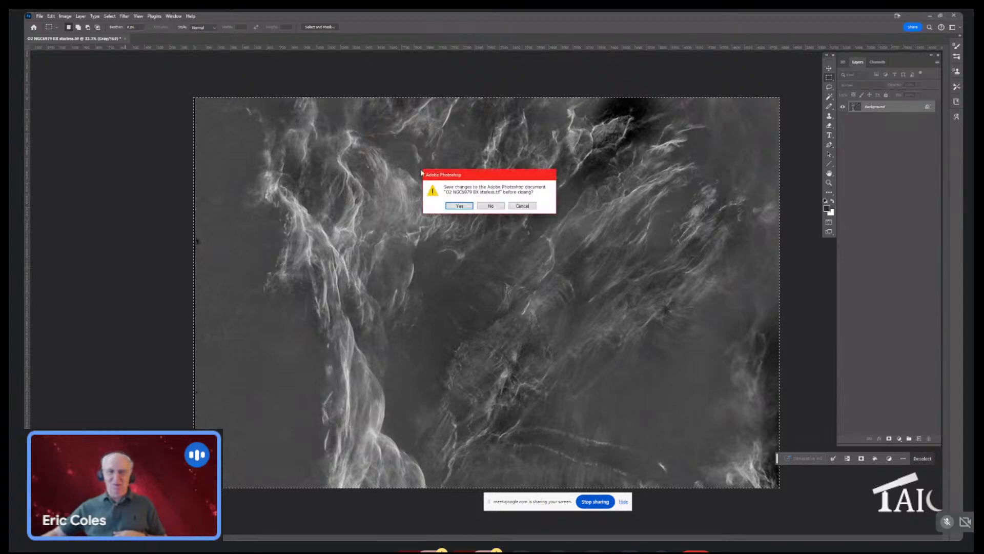
pyautogui.click(459, 206)
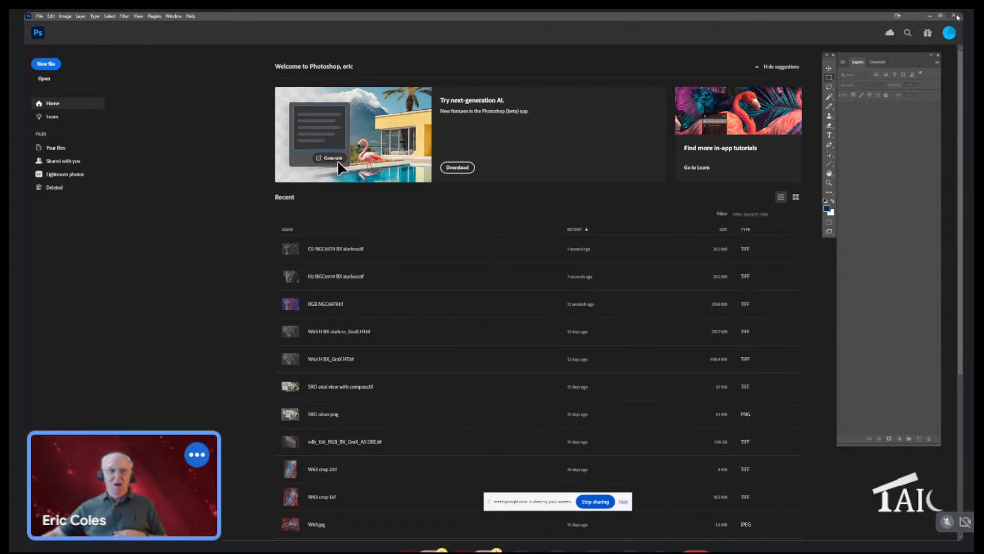
# Switch to PixInsight
pyautogui.moveTo(284, 532)
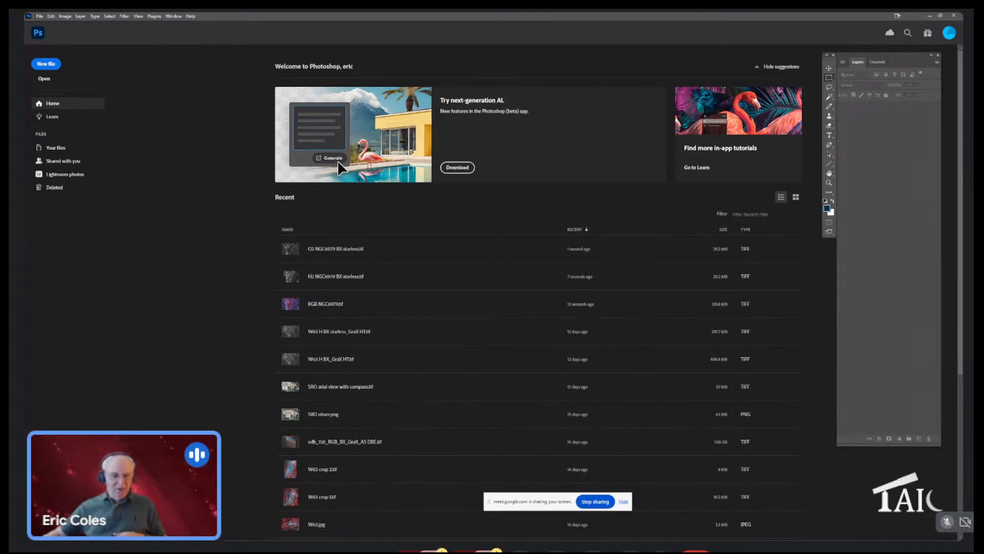
pyautogui.click(284, 533)
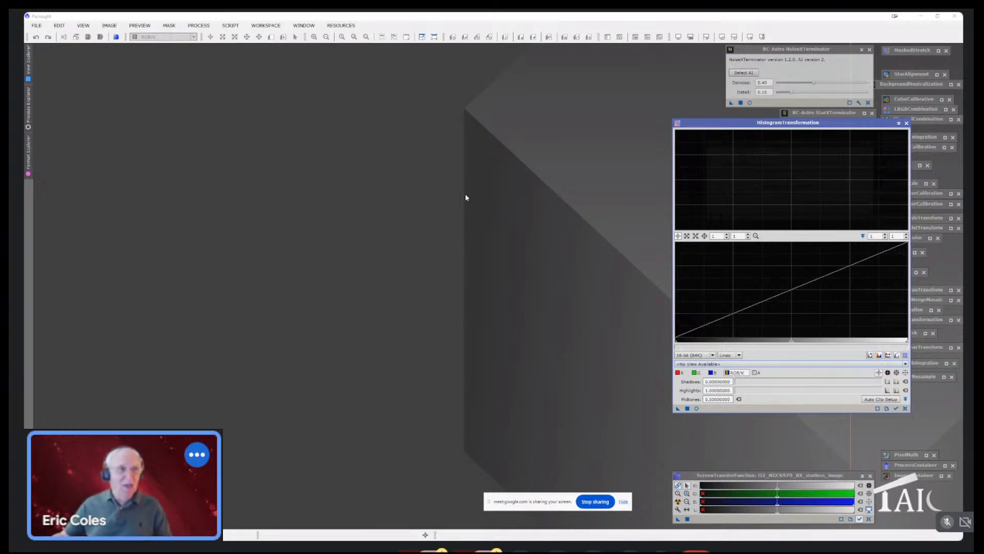
pyautogui.click(37, 26)
pyautogui.press('Escape')
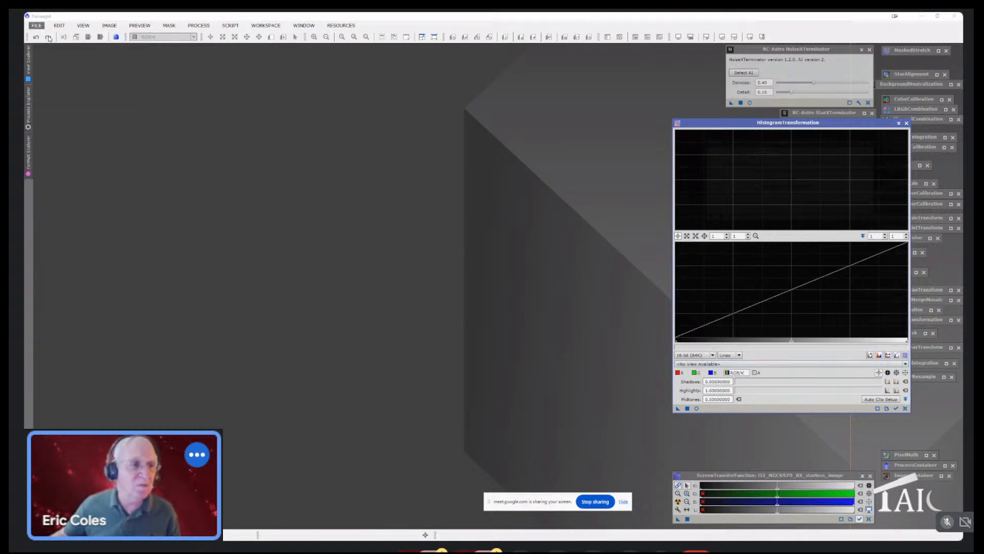
# Open the SH 2-112 H BX starless, O BX starless and RGB BX images from the Sharpless2-112 folder
pyautogui.click(47, 37)
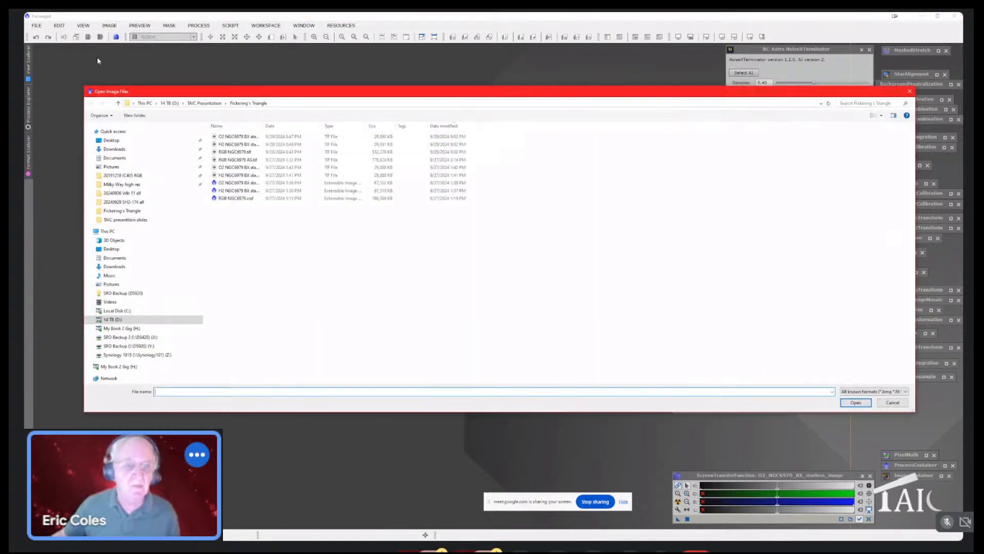
pyautogui.click(208, 103)
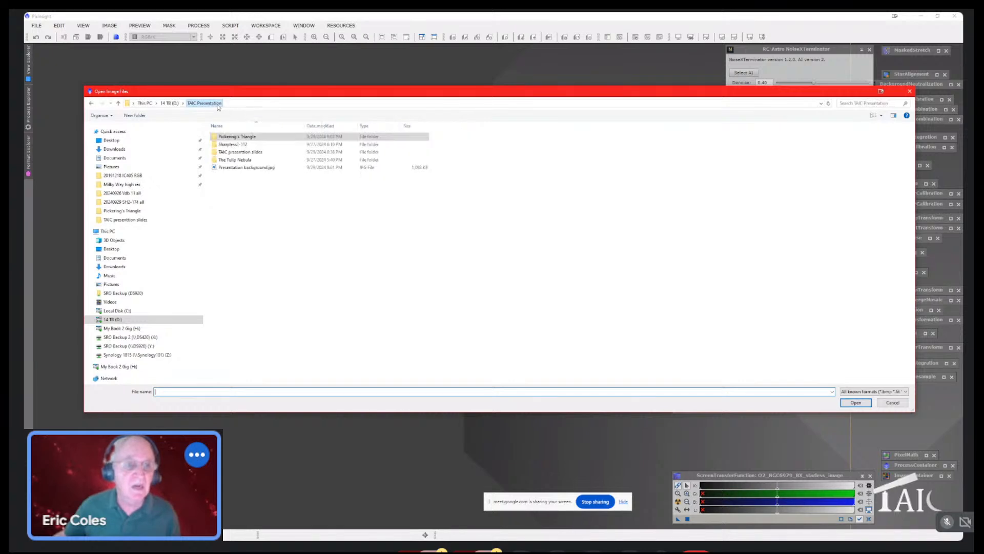
pyautogui.doubleClick(245, 146)
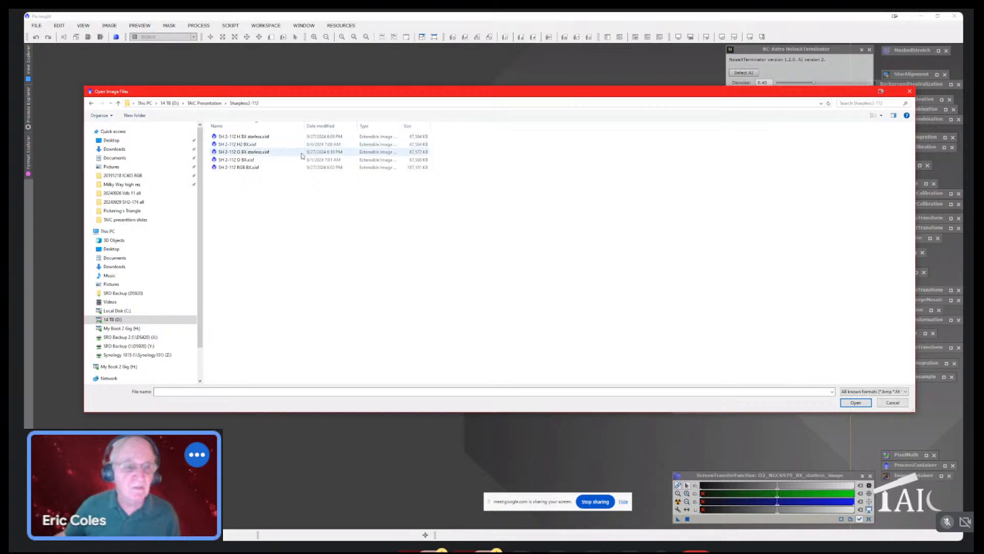
pyautogui.click(237, 137)
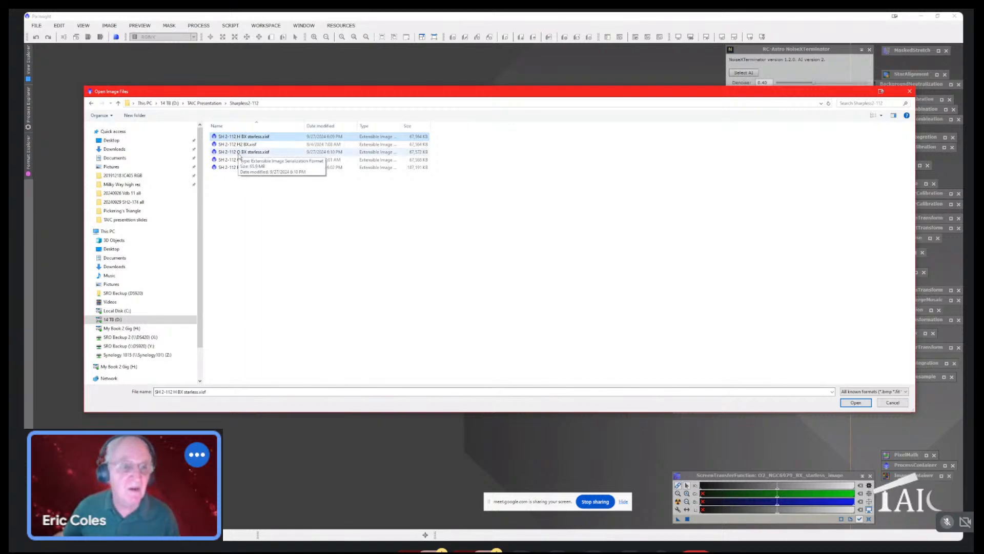
pyautogui.keyDown('ctrl'); pyautogui.click(238, 153); pyautogui.keyUp('ctrl')
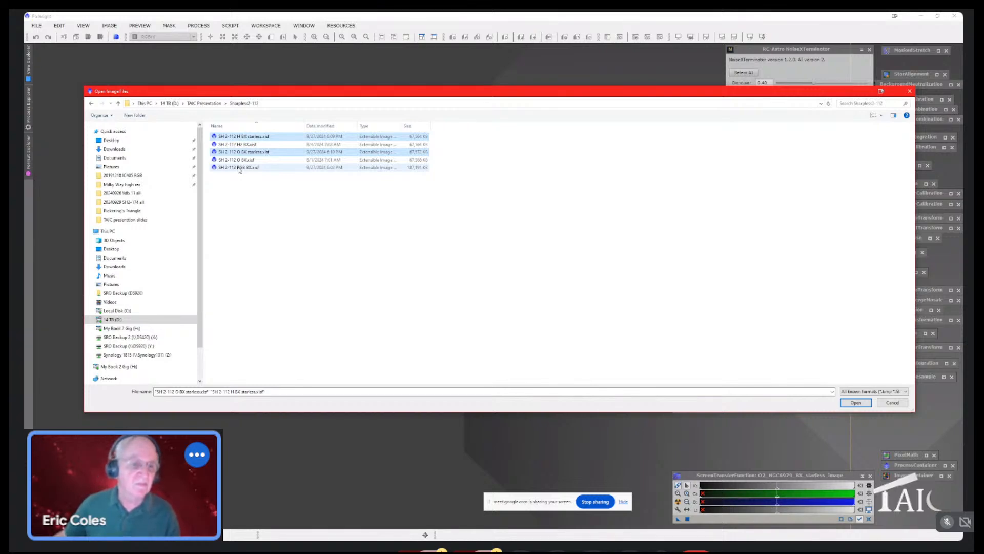
pyautogui.keyDown('ctrl'); pyautogui.click(239, 168); pyautogui.keyUp('ctrl')
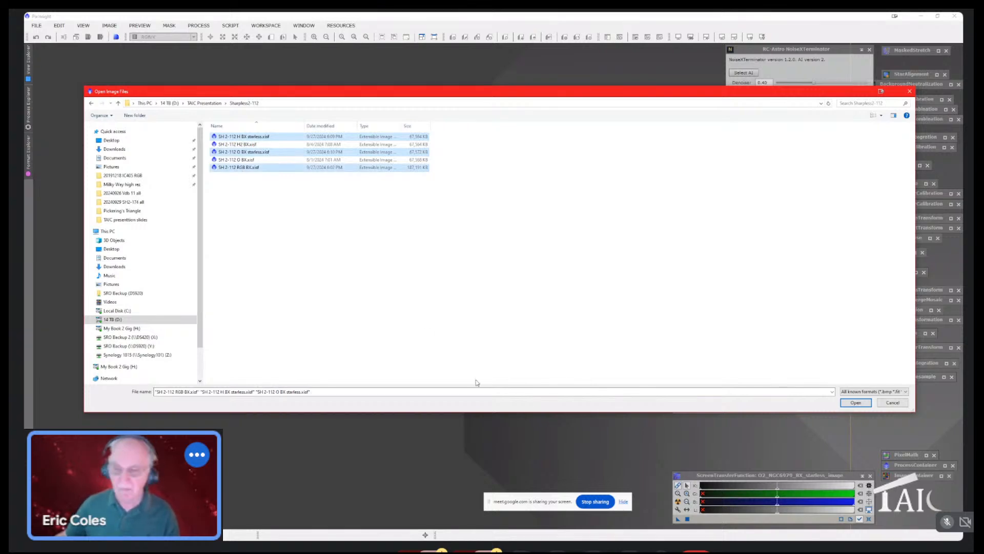
pyautogui.click(856, 403)
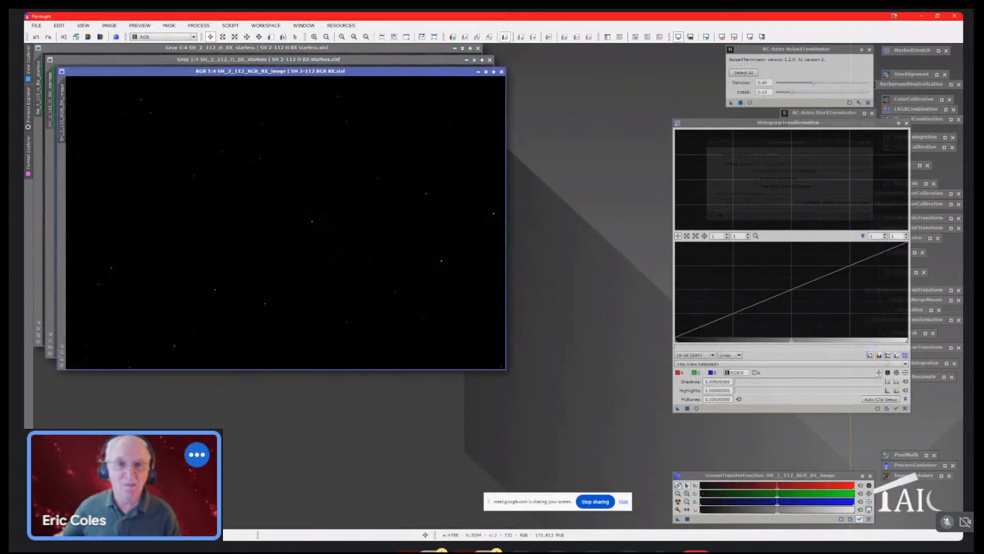
# Examine the nebula in the SH 2-112 RGB image at 1:3 zoom with a temporary automatic screen stretch, and reset the stretch
pyautogui.click(749, 37)
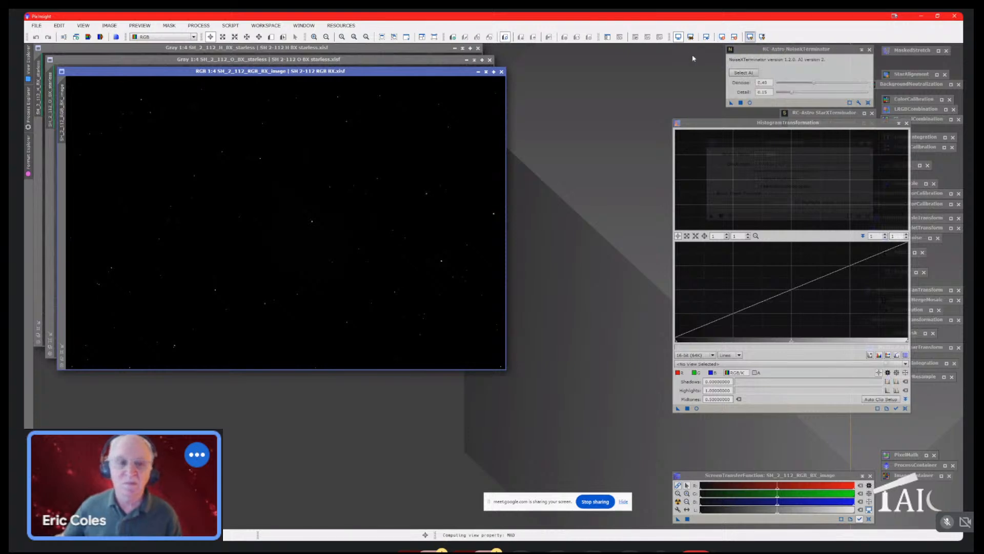
pyautogui.moveTo(359, 77); pyautogui.dragTo(424, 103)
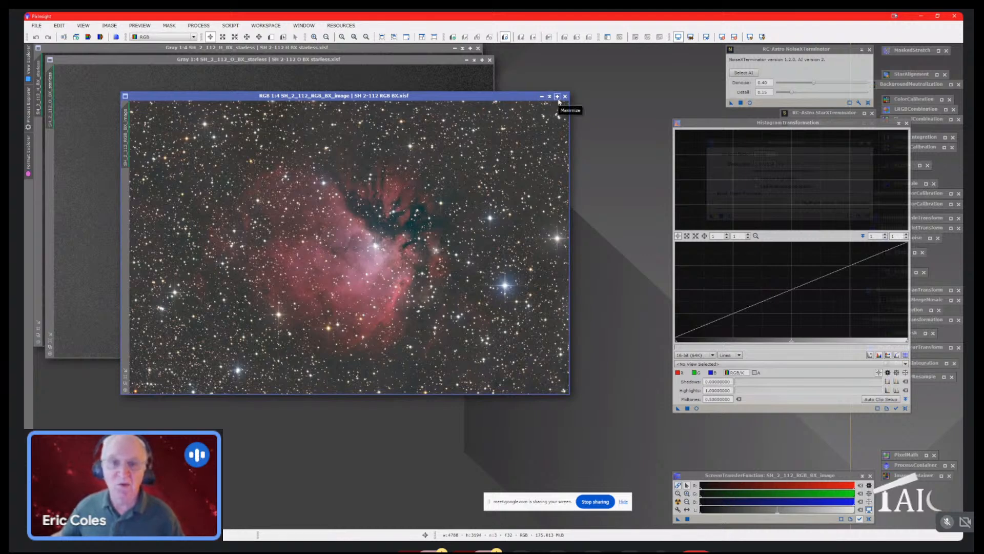
pyautogui.click(383, 37)
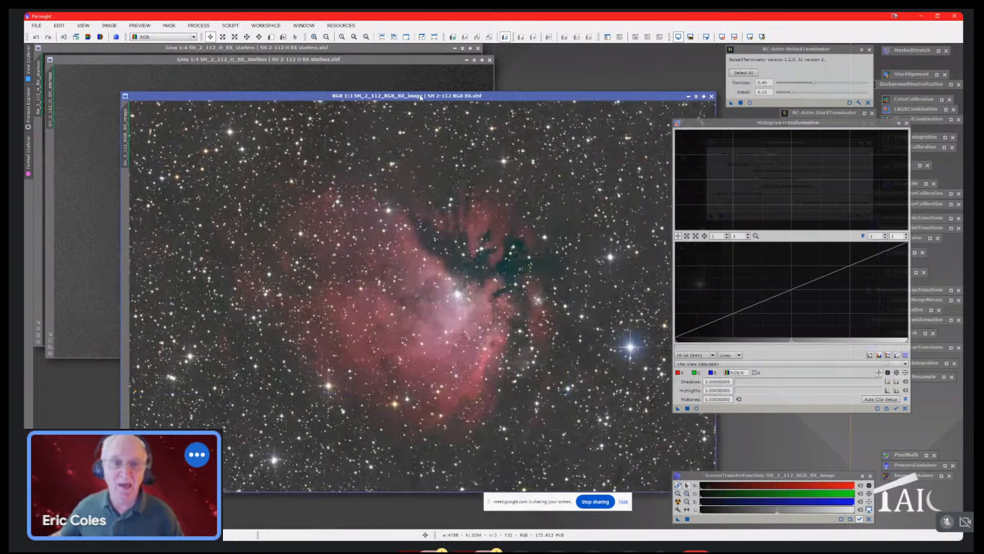
pyautogui.moveTo(421, 96); pyautogui.dragTo(355, 78)
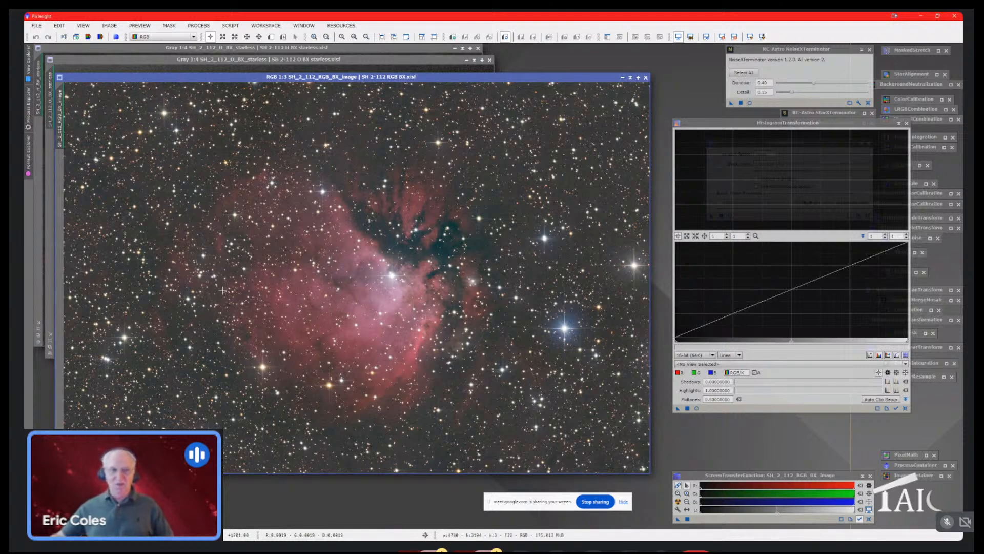
pyautogui.click(734, 37)
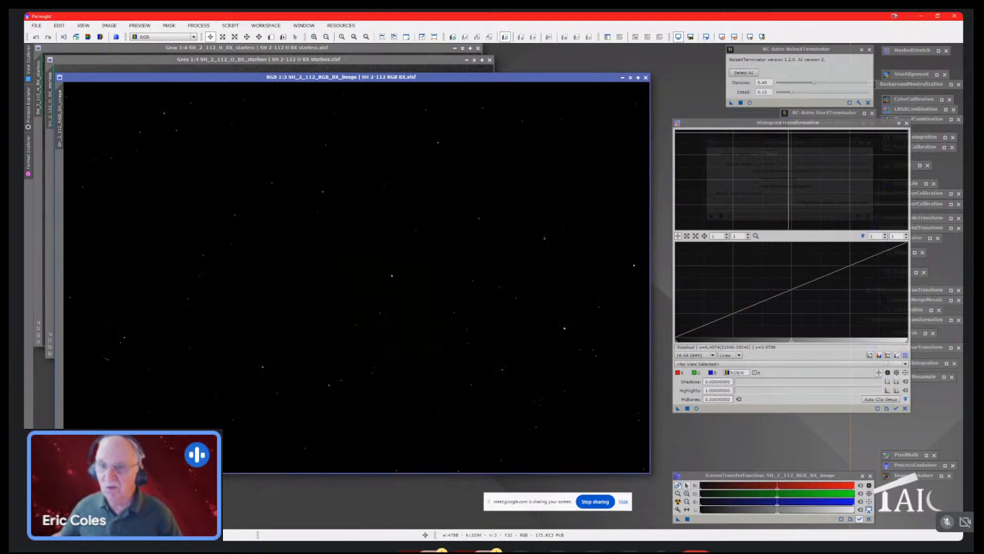
# Preview an ArcsinhStretch with factor 1000 on the RGB image, estimate the black point and fine-tune it to 0.001641
pyautogui.moveTo(788, 123); pyautogui.dragTo(796, 193)
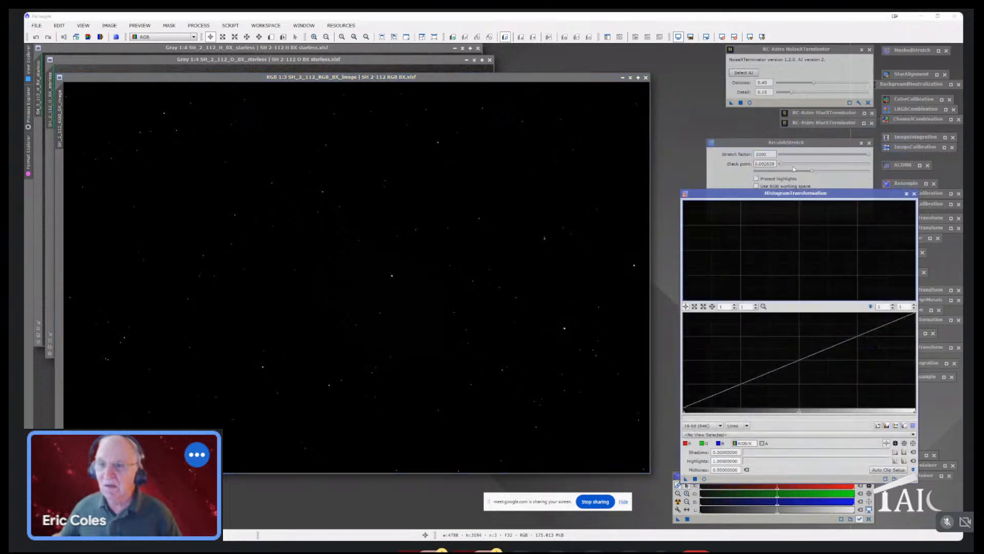
pyautogui.moveTo(788, 146); pyautogui.dragTo(795, 135)
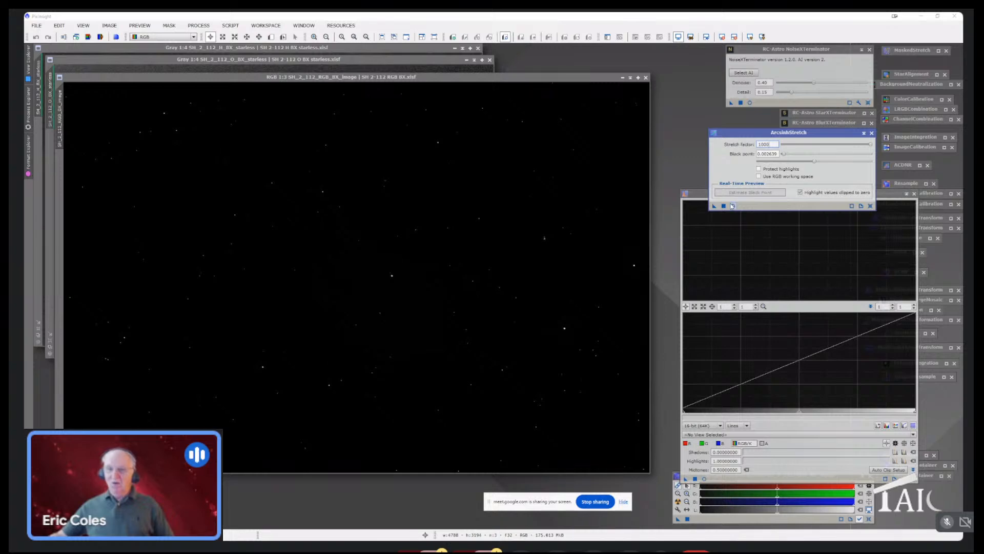
pyautogui.click(733, 206)
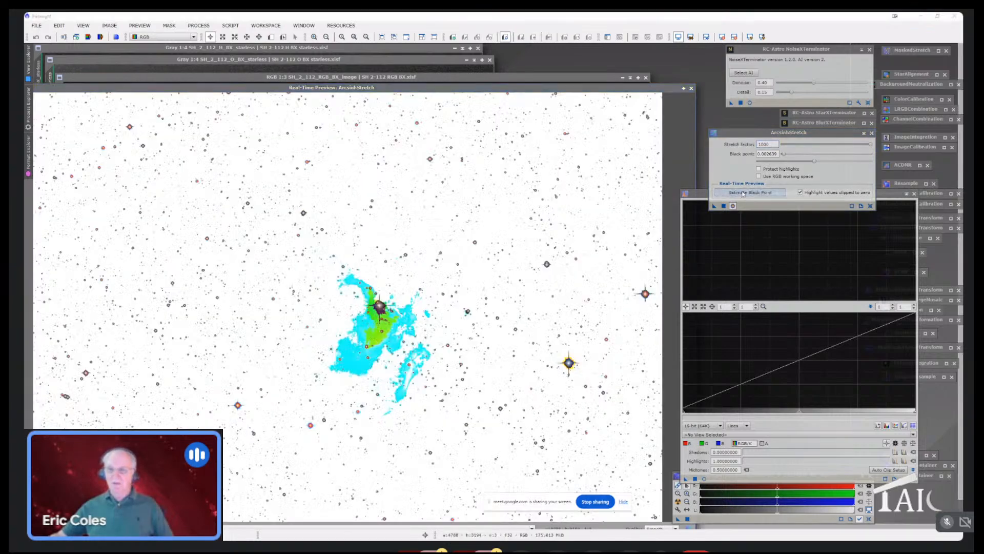
pyautogui.click(744, 192)
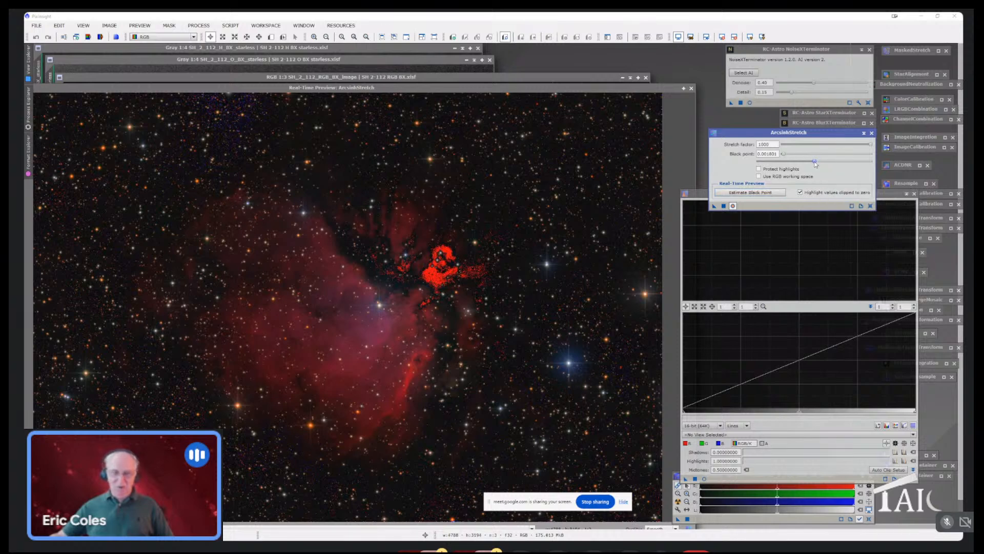
pyautogui.moveTo(815, 164); pyautogui.dragTo(797, 167)
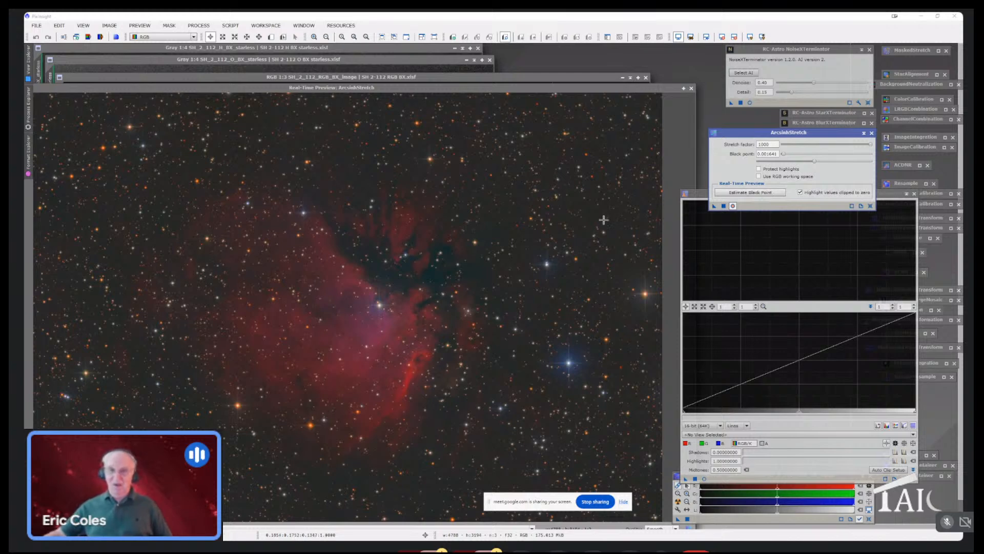
# Close the preview, apply the ArcsinhStretch to the RGB image and denoise it with NoiseXTerminator
pyautogui.click(690, 89)
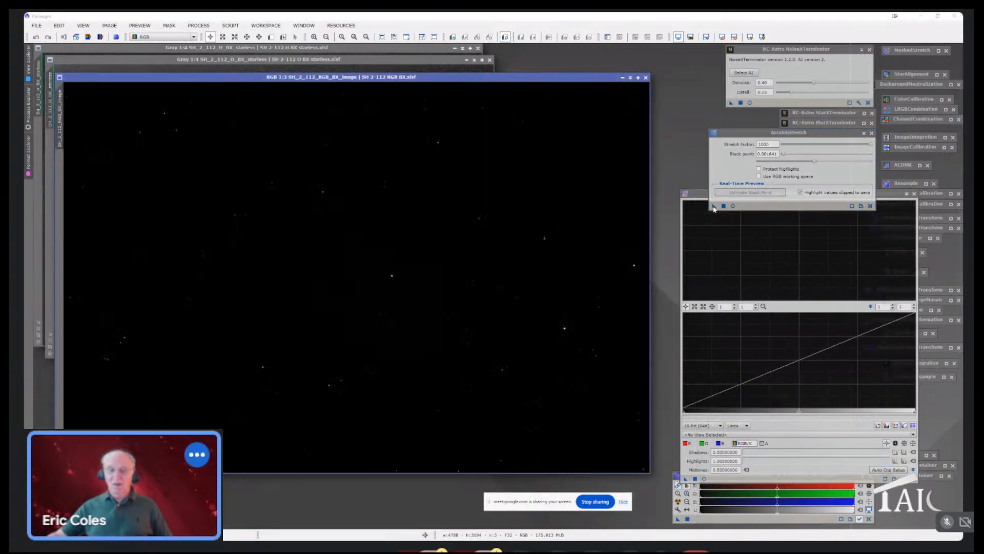
pyautogui.moveTo(714, 205); pyautogui.dragTo(510, 196)
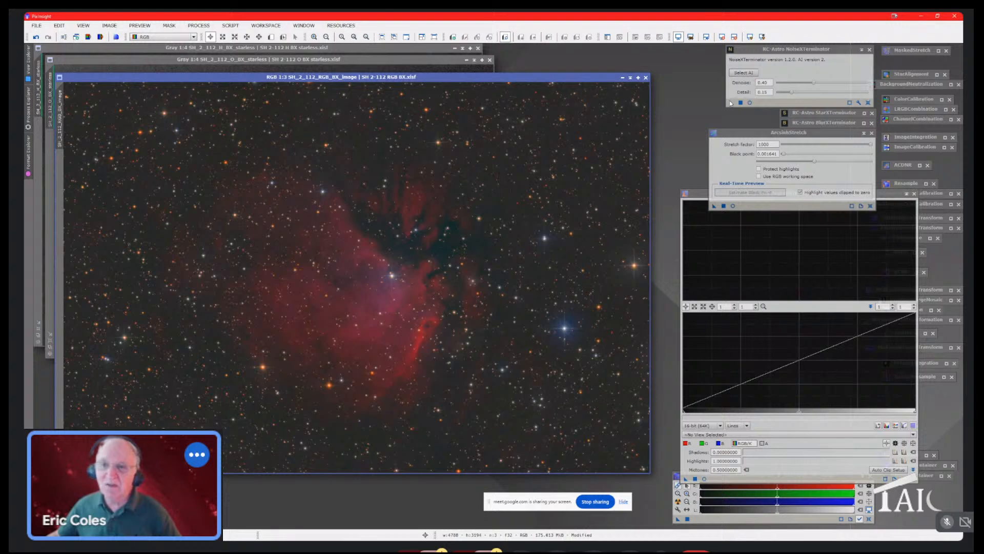
pyautogui.moveTo(731, 105); pyautogui.dragTo(534, 187)
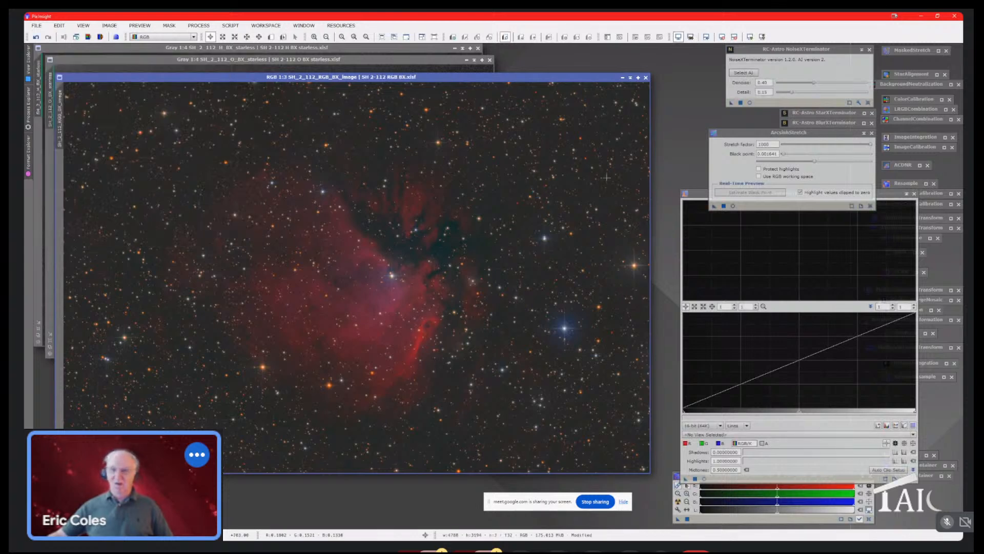
# Apply a HistogramTransformation to the RGB image with shadows at about 0.036 and midtones at about 0.45, checking it in the real-time preview
pyautogui.click(695, 194)
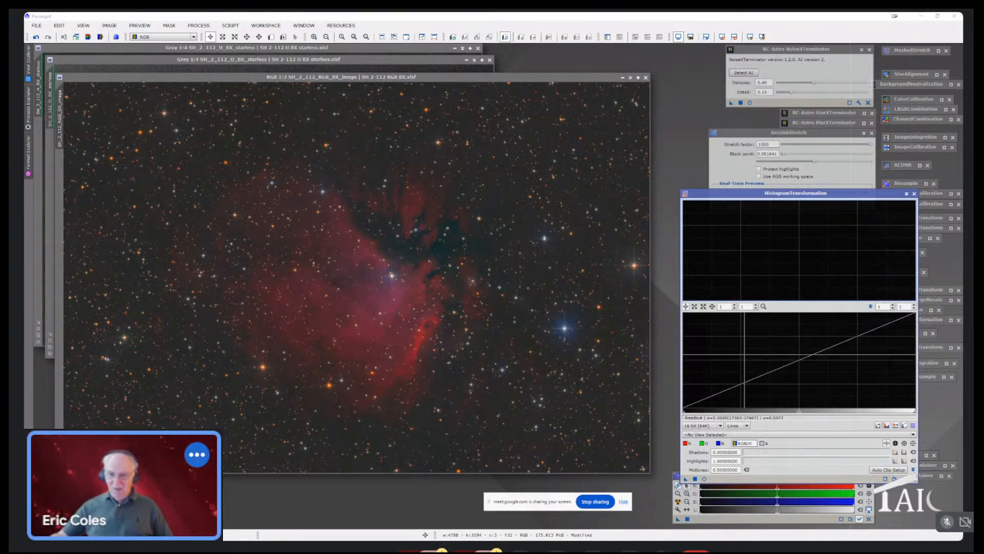
pyautogui.click(737, 435)
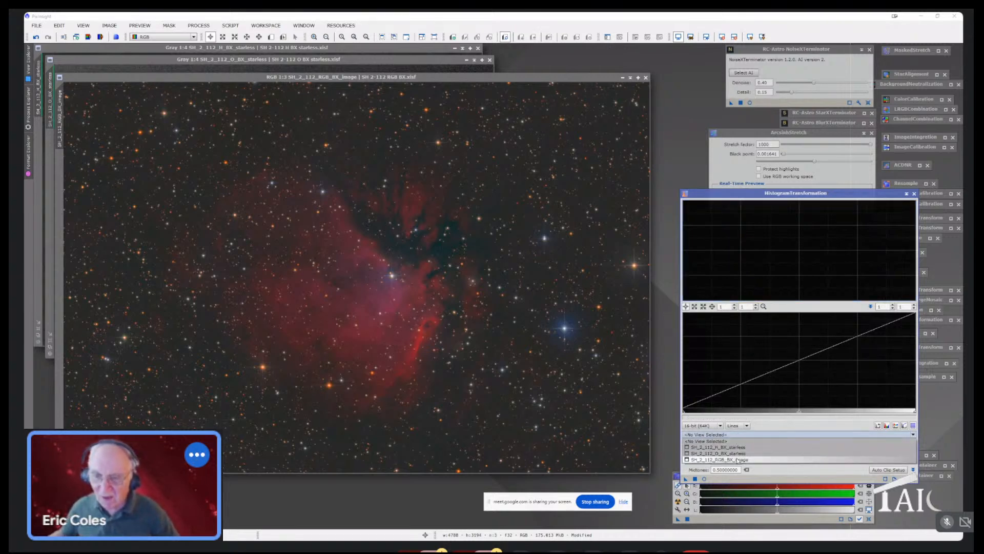
pyautogui.click(737, 460)
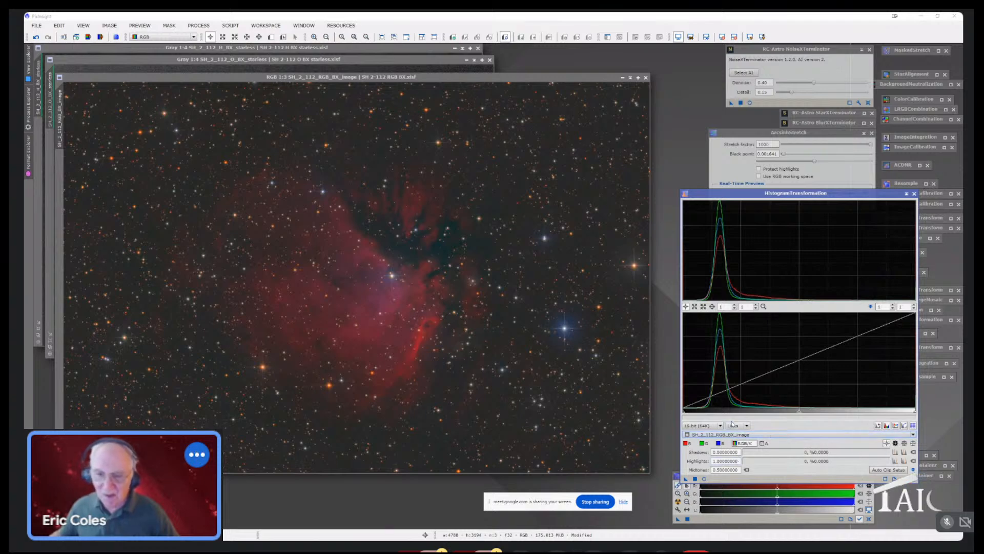
pyautogui.click(705, 479)
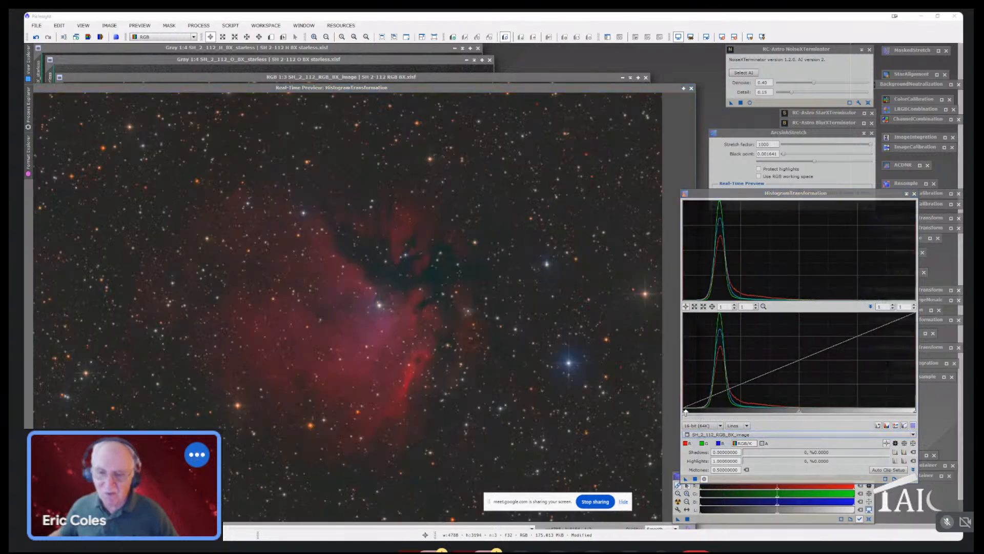
pyautogui.moveTo(684, 413)
pyautogui.mouseDown()
pyautogui.moveTo(706, 413)
pyautogui.moveTo(691, 413)
pyautogui.mouseUp()
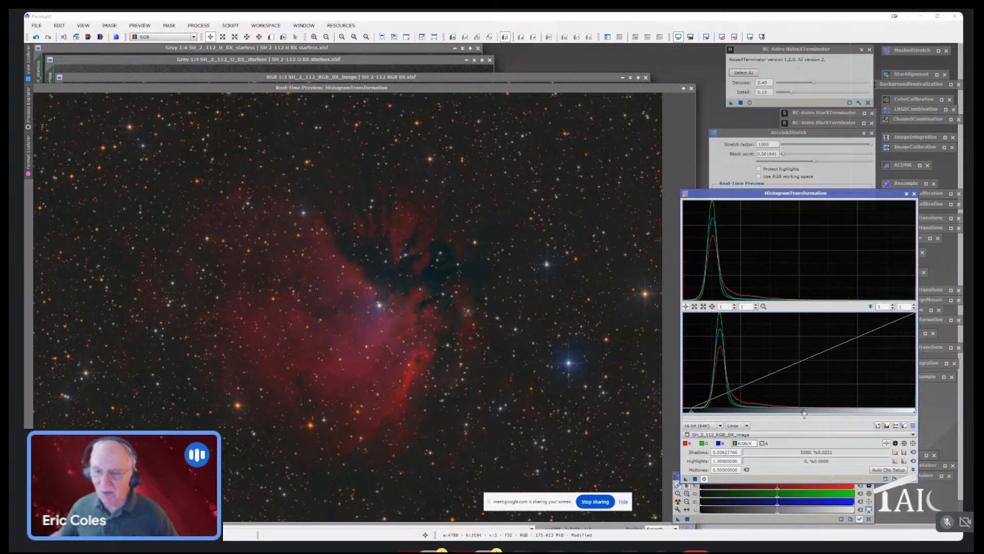
pyautogui.moveTo(804, 414); pyautogui.dragTo(792, 413)
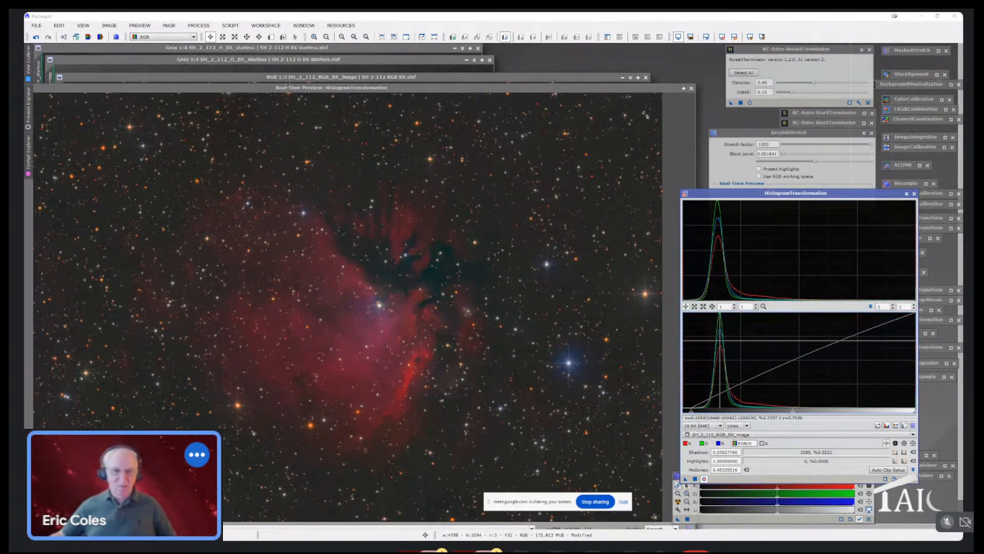
pyautogui.click(691, 89)
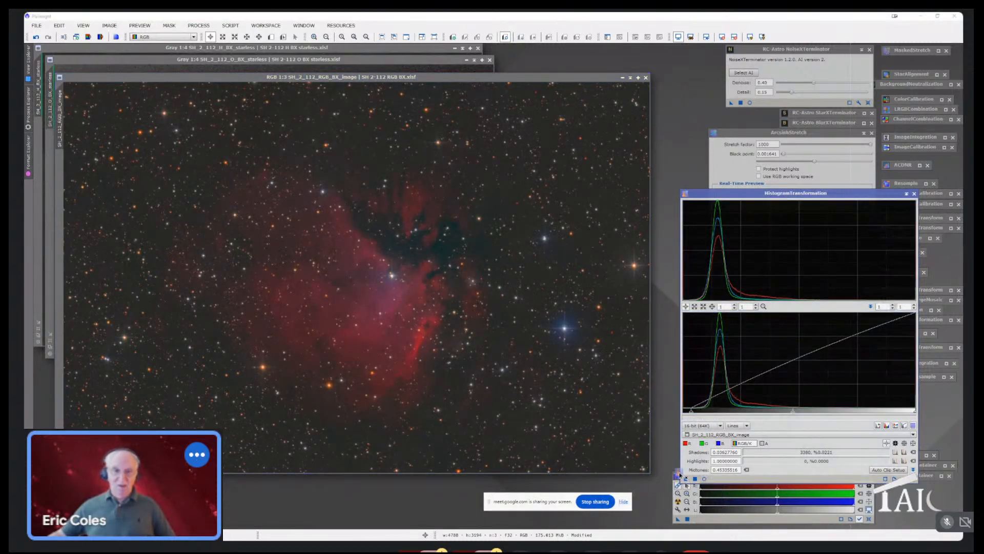
pyautogui.moveTo(686, 482); pyautogui.dragTo(397, 196)
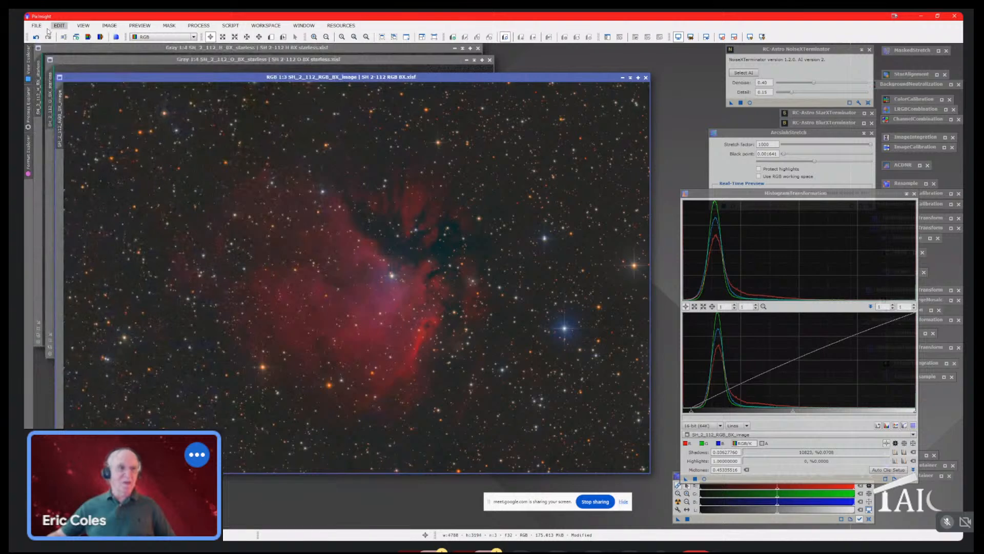
# Save the stretched RGB image as the TIFF file SH 2-112 RGB BX in 16-bit unsigned integer format without compression
pyautogui.click(36, 25)
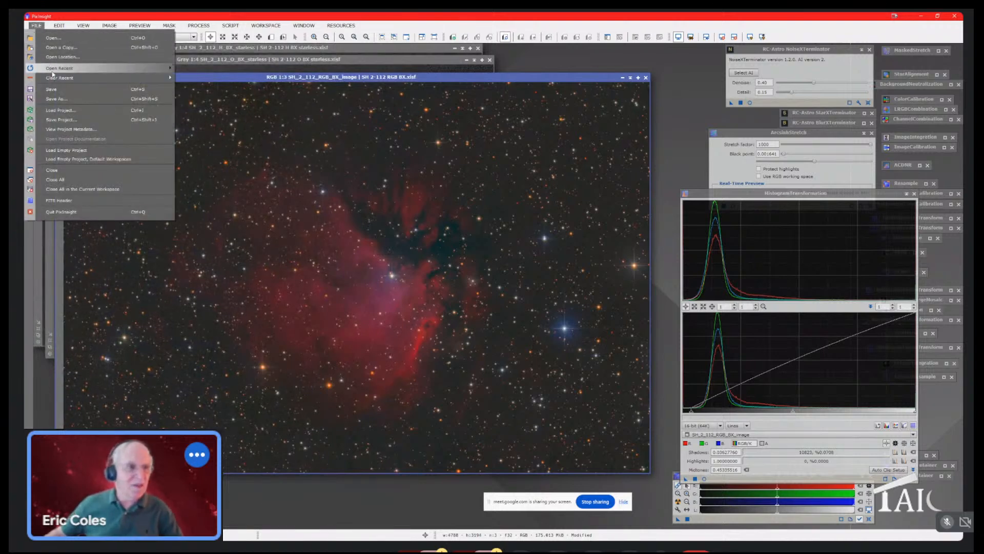
pyautogui.click(60, 97)
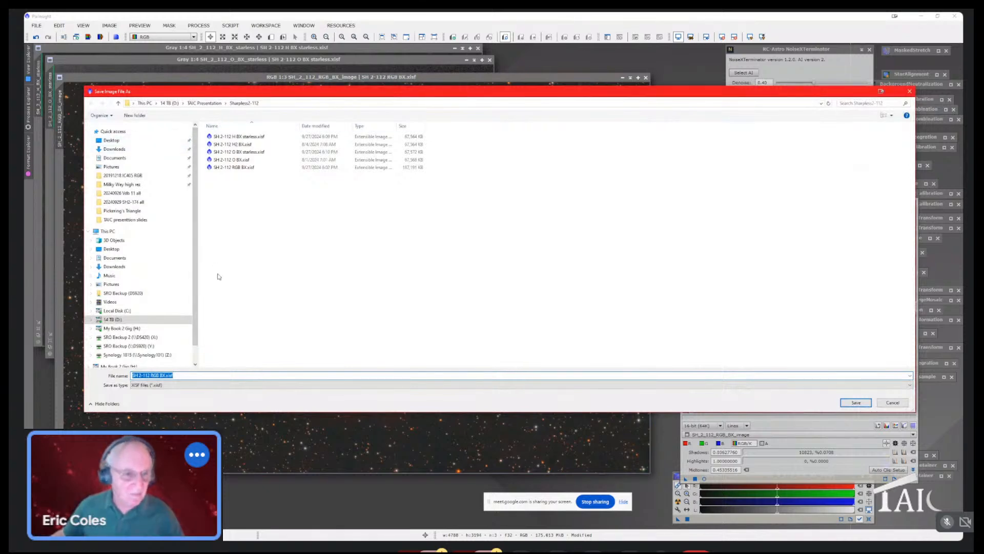
pyautogui.click(200, 385)
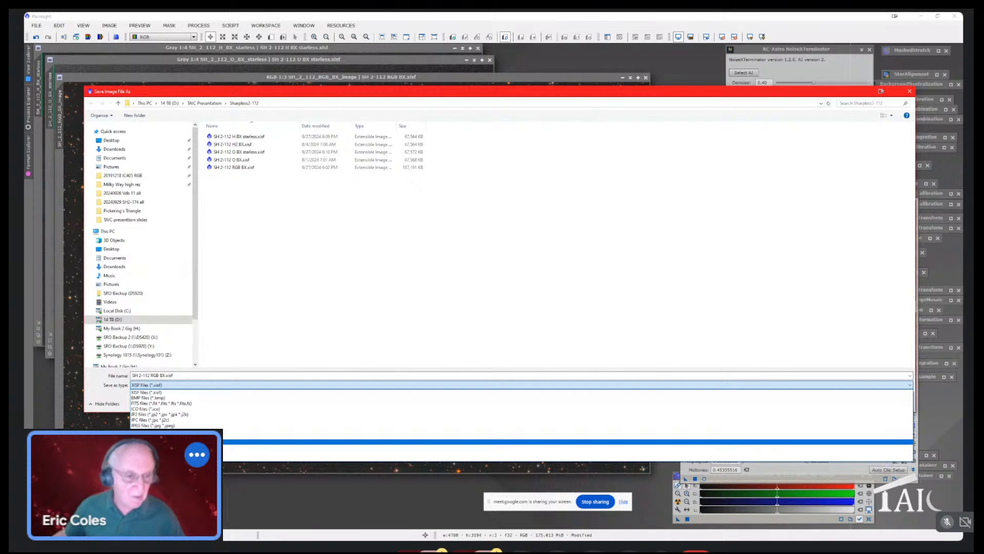
pyautogui.click(174, 441)
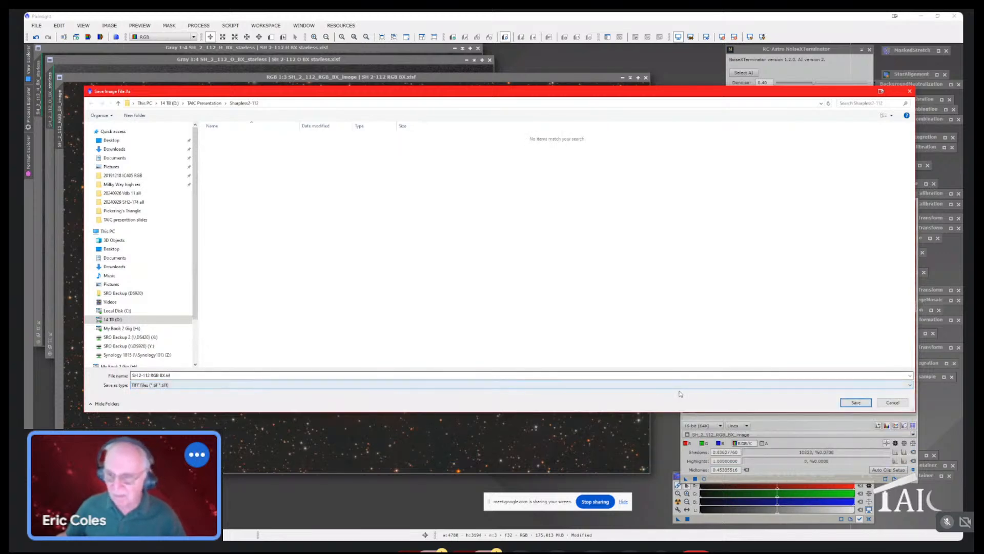
pyautogui.click(856, 402)
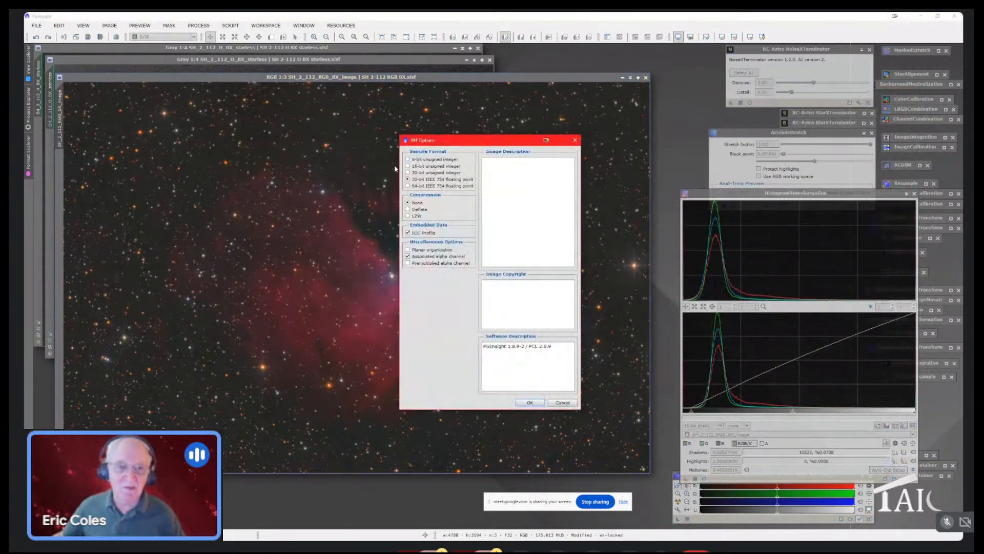
pyautogui.click(408, 166)
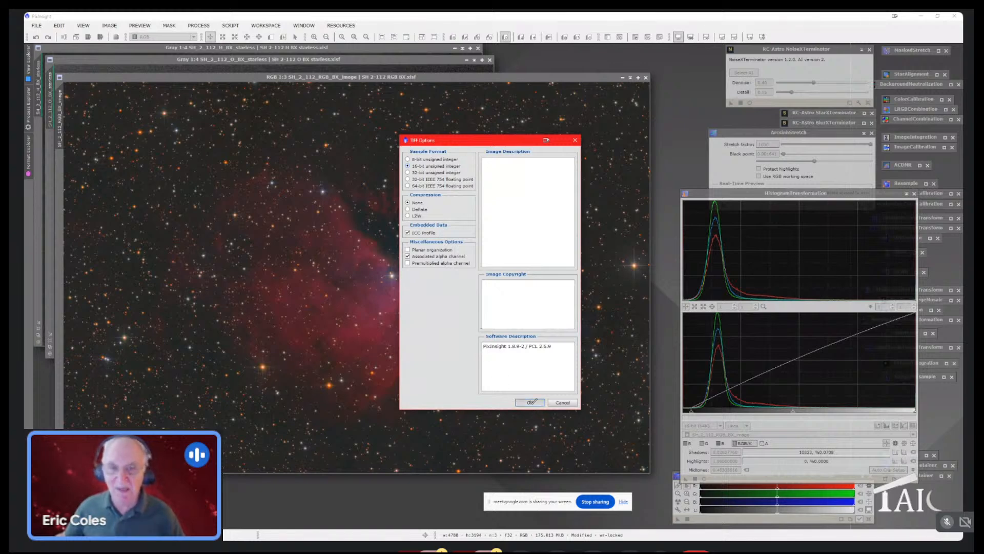
pyautogui.click(530, 402)
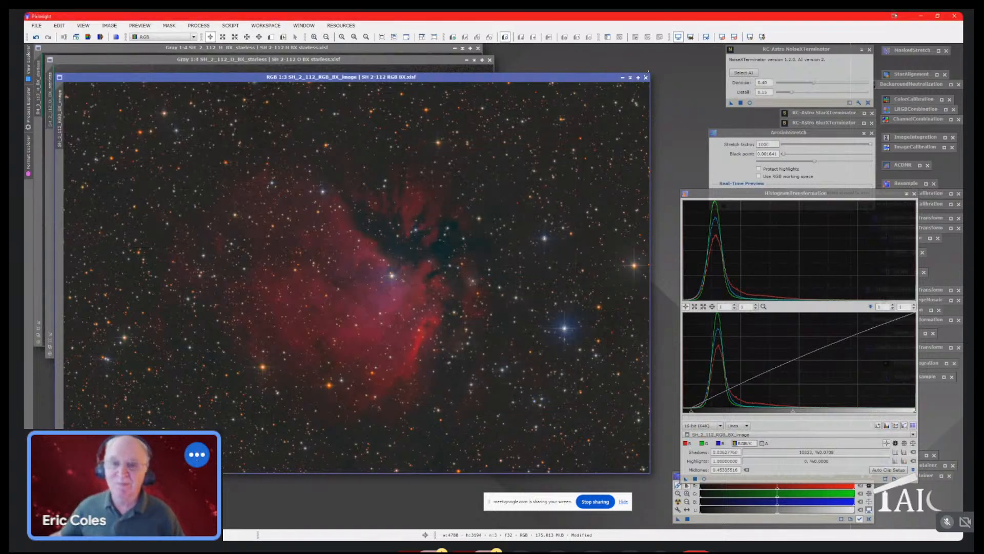
# Close the RGB image while discarding its unsaved changes, and move the starless O image into clear workspace
pyautogui.click(646, 78)
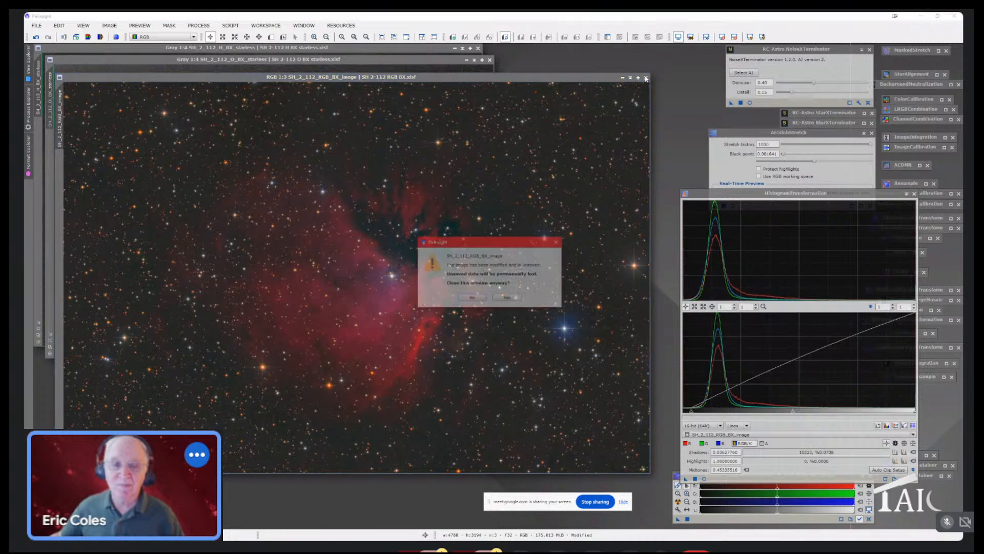
pyautogui.click(507, 298)
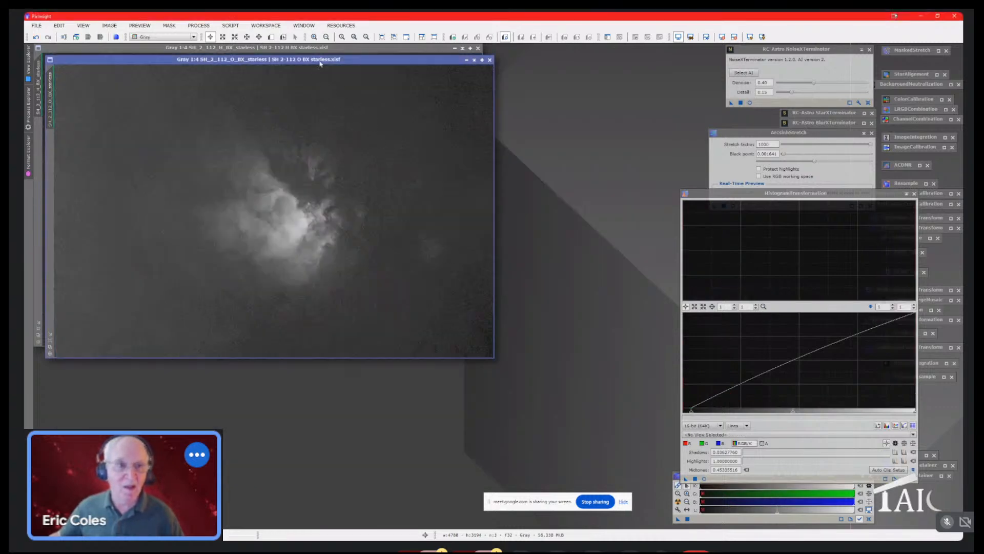
pyautogui.moveTo(320, 62); pyautogui.dragTo(406, 128)
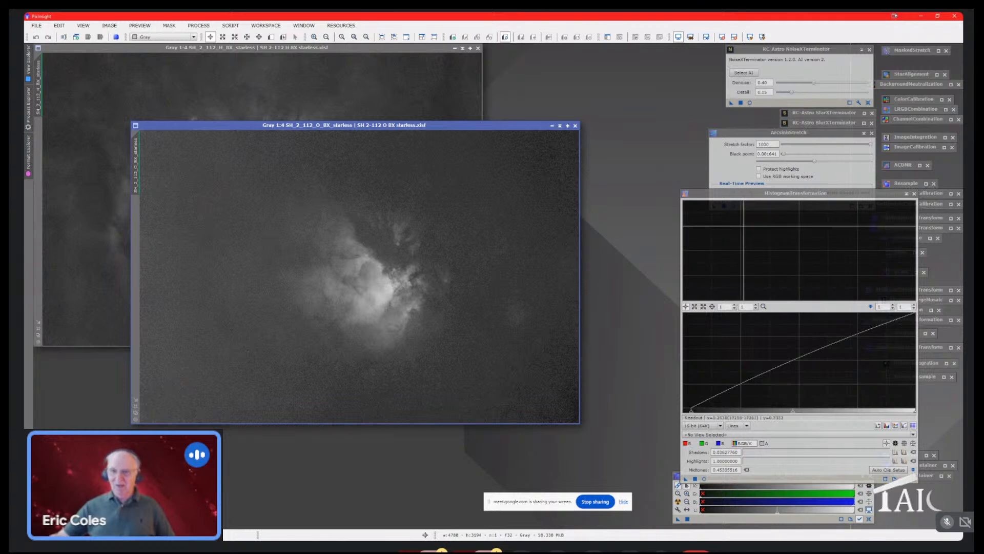
# Make the starless O image's screen stretch permanent through HistogramTransformation, reset its screen stretch and denoise it with NoiseXTerminator
pyautogui.moveTo(746, 195); pyautogui.dragTo(739, 190)
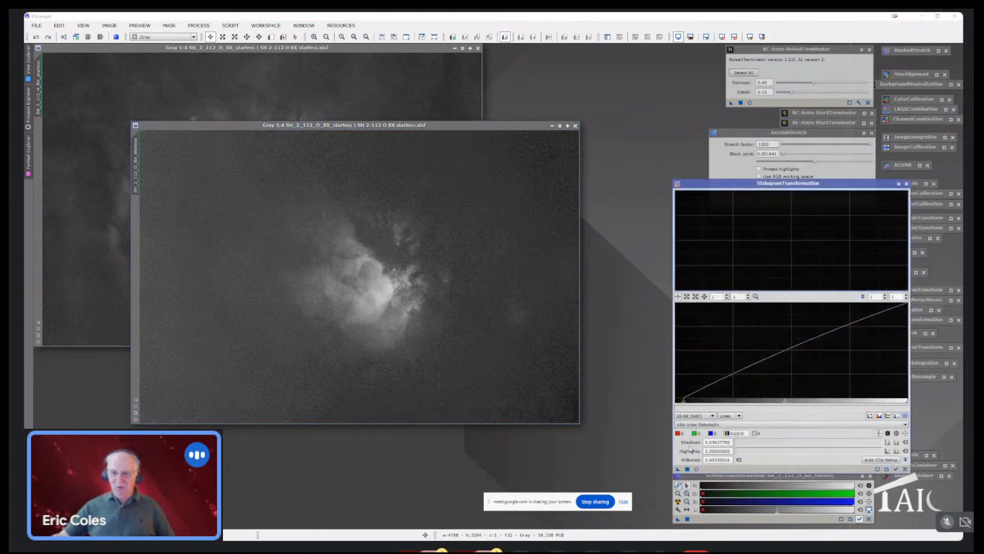
pyautogui.moveTo(679, 519); pyautogui.dragTo(716, 472)
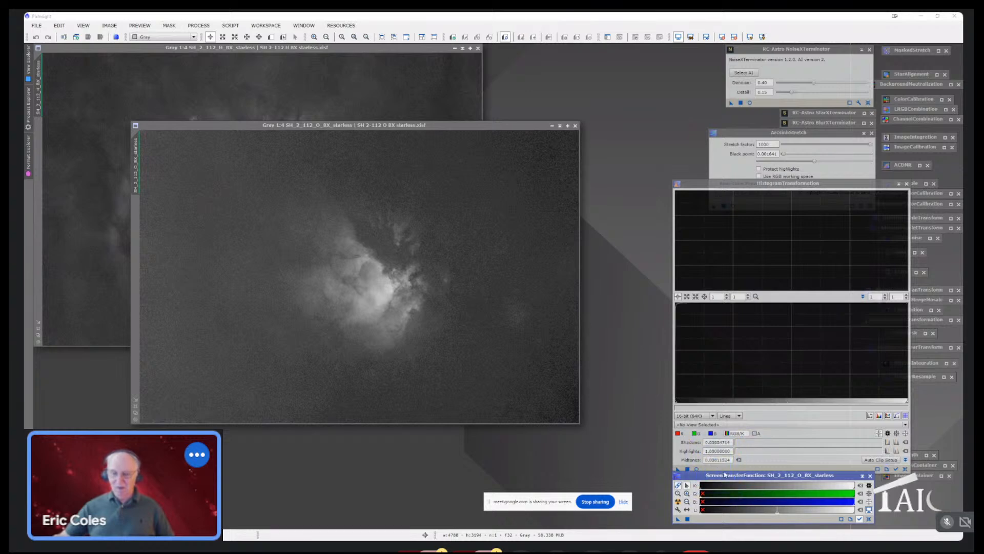
pyautogui.moveTo(725, 475); pyautogui.dragTo(449, 393)
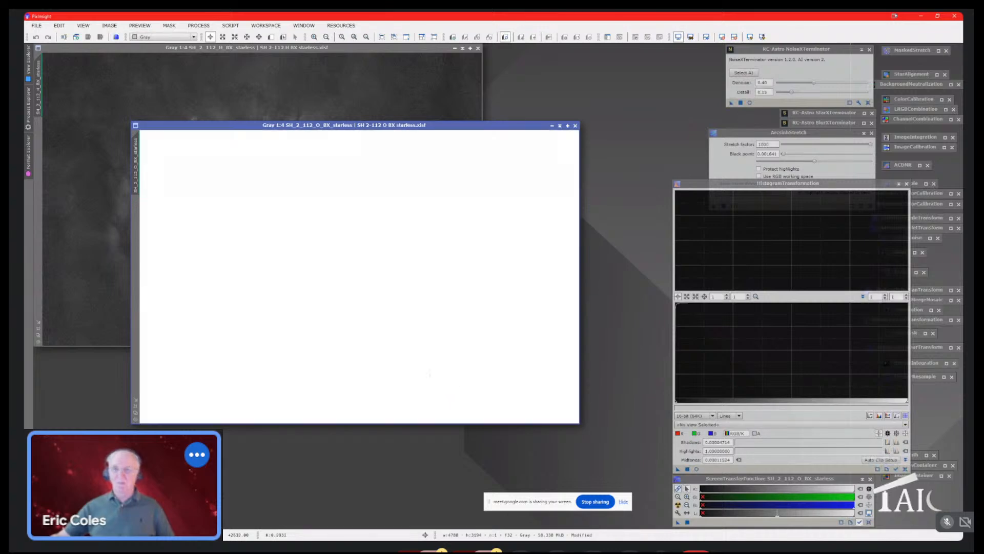
pyautogui.click(734, 36)
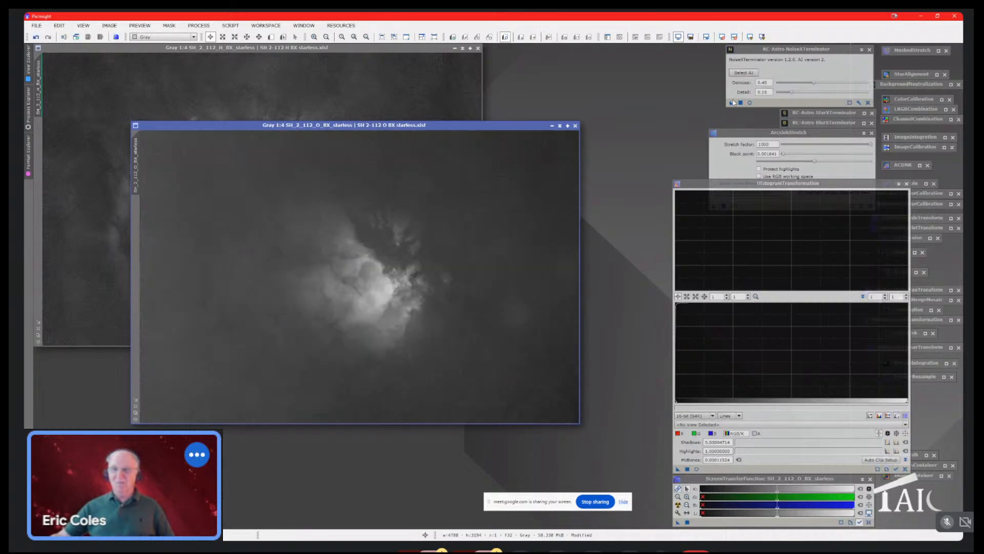
pyautogui.moveTo(732, 103); pyautogui.dragTo(473, 180)
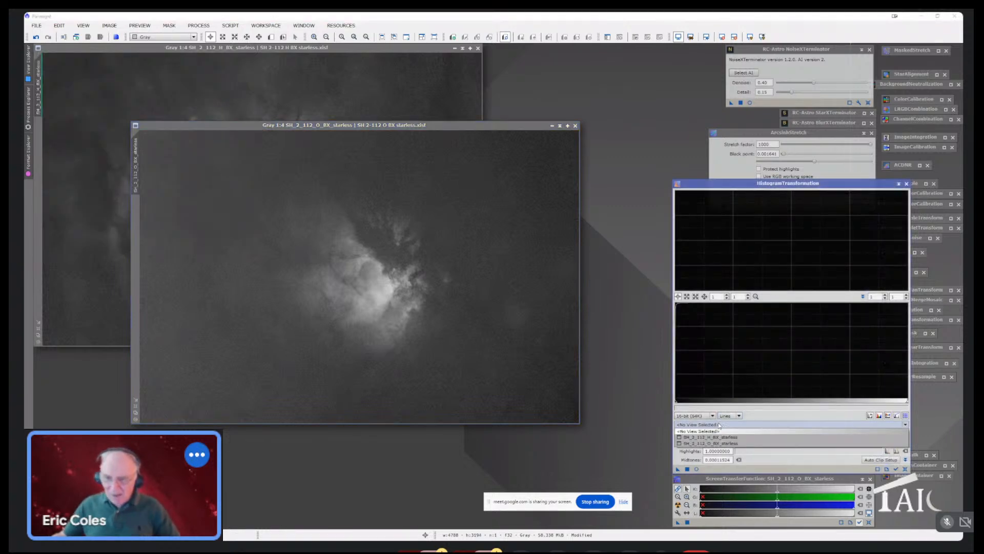
# Apply a reset HistogramTransformation to the starless O image with shadows at about 0.044 and midtones at about 0.546, checking the real-time preview
pyautogui.click(719, 425)
pyautogui.click(717, 443)
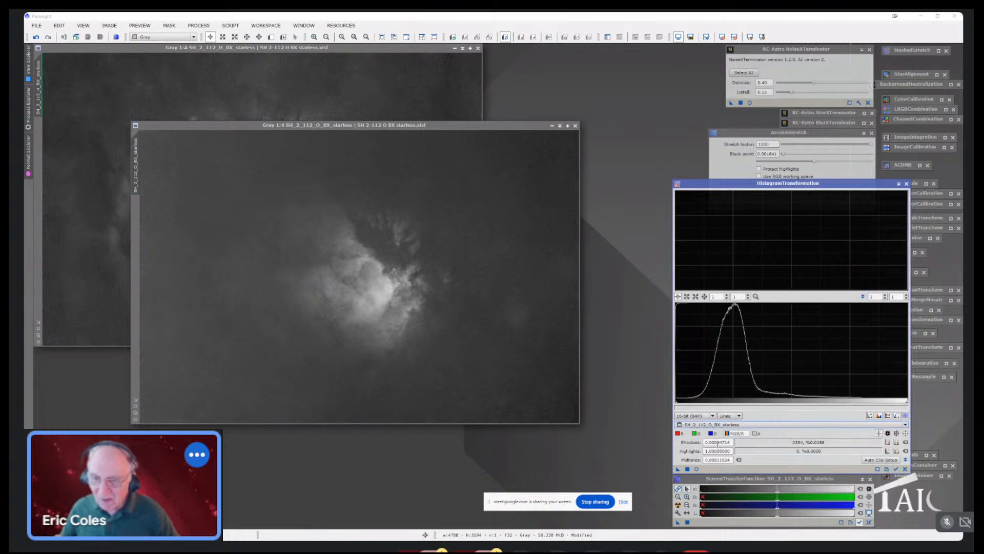
pyautogui.click(905, 468)
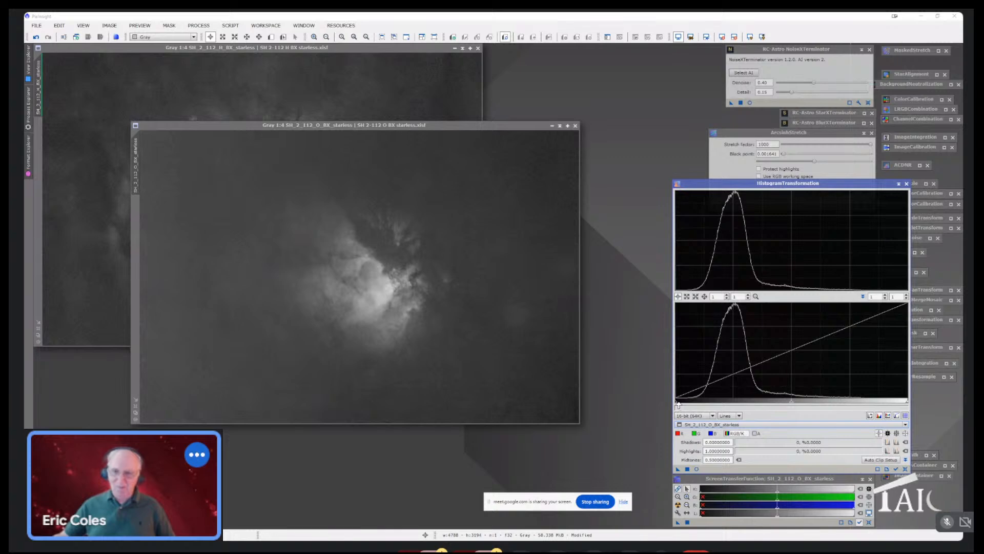
pyautogui.moveTo(678, 405); pyautogui.dragTo(685, 405)
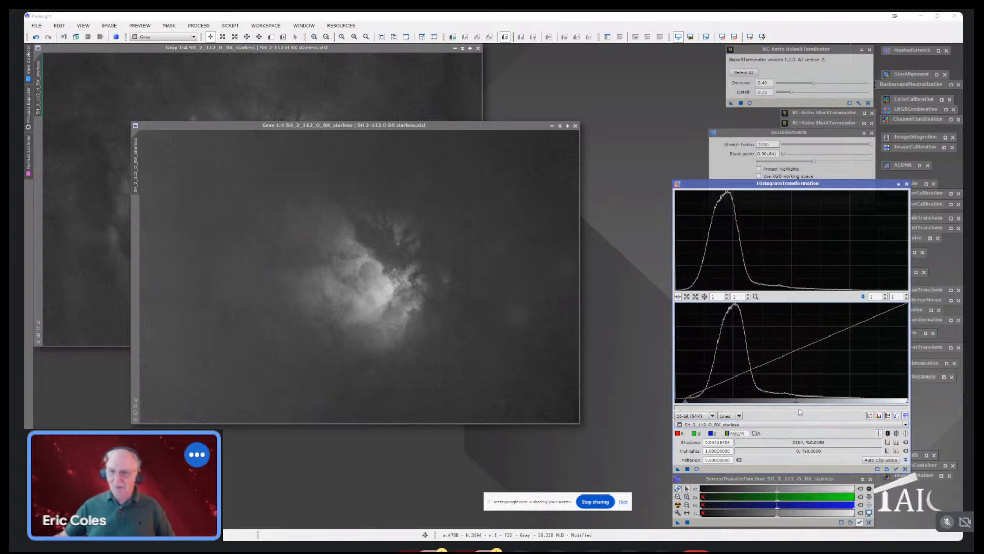
pyautogui.moveTo(797, 405); pyautogui.dragTo(806, 405)
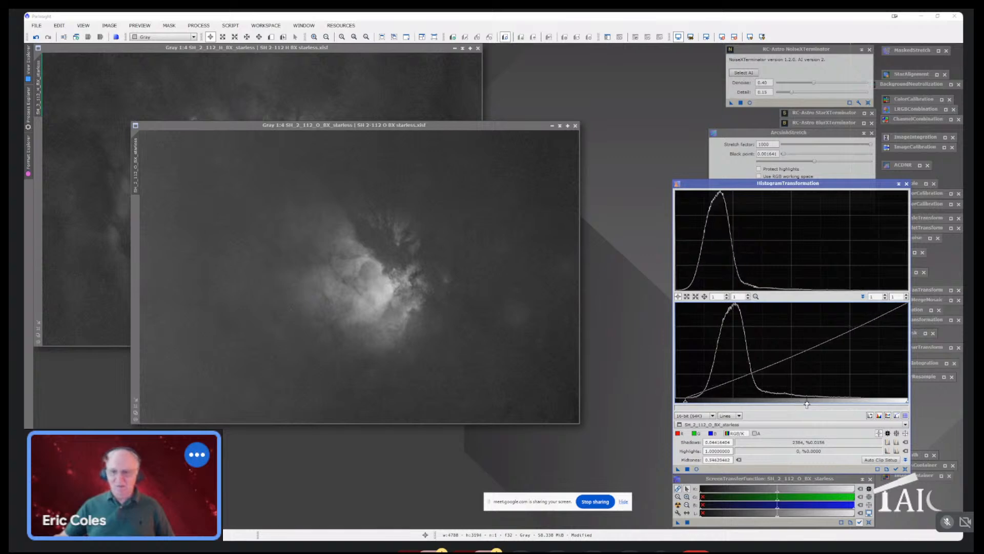
pyautogui.click(697, 469)
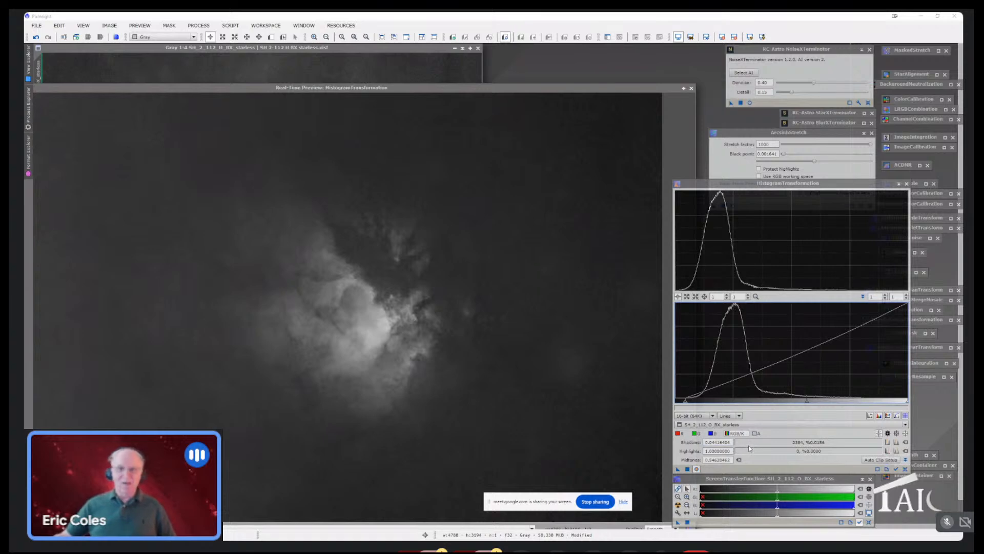
pyautogui.click(691, 88)
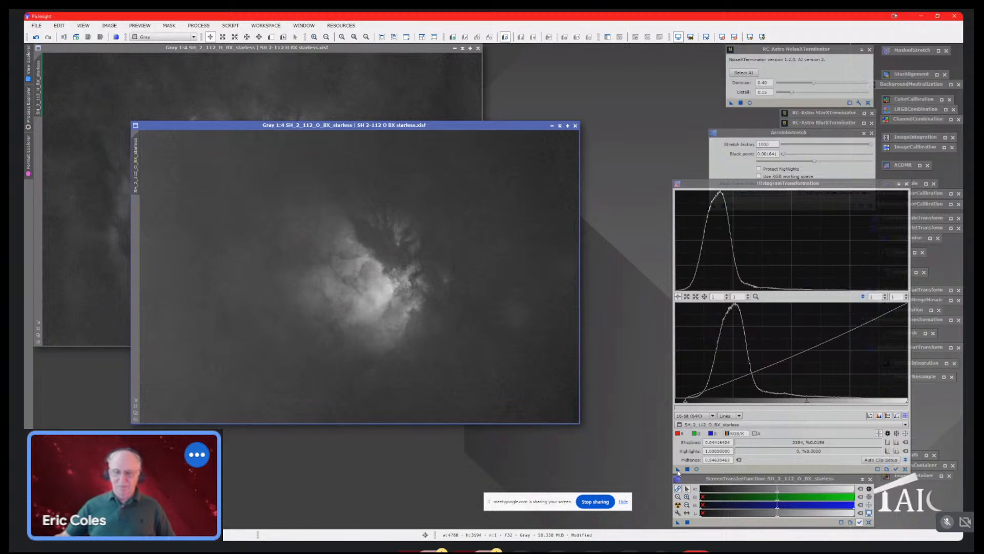
pyautogui.moveTo(678, 469); pyautogui.dragTo(499, 324)
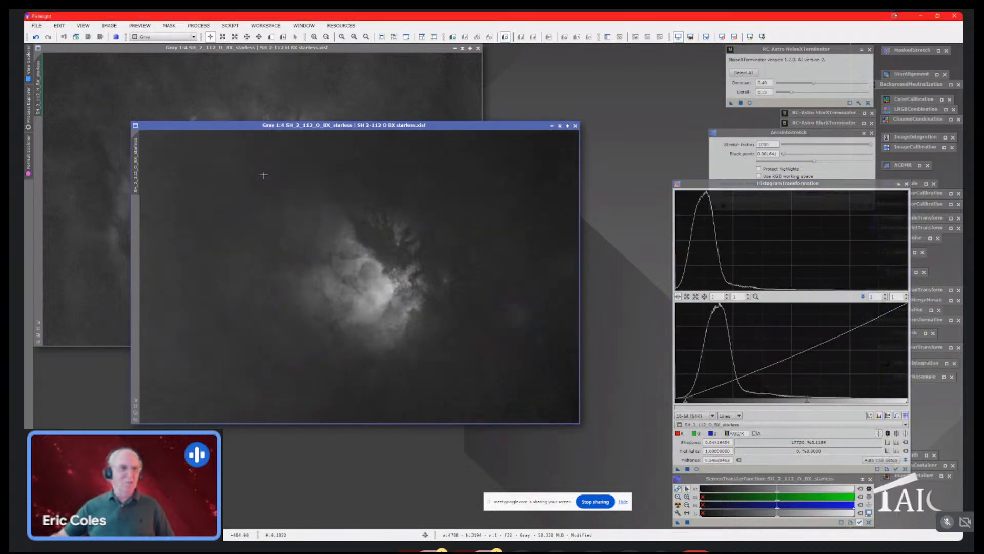
# Save the stretched O image as the TIFF file SH 2-112 O BX starless in 16-bit unsigned integer format
pyautogui.click(37, 27)
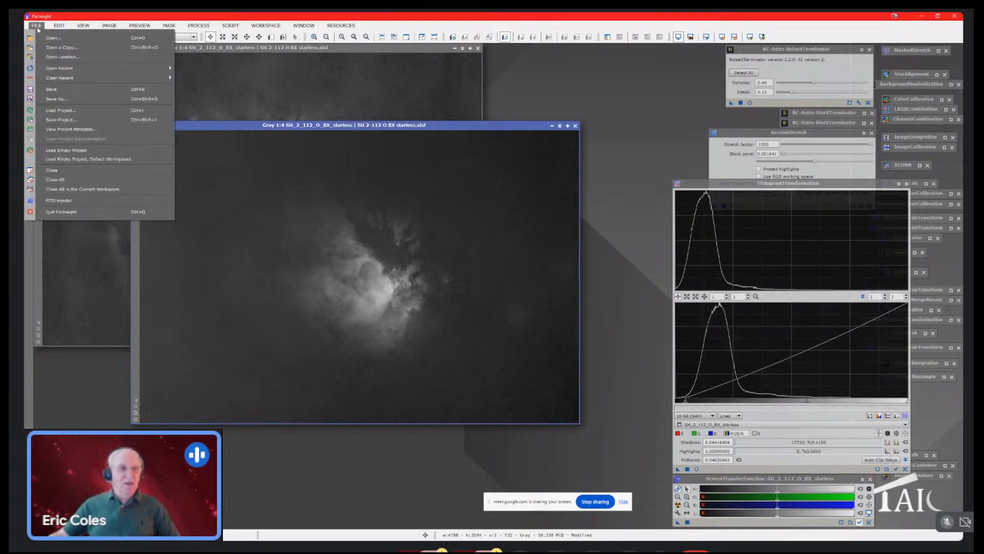
pyautogui.click(55, 99)
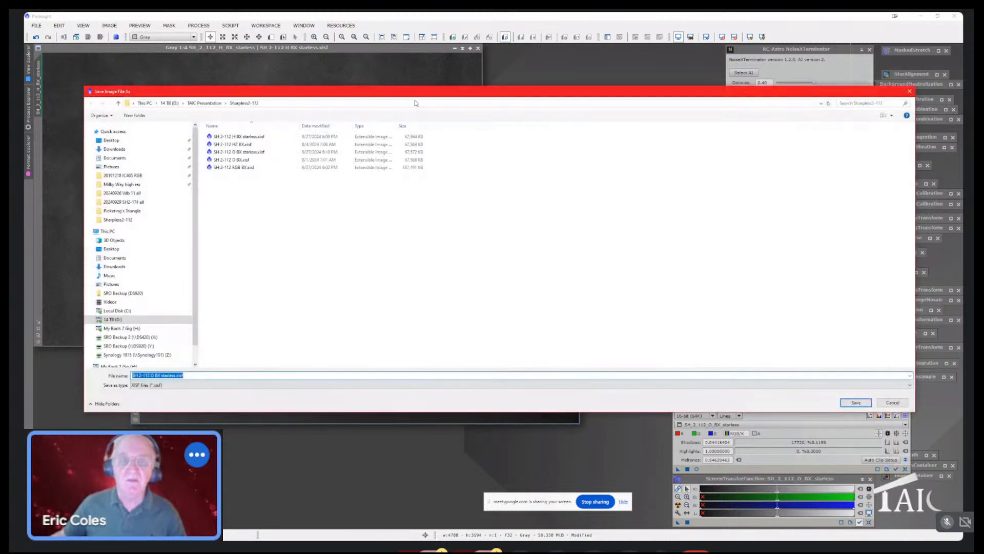
pyautogui.moveTo(424, 90); pyautogui.dragTo(421, 101)
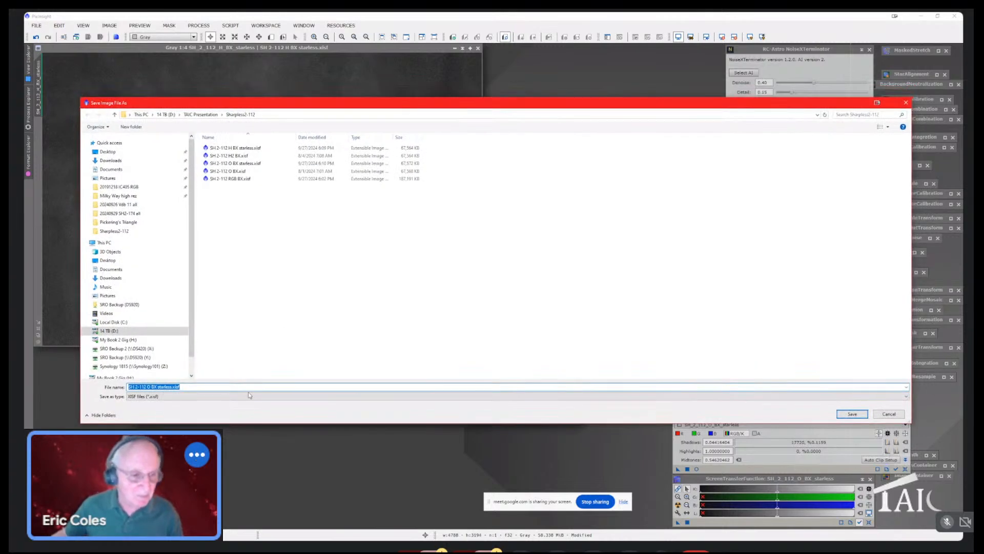
pyautogui.click(207, 396)
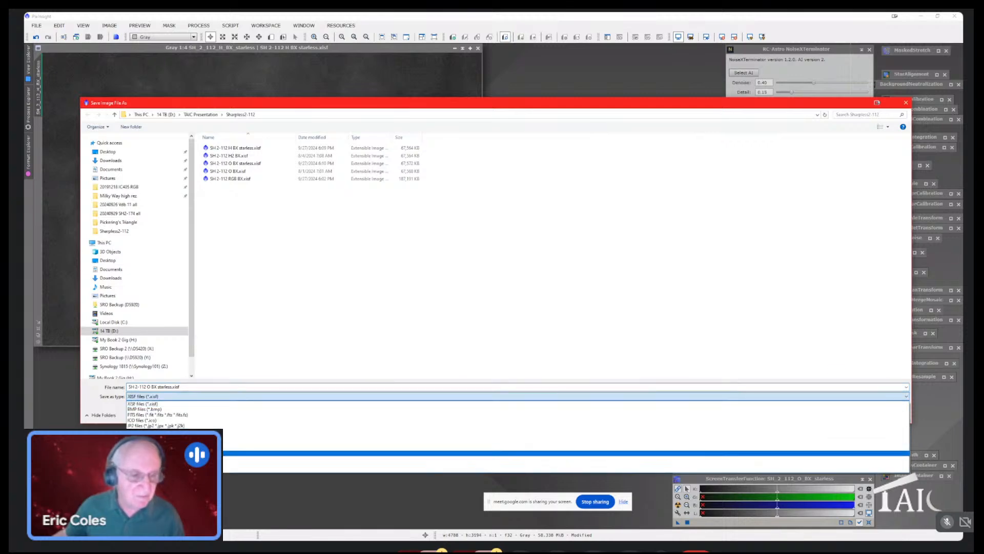
pyautogui.click(437, 453)
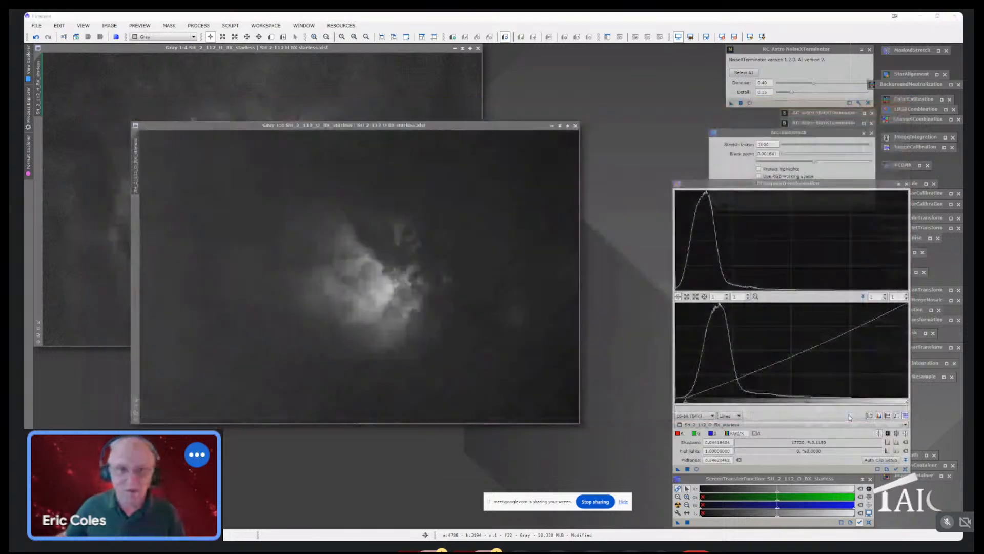
pyautogui.click(850, 414)
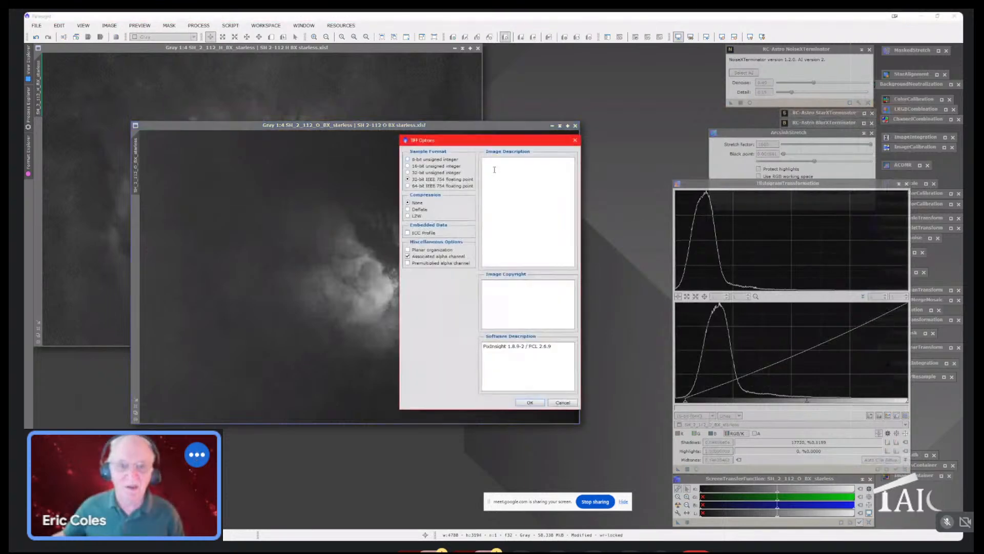
pyautogui.click(408, 166)
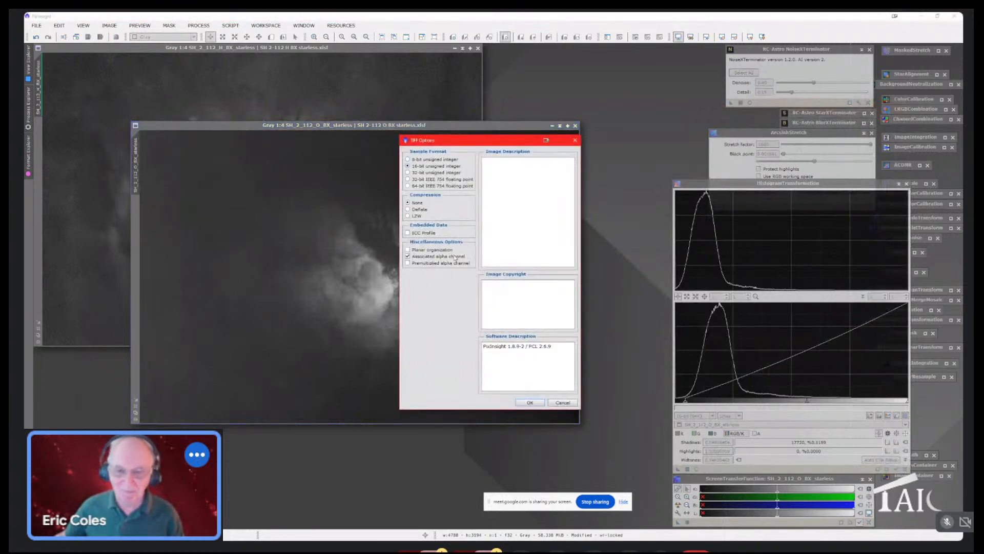
pyautogui.click(529, 403)
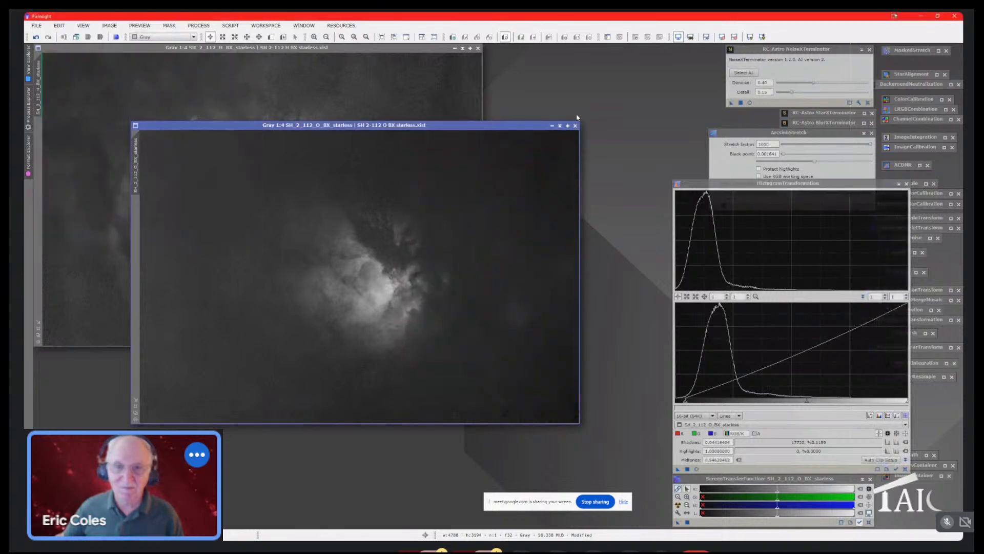
# Close the starless O image while discarding its unsaved changes, and move the starless H image into clear workspace
pyautogui.click(575, 126)
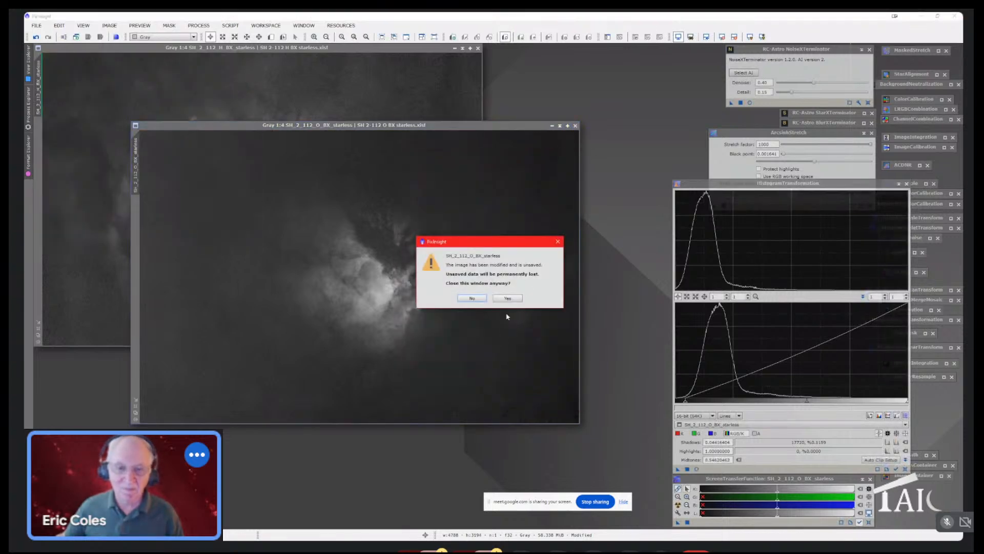
pyautogui.click(508, 298)
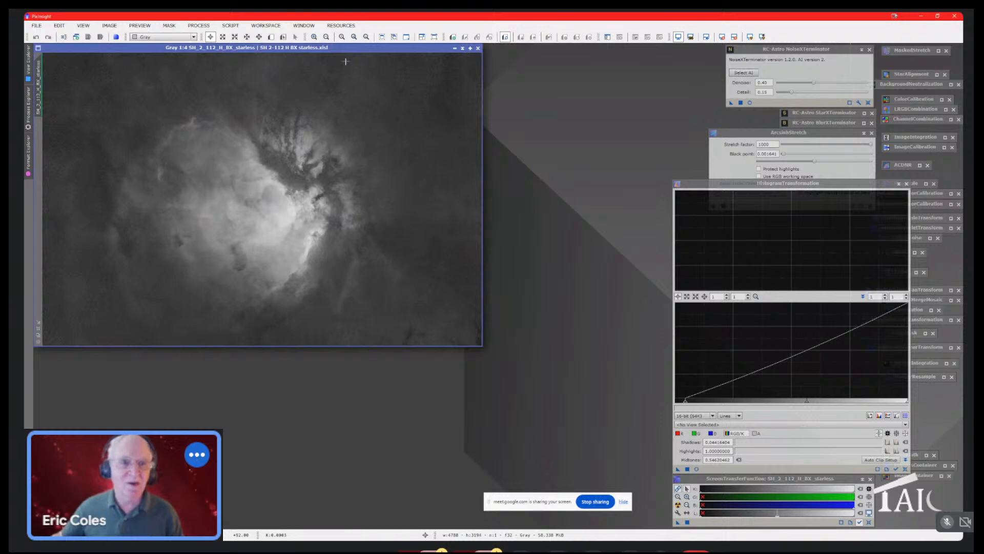
pyautogui.moveTo(349, 50); pyautogui.dragTo(463, 95)
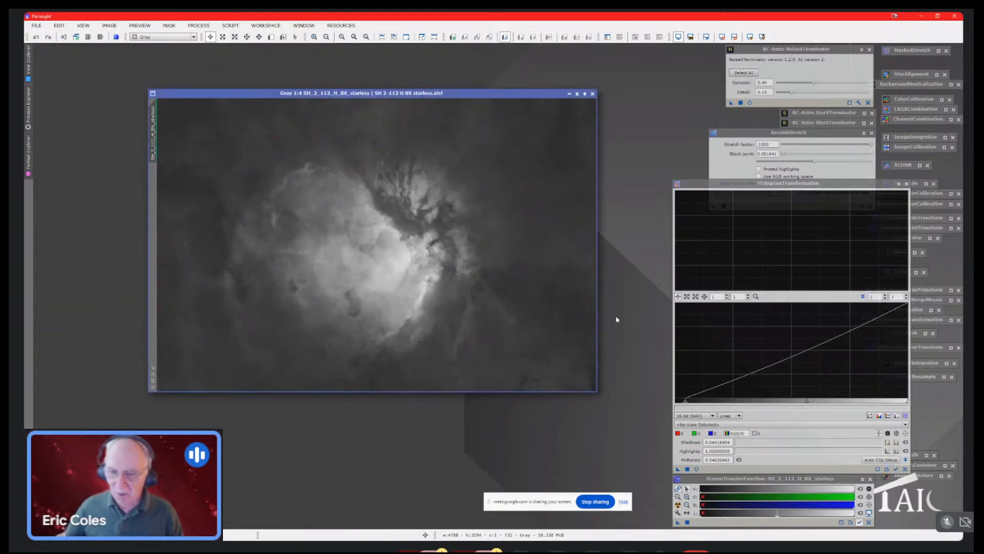
# Make the starless H image's screen stretch permanent through HistogramTransformation, reset its screen stretch and denoise it with NoiseXTerminator
pyautogui.moveTo(679, 523); pyautogui.dragTo(457, 214)
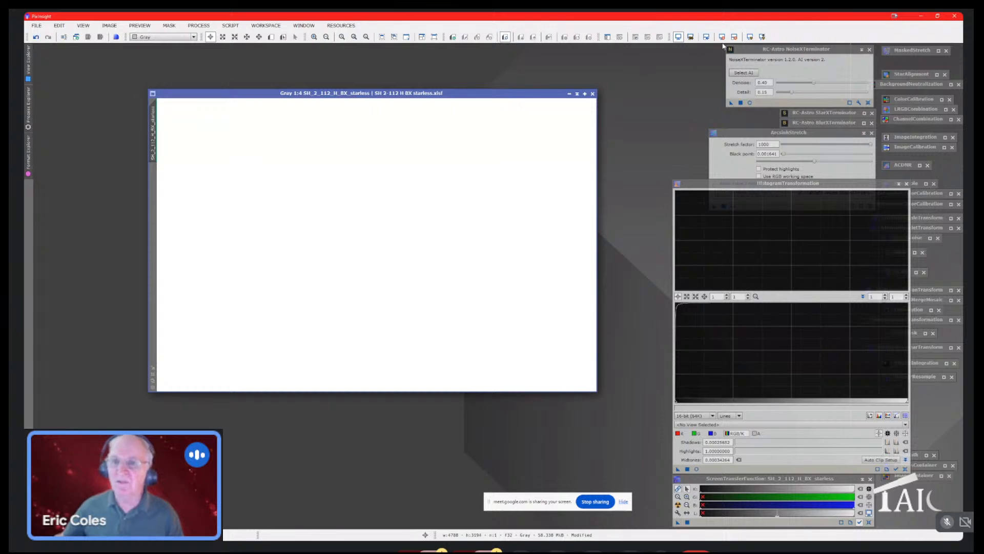
pyautogui.click(735, 37)
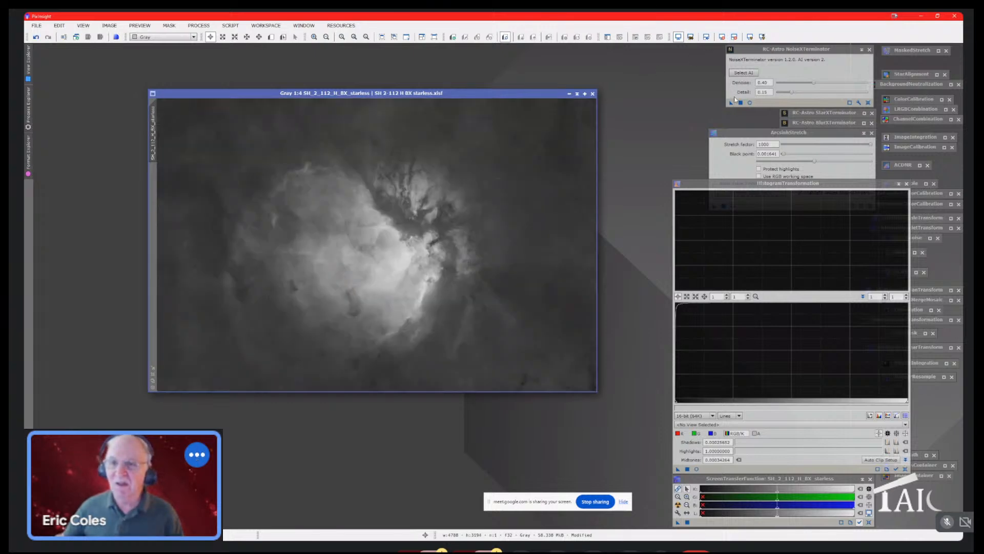
pyautogui.moveTo(731, 103); pyautogui.dragTo(499, 187)
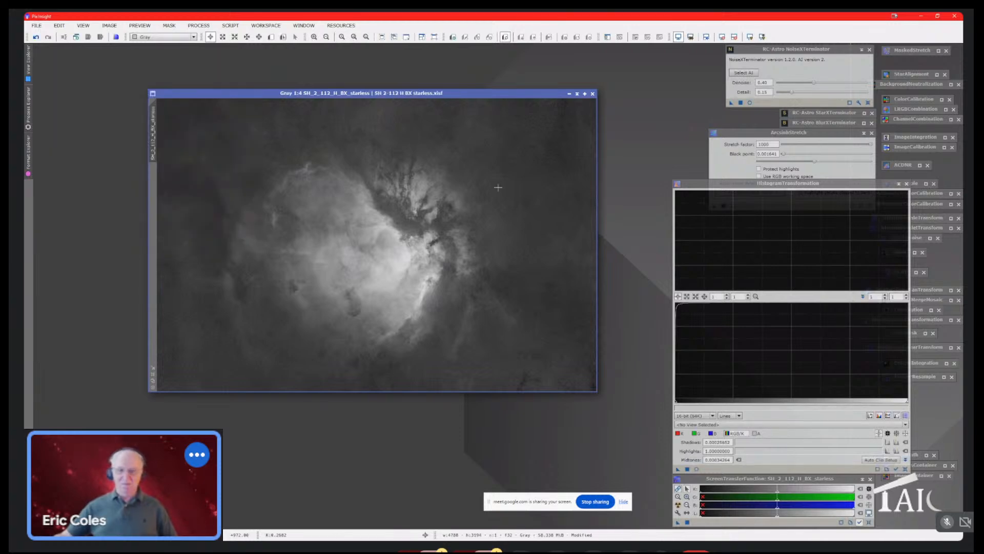
# Apply a reset HistogramTransformation to the starless H image with shadows at about 0.07 and midtones at about 0.40
pyautogui.click(717, 425)
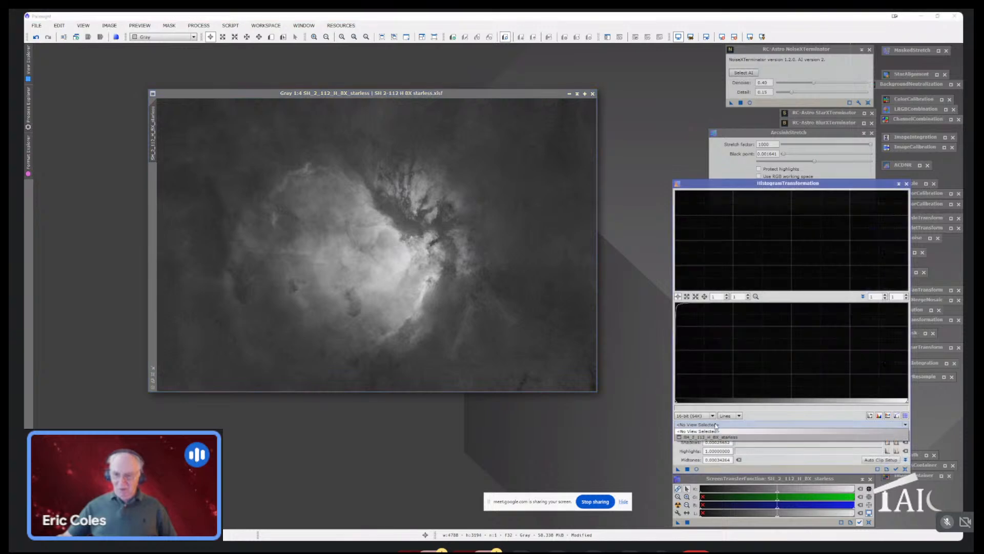
pyautogui.click(715, 436)
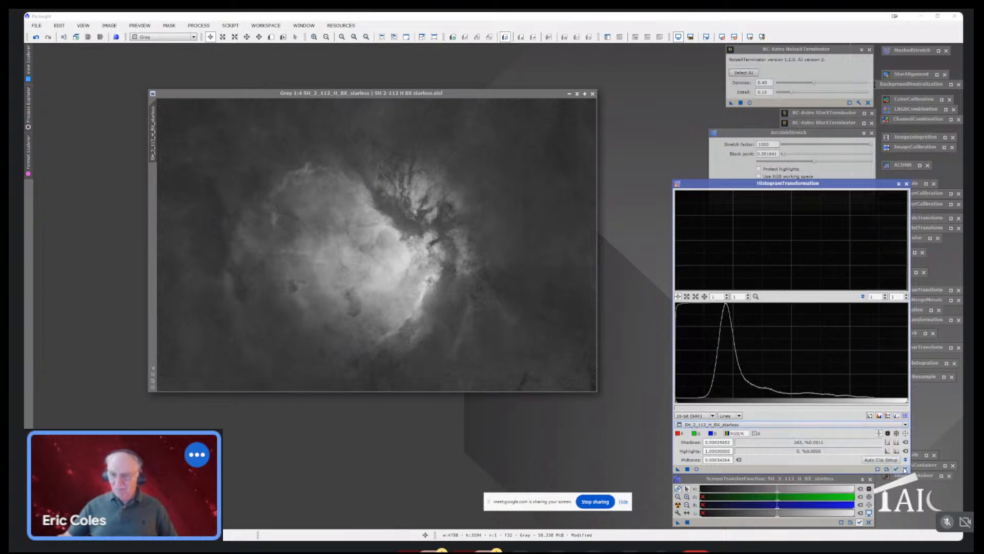
pyautogui.click(905, 469)
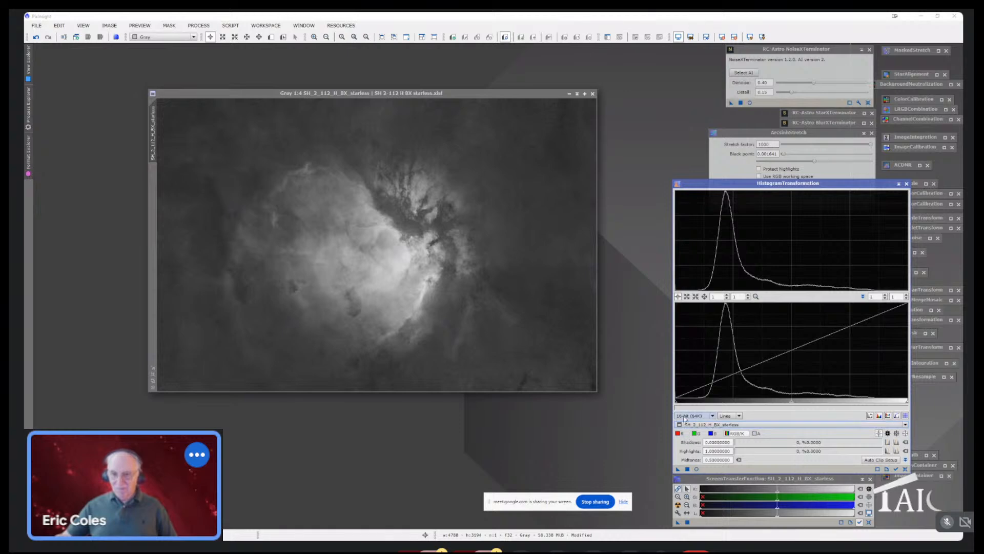
pyautogui.moveTo(677, 404); pyautogui.dragTo(691, 405)
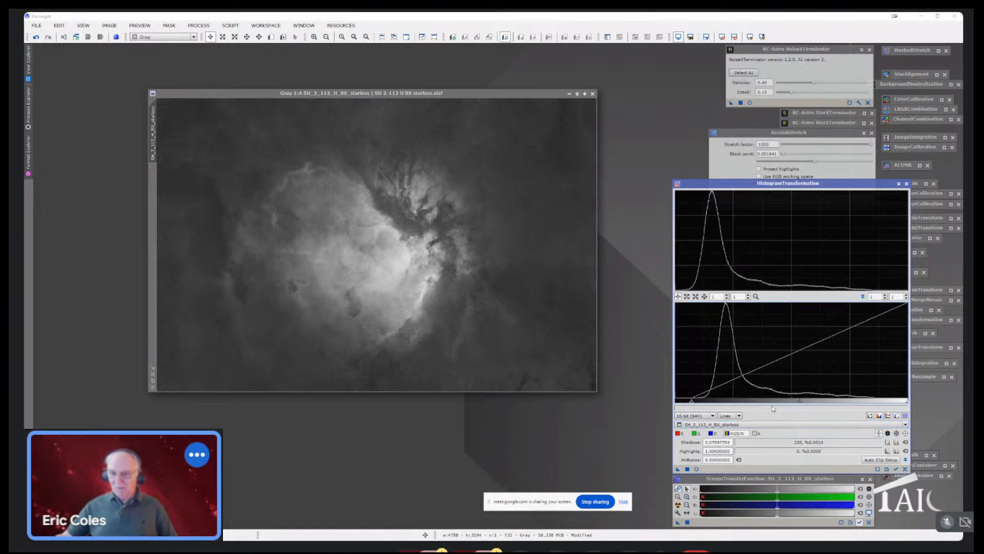
pyautogui.moveTo(800, 403); pyautogui.dragTo(778, 404)
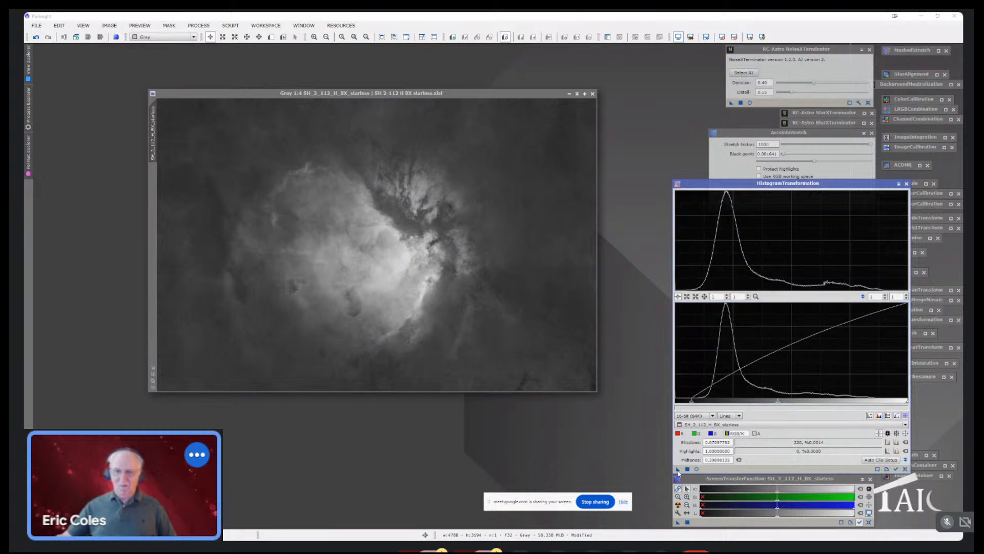
pyautogui.moveTo(677, 468); pyautogui.dragTo(515, 330)
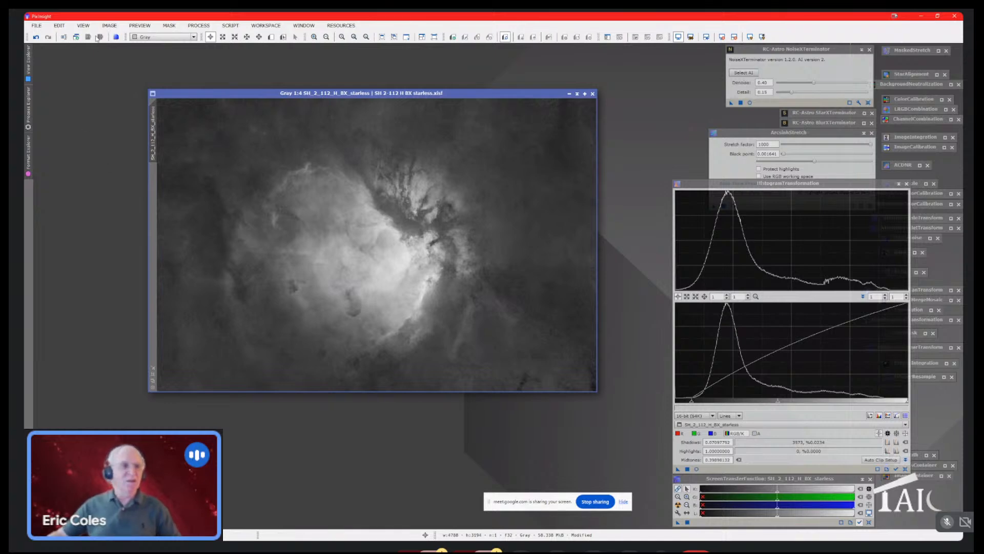
# Save the stretched H image as the 16-bit unsigned integer TIFF SH 2-112 H BX starless, and close its window, discarding unsaved changes
pyautogui.click(35, 25)
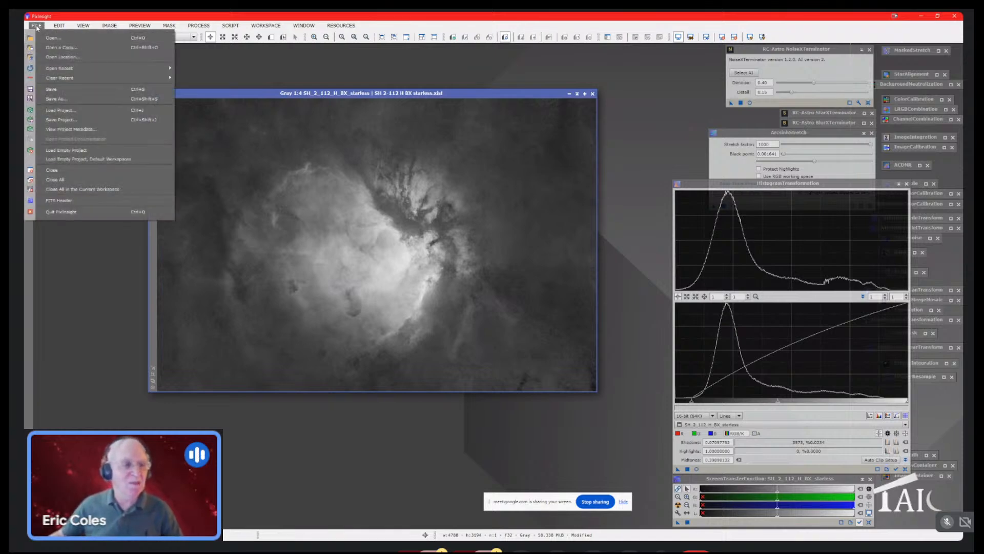
pyautogui.click(87, 98)
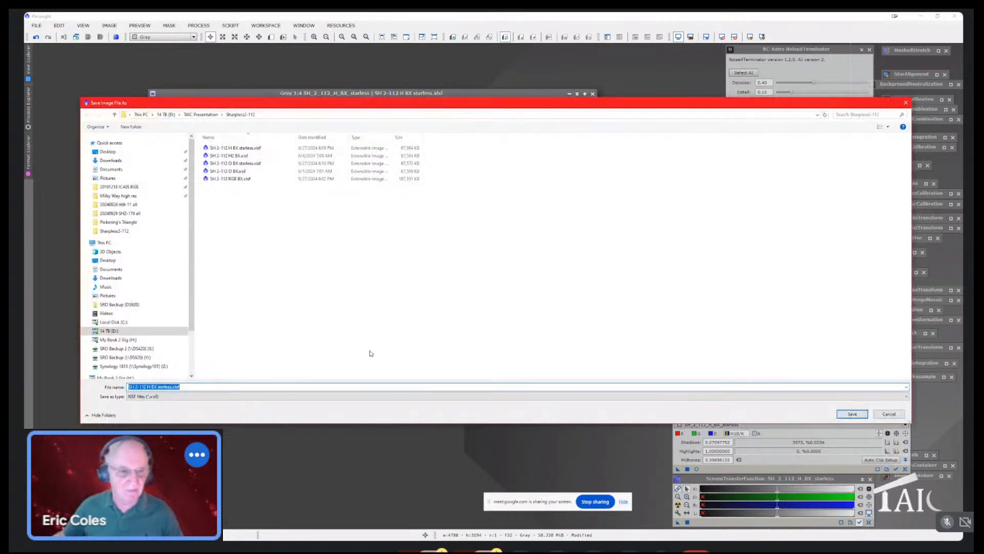
pyautogui.click(306, 396)
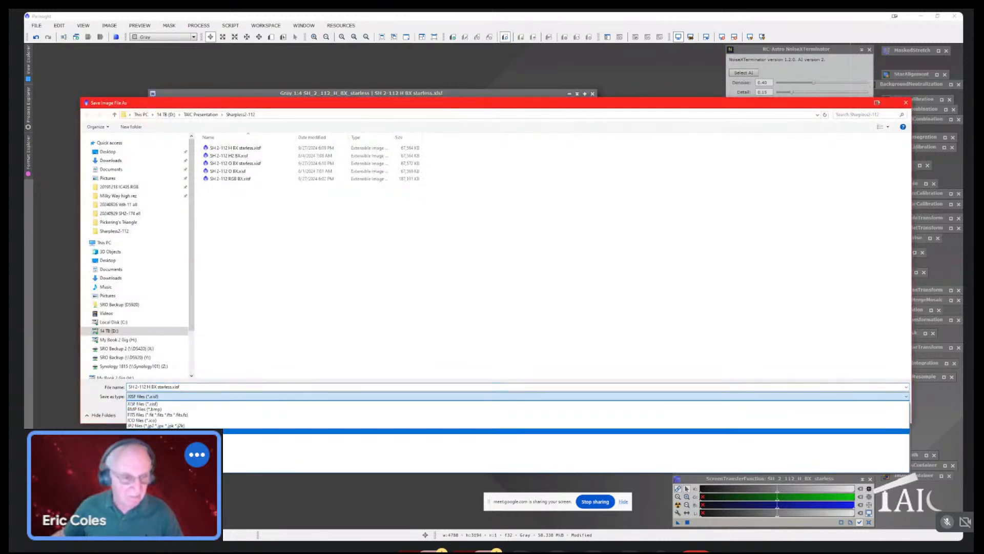
pyautogui.click(225, 430)
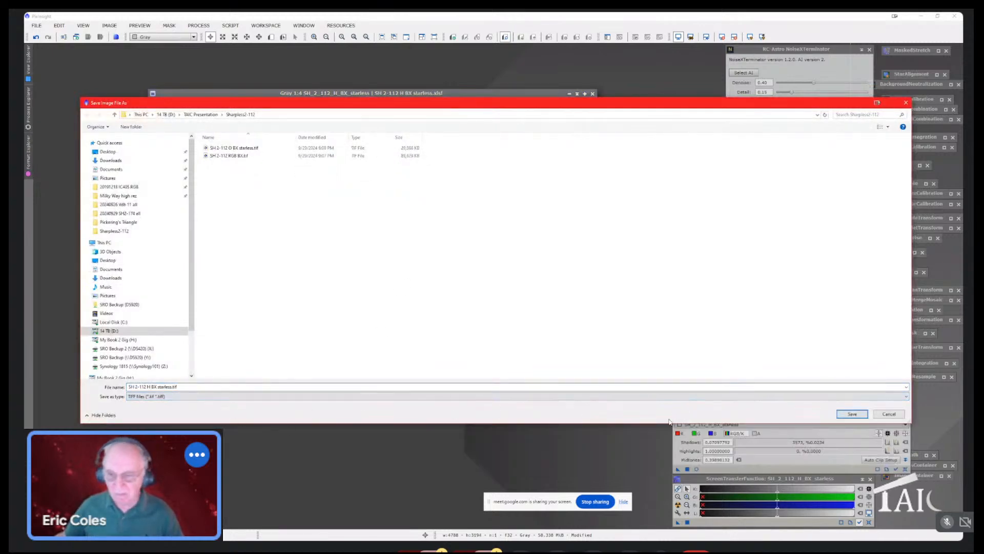
pyautogui.click(852, 414)
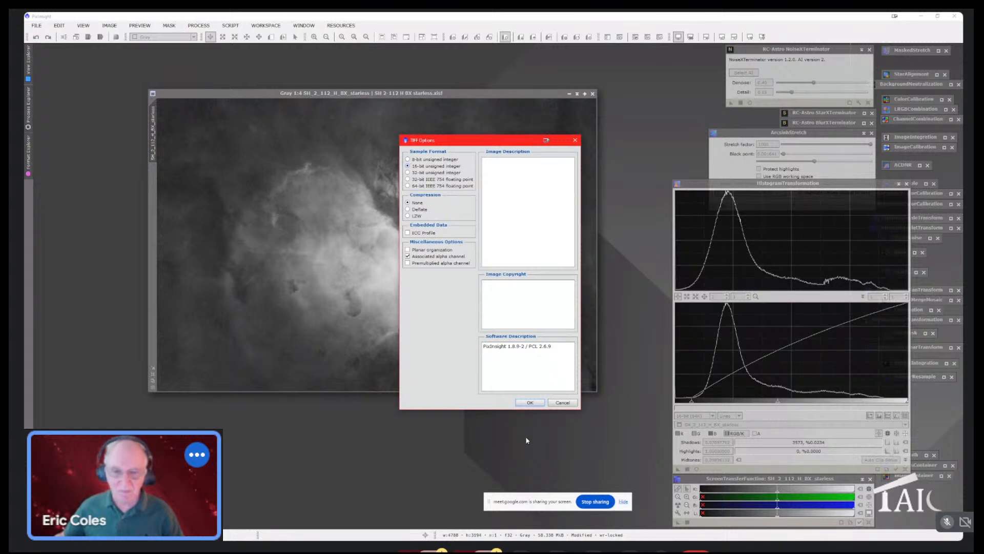
pyautogui.click(530, 402)
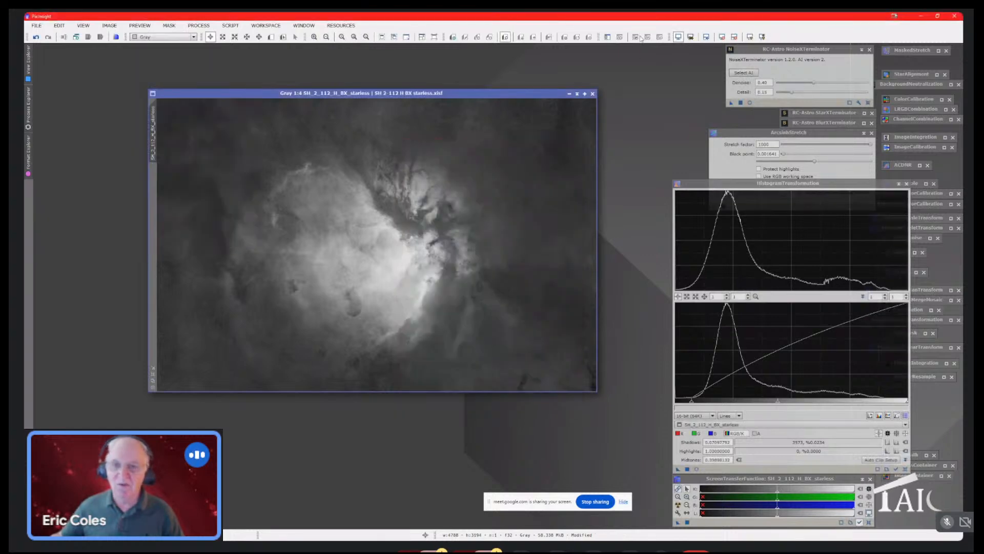
pyautogui.click(592, 93)
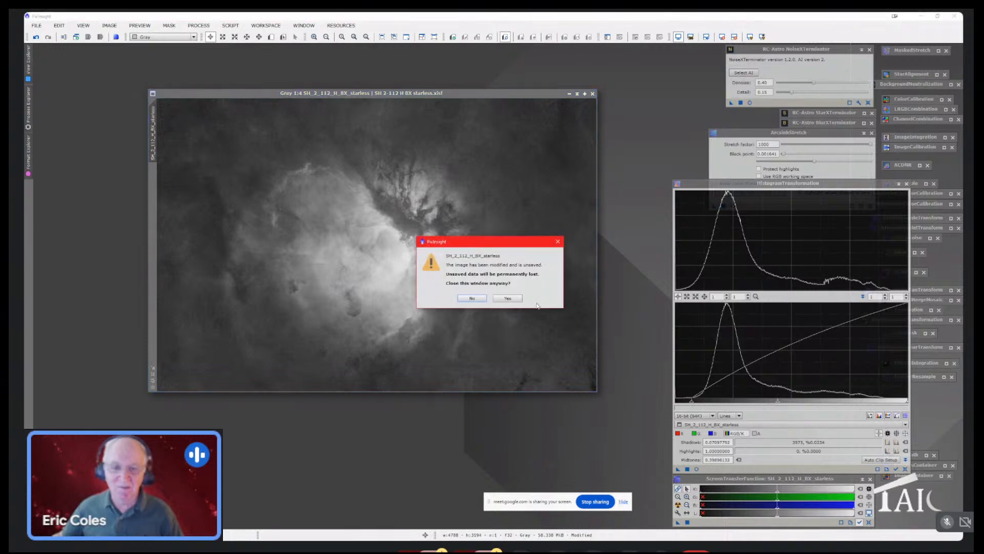
pyautogui.click(508, 298)
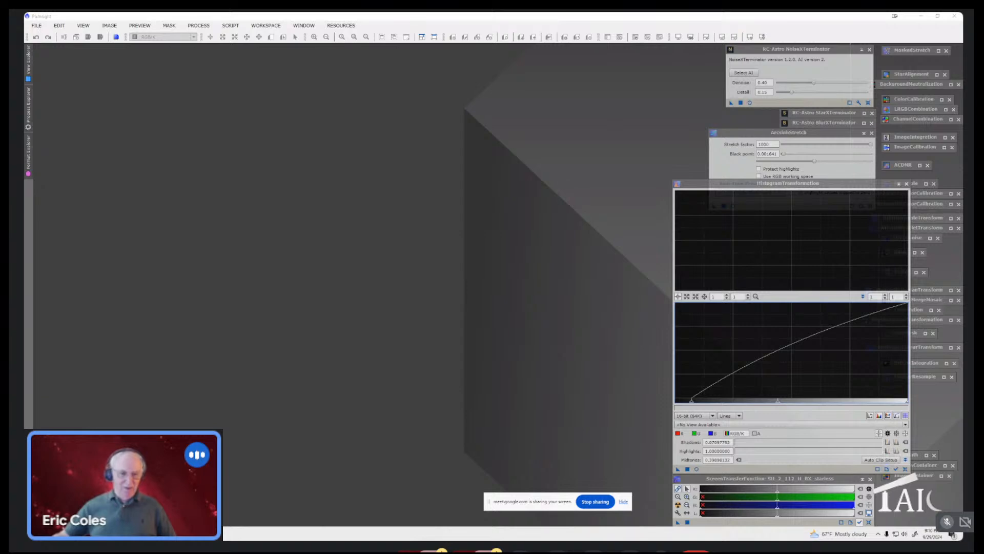
# Switch to Photoshop and start opening image files from disk
pyautogui.click(128, 533)
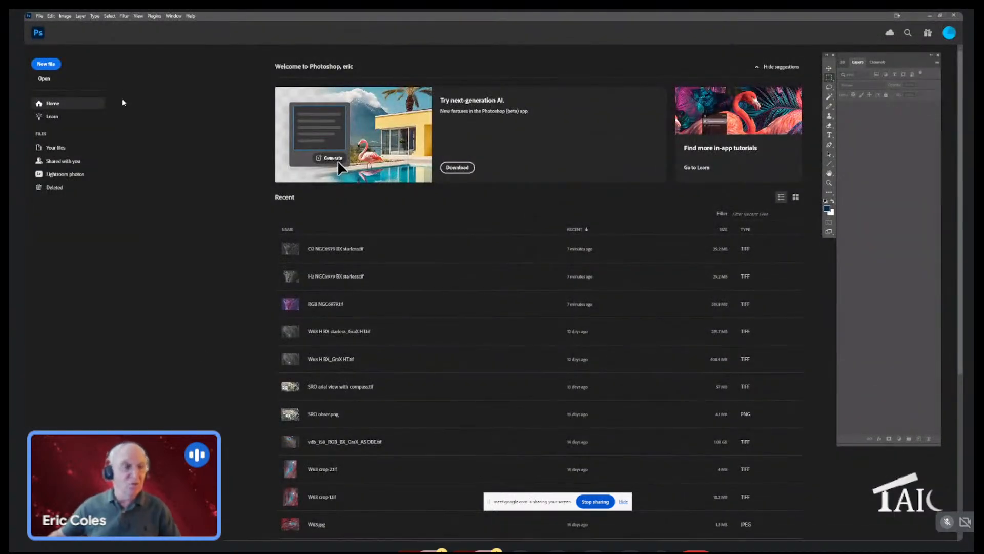
pyautogui.click(44, 17)
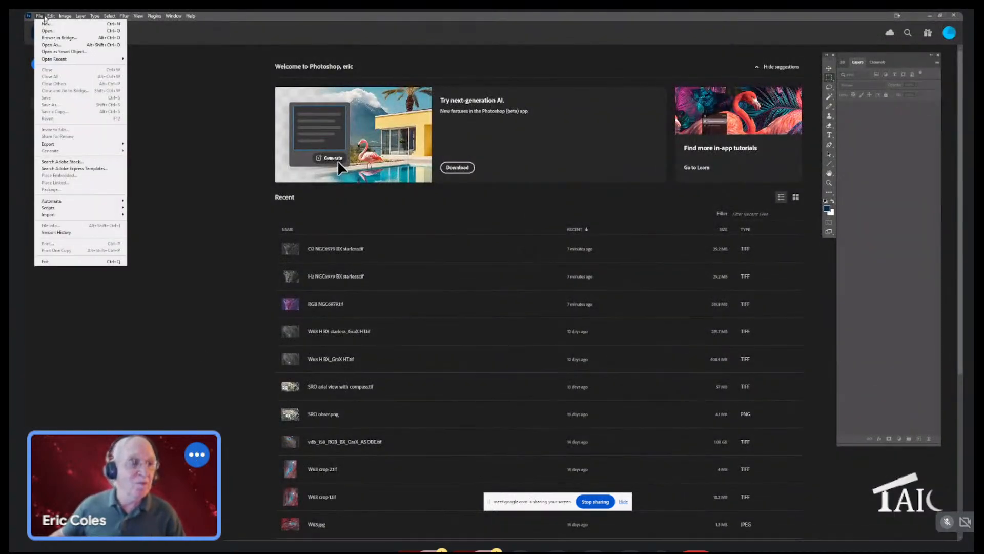
pyautogui.click(53, 31)
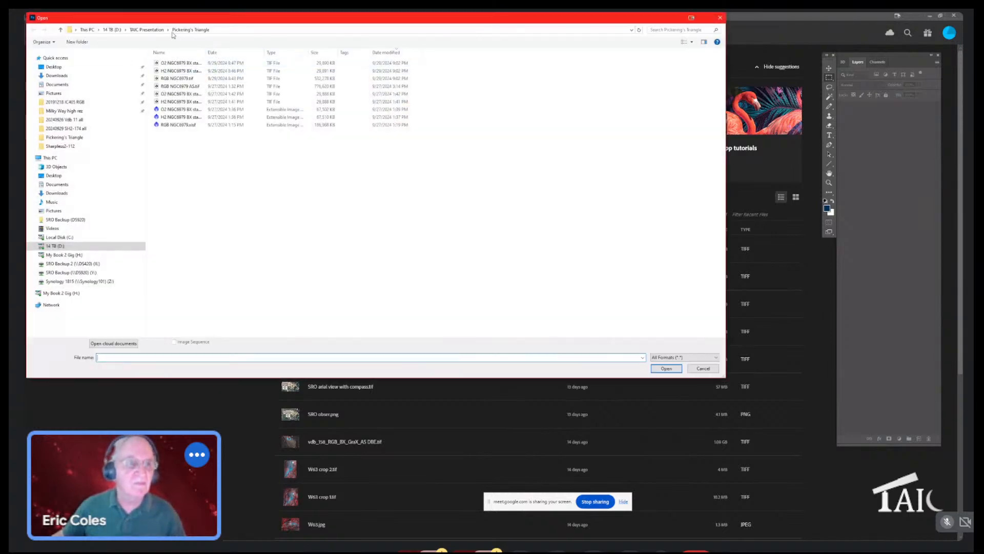
# Open the three SH 2-112 TIF images (H starless, O starless and RGB) from the Sharpless2-112 folder
pyautogui.click(148, 30)
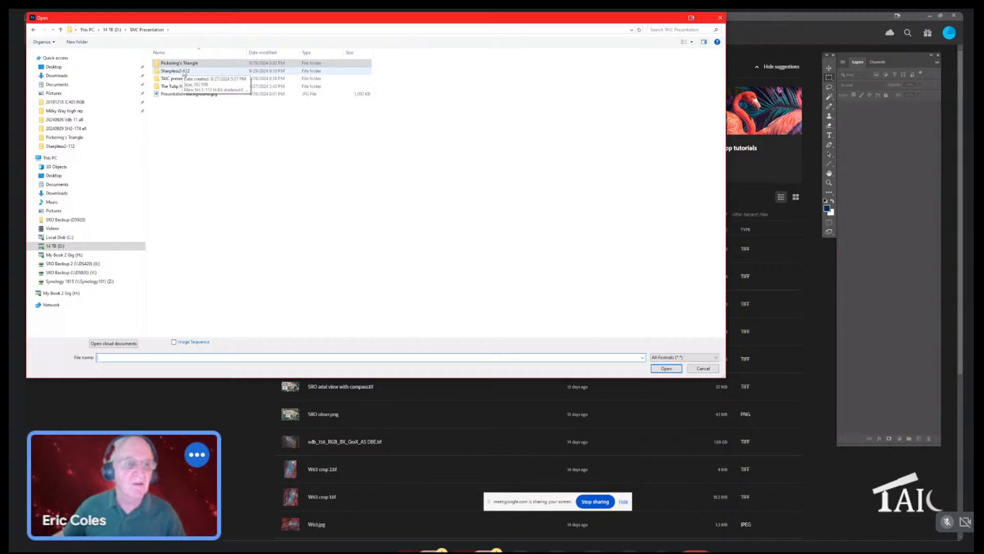
pyautogui.doubleClick(183, 72)
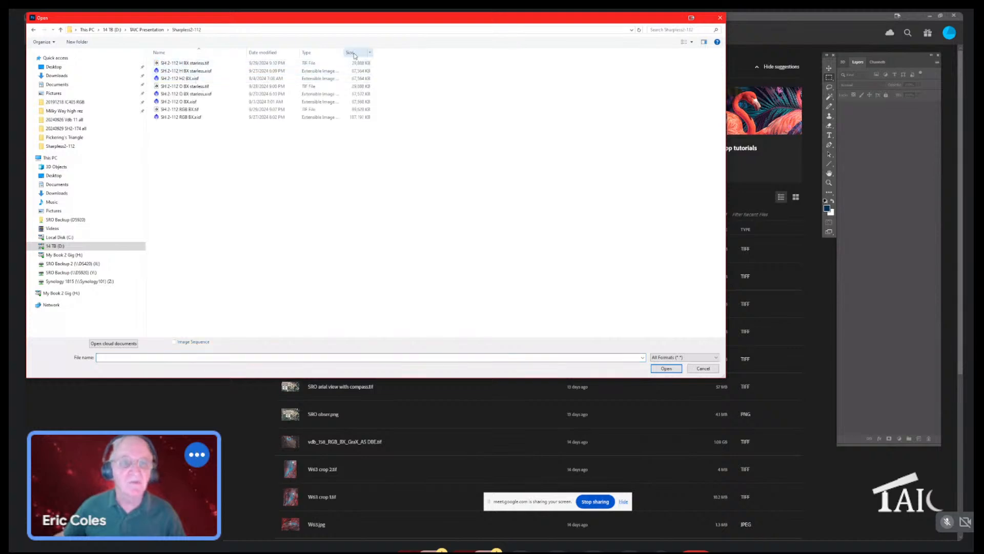
pyautogui.click(309, 53)
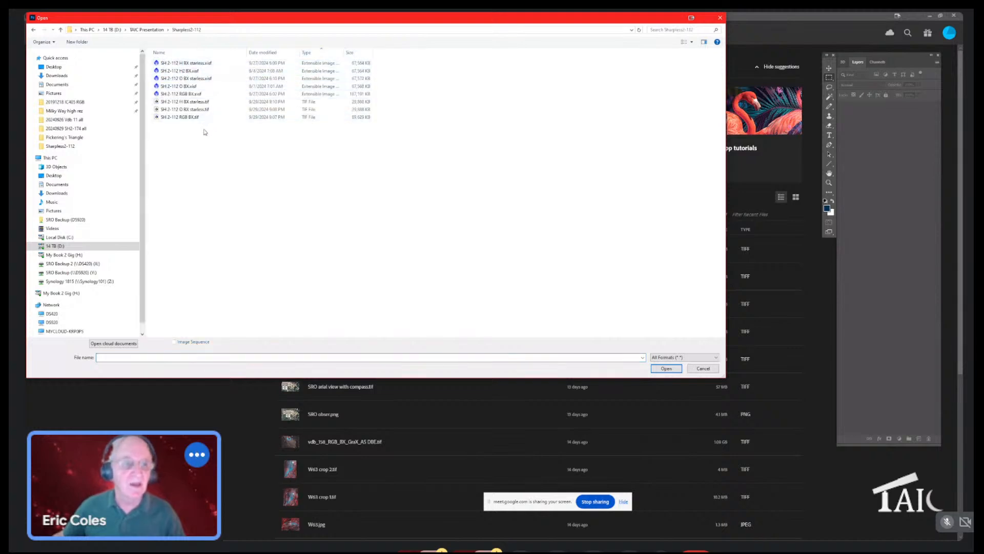
pyautogui.moveTo(204, 132); pyautogui.dragTo(196, 102)
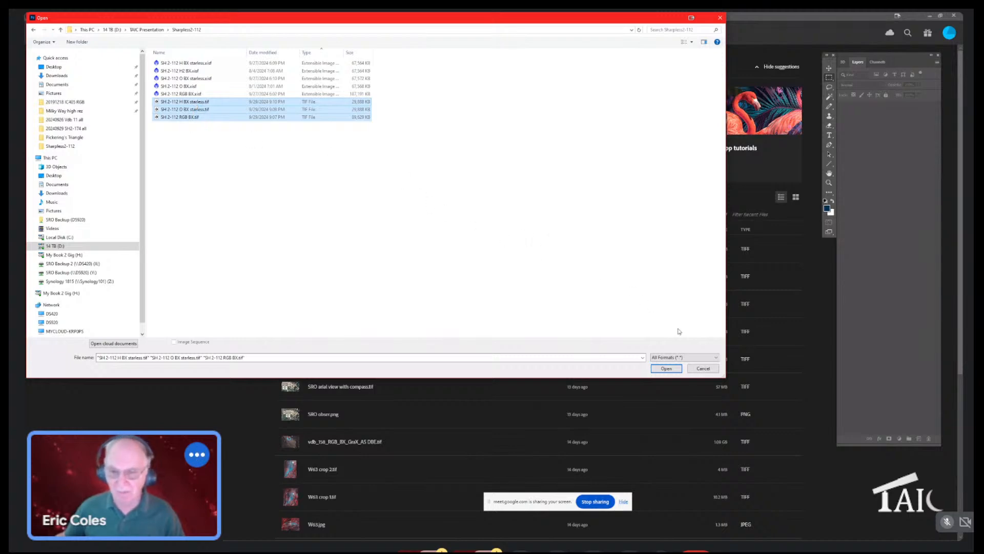
pyautogui.click(676, 369)
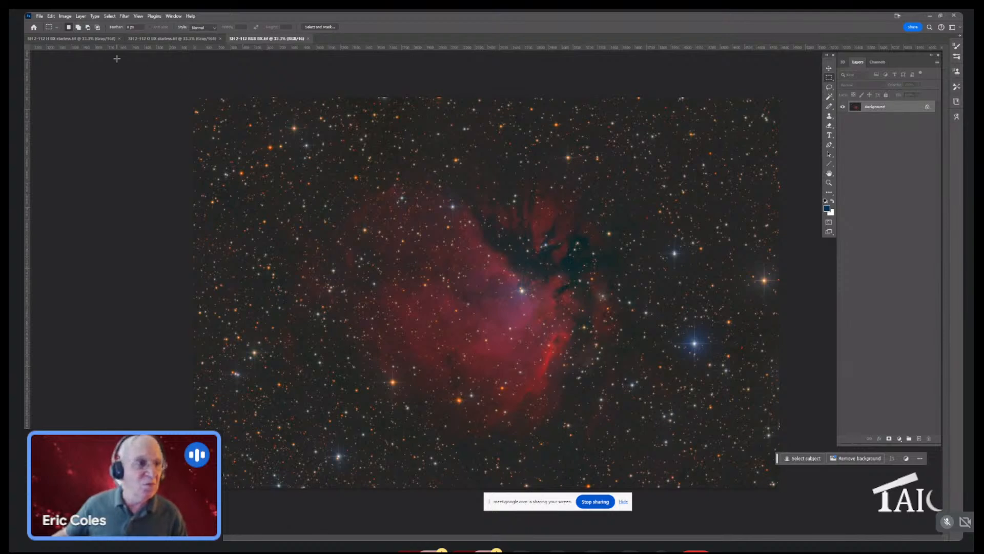
# Darken the H starless image with a Levels adjustment, raising the input black point to about 20
pyautogui.click(72, 38)
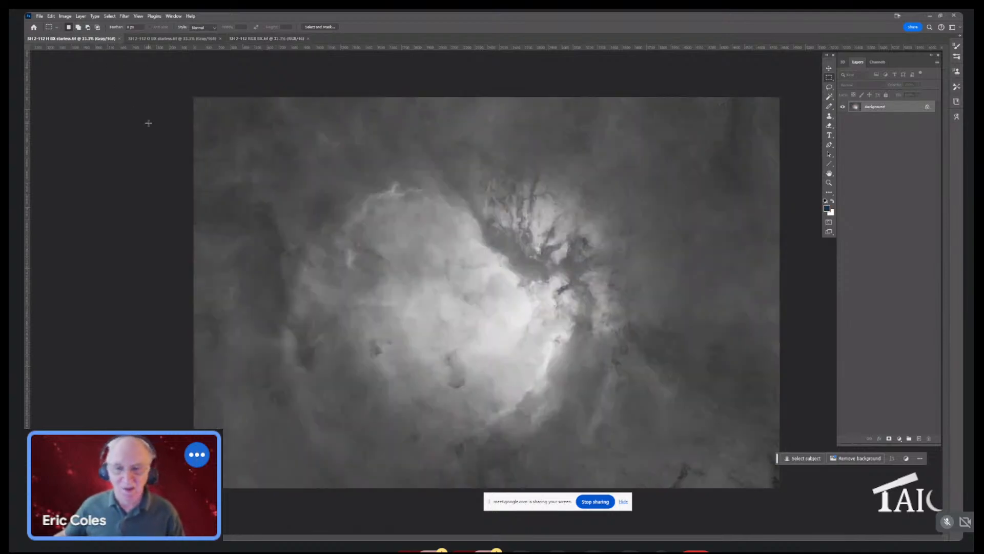
pyautogui.click(66, 16)
pyautogui.moveTo(92, 36)
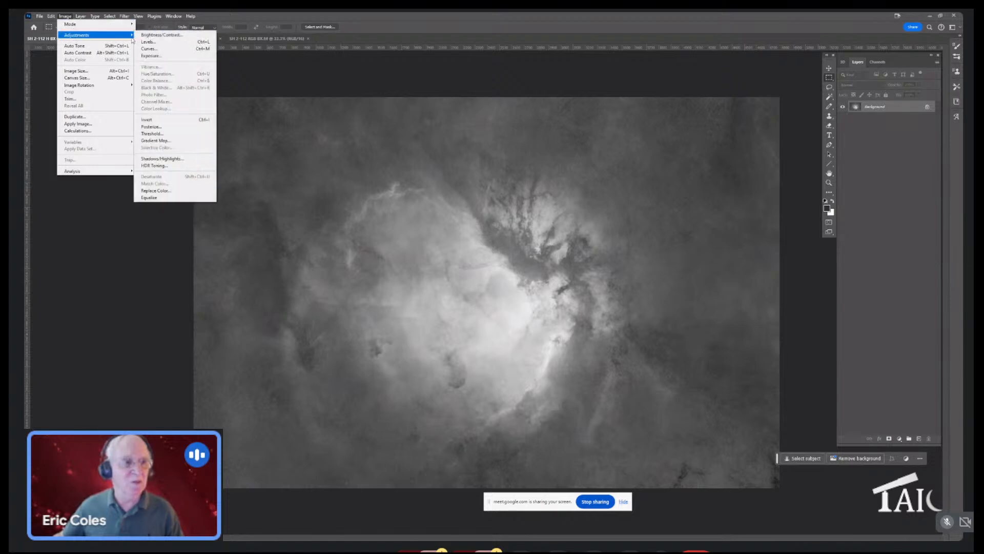
pyautogui.click(150, 42)
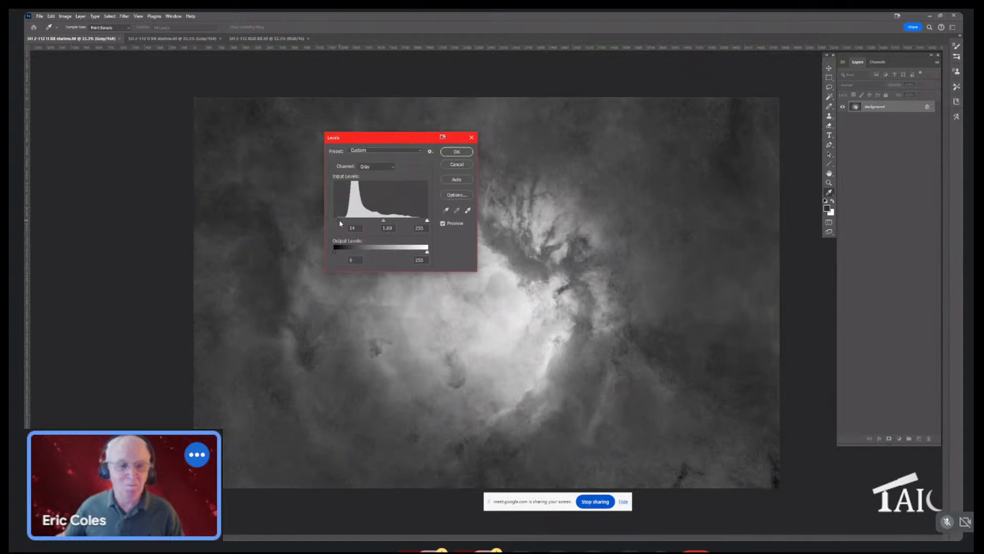
pyautogui.moveTo(340, 223); pyautogui.dragTo(344, 223)
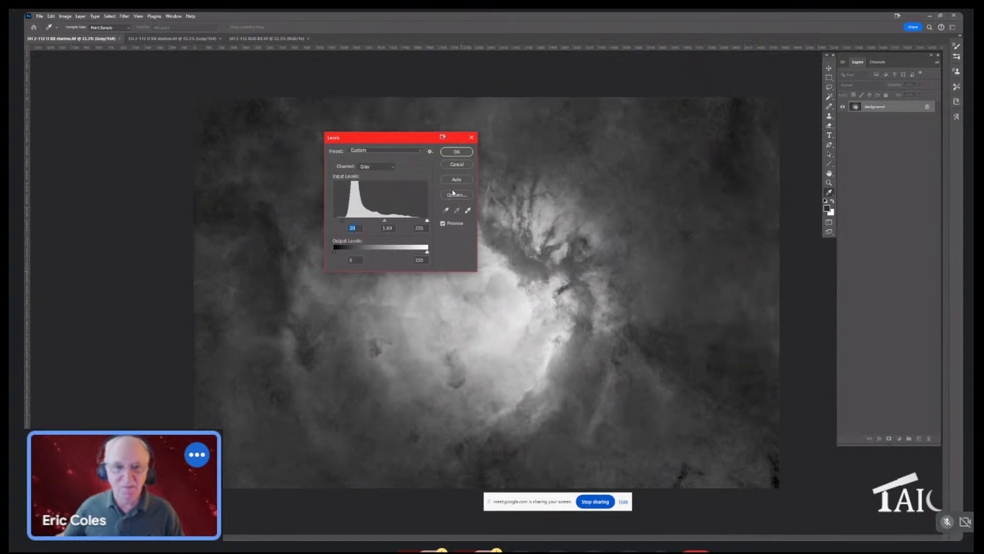
pyautogui.click(453, 154)
pyautogui.press('m')
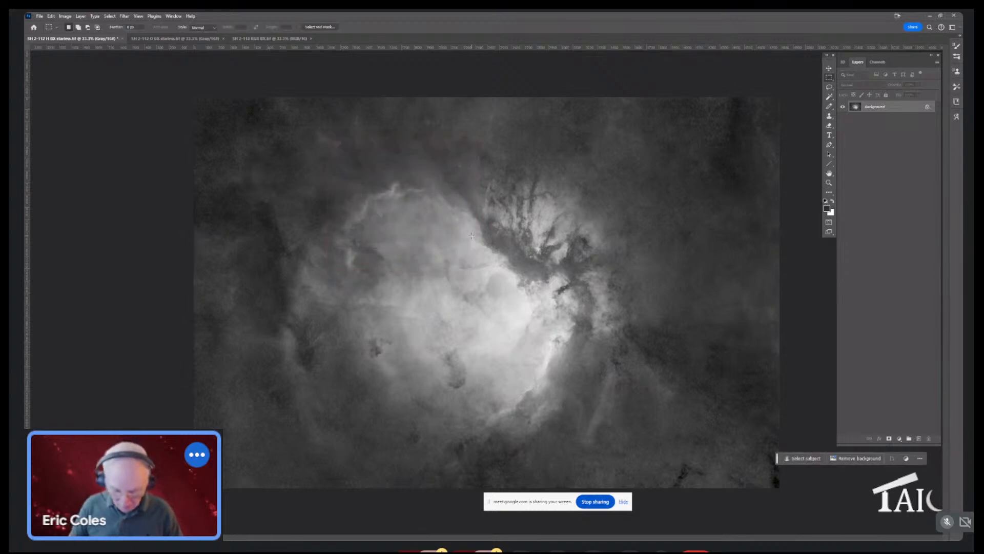
# Copy the entire H starless image and paste it as a new layer in the SH 2-112 RGB image
pyautogui.hotkey('ctrl', 'a')
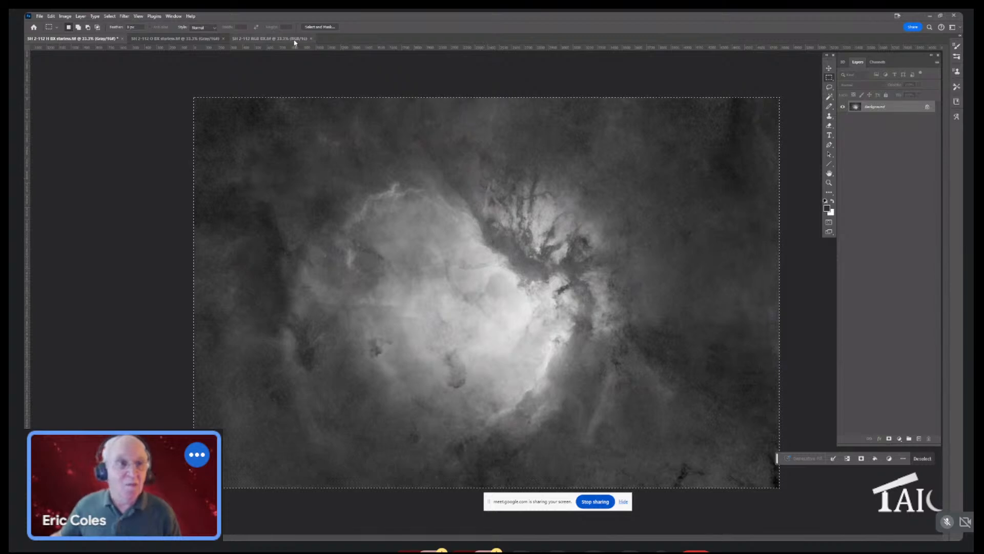
pyautogui.click(294, 39)
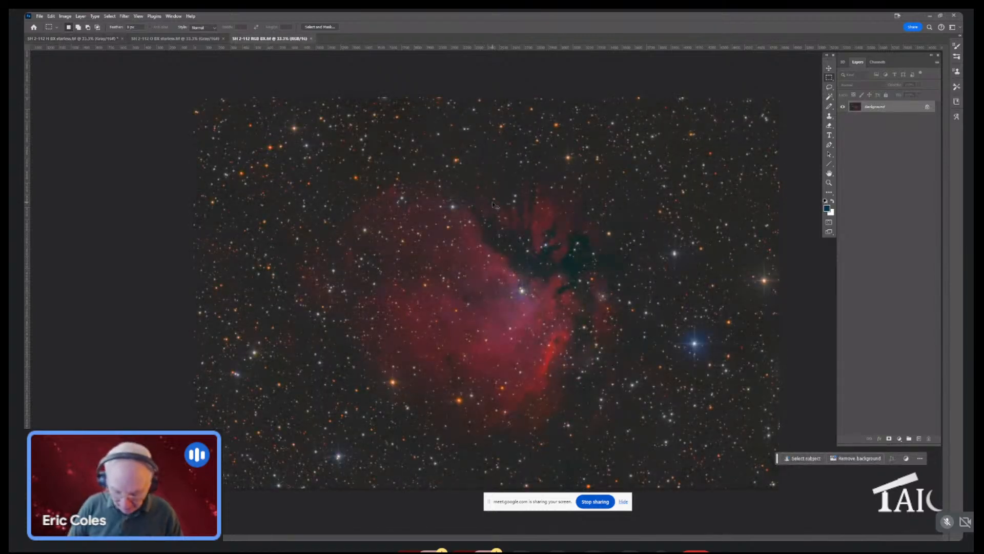
pyautogui.hotkey('ctrl', 'v')
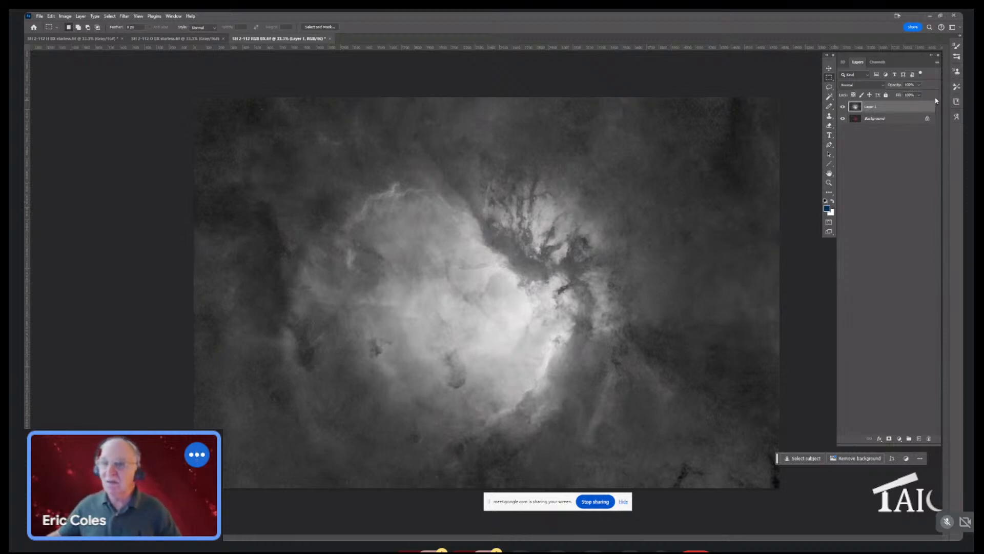
# Paint the pasted layer's entire Green channel black with the Pencil tool at 100% opacity and foreground color 000000
pyautogui.click(881, 62)
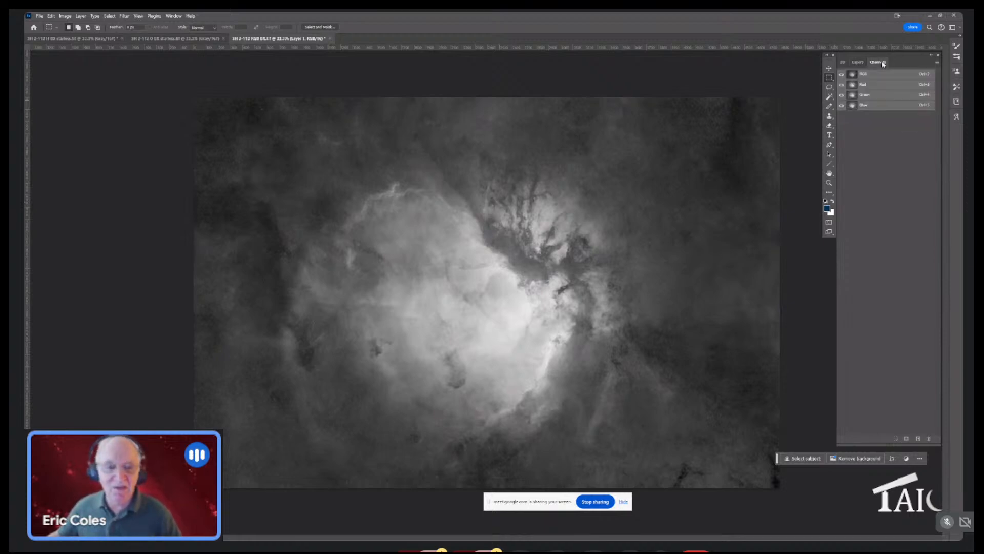
pyautogui.click(875, 95)
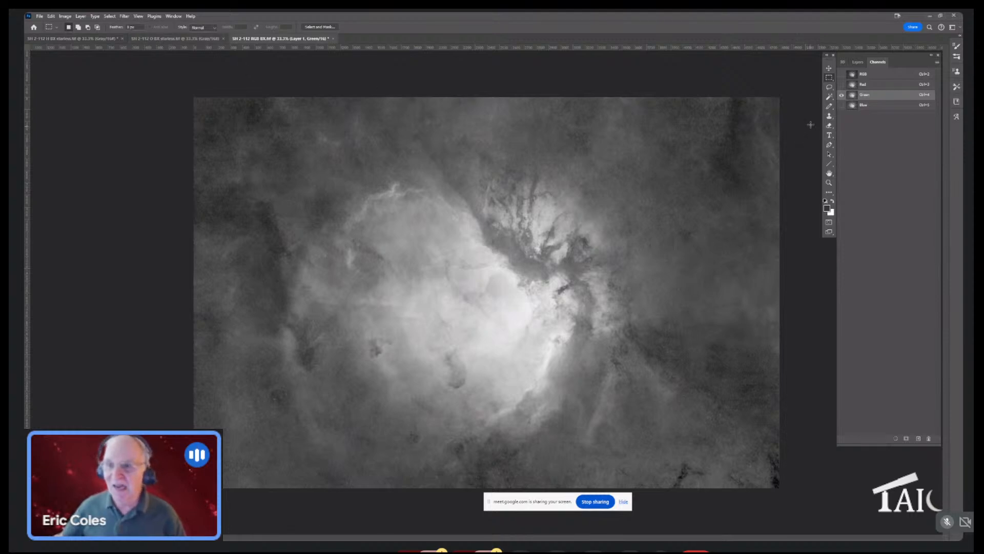
pyautogui.click(829, 108)
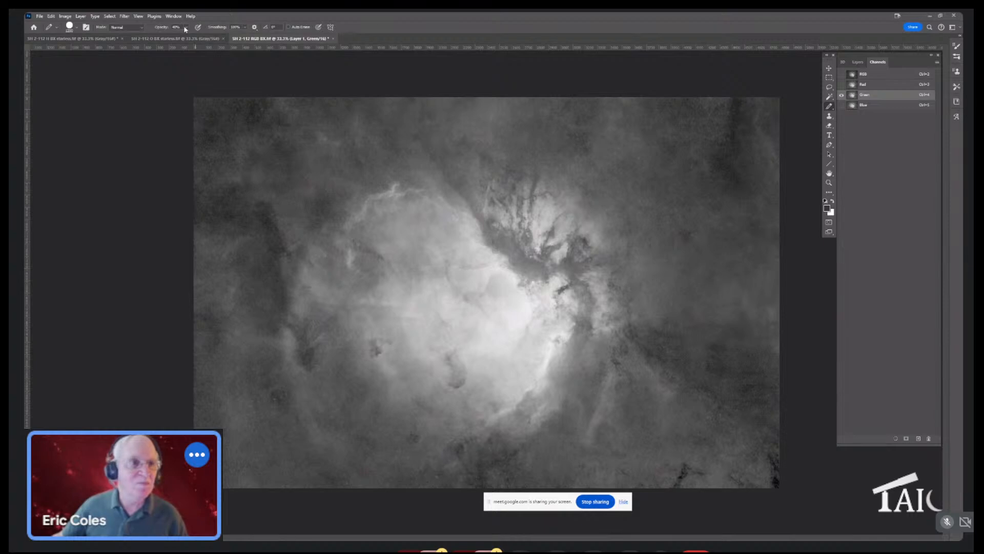
pyautogui.moveTo(187, 36); pyautogui.dragTo(207, 36)
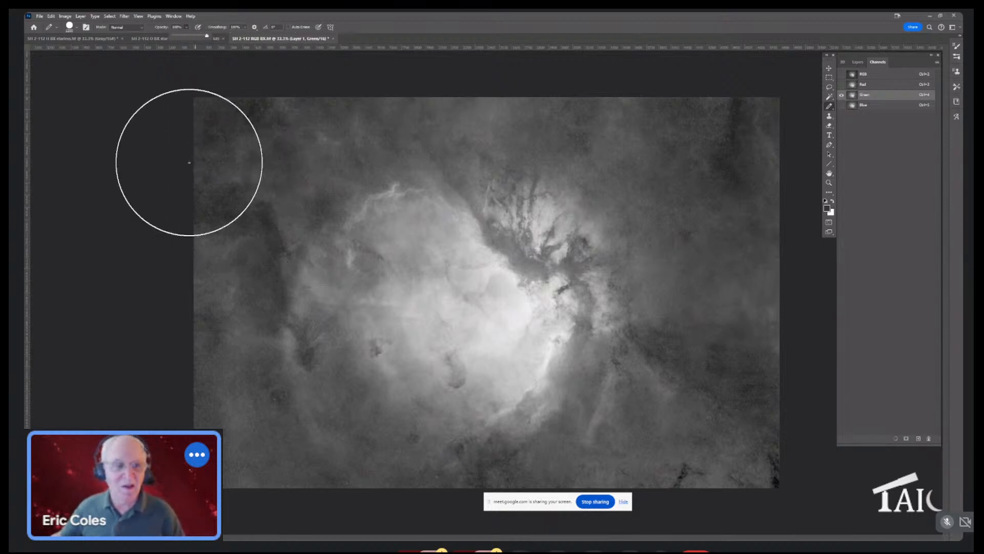
pyautogui.moveTo(179, 147)
pyautogui.mouseDown()
pyautogui.moveTo(608, 125)
pyautogui.moveTo(743, 135)
pyautogui.moveTo(570, 149)
pyautogui.mouseUp()
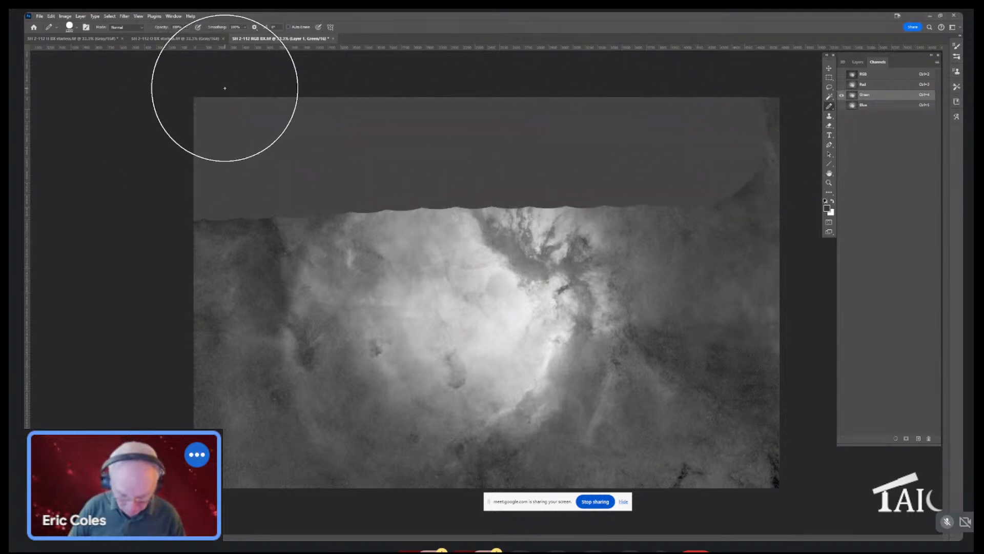
pyautogui.hotkey('ctrl', 'z')
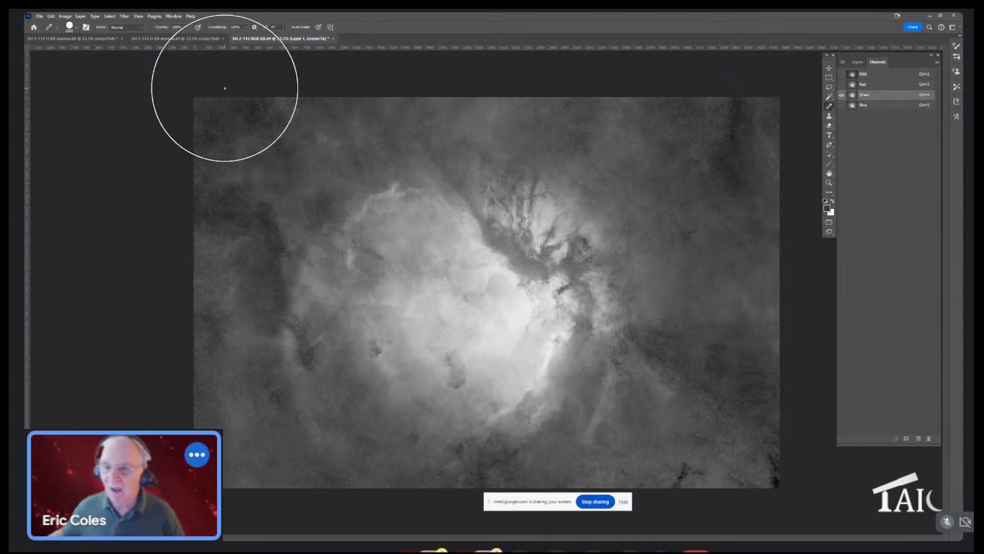
pyautogui.click(827, 208)
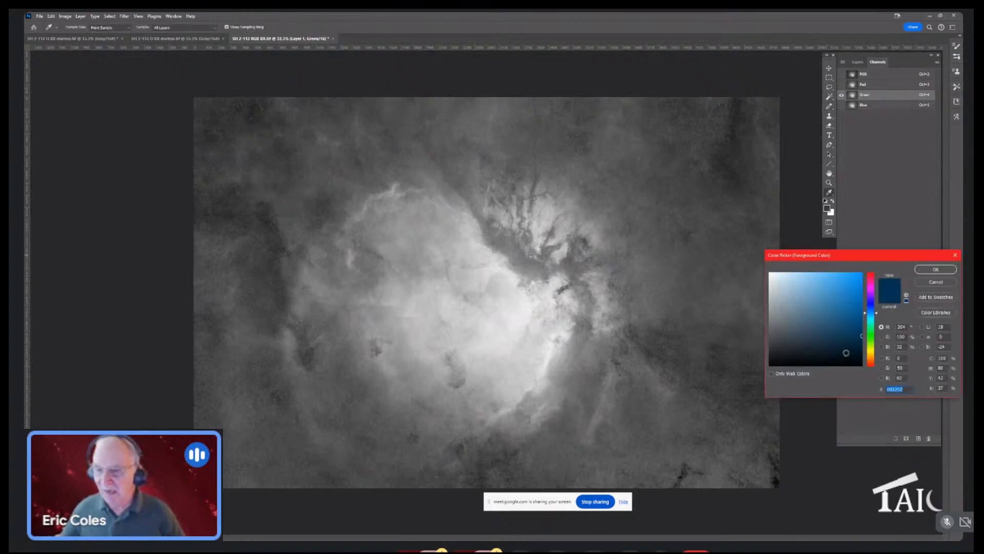
pyautogui.moveTo(860, 341); pyautogui.dragTo(868, 370)
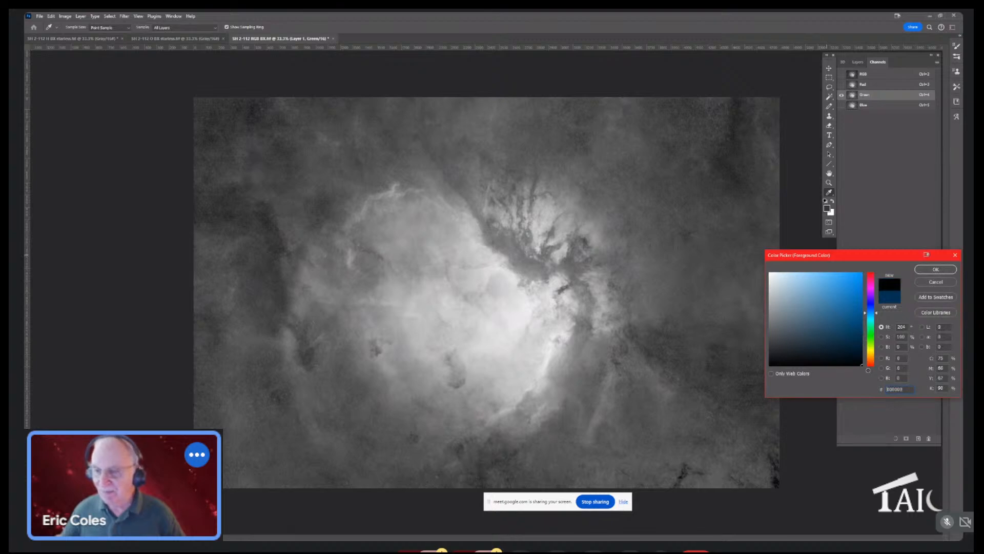
pyautogui.click(935, 269)
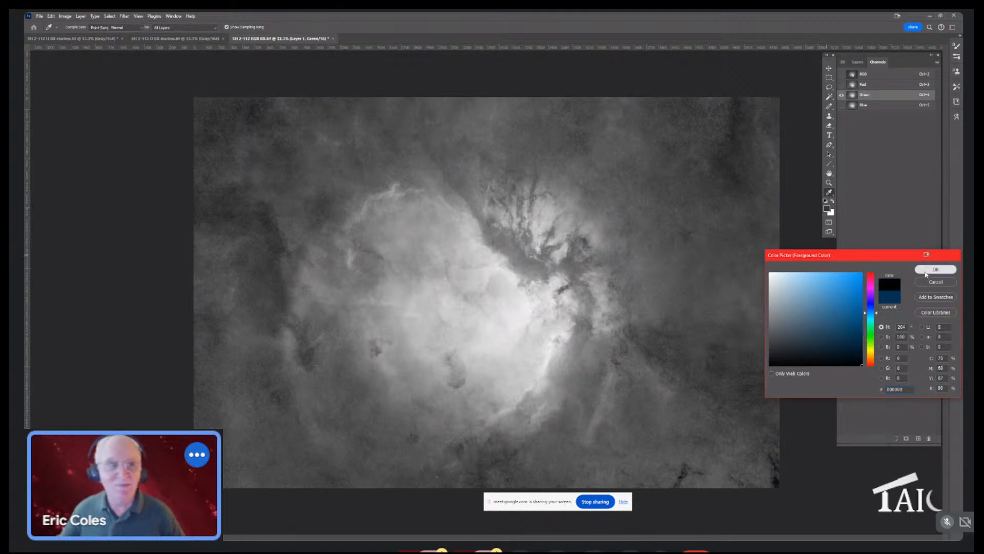
pyautogui.press('b')
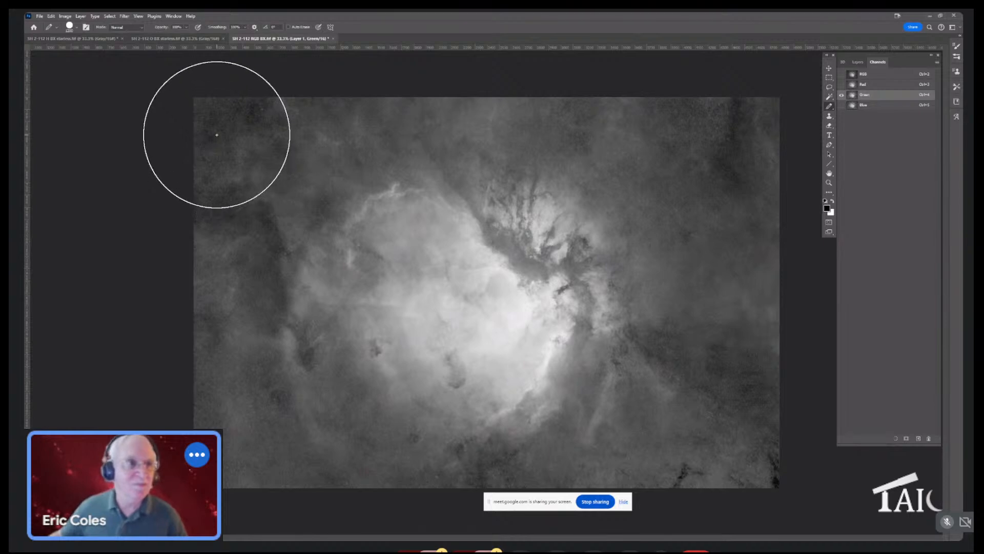
pyautogui.moveTo(217, 135)
pyautogui.mouseDown()
pyautogui.moveTo(624, 116)
pyautogui.moveTo(923, 125)
pyautogui.moveTo(462, 198)
pyautogui.moveTo(23, 242)
pyautogui.moveTo(637, 268)
pyautogui.moveTo(901, 264)
pyautogui.moveTo(92, 401)
pyautogui.moveTo(84, 365)
pyautogui.moveTo(549, 395)
pyautogui.moveTo(830, 395)
pyautogui.moveTo(908, 468)
pyautogui.moveTo(23, 462)
pyautogui.mouseUp()
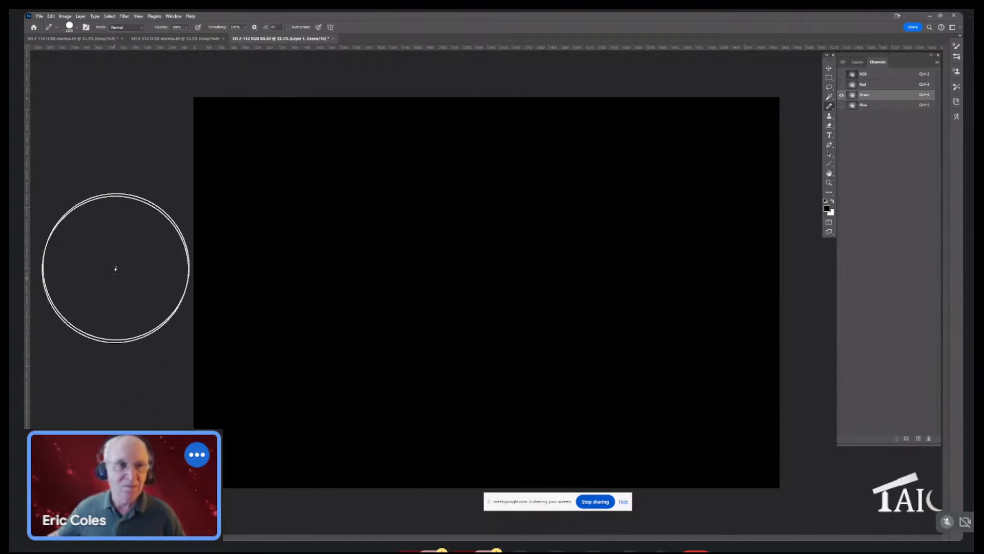
# Darken the pasted layer's Blue channel by painting black over it at 50% pencil opacity, and return to the RGB composite
pyautogui.click(876, 106)
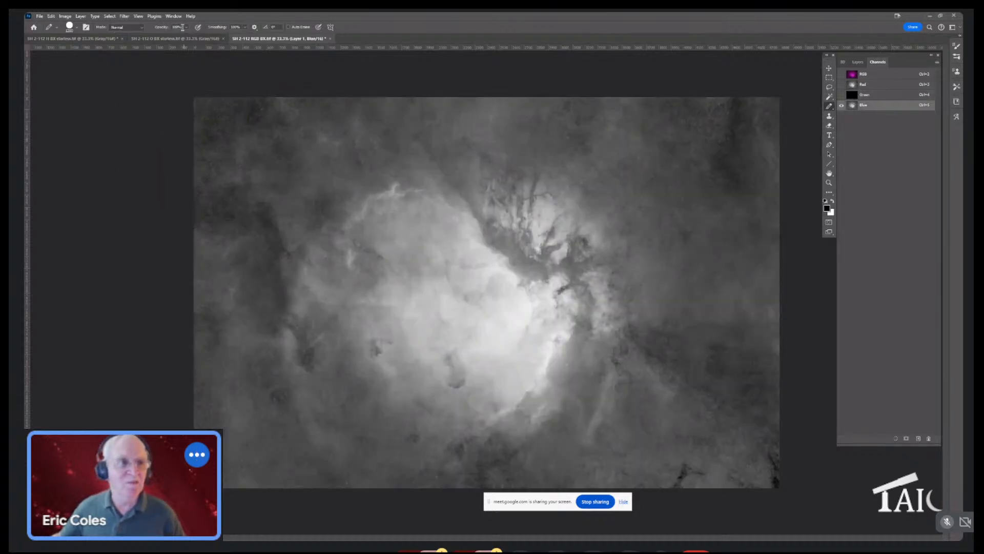
pyautogui.moveTo(183, 27); pyautogui.dragTo(158, 29)
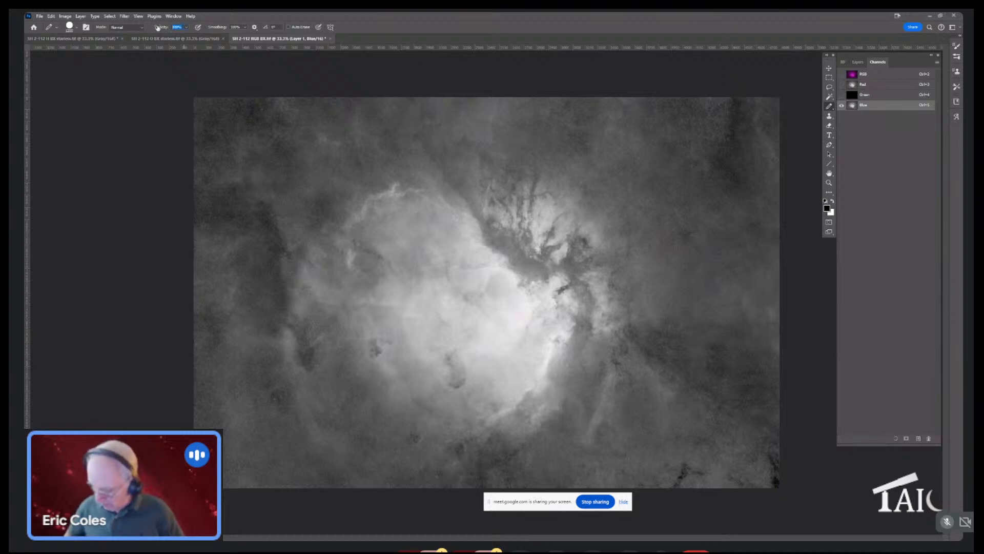
pyautogui.write('30')
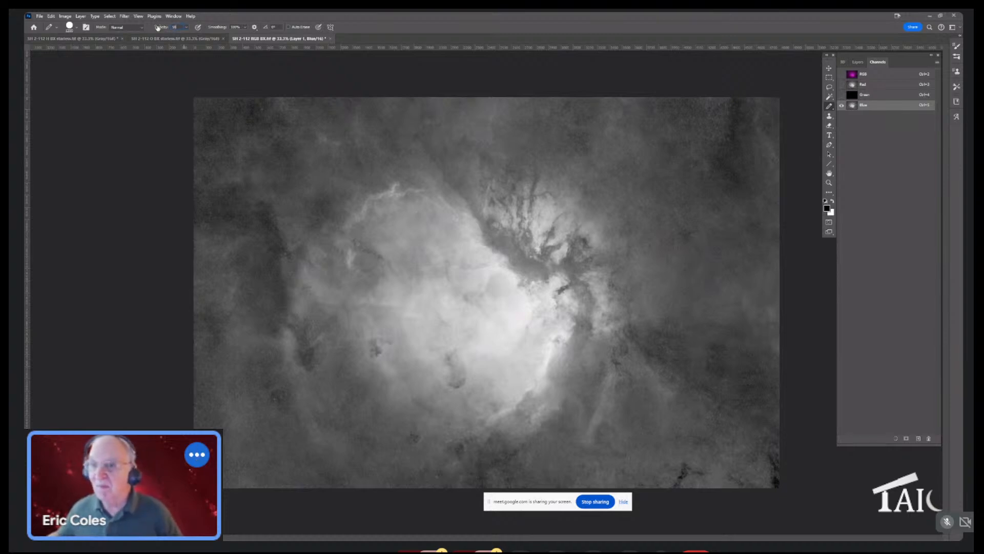
pyautogui.moveTo(160, 109)
pyautogui.mouseDown()
pyautogui.moveTo(374, 90)
pyautogui.moveTo(567, 87)
pyautogui.moveTo(836, 106)
pyautogui.moveTo(867, 118)
pyautogui.moveTo(873, 135)
pyautogui.moveTo(783, 170)
pyautogui.moveTo(194, 195)
pyautogui.moveTo(80, 213)
pyautogui.moveTo(284, 201)
pyautogui.moveTo(850, 250)
pyautogui.moveTo(543, 259)
pyautogui.moveTo(109, 307)
pyautogui.moveTo(162, 295)
pyautogui.moveTo(833, 356)
pyautogui.moveTo(622, 380)
pyautogui.moveTo(241, 399)
pyautogui.moveTo(62, 392)
pyautogui.moveTo(305, 396)
pyautogui.moveTo(634, 373)
pyautogui.moveTo(749, 354)
pyautogui.moveTo(769, 321)
pyautogui.moveTo(755, 448)
pyautogui.moveTo(146, 433)
pyautogui.moveTo(88, 450)
pyautogui.moveTo(732, 448)
pyautogui.mouseUp()
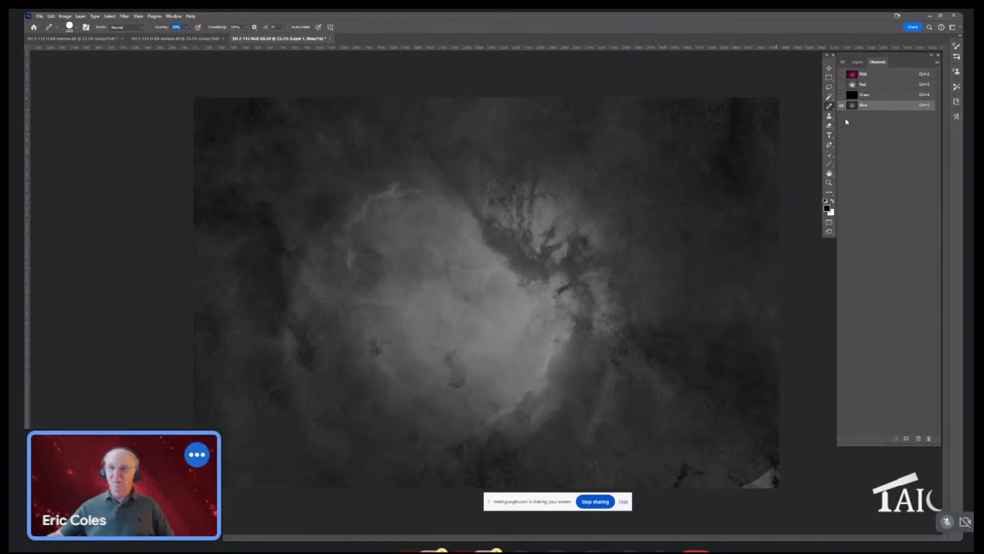
pyautogui.click(875, 77)
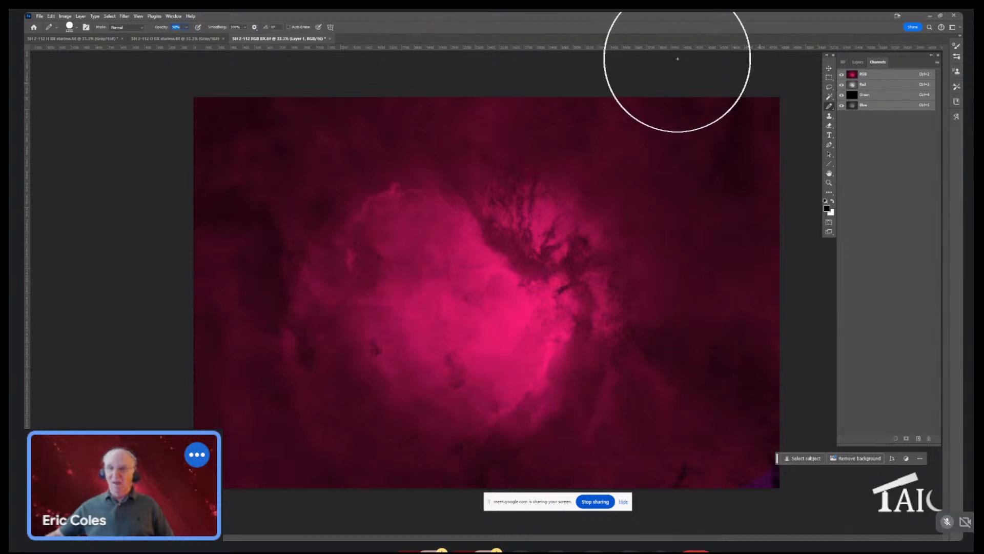
# Set the blend mode of the red-tinted H layer to Lighten over the RGB background
pyautogui.click(857, 63)
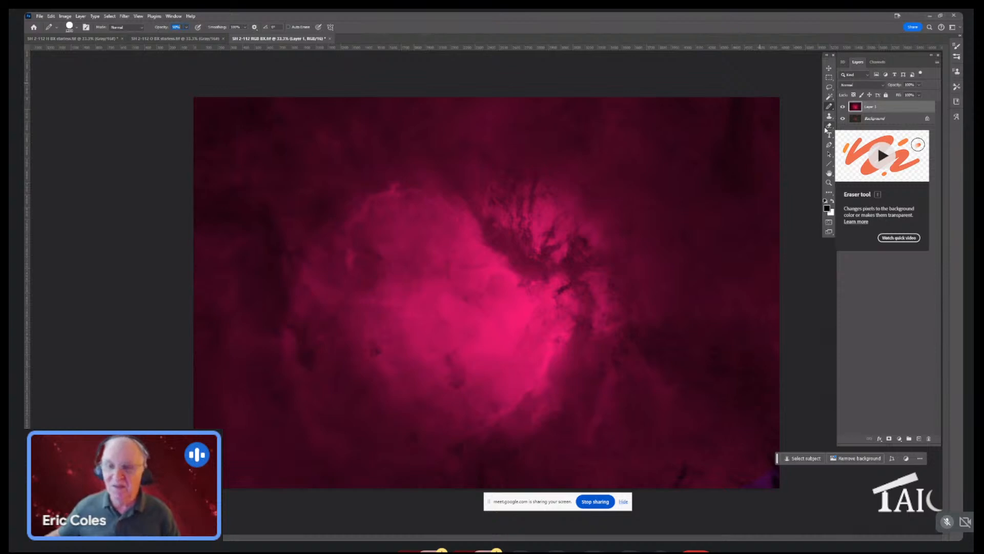
pyautogui.click(877, 85)
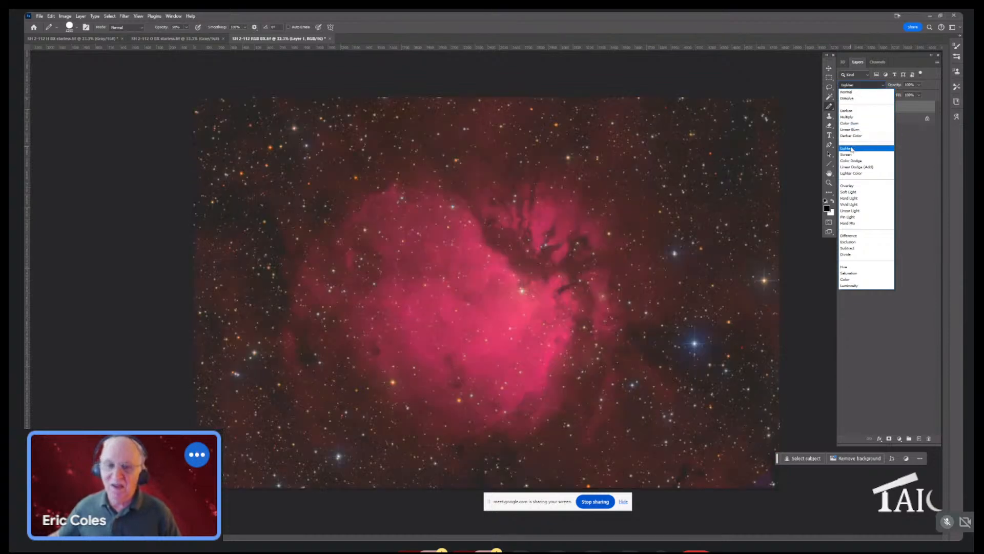
pyautogui.click(846, 148)
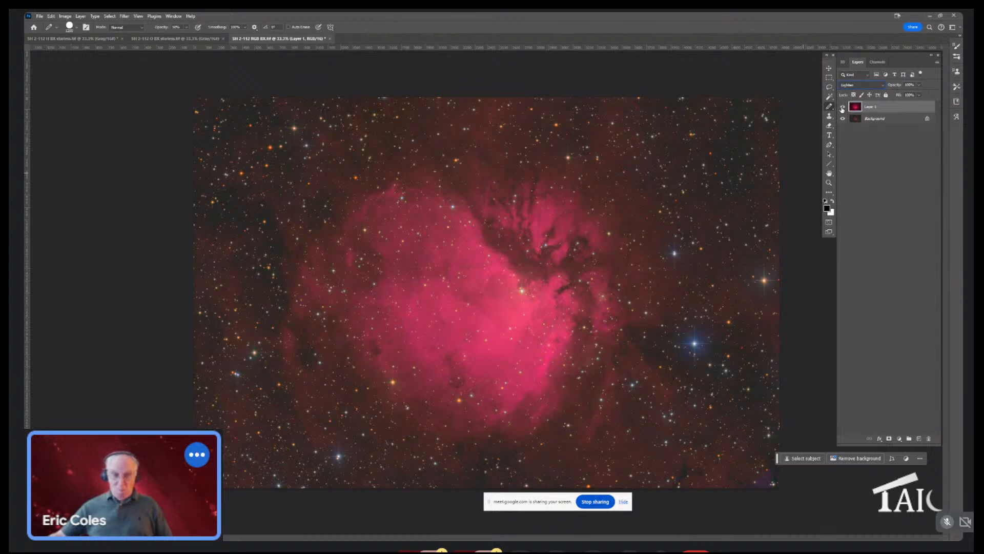
# Compare the RGB image with and without the H layer by toggling that layer's visibility
pyautogui.click(842, 108)
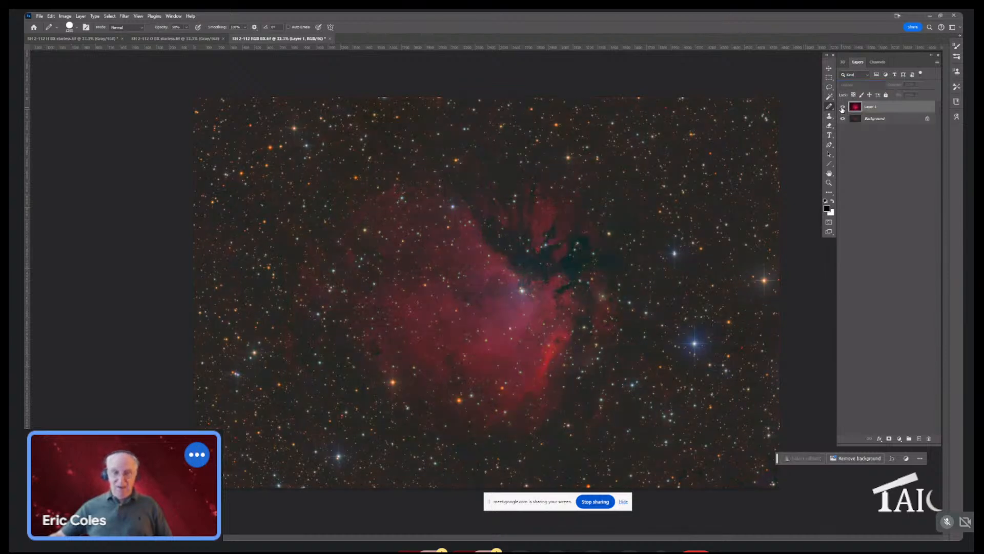
pyautogui.click(842, 108)
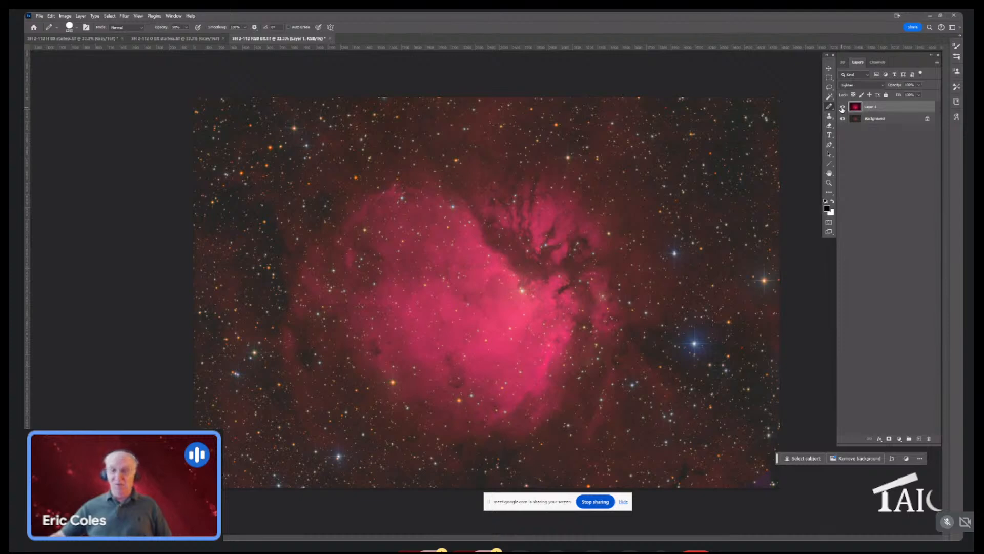
pyautogui.click(842, 108)
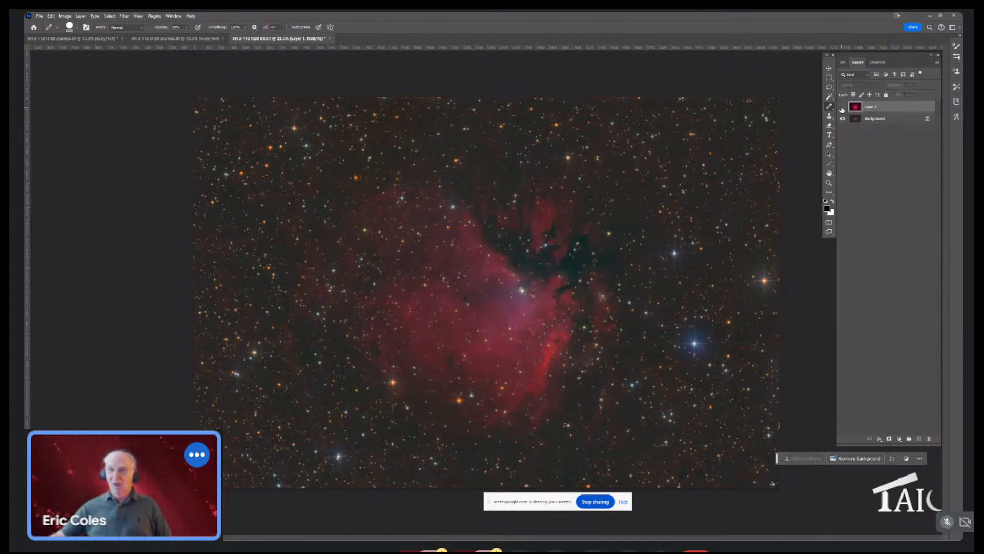
# Show the red H layer again and copy the entire starless O image into the RGB document as a new layer
pyautogui.click(842, 107)
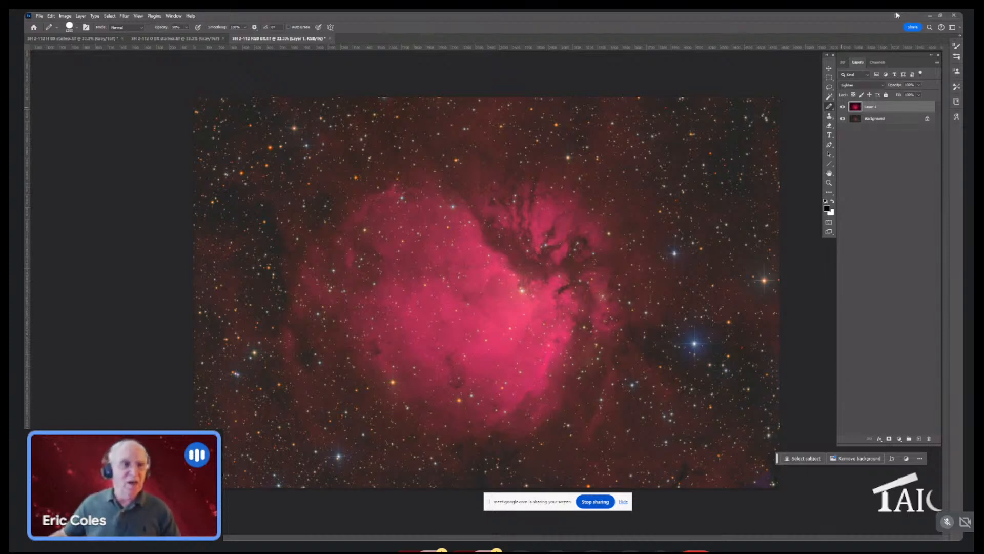
pyautogui.click(164, 39)
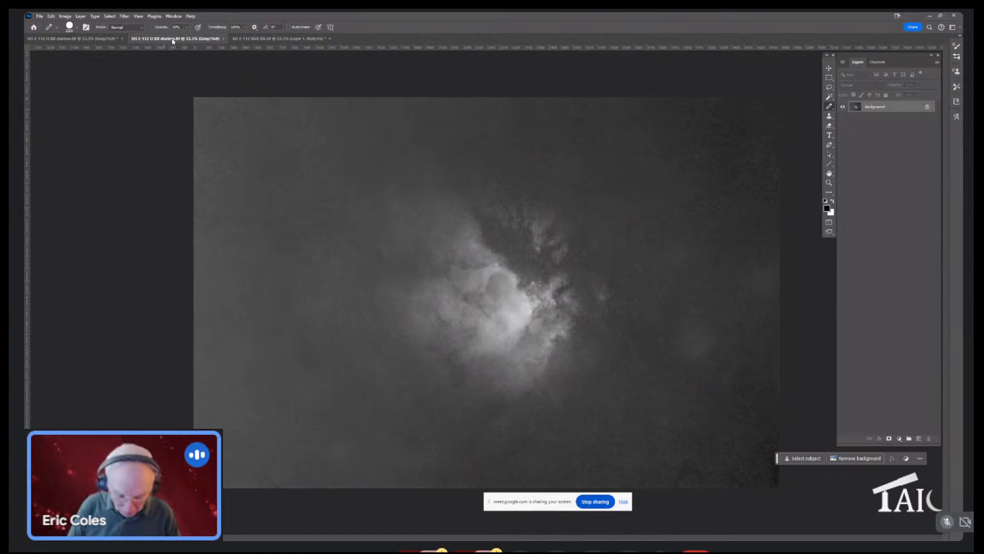
pyautogui.hotkey('ctrl', 'a')
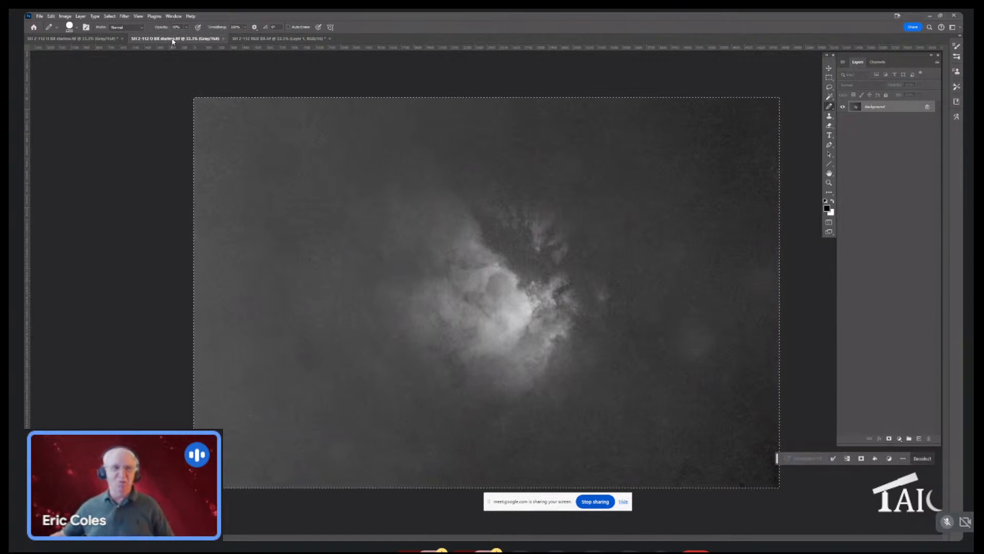
pyautogui.click(272, 38)
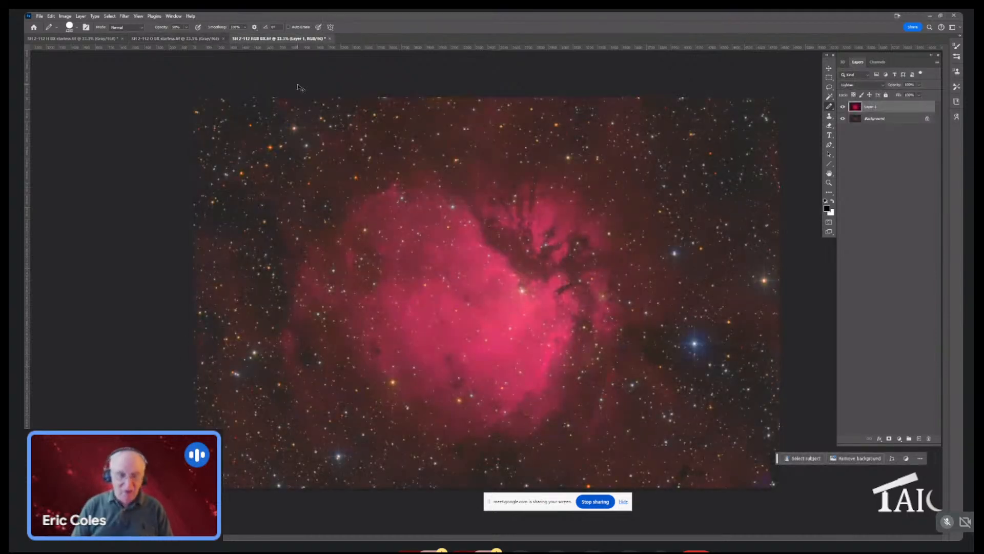
pyautogui.hotkey('ctrl', 'v')
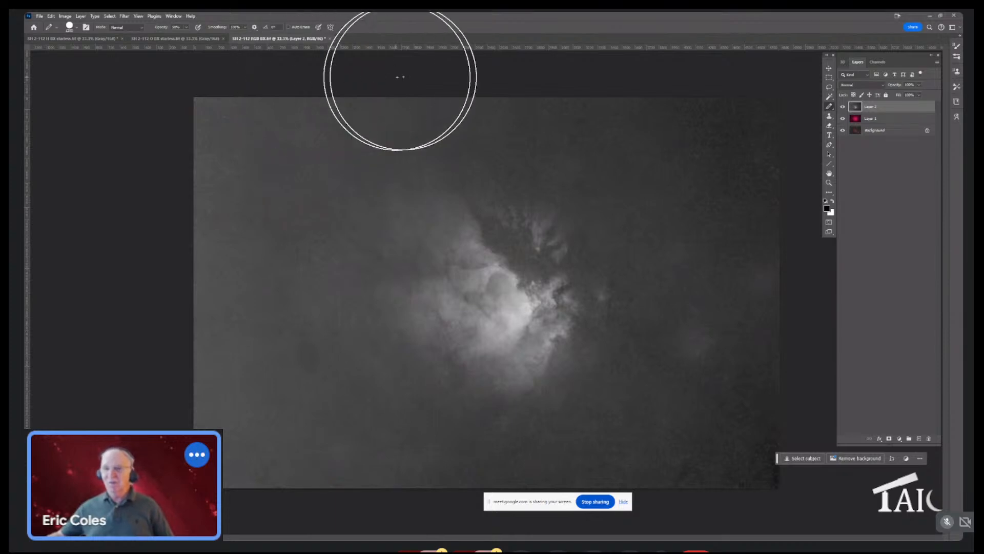
# Paint the pasted O layer's entire Red channel black at 100% pencil opacity
pyautogui.click(872, 64)
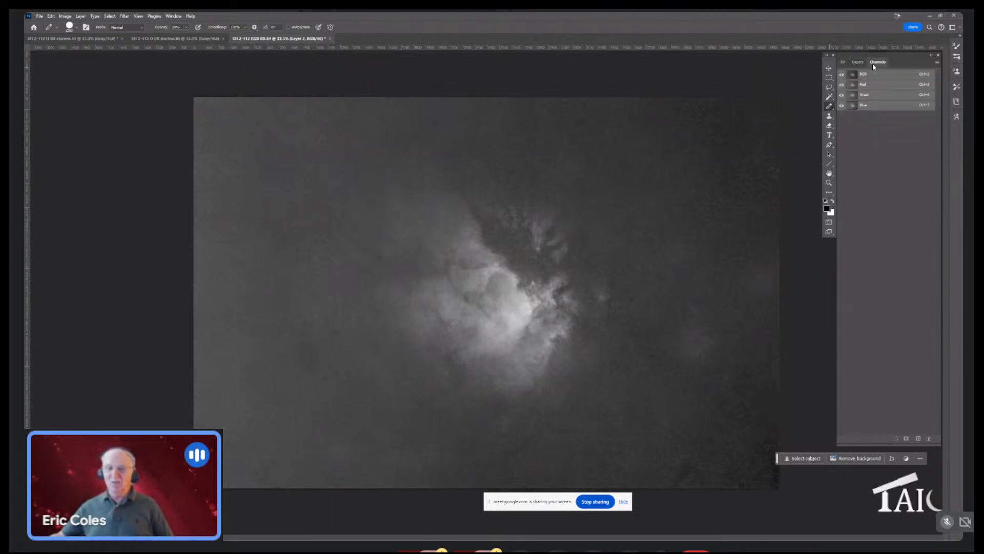
pyautogui.click(880, 87)
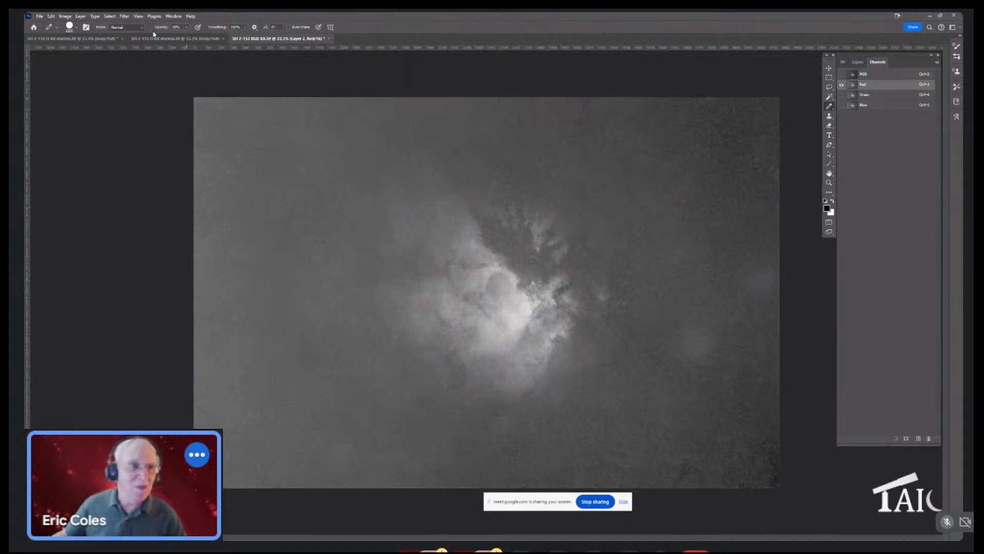
pyautogui.click(186, 28)
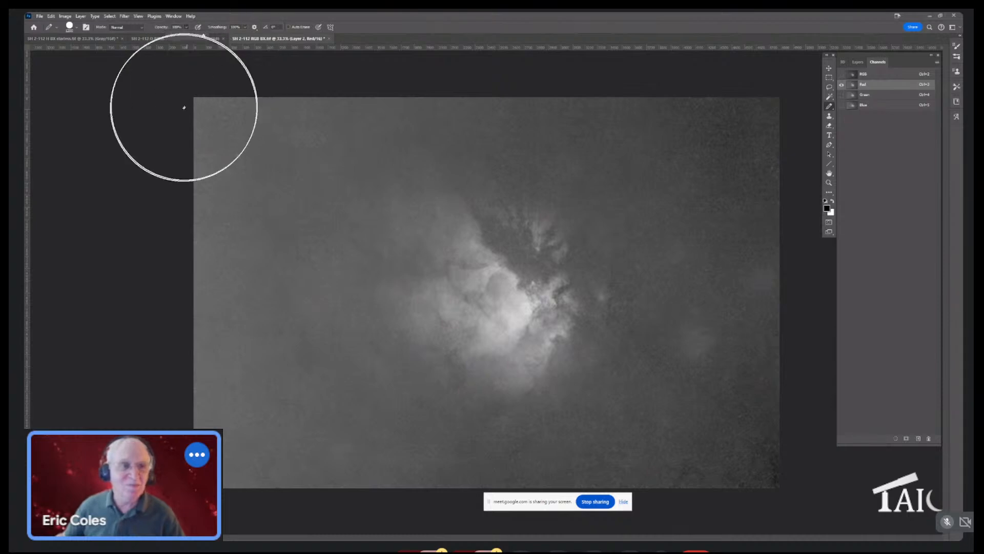
pyautogui.moveTo(181, 113)
pyautogui.mouseDown()
pyautogui.moveTo(569, 125)
pyautogui.moveTo(896, 99)
pyautogui.moveTo(889, 132)
pyautogui.moveTo(452, 183)
pyautogui.mouseUp()
pyautogui.moveTo(52, 227)
pyautogui.mouseDown()
pyautogui.moveTo(315, 259)
pyautogui.moveTo(878, 242)
pyautogui.moveTo(671, 297)
pyautogui.mouseUp()
pyautogui.moveTo(253, 369)
pyautogui.mouseDown()
pyautogui.moveTo(26, 330)
pyautogui.moveTo(547, 378)
pyautogui.moveTo(869, 391)
pyautogui.moveTo(866, 413)
pyautogui.moveTo(562, 464)
pyautogui.moveTo(29, 451)
pyautogui.mouseUp()
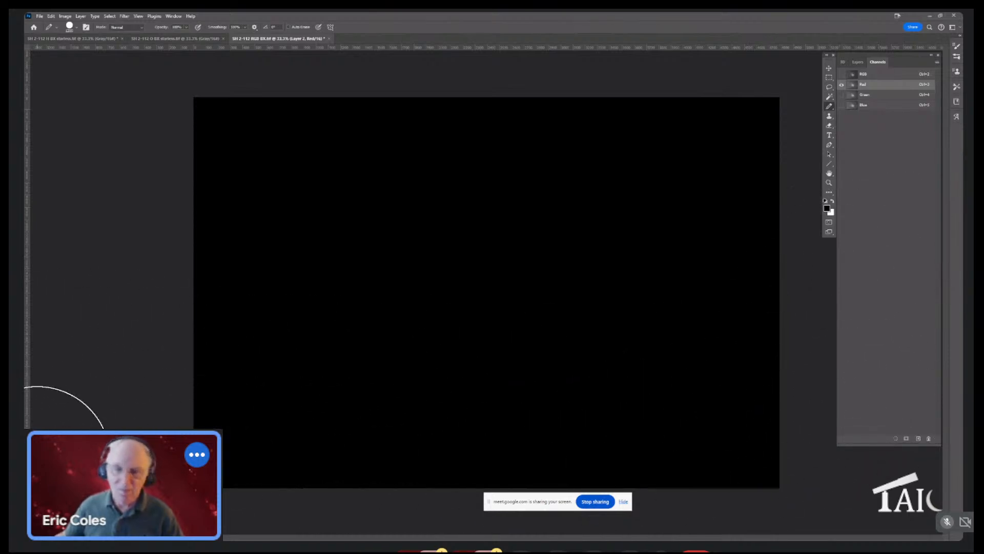
# Darken the O layer's Green channel by painting black over it at 40% pencil opacity, and return to the RGB composite
pyautogui.click(883, 105)
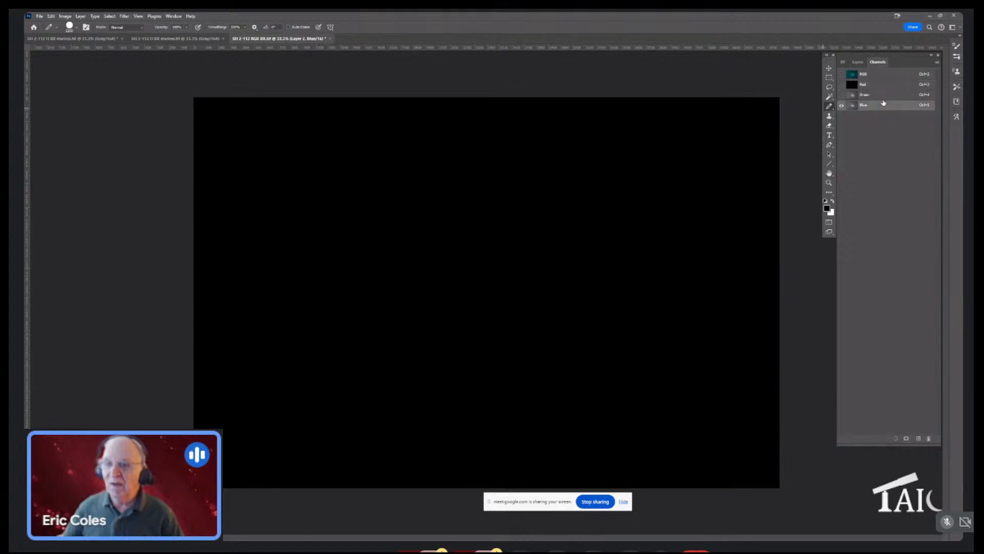
pyautogui.click(881, 96)
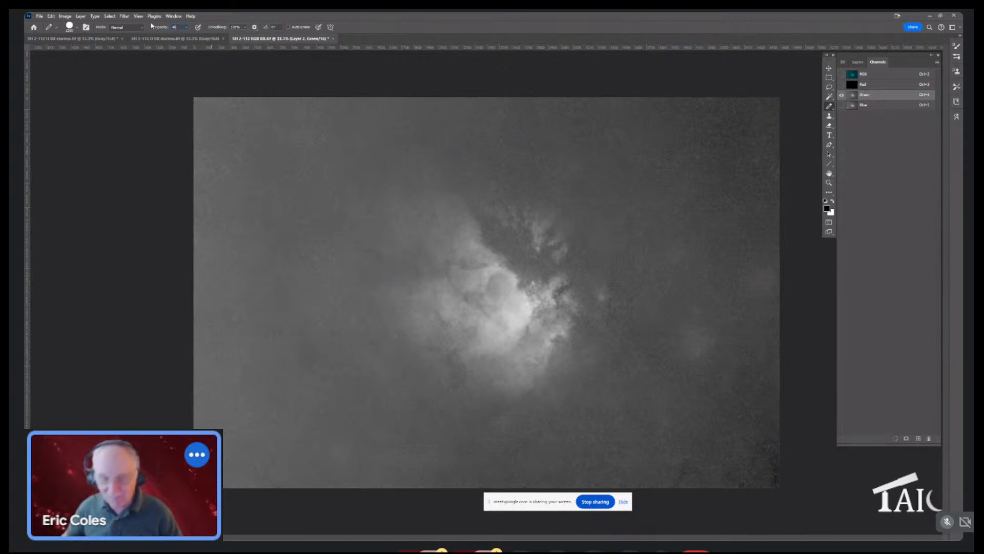
pyautogui.moveTo(229, 121)
pyautogui.mouseDown()
pyautogui.moveTo(749, 93)
pyautogui.moveTo(878, 88)
pyautogui.mouseUp()
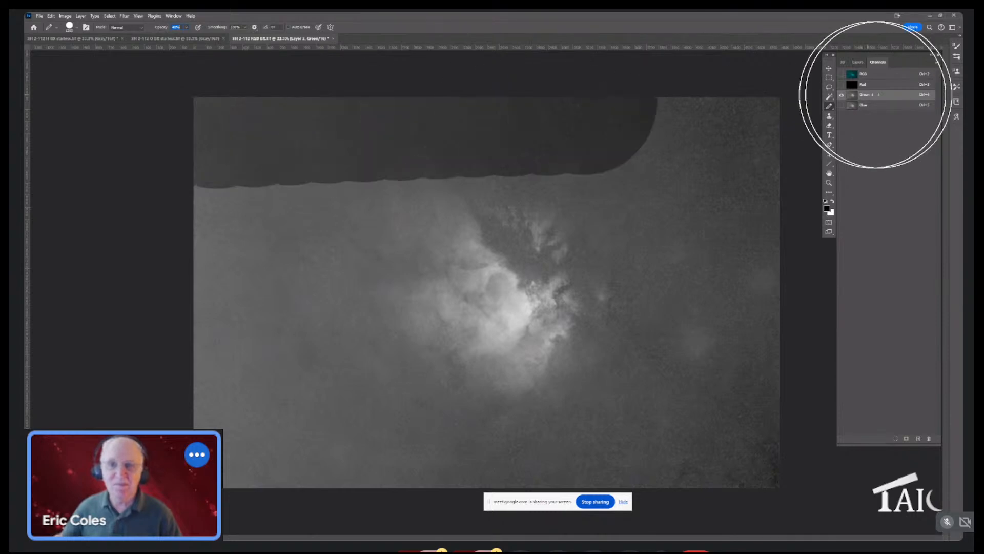
pyautogui.moveTo(826, 151)
pyautogui.mouseDown()
pyautogui.moveTo(22, 208)
pyautogui.moveTo(732, 213)
pyautogui.moveTo(883, 235)
pyautogui.moveTo(198, 293)
pyautogui.moveTo(206, 312)
pyautogui.moveTo(820, 318)
pyautogui.moveTo(683, 373)
pyautogui.moveTo(46, 432)
pyautogui.moveTo(450, 450)
pyautogui.moveTo(815, 428)
pyautogui.moveTo(801, 406)
pyautogui.moveTo(812, 424)
pyautogui.mouseUp()
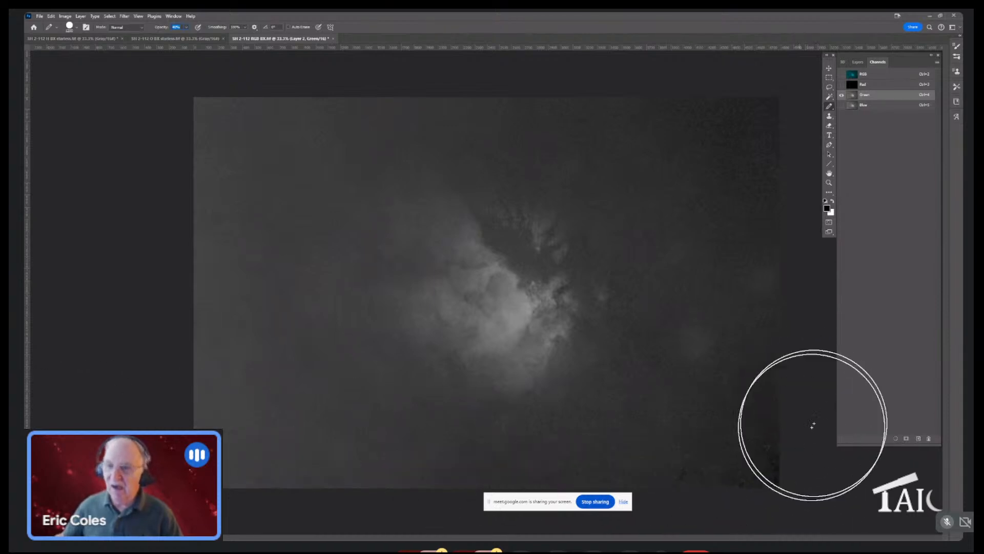
pyautogui.click(892, 77)
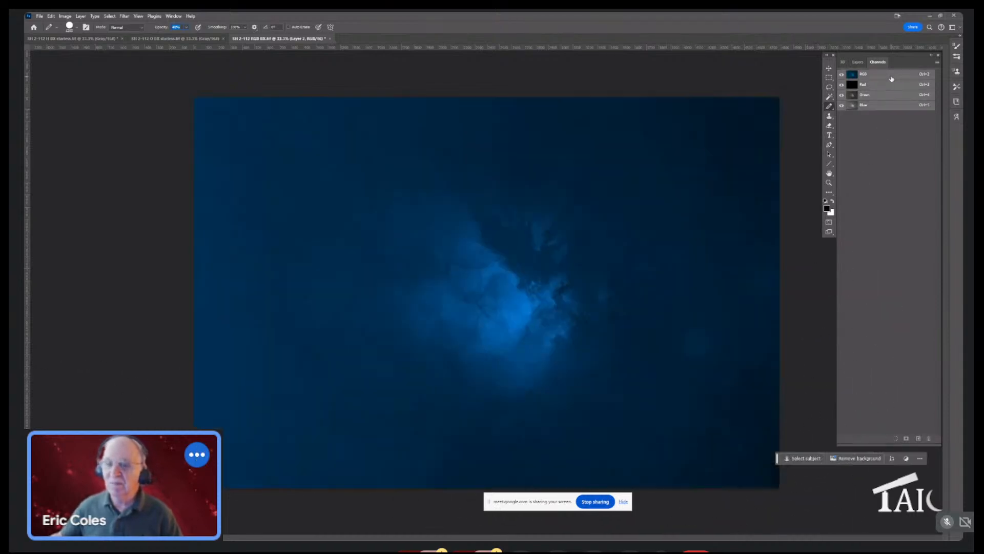
# Set the blue-tinted O layer's blend mode to Lighten and compare the image with and without that layer
pyautogui.click(859, 66)
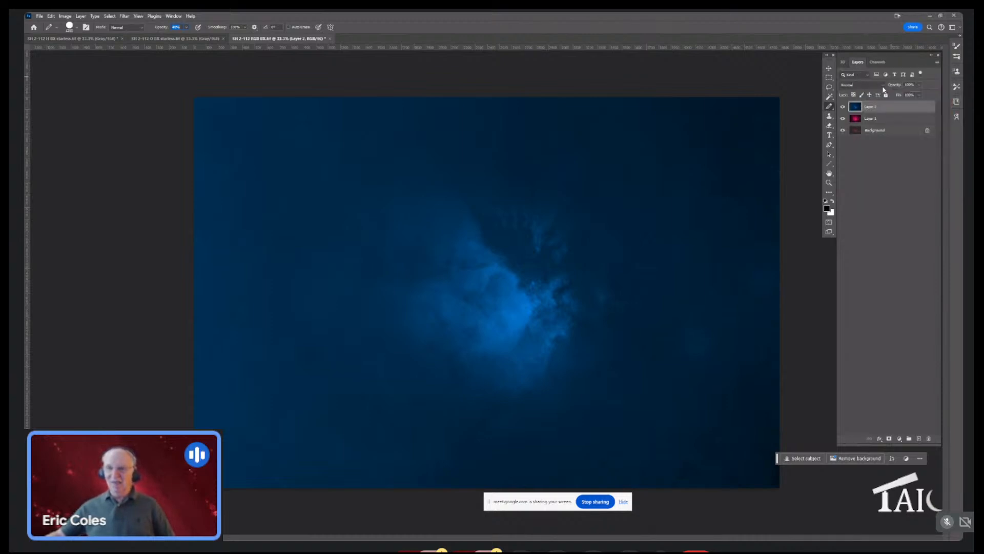
pyautogui.click(883, 87)
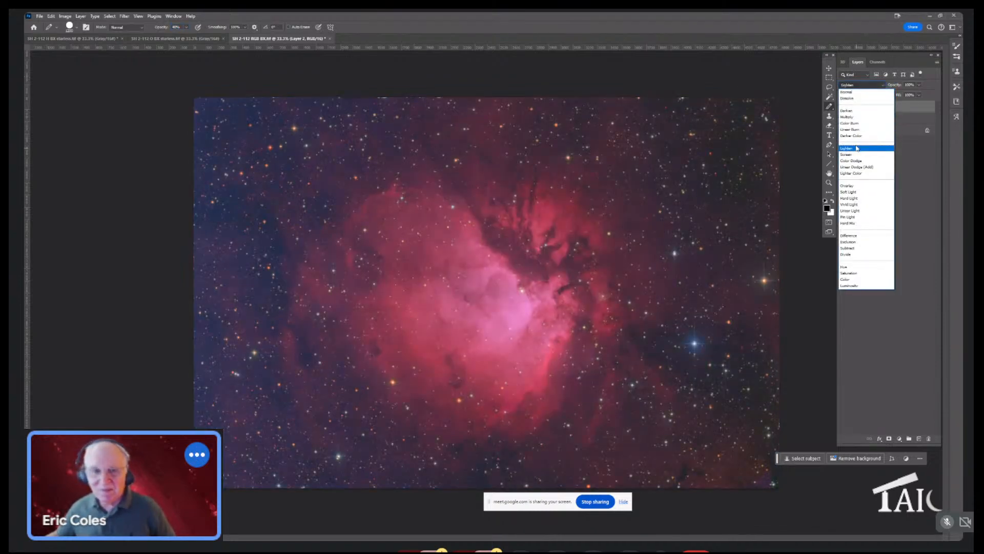
pyautogui.click(857, 148)
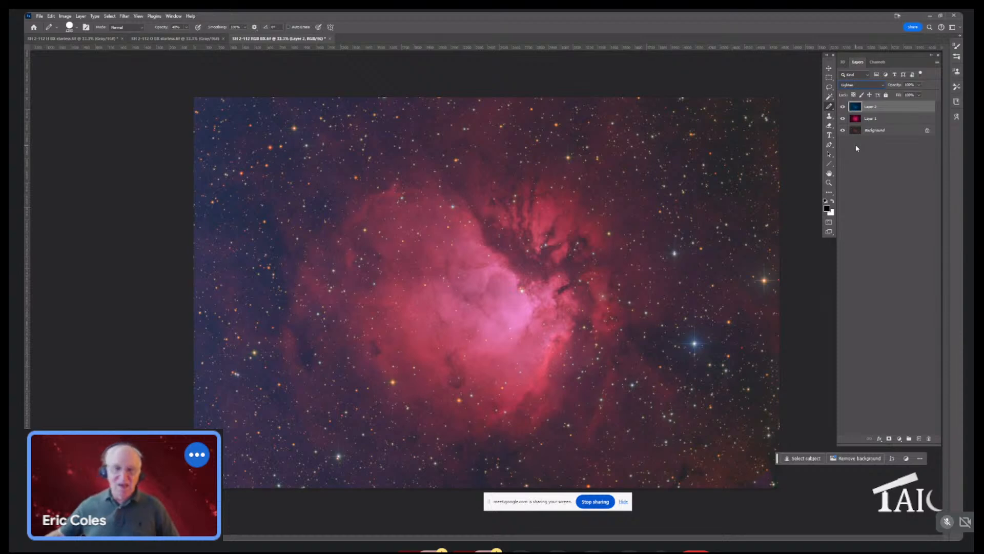
pyautogui.click(842, 108)
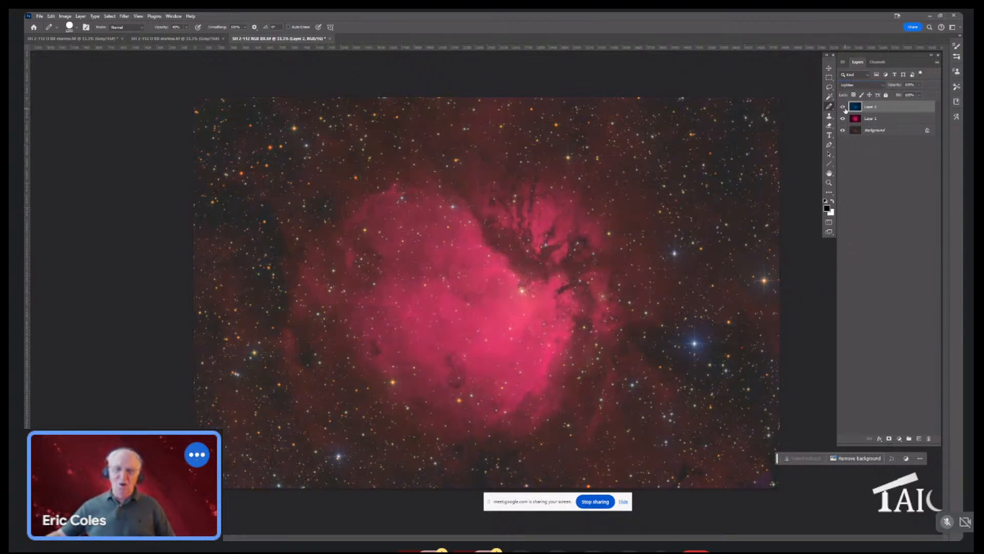
pyautogui.click(842, 107)
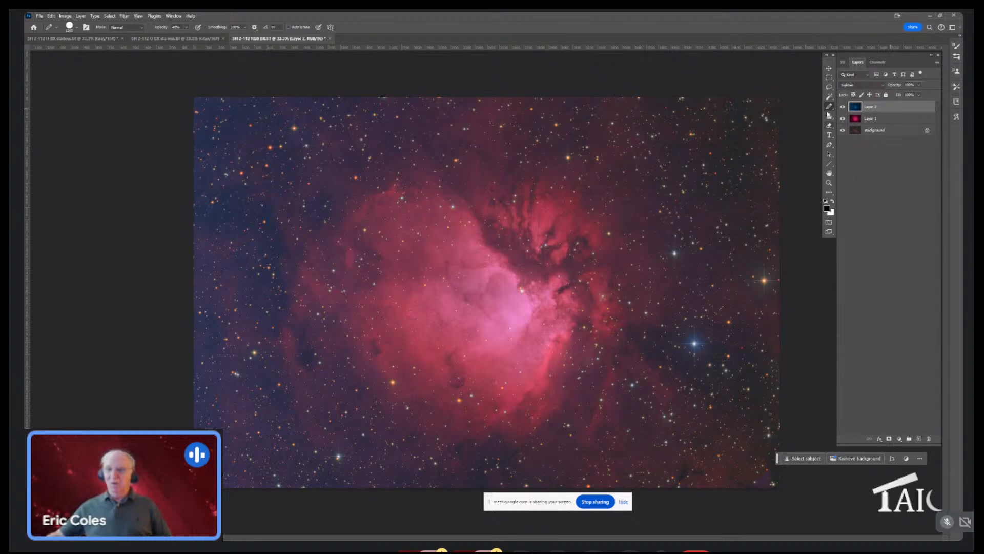
# Try a feathered lasso selection around the main body of the nebula on the O layer, and deselect it
pyautogui.click(828, 88)
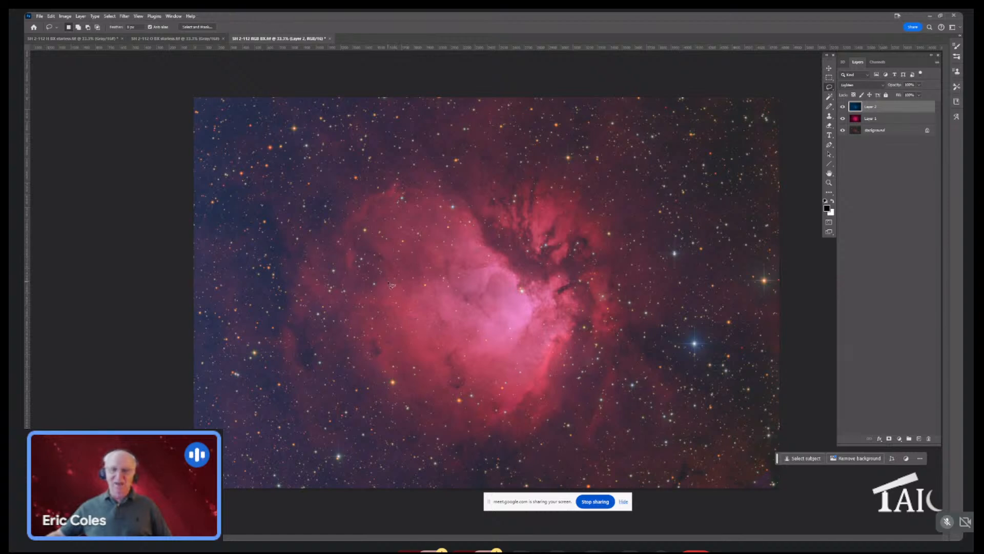
pyautogui.moveTo(353, 242)
pyautogui.mouseDown()
pyautogui.moveTo(384, 216)
pyautogui.moveTo(493, 198)
pyautogui.moveTo(585, 225)
pyautogui.moveTo(618, 275)
pyautogui.moveTo(620, 351)
pyautogui.moveTo(506, 413)
pyautogui.moveTo(438, 421)
pyautogui.moveTo(365, 371)
pyautogui.moveTo(346, 300)
pyautogui.moveTo(353, 241)
pyautogui.mouseUp()
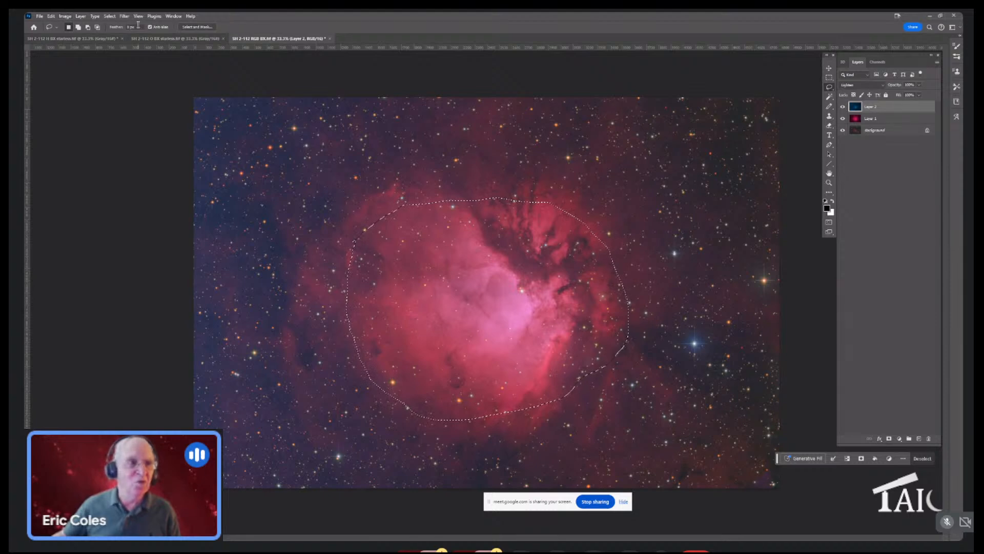
pyautogui.click(95, 15)
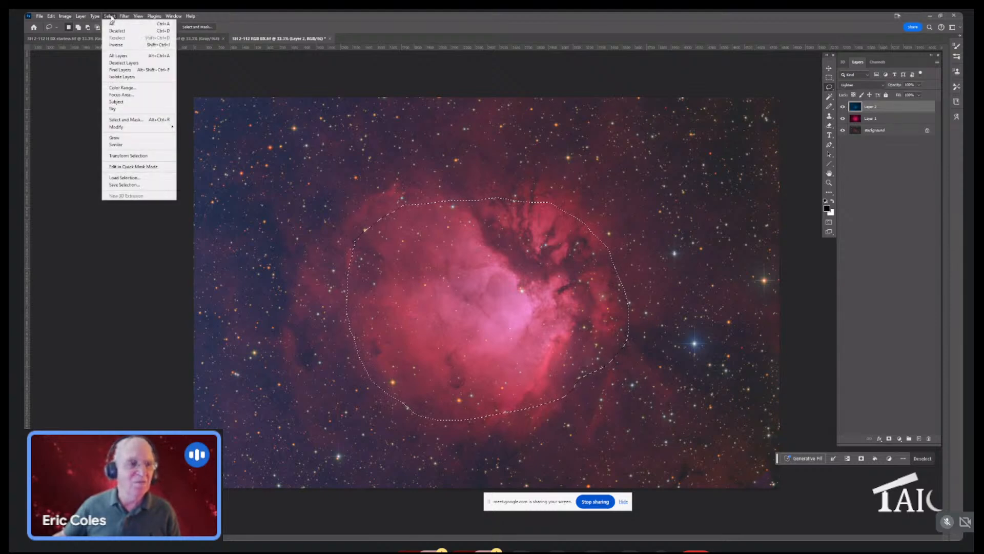
pyautogui.moveTo(131, 127)
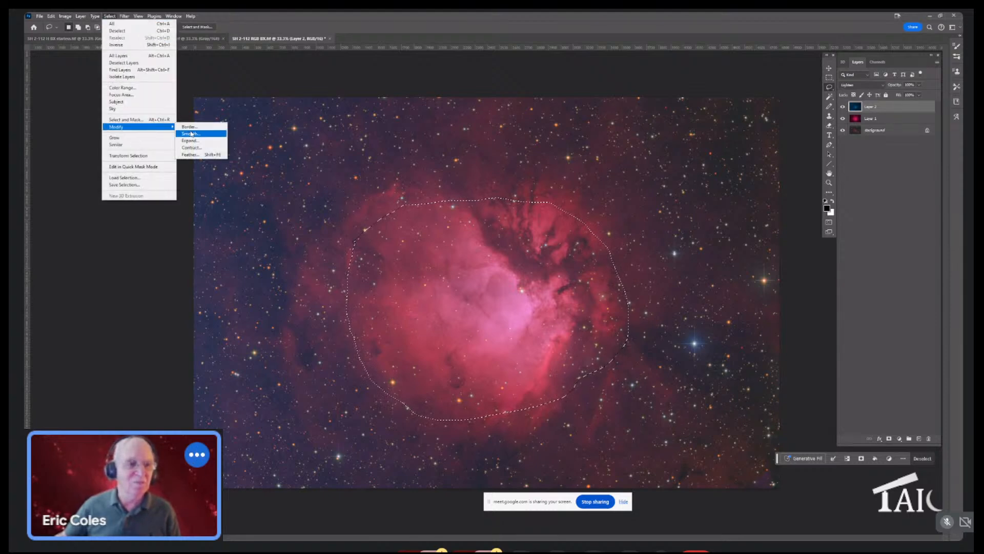
pyautogui.click(204, 150)
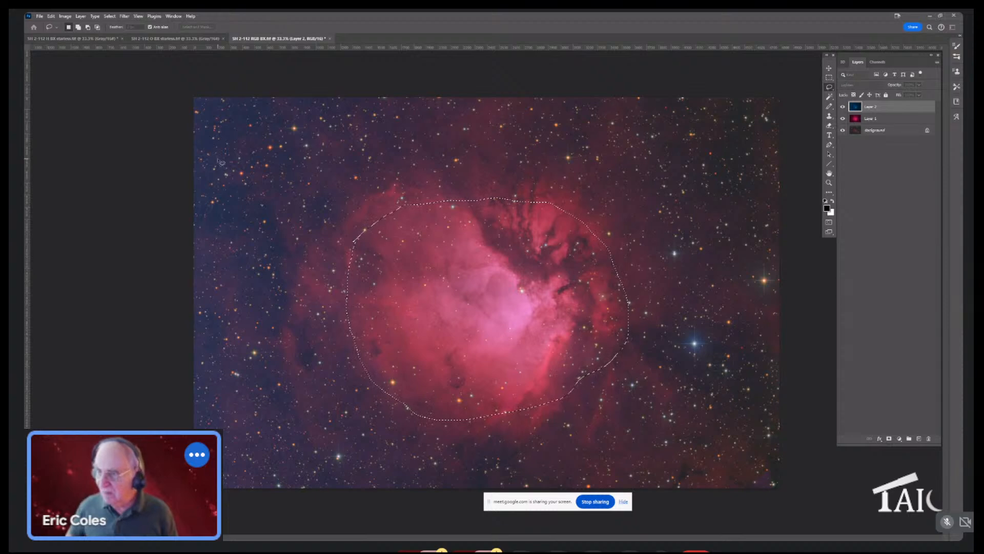
pyautogui.press('Return')
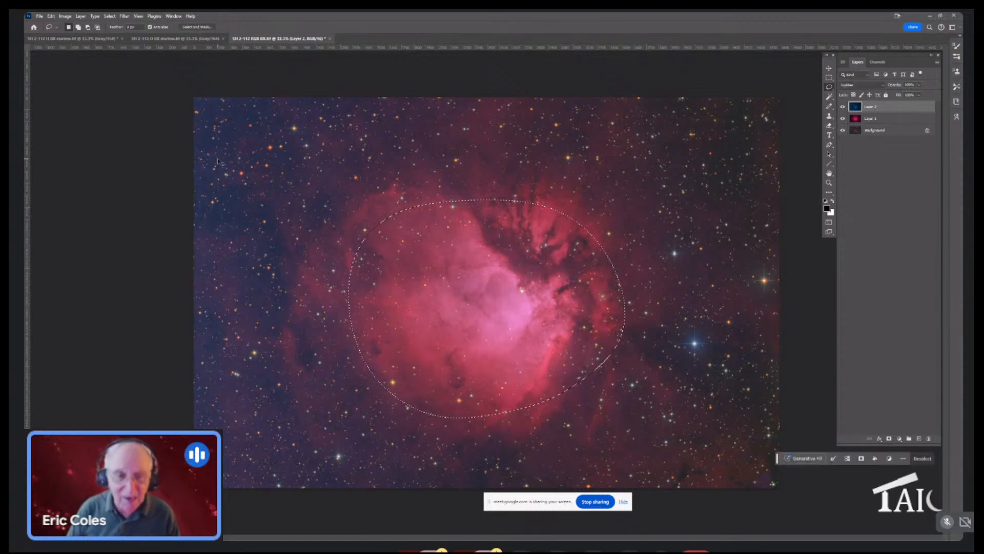
pyautogui.hotkey('ctrl', 'd')
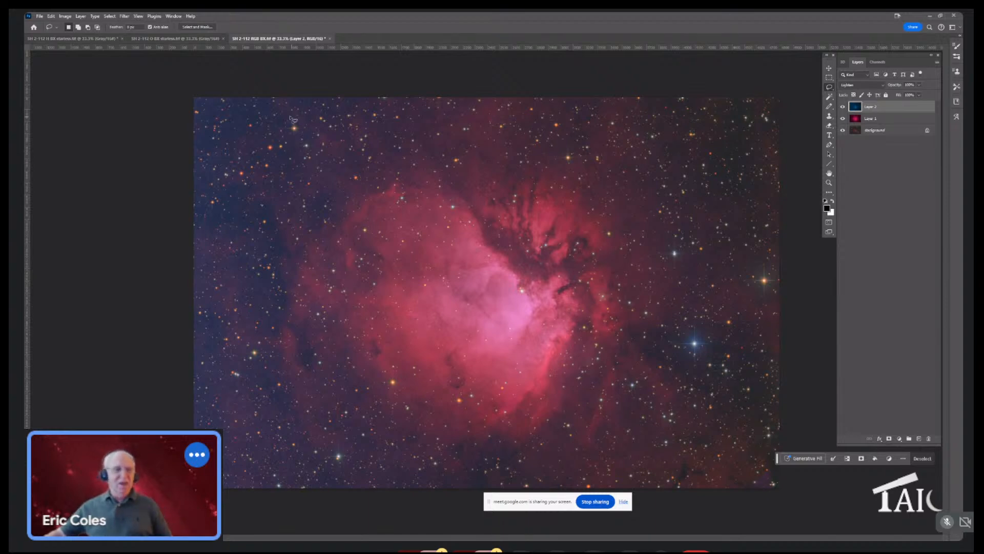
# Try brightening the O layer's midtones with Levels, raising the midtone value to about 1.42, and discard the adjustment
pyautogui.click(66, 16)
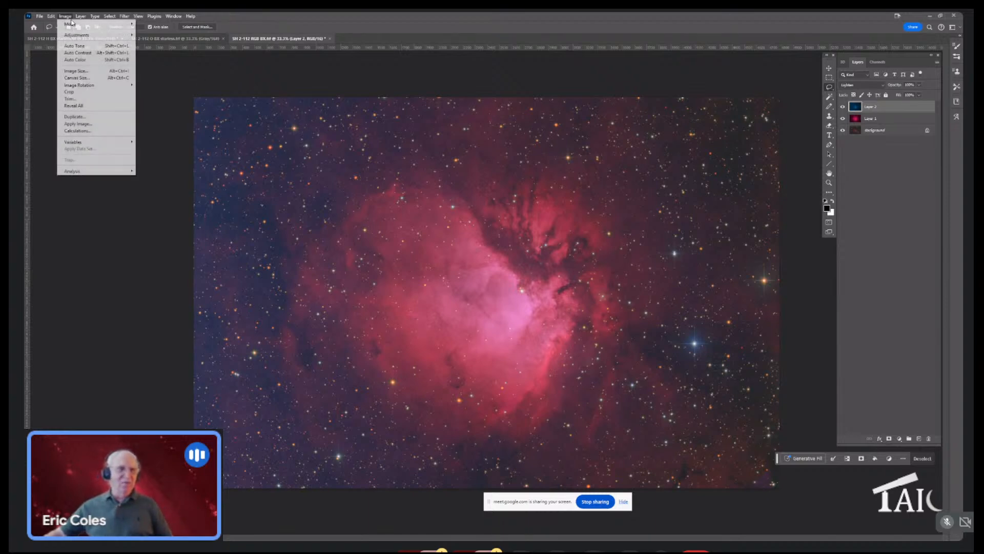
pyautogui.moveTo(79, 36)
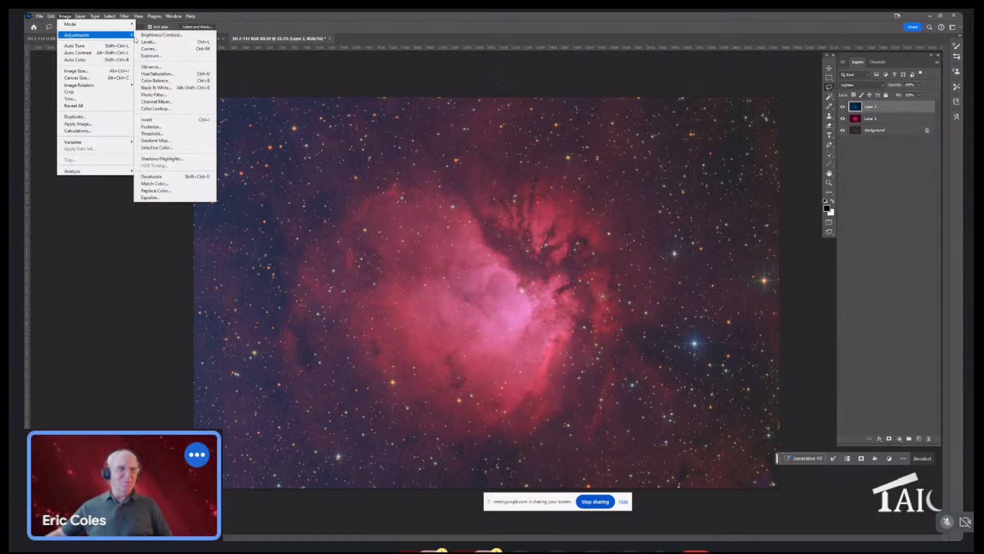
pyautogui.click(152, 42)
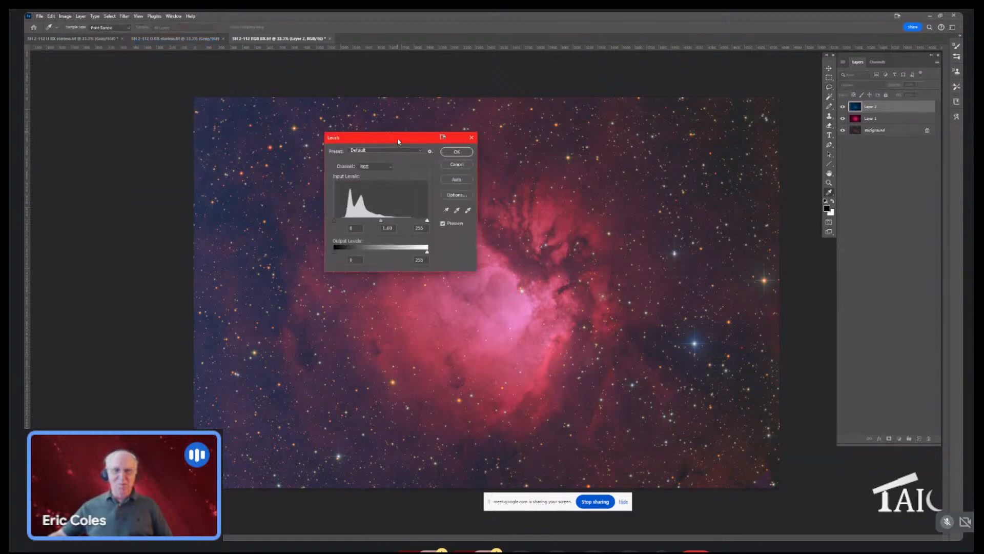
pyautogui.moveTo(398, 141); pyautogui.dragTo(681, 115)
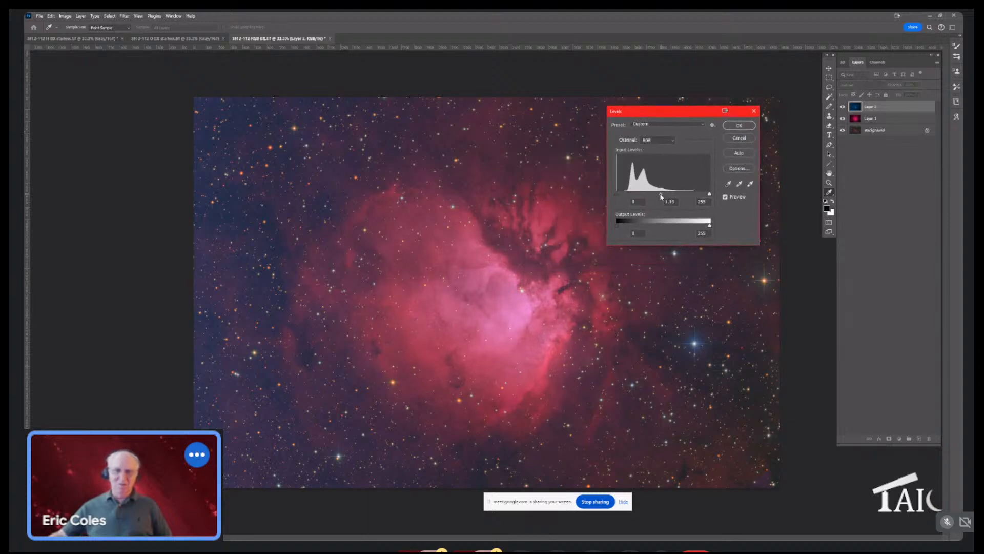
pyautogui.moveTo(661, 196); pyautogui.dragTo(656, 196)
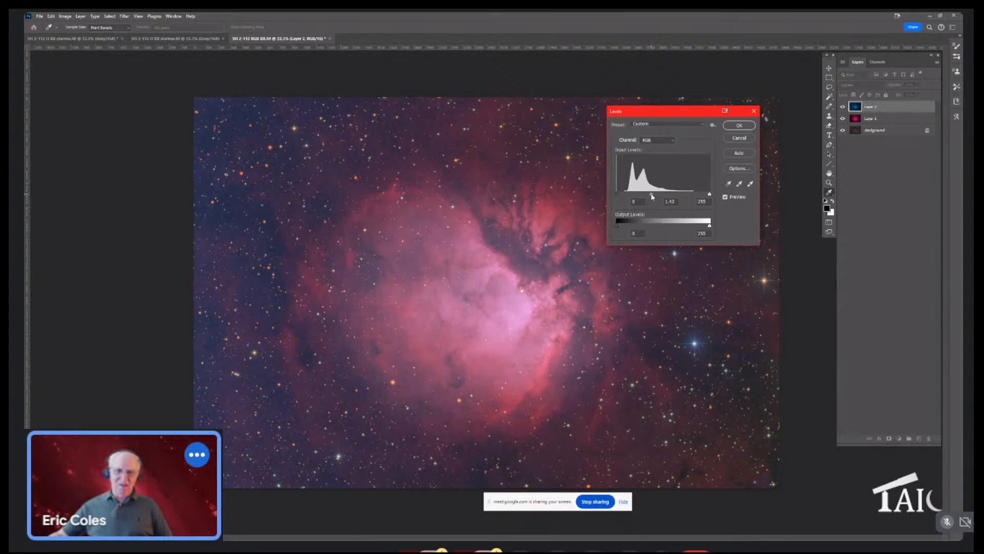
pyautogui.moveTo(659, 197); pyautogui.dragTo(665, 196)
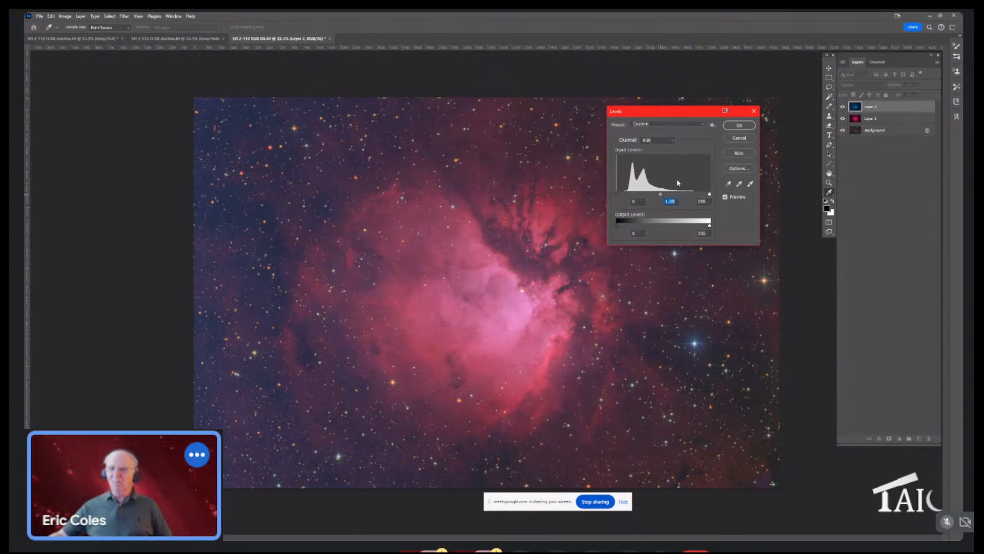
pyautogui.click(730, 139)
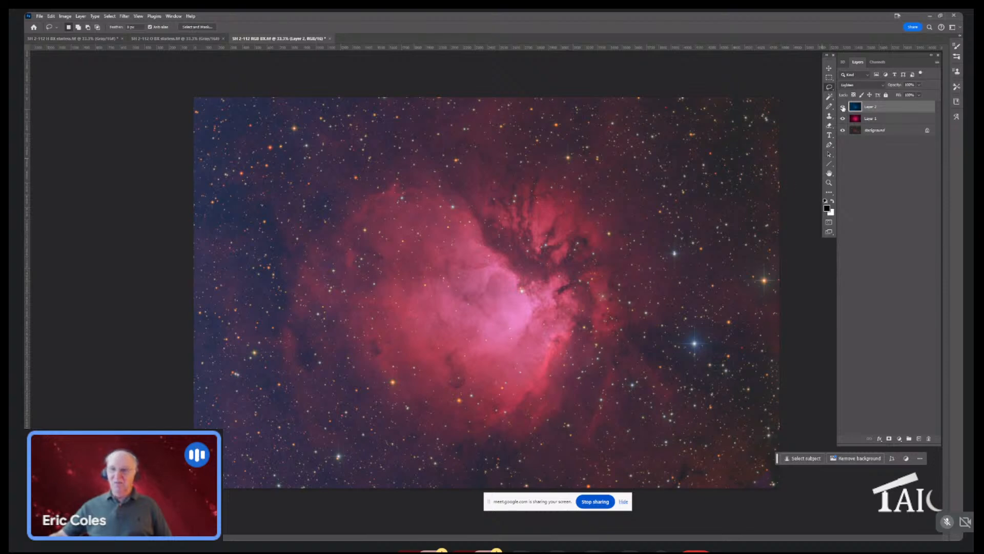
# Compare the plain RGB image with the versions that include the red H and blue O layers by toggling both layers' visibility
pyautogui.click(843, 107)
pyautogui.click(842, 119)
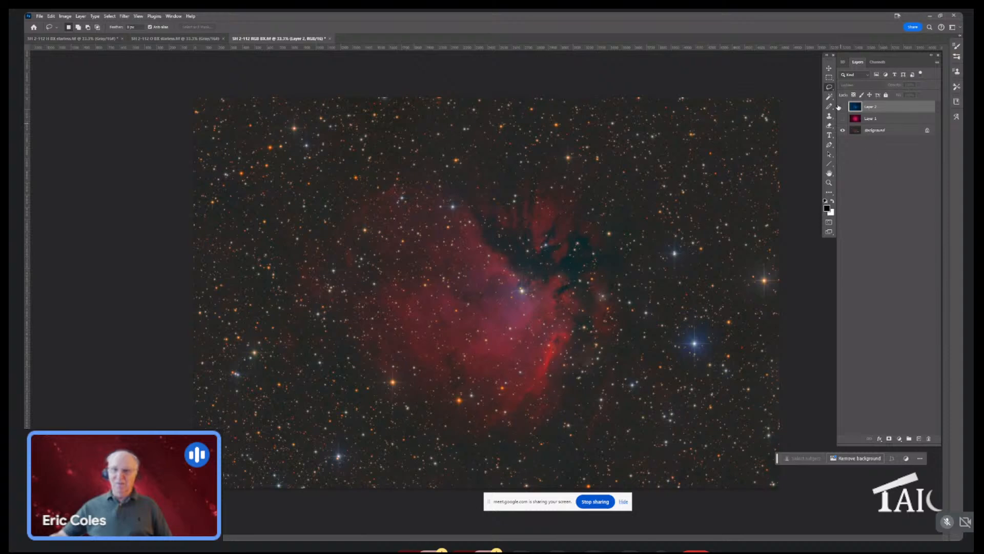
pyautogui.click(843, 107)
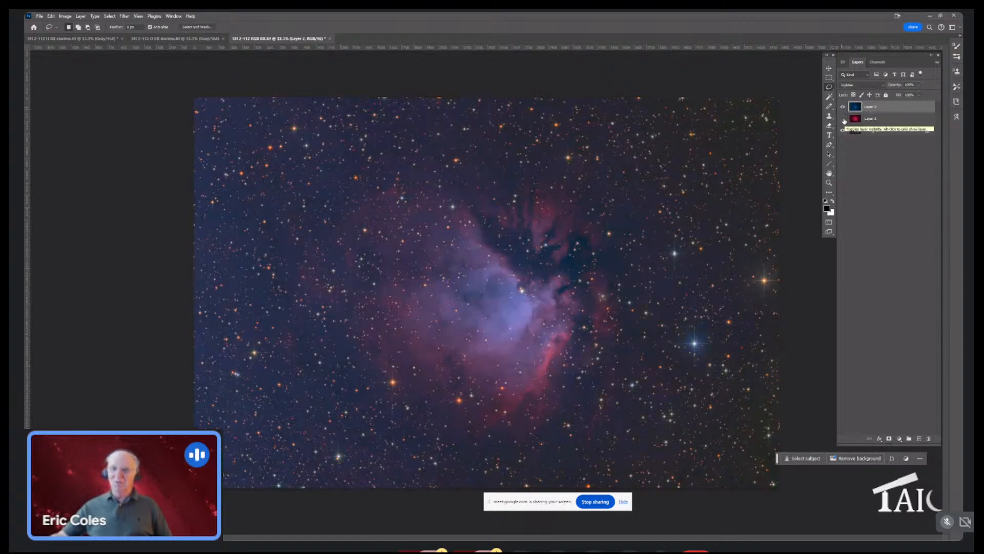
pyautogui.click(843, 119)
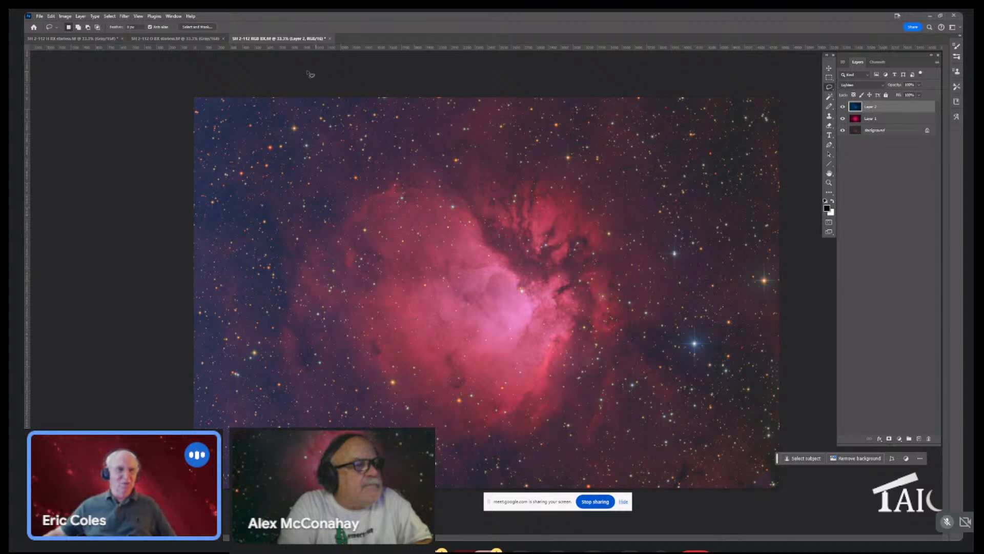
# Copy the starless H image and paste it three times as new layers above the tinted layers in the RGB document
pyautogui.click(186, 40)
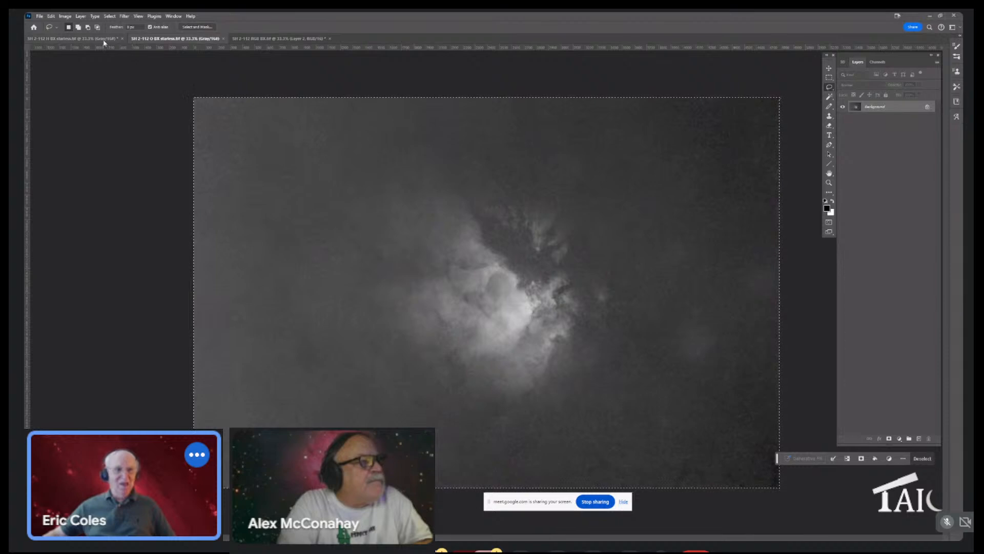
pyautogui.click(72, 39)
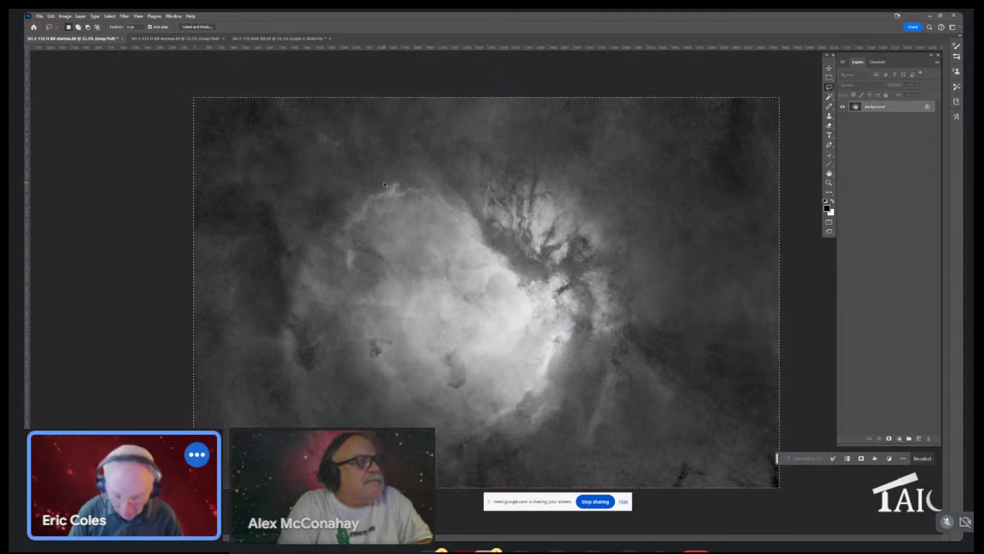
pyautogui.click(267, 39)
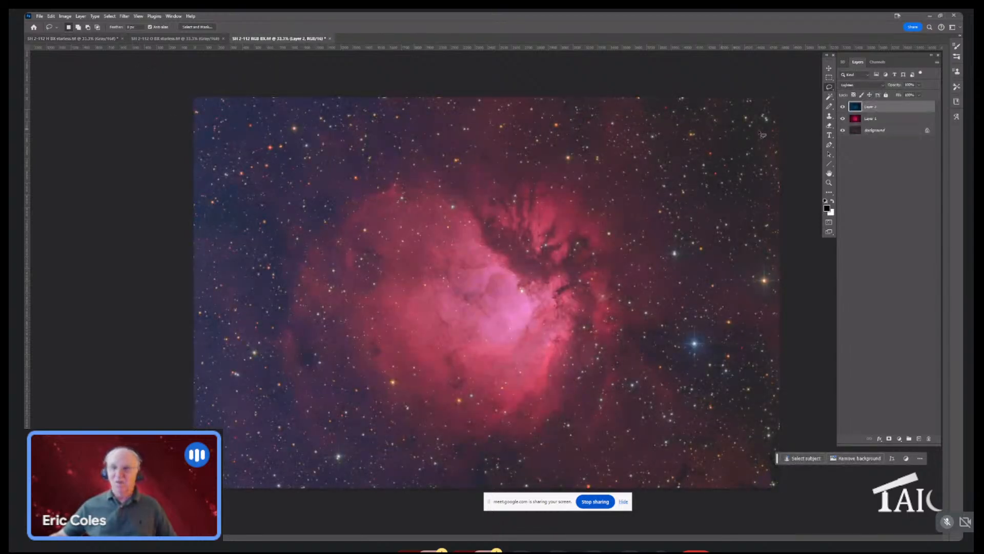
pyautogui.moveTo(803, 135); pyautogui.dragTo(814, 124)
pyautogui.hotkey('ctrl', 'v')
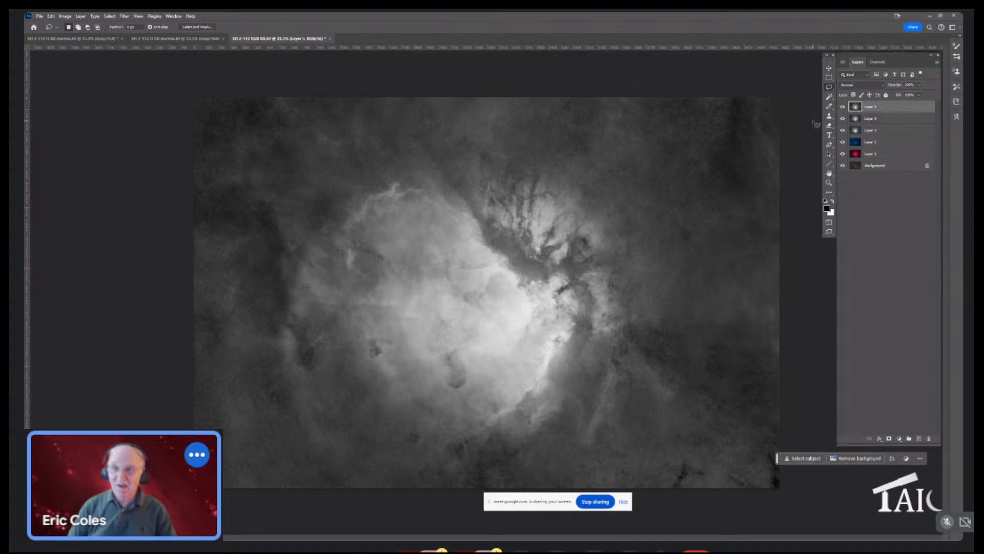
# Group the three pasted grayscale H layers and hide the upper two, leaving the lowest one visible and active
pyautogui.keyDown('shift'); pyautogui.click(894, 134); pyautogui.keyUp('shift')
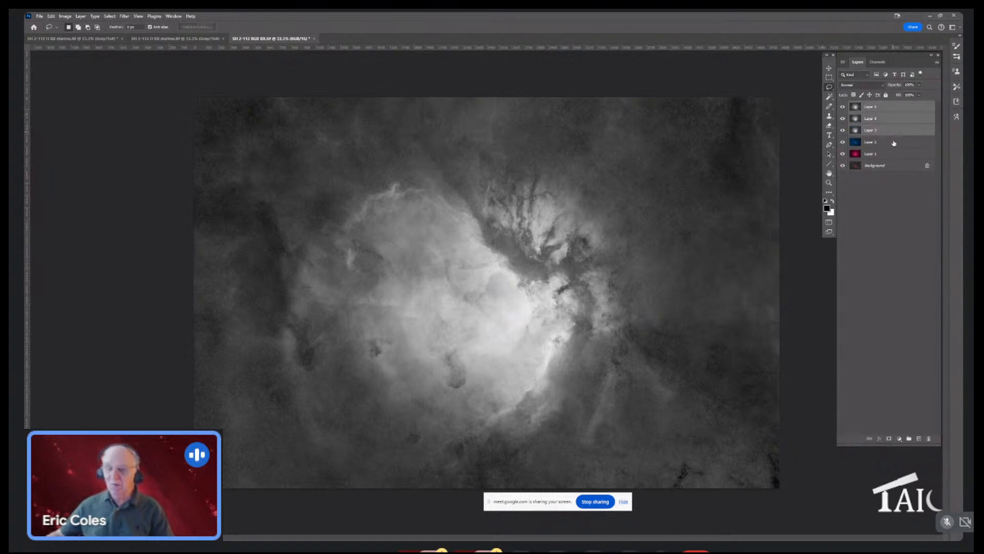
pyautogui.click(909, 439)
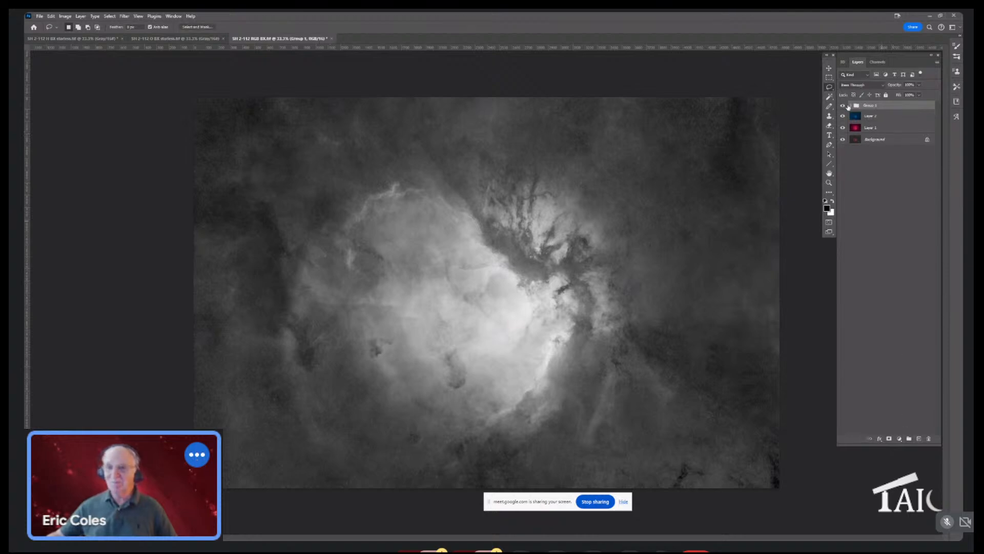
pyautogui.click(852, 106)
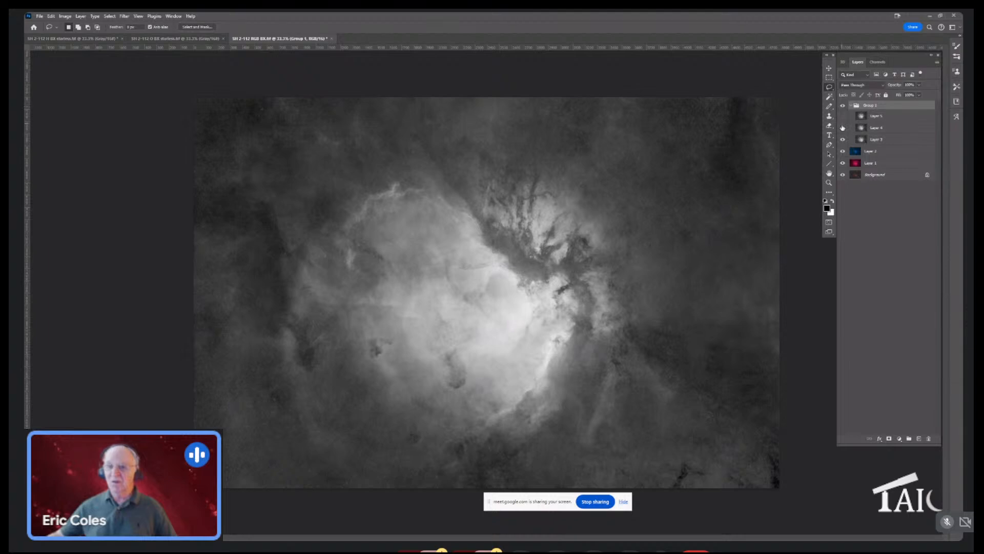
pyautogui.click(907, 140)
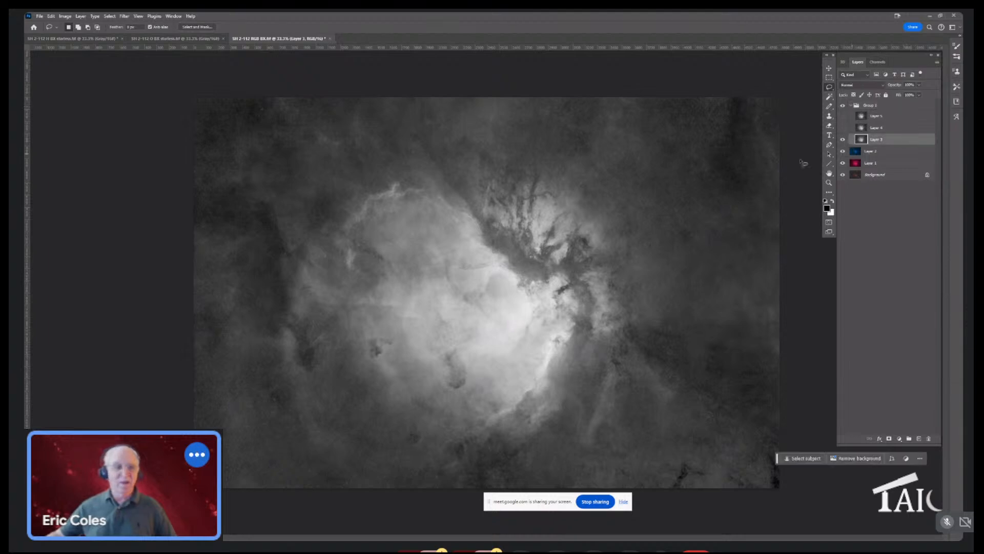
# Apply a High Pass filter with a 4-pixel radius to the lowest grayscale H layer, checking the dark filaments at 200% zoom
pyautogui.click(829, 183)
pyautogui.click(538, 228)
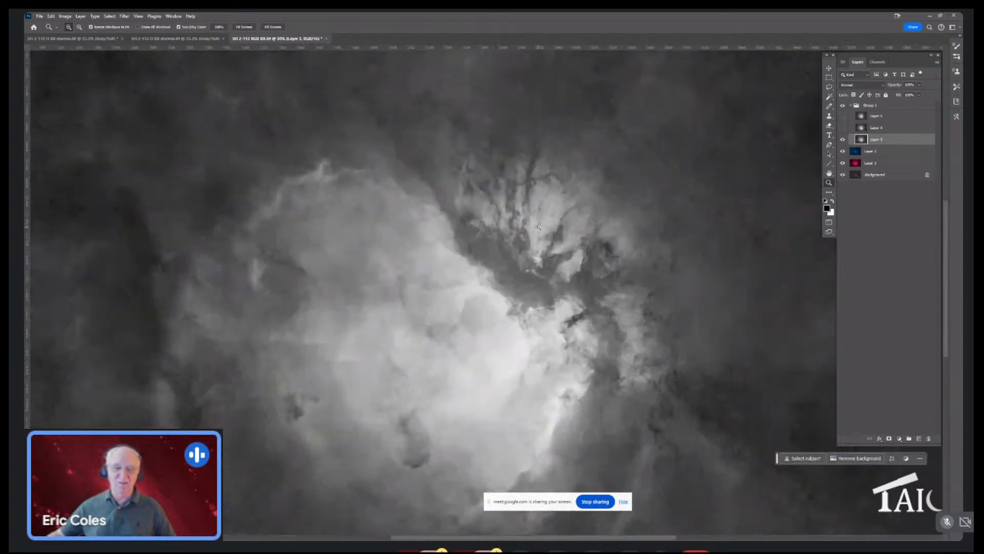
pyautogui.click(539, 225)
pyautogui.click(542, 229)
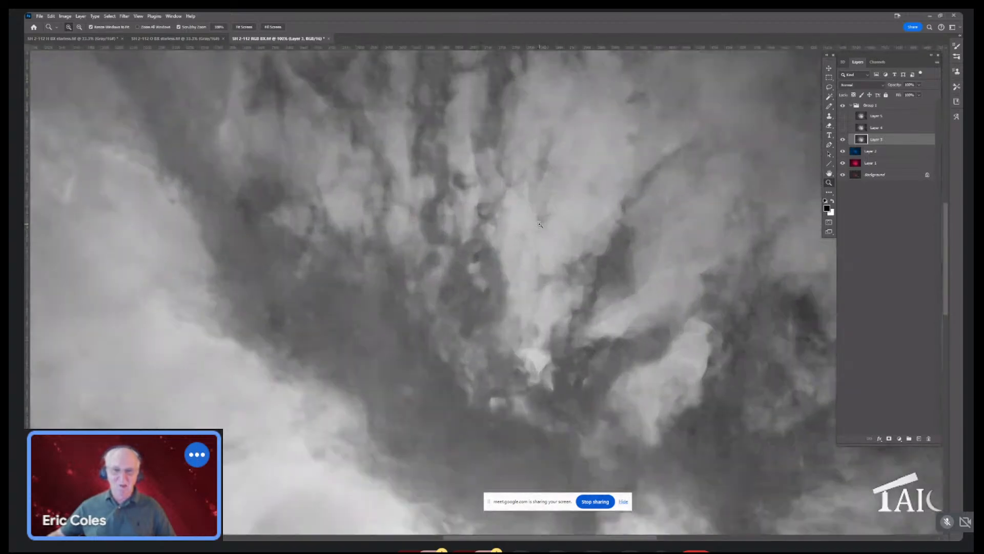
pyautogui.click(545, 234)
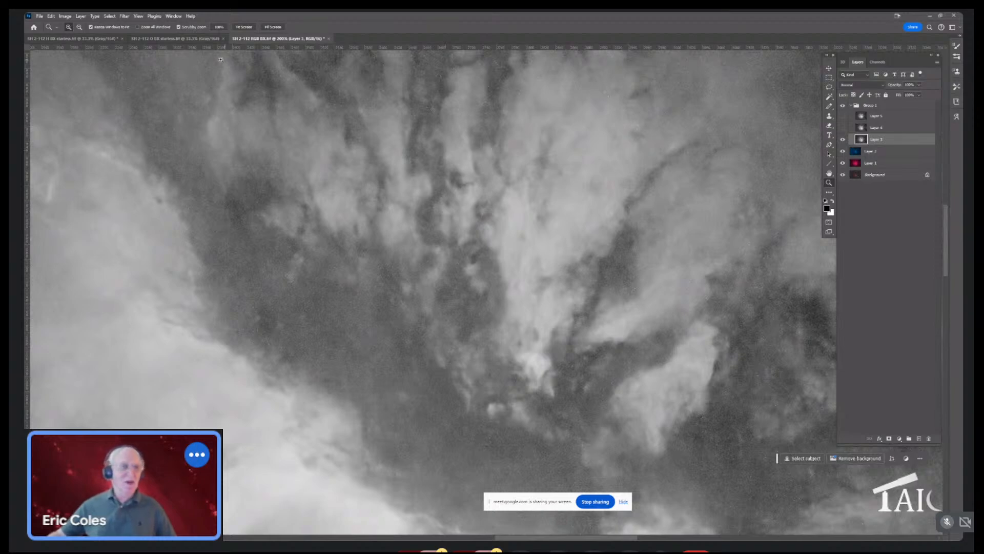
pyautogui.click(124, 17)
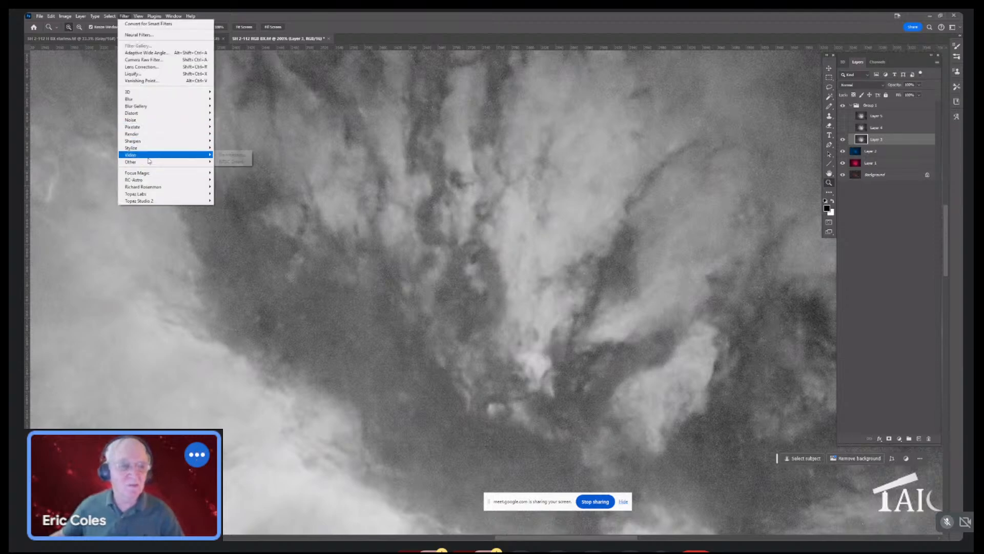
pyautogui.moveTo(145, 163)
pyautogui.click(228, 169)
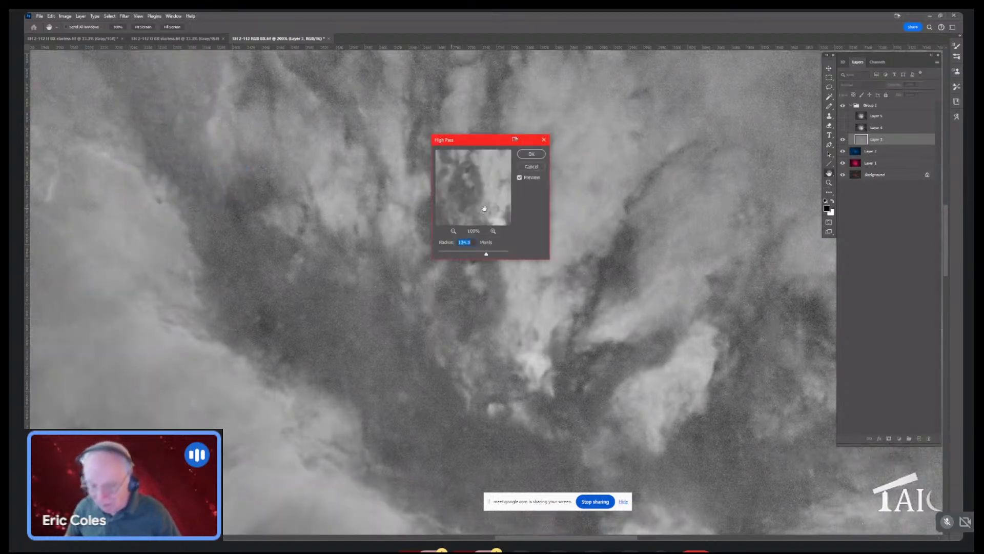
pyautogui.write('4')
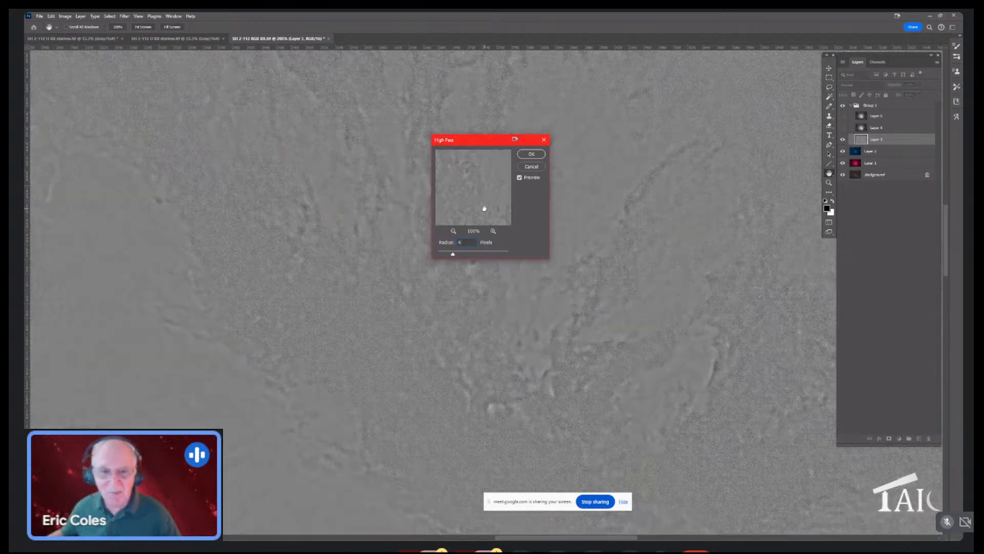
pyautogui.click(531, 154)
pyautogui.press('z')
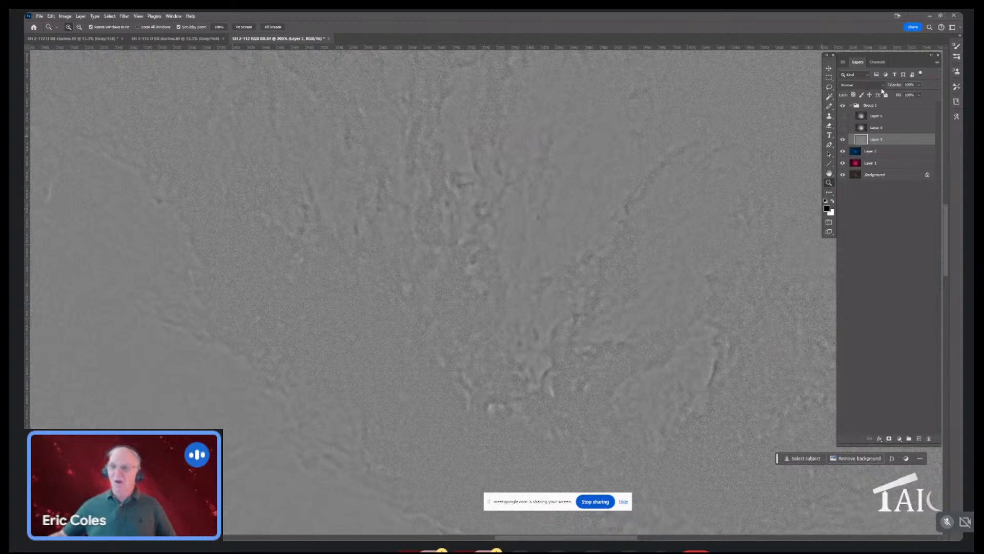
# Set the High Pass layer's blend mode to Overlay and compare the nebula detail with and without that layer
pyautogui.click(882, 85)
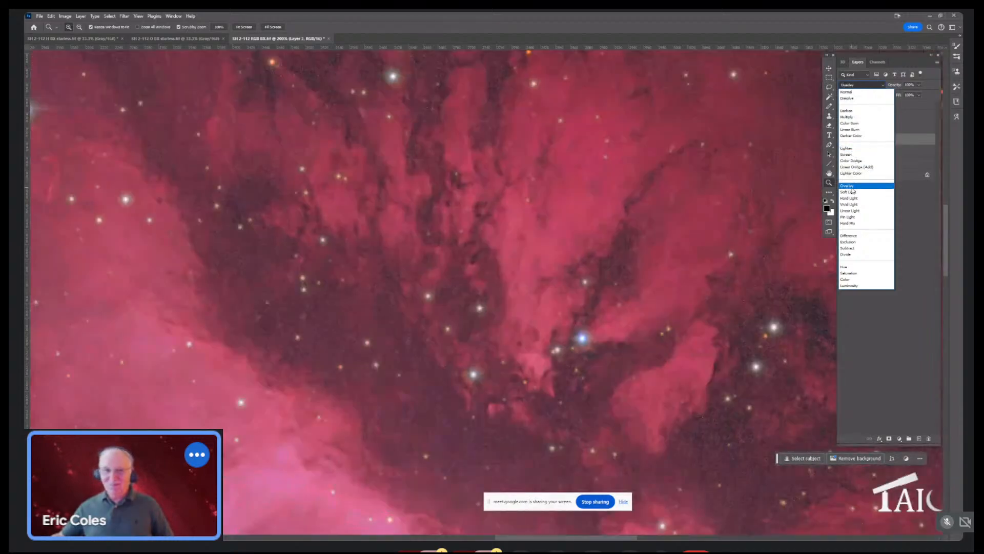
pyautogui.click(847, 185)
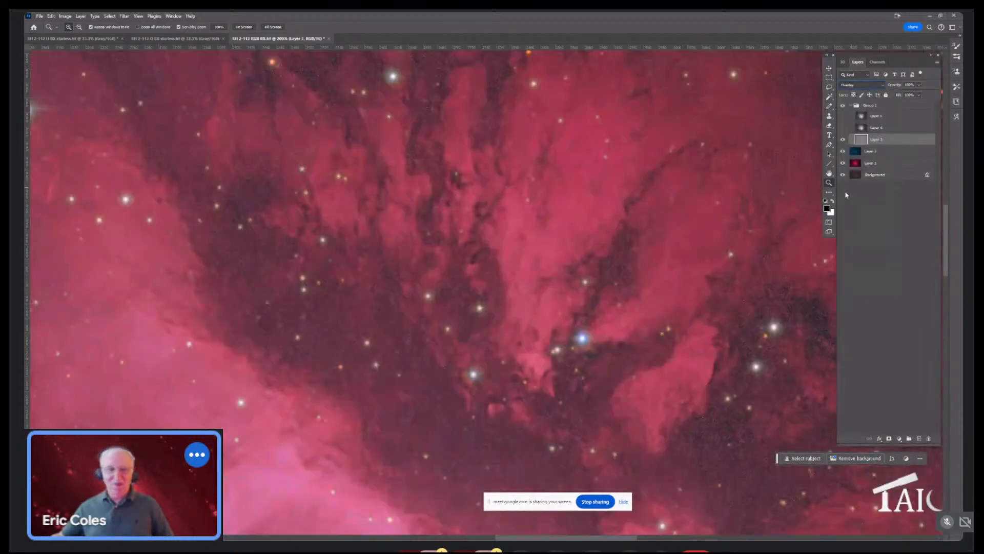
pyautogui.click(841, 140)
pyautogui.click(842, 141)
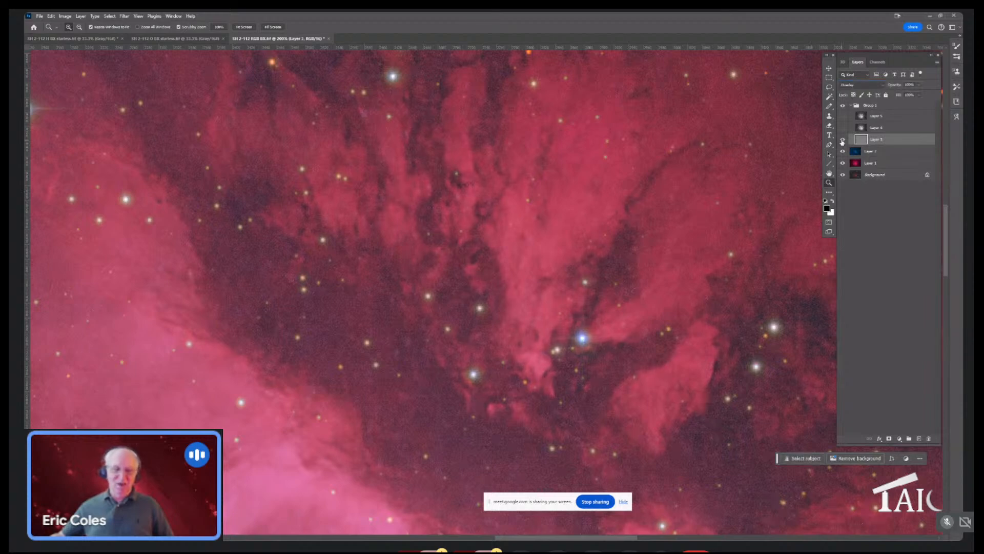
pyautogui.click(842, 140)
pyautogui.click(841, 141)
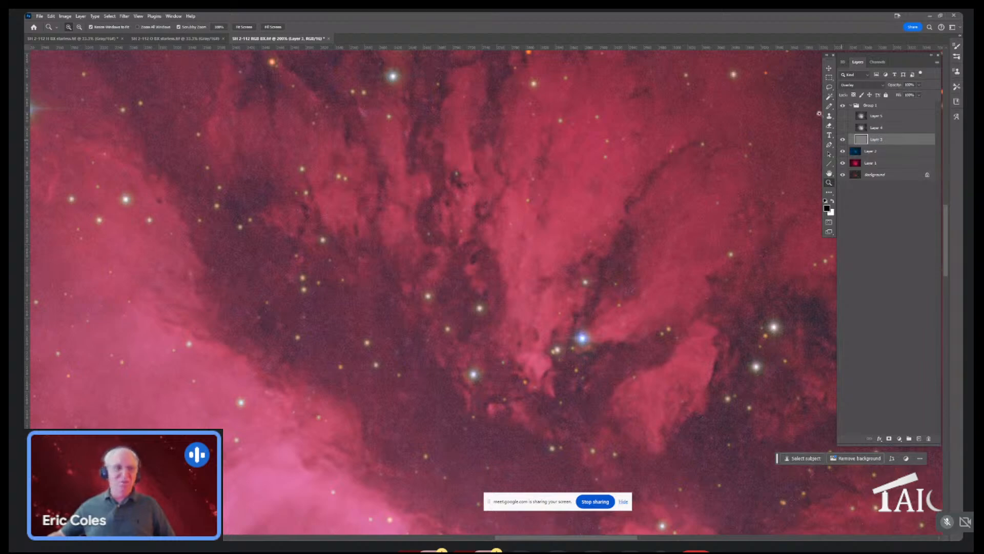
# Soften the noise in the High Pass layer with Gaussian Blur, check the filaments close up, and return to the whole image
pyautogui.click(124, 16)
pyautogui.moveTo(152, 110)
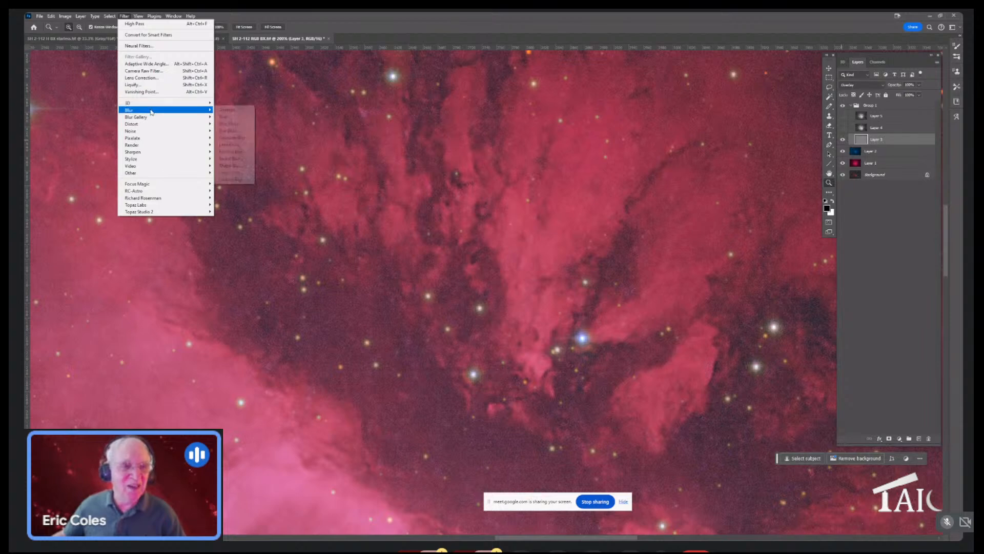
pyautogui.click(232, 138)
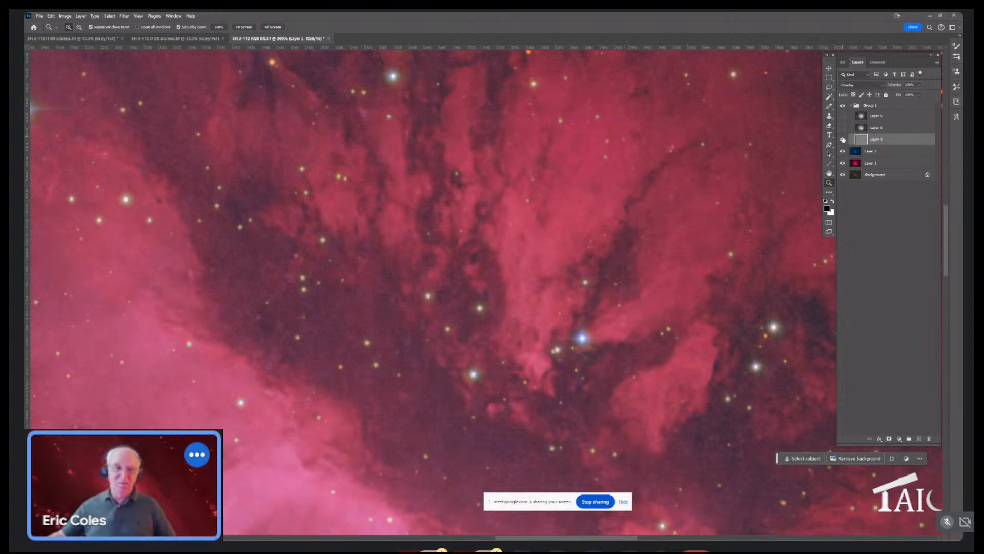
pyautogui.click(495, 205)
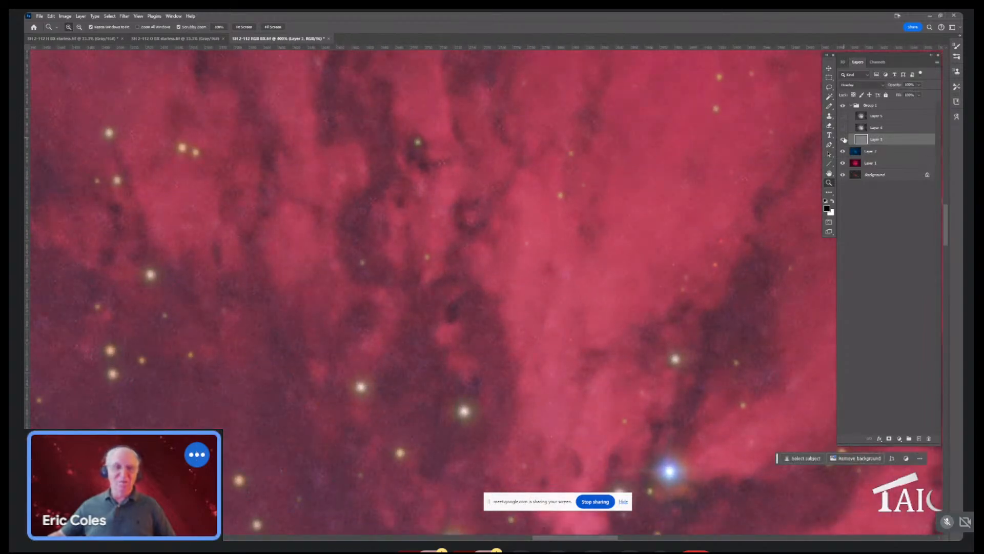
pyautogui.click(239, 29)
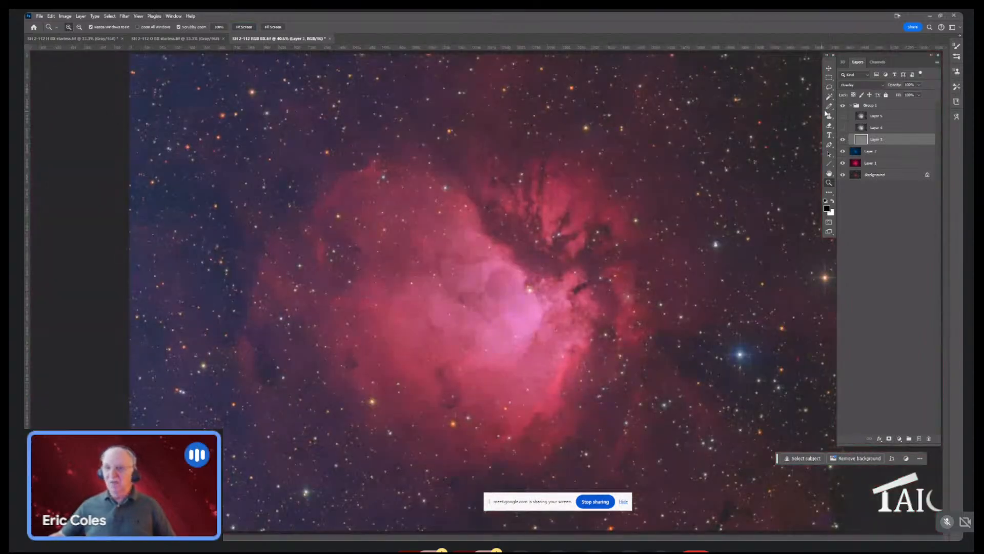
# With the blue O layer hidden, reduce the red H layer's opacity and compare the image with and without it
pyautogui.click(851, 106)
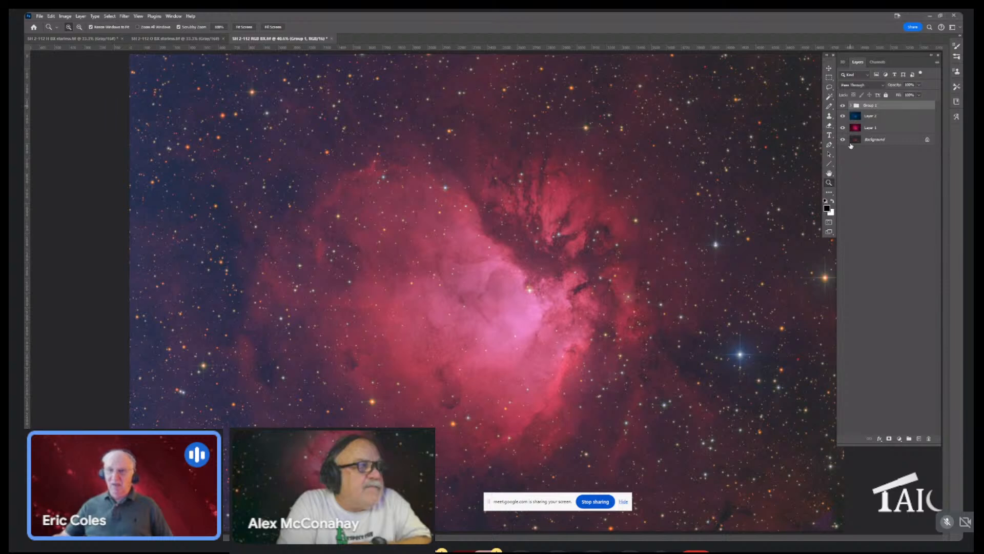
pyautogui.click(845, 116)
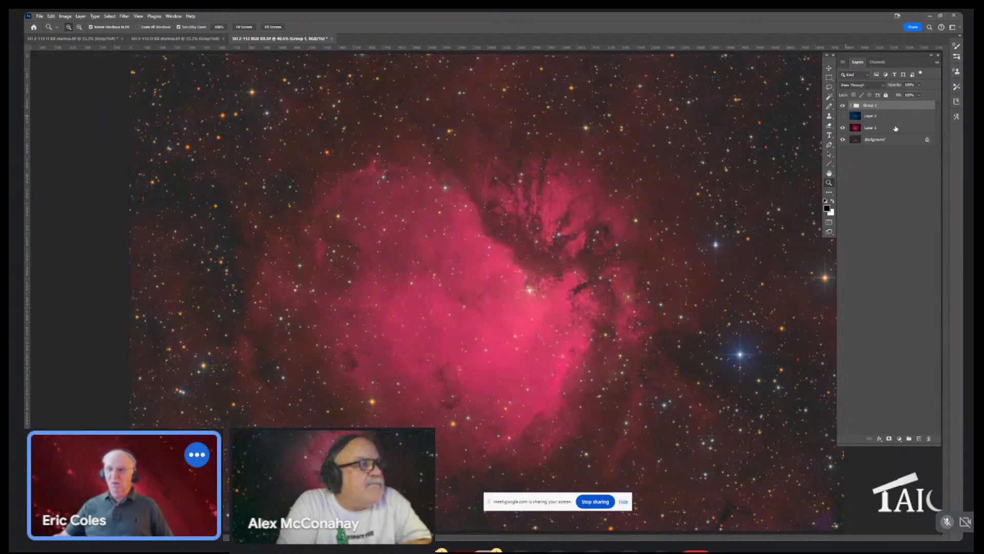
pyautogui.click(897, 128)
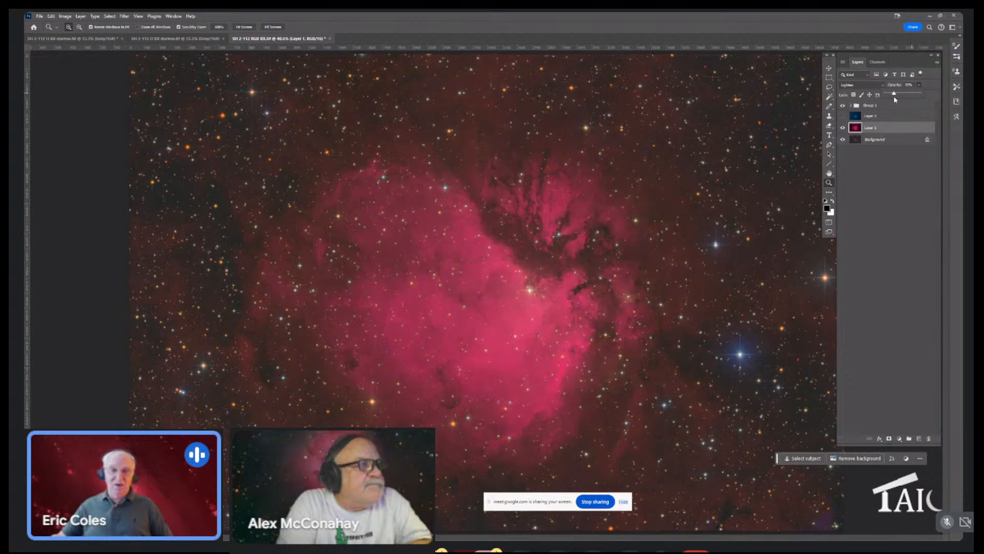
pyautogui.moveTo(888, 97); pyautogui.dragTo(898, 103)
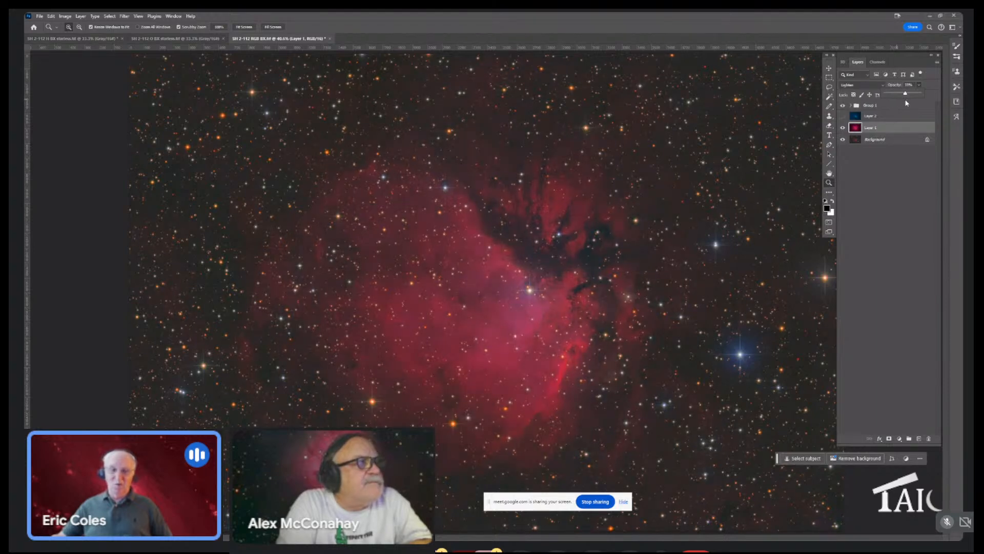
pyautogui.moveTo(903, 102); pyautogui.dragTo(912, 104)
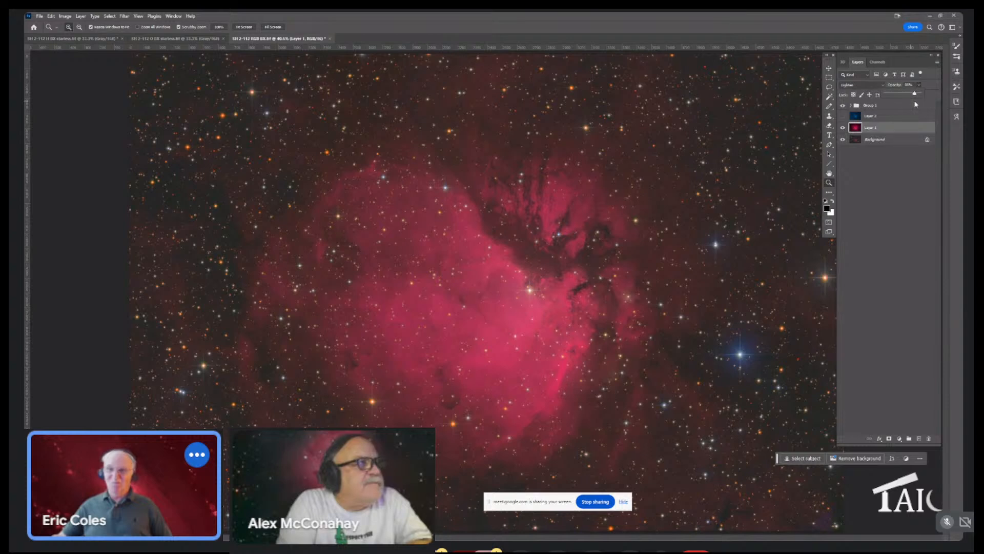
pyautogui.moveTo(915, 104); pyautogui.dragTo(904, 107)
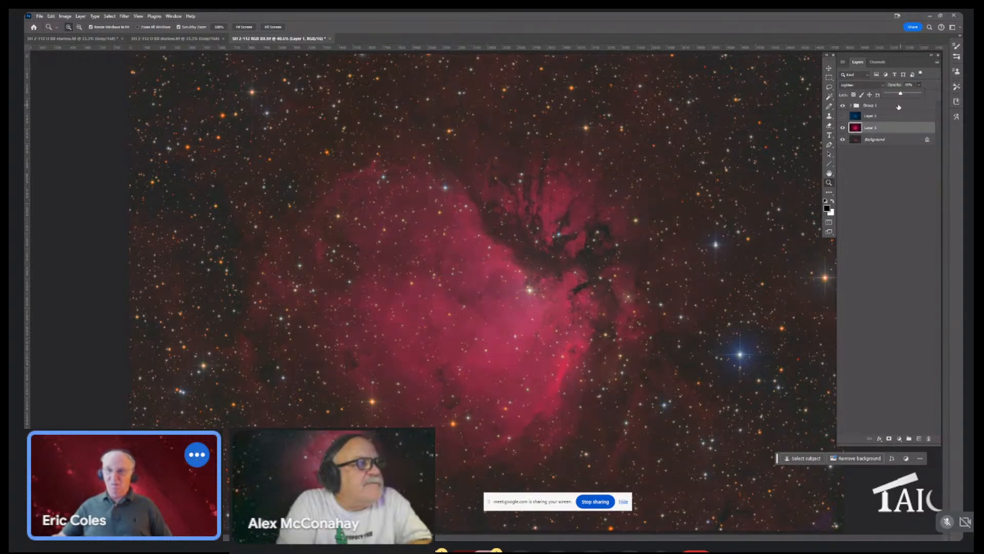
pyautogui.click(844, 128)
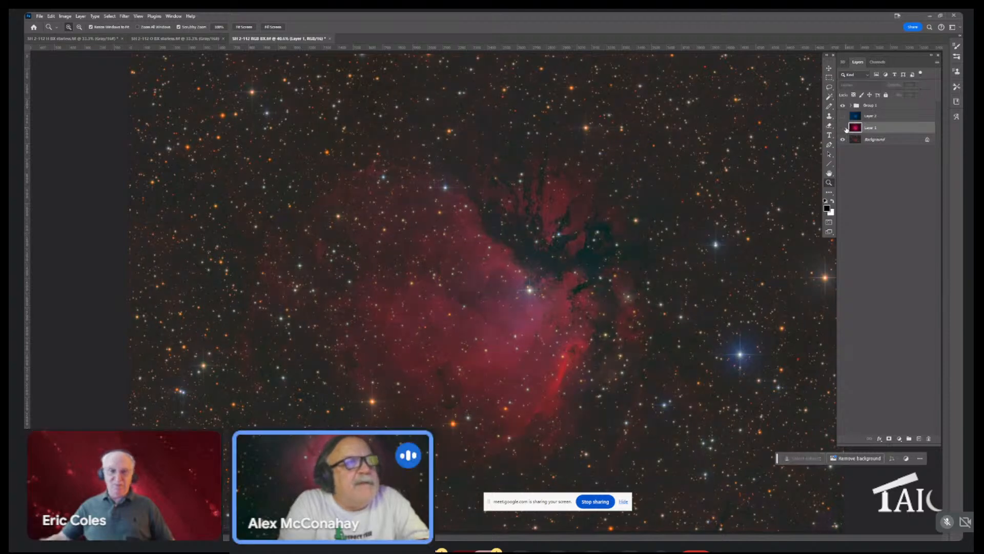
pyautogui.click(845, 128)
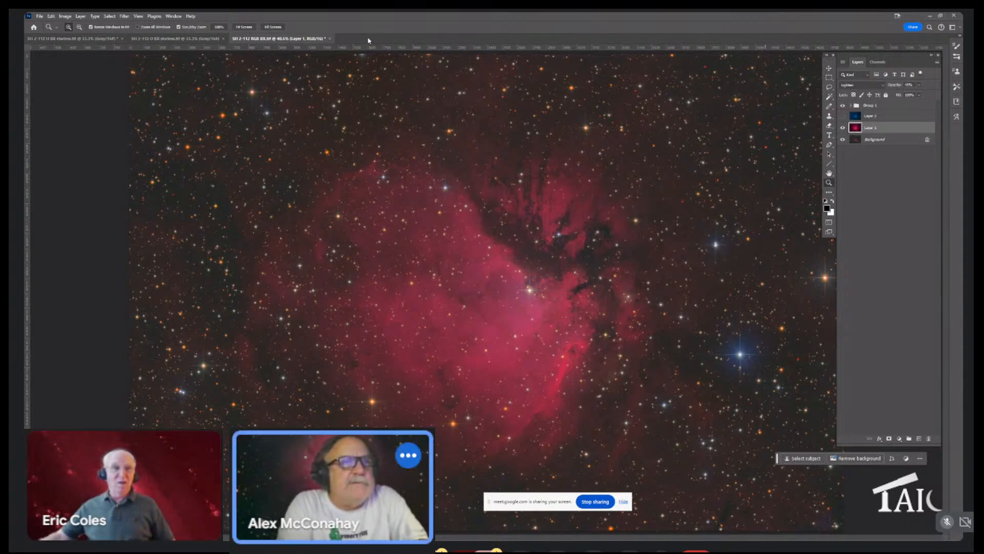
# Save the layered RGB image as a TIFF without image compression, and close all three Sharpless 2-112 documents, saving the starless H file
pyautogui.click(329, 39)
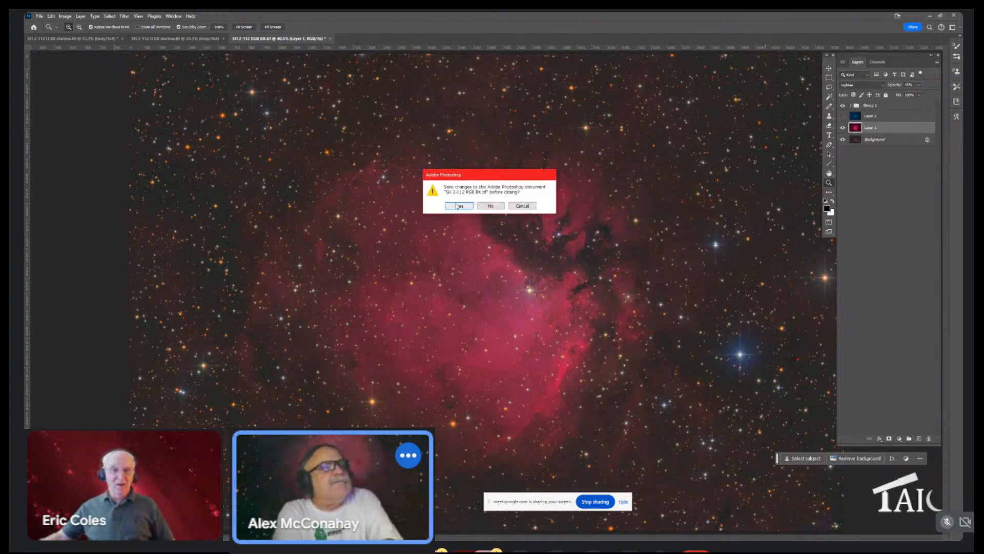
pyautogui.click(457, 206)
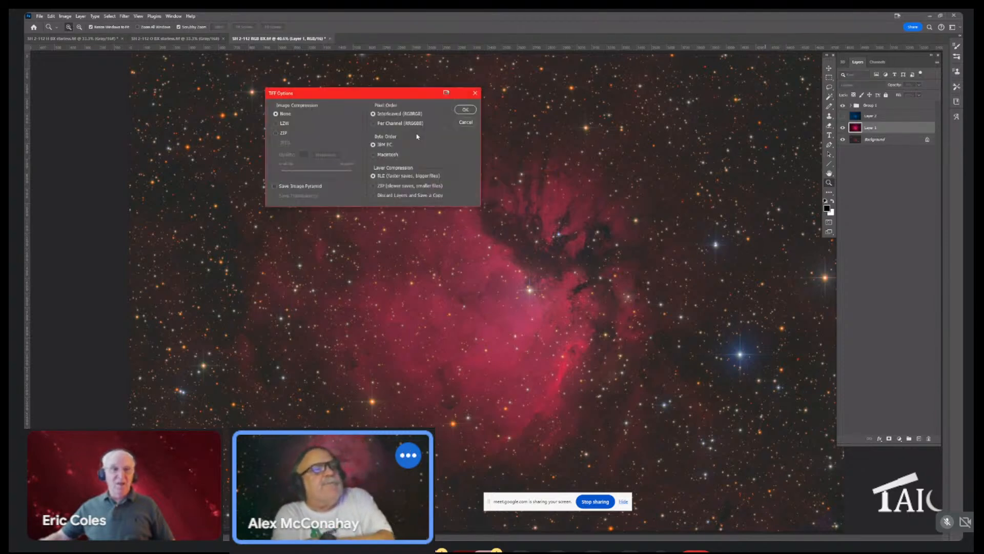
pyautogui.click(465, 110)
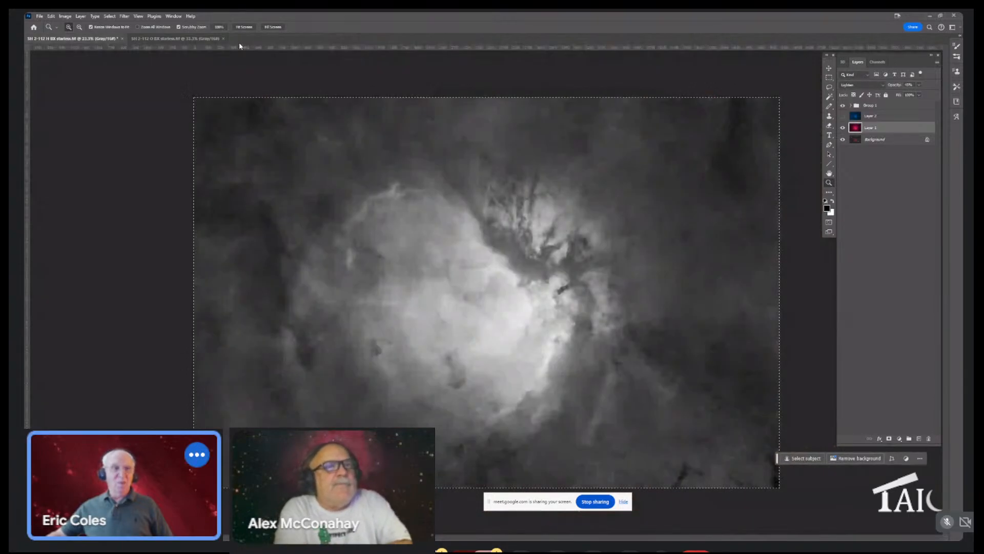
pyautogui.click(224, 38)
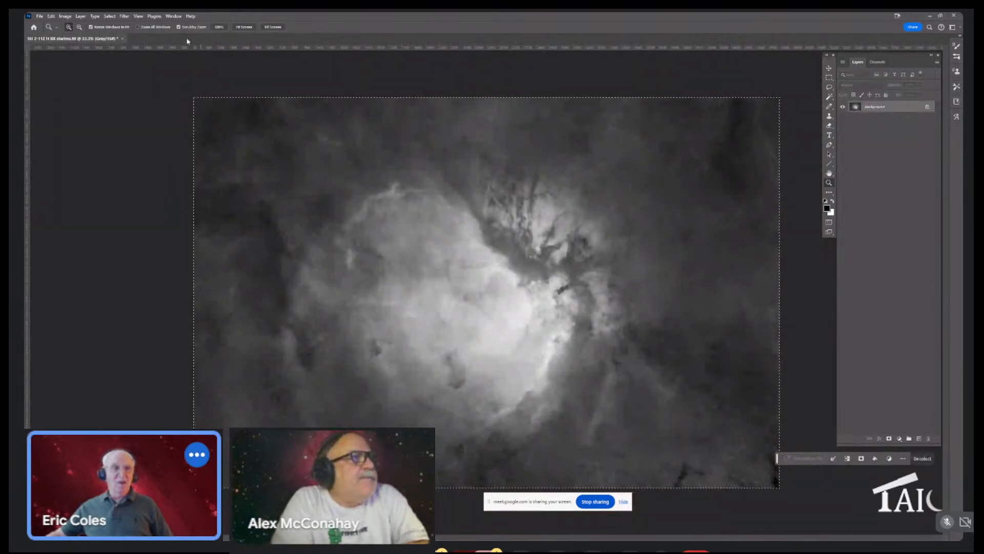
pyautogui.click(123, 38)
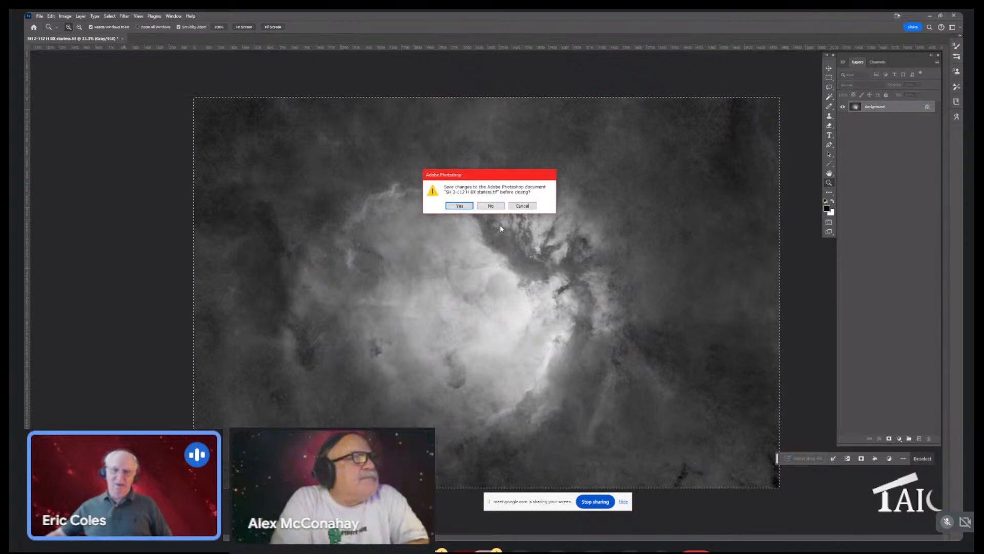
pyautogui.click(458, 205)
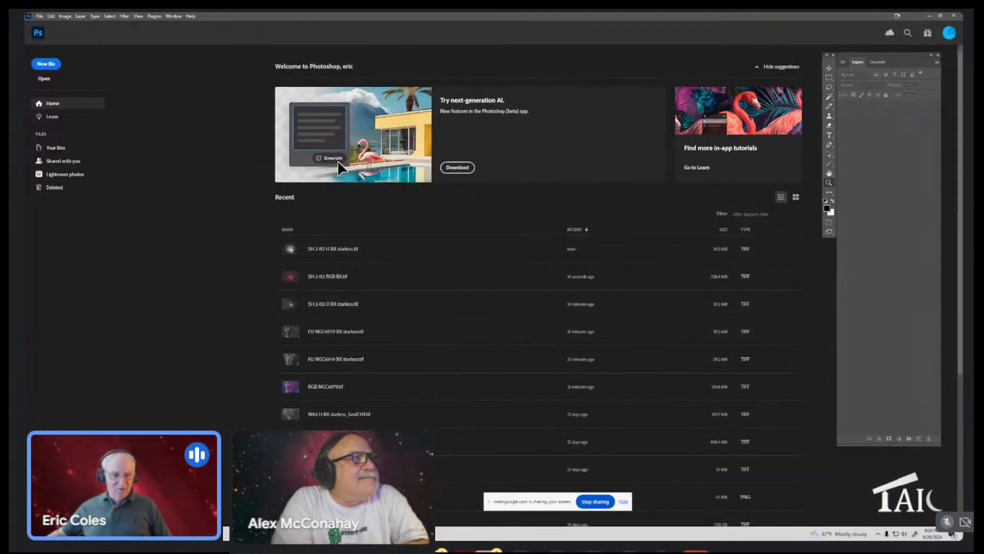
# Switch to PixInsight and open the SH2 101 H BX starless, O BX starless and RGB .xisf files from The Tulip Nebula folder
pyautogui.click(328, 534)
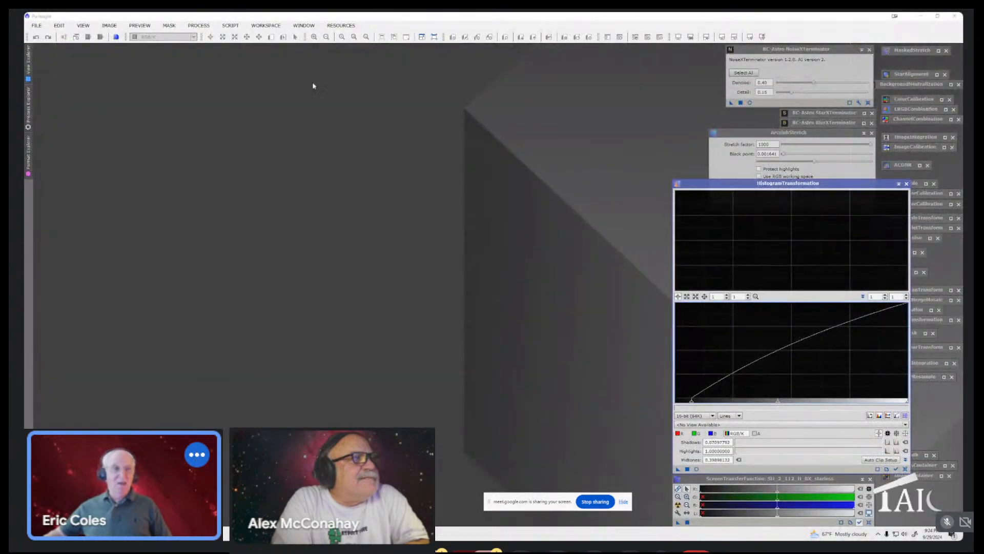
pyautogui.click(36, 27)
pyautogui.click(54, 38)
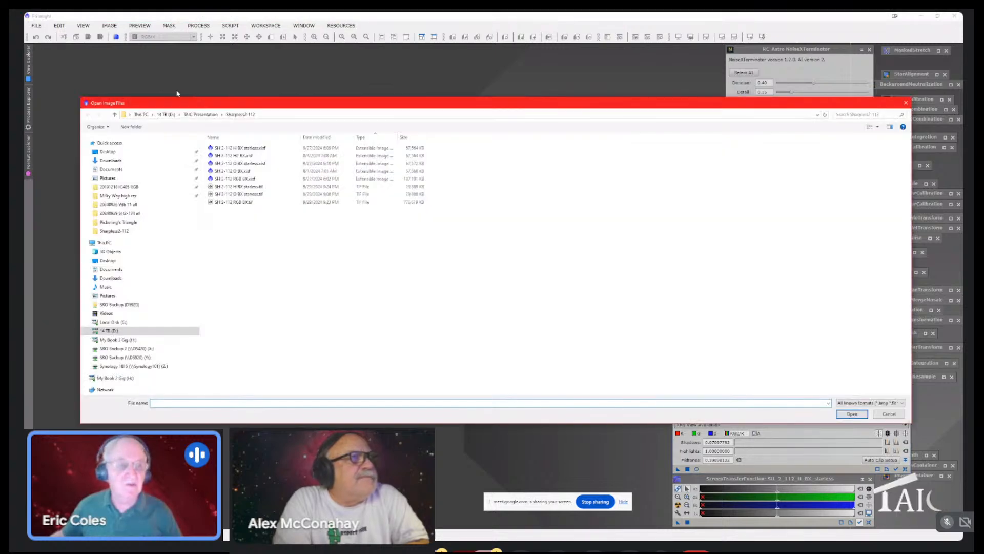
pyautogui.click(200, 114)
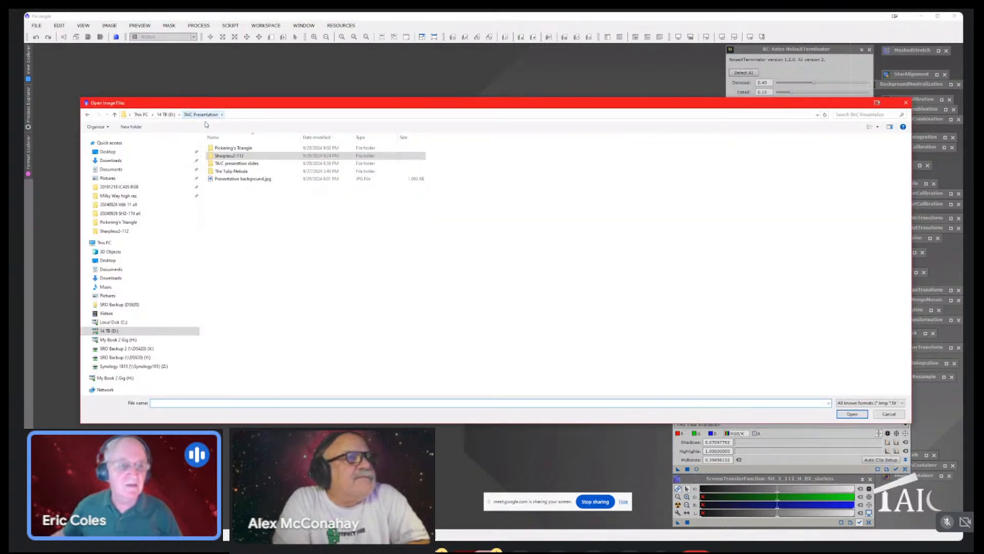
pyautogui.doubleClick(233, 171)
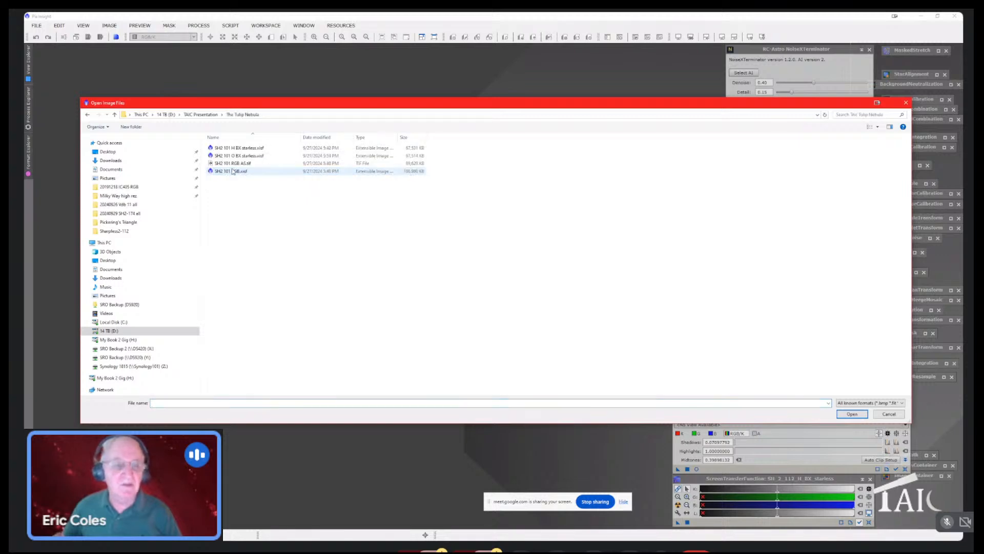
pyautogui.click(360, 138)
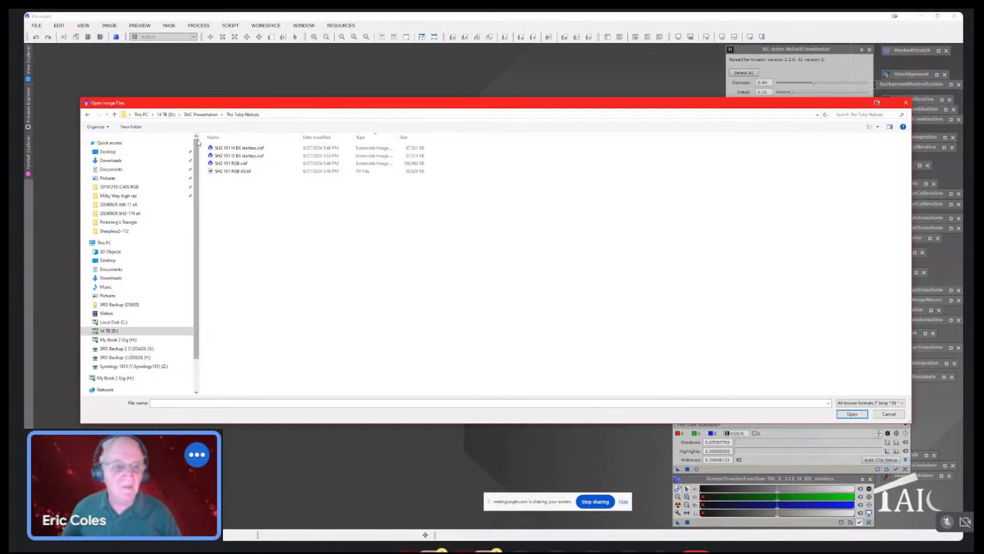
pyautogui.click(210, 148)
pyautogui.moveTo(210, 149); pyautogui.dragTo(217, 164)
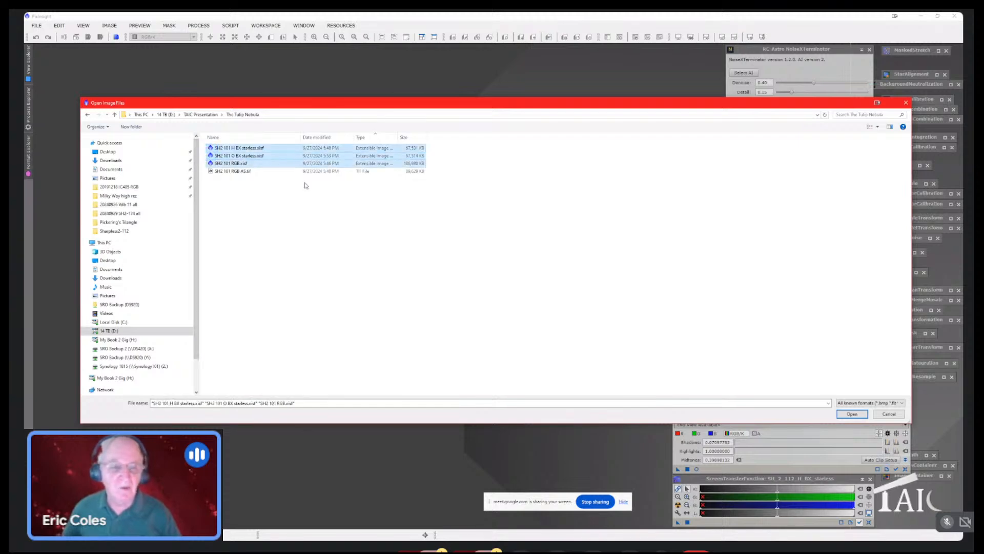
pyautogui.click(850, 415)
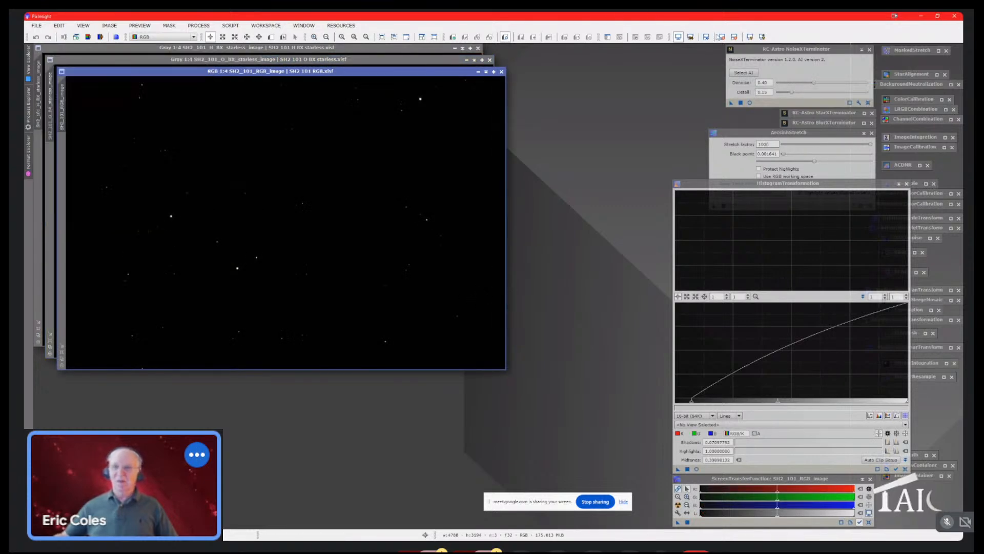
# Preview the linear RGB image with a temporary STF AutoStretch in an enlarged window, and remove the screen stretch
pyautogui.click(750, 37)
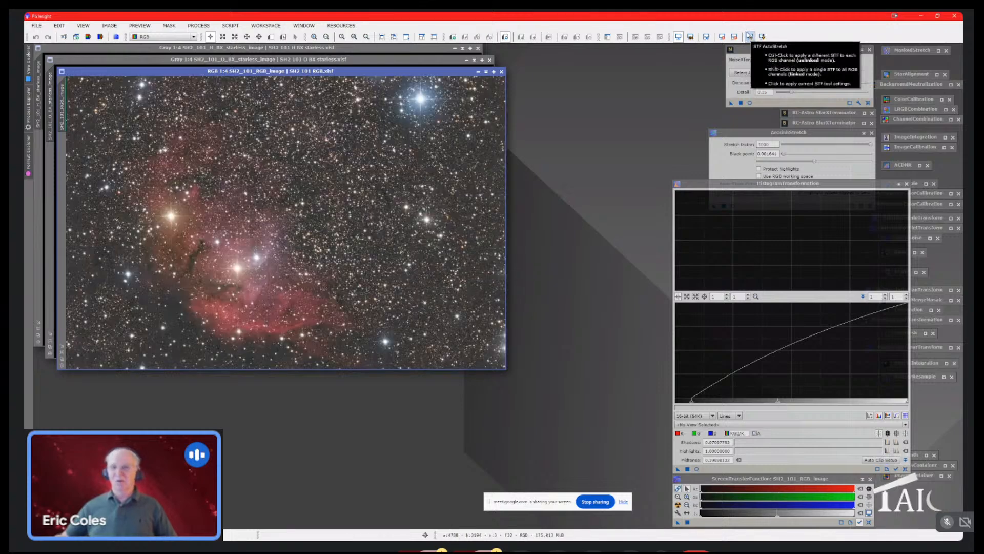
pyautogui.click(381, 37)
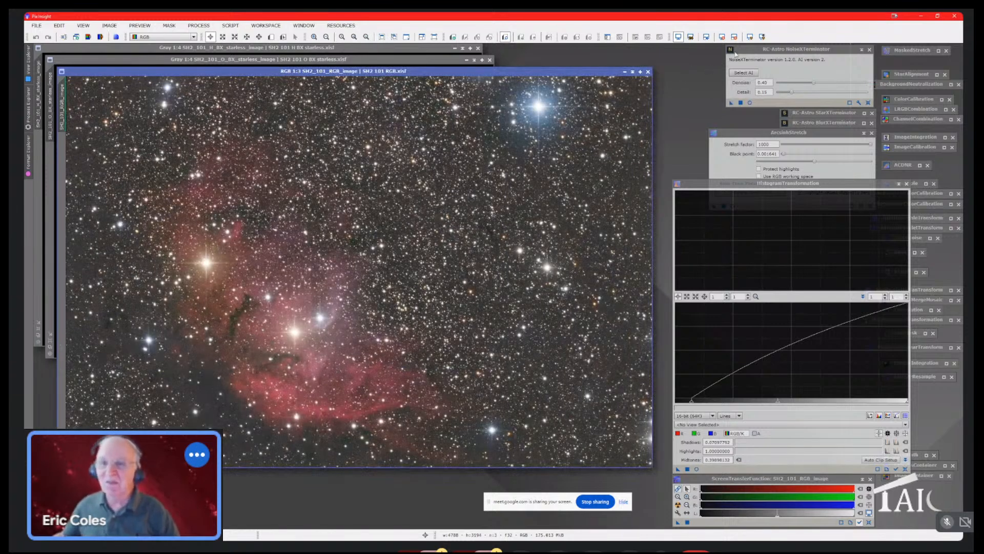
pyautogui.click(734, 37)
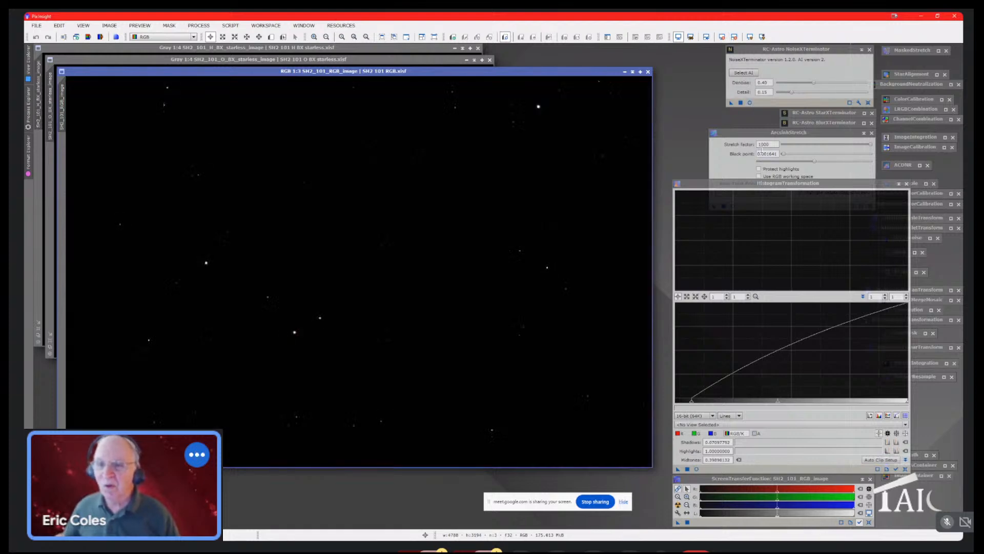
# Stretch the RGB image with ArcsinhStretch, lowering the estimated black point to 0.003361, and denoise it with NoiseXTerminator
pyautogui.click(762, 150)
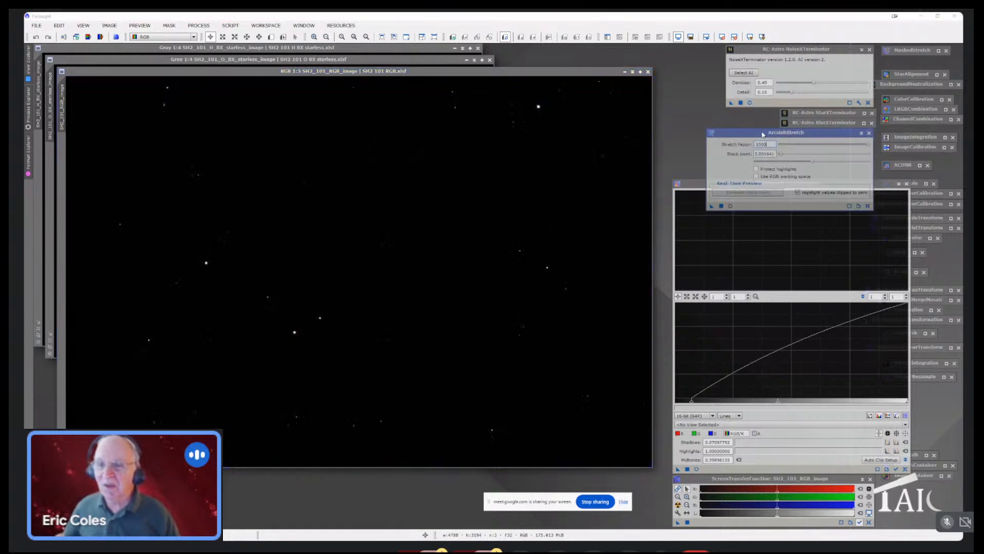
pyautogui.click(731, 205)
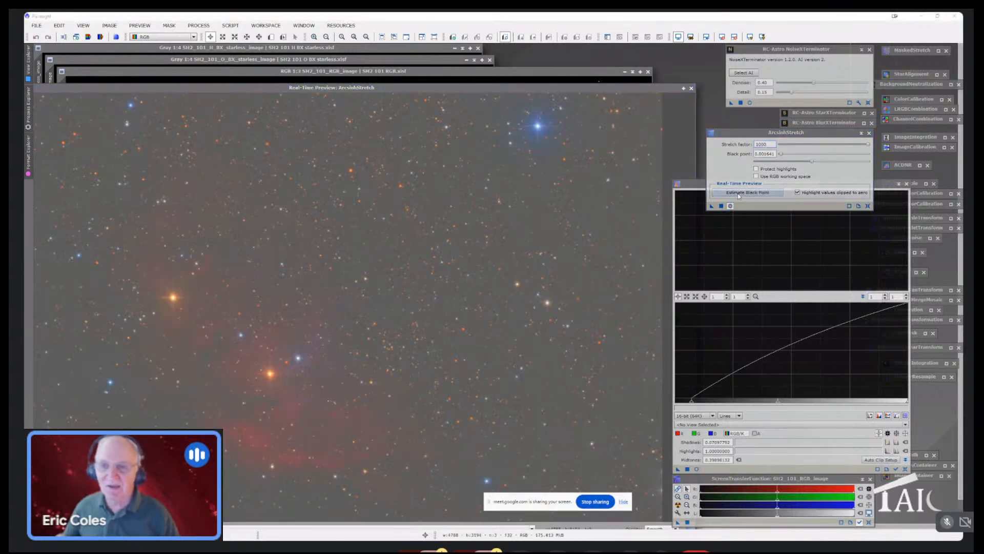
pyautogui.click(738, 194)
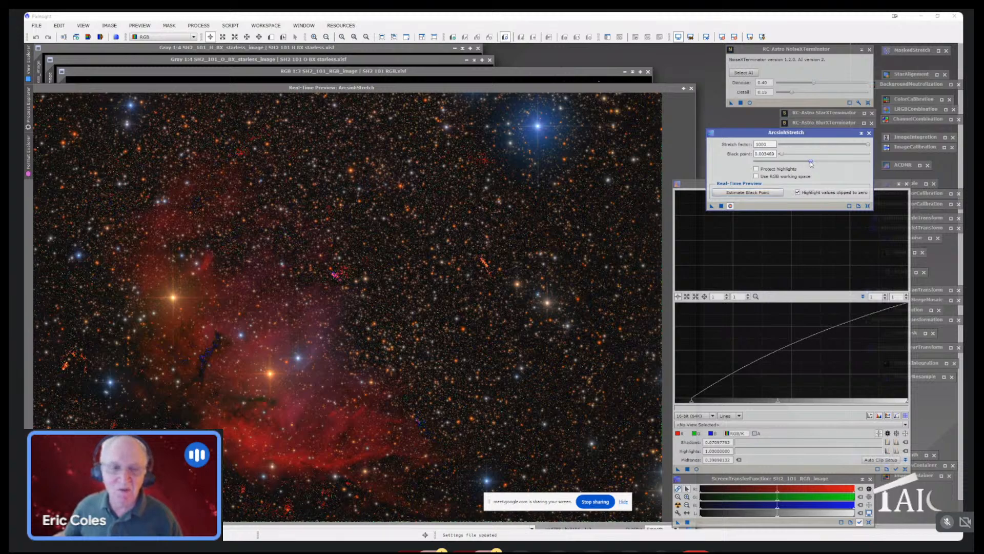
pyautogui.moveTo(810, 164); pyautogui.dragTo(800, 166)
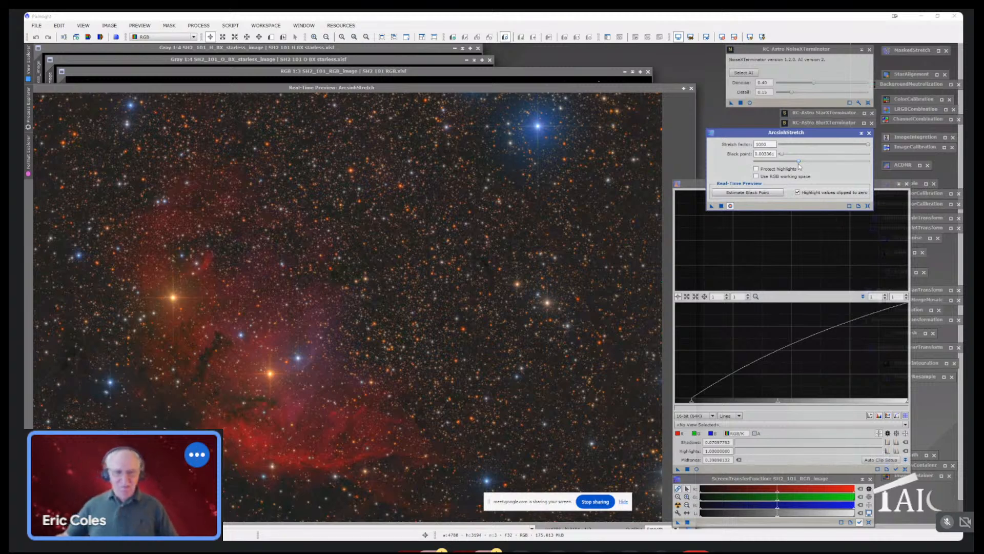
pyautogui.click(691, 88)
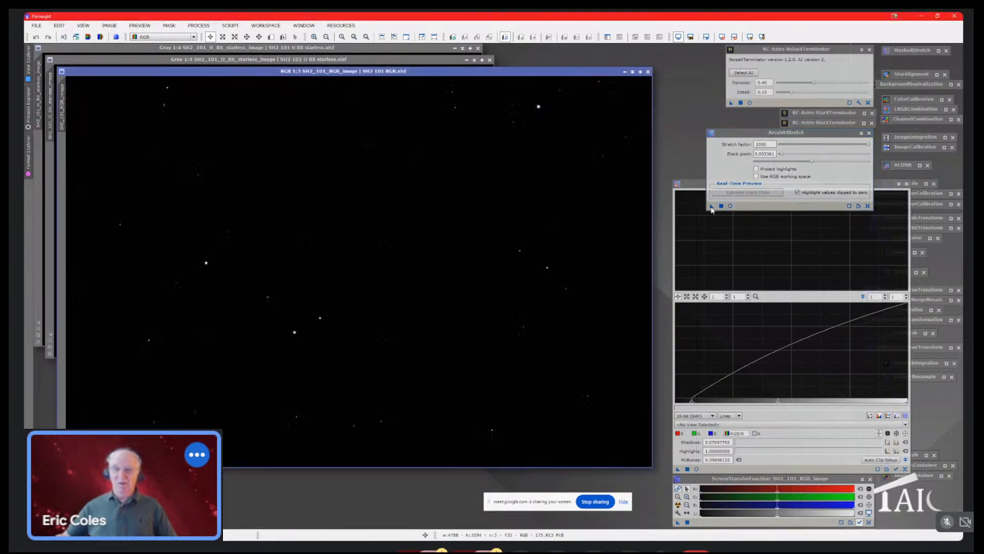
pyautogui.moveTo(711, 209); pyautogui.dragTo(458, 213)
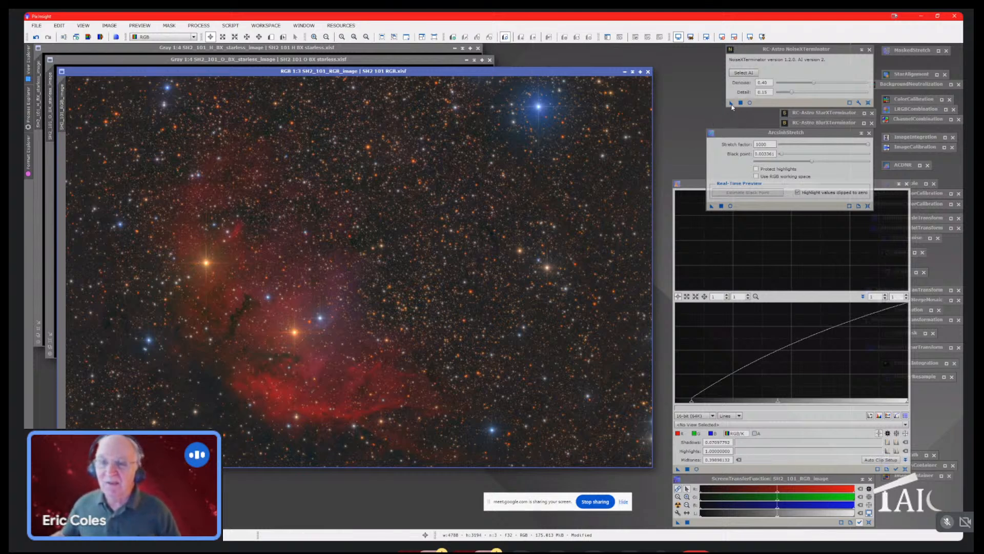
pyautogui.moveTo(732, 103); pyautogui.dragTo(598, 167)
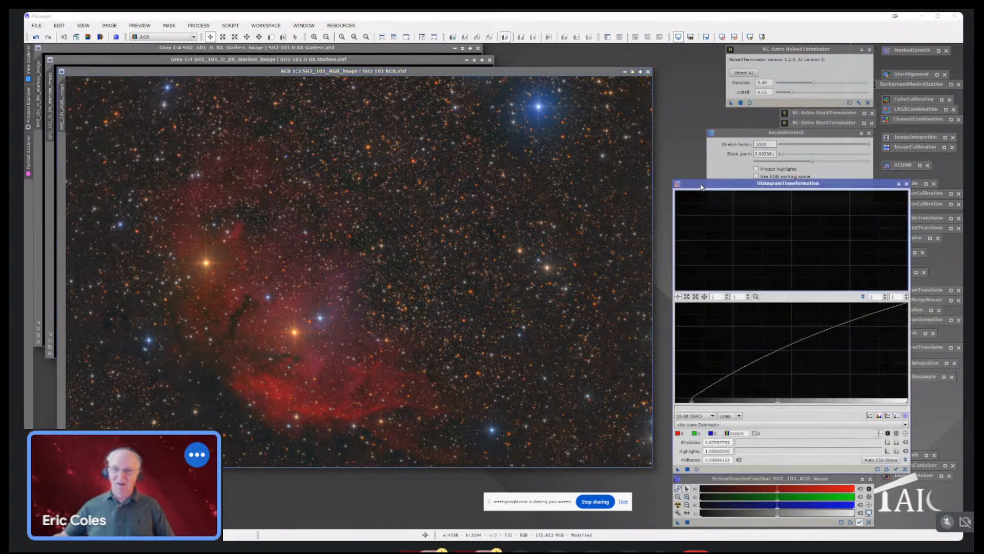
# Load SH2_101_RGB_image into HistogramTransformation and reset the process to its default linear curve
pyautogui.click(705, 425)
pyautogui.click(709, 449)
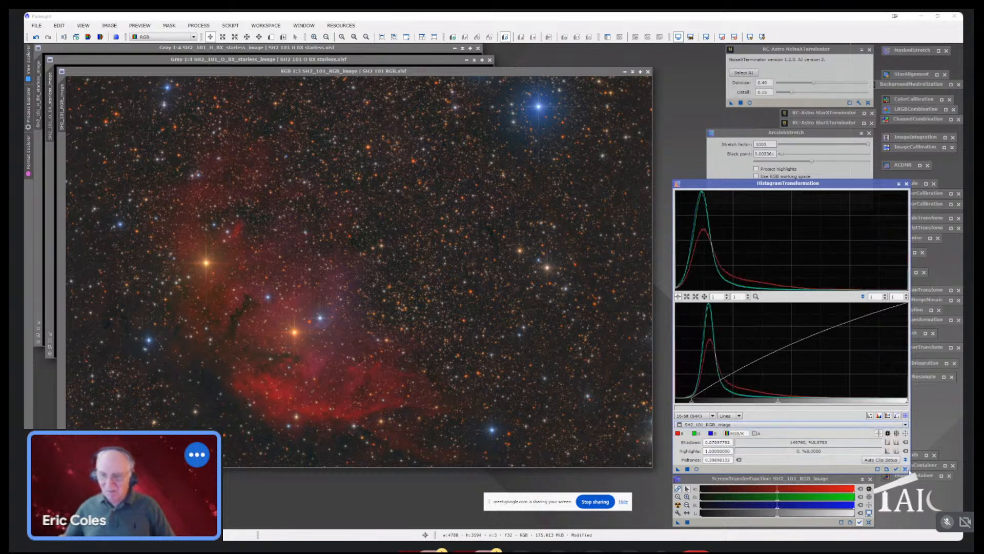
pyautogui.click(905, 469)
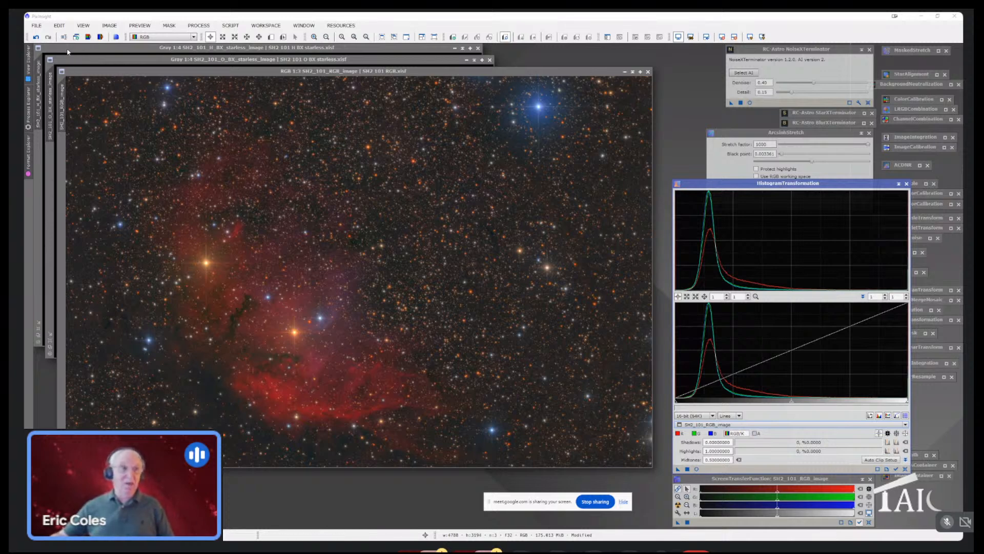
# Save the stretched RGB image as the 16-bit uncompressed TIFF SH2 101 RGB.tif and close its window
pyautogui.click(37, 25)
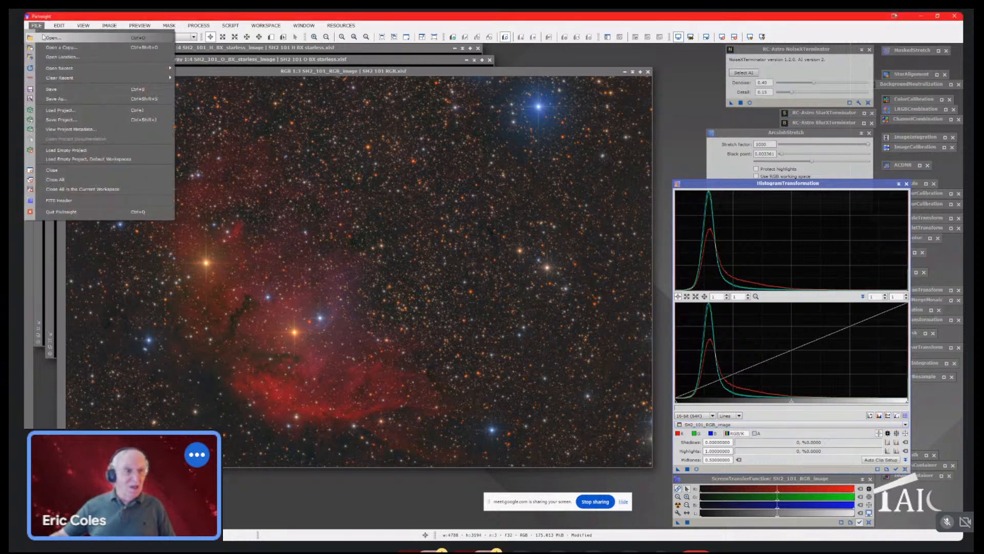
pyautogui.click(66, 101)
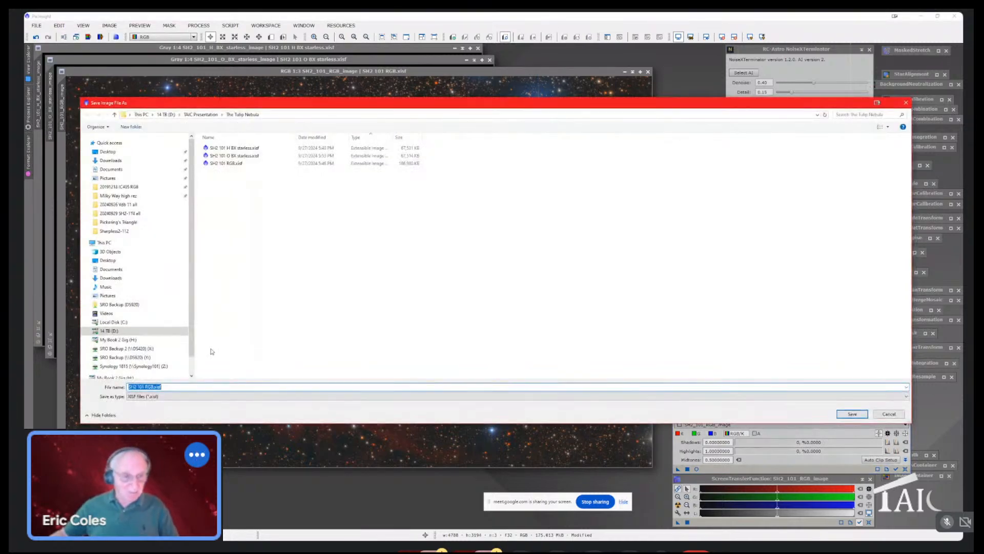
pyautogui.click(183, 396)
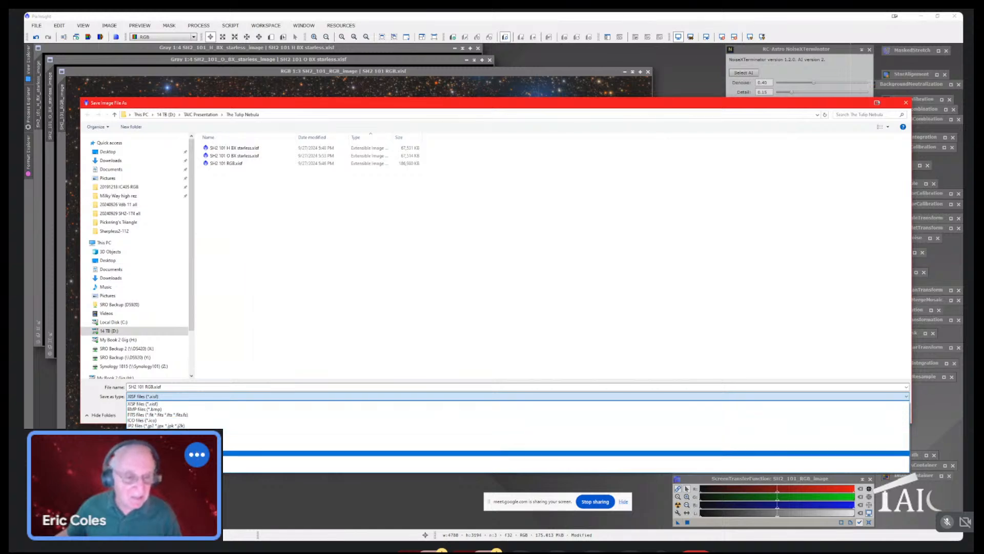
pyautogui.click(185, 453)
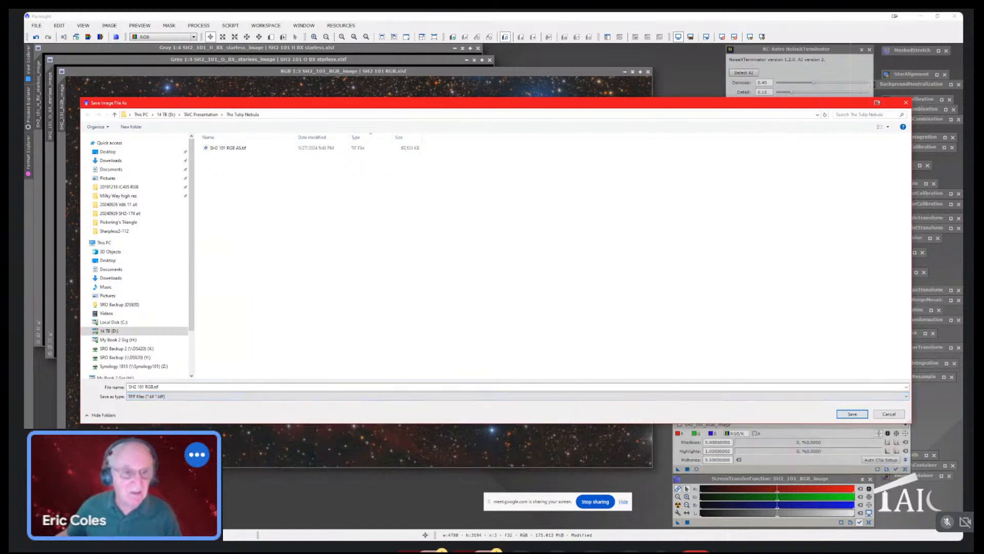
pyautogui.click(852, 413)
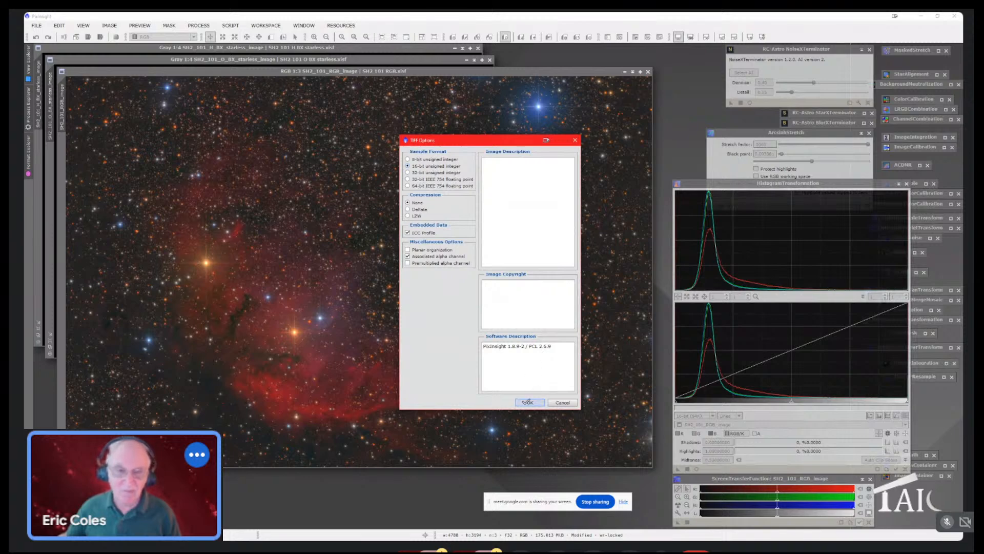
pyautogui.click(530, 402)
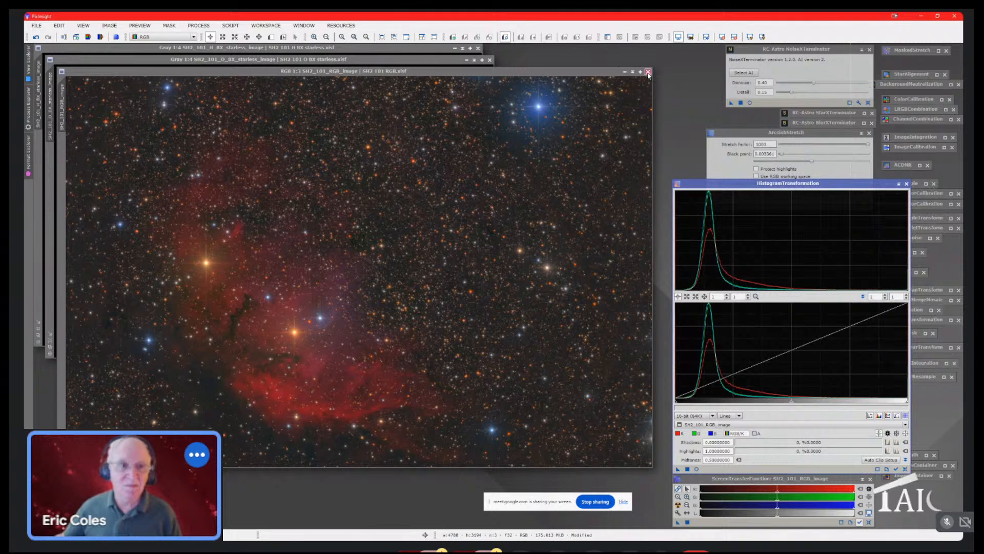
pyautogui.click(648, 73)
pyautogui.click(507, 298)
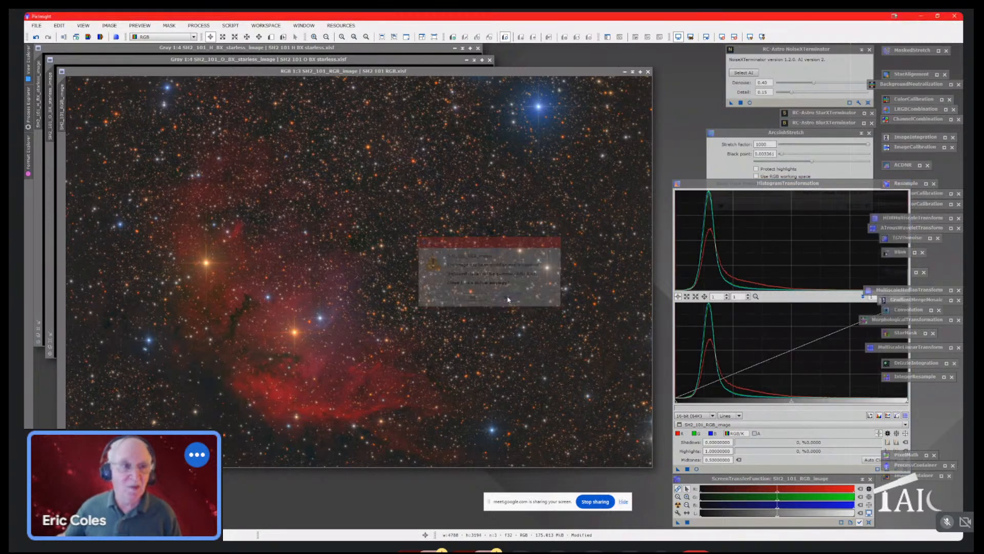
# Bring the starless H image to the front, enlarge it, and apply an STF AutoStretch to its display
pyautogui.moveTo(358, 47); pyautogui.dragTo(388, 83)
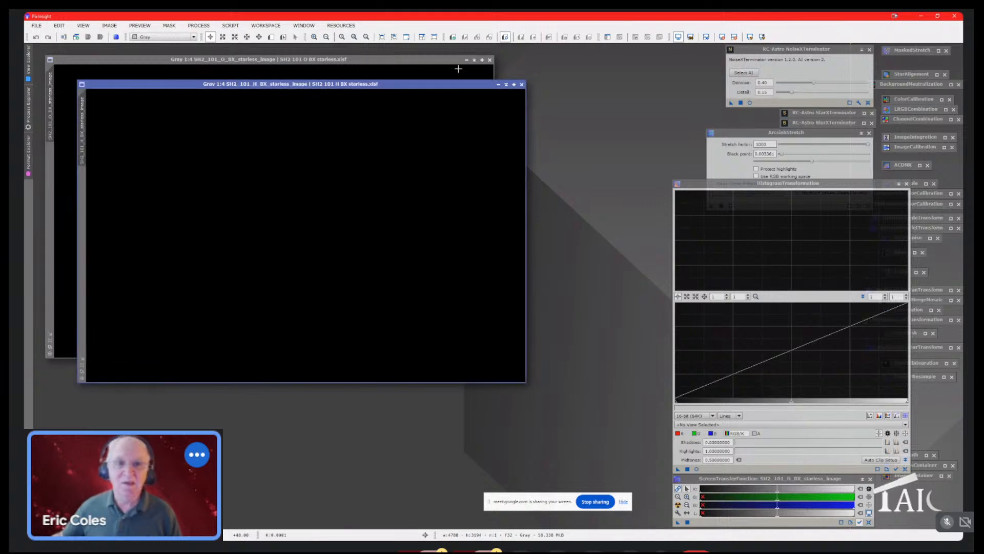
pyautogui.click(382, 37)
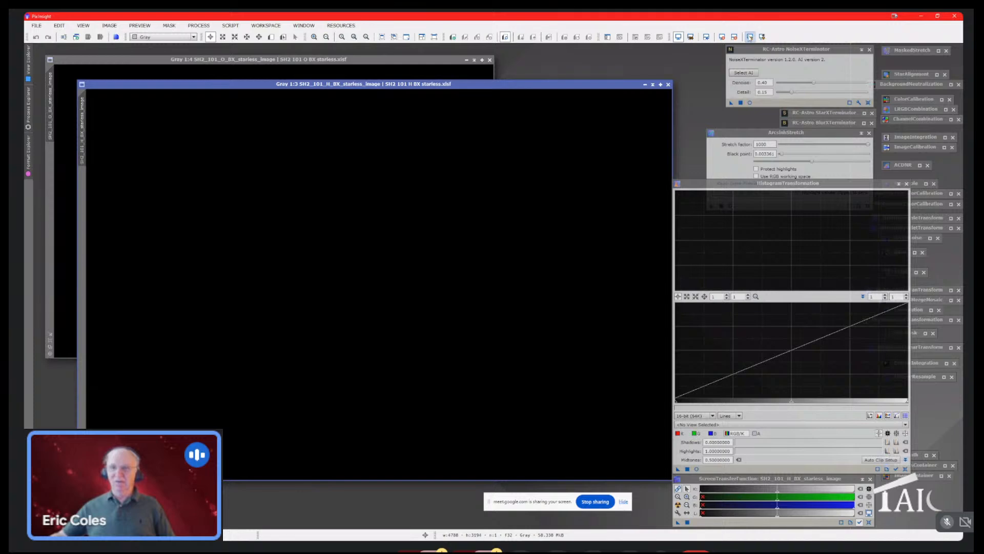
pyautogui.click(750, 37)
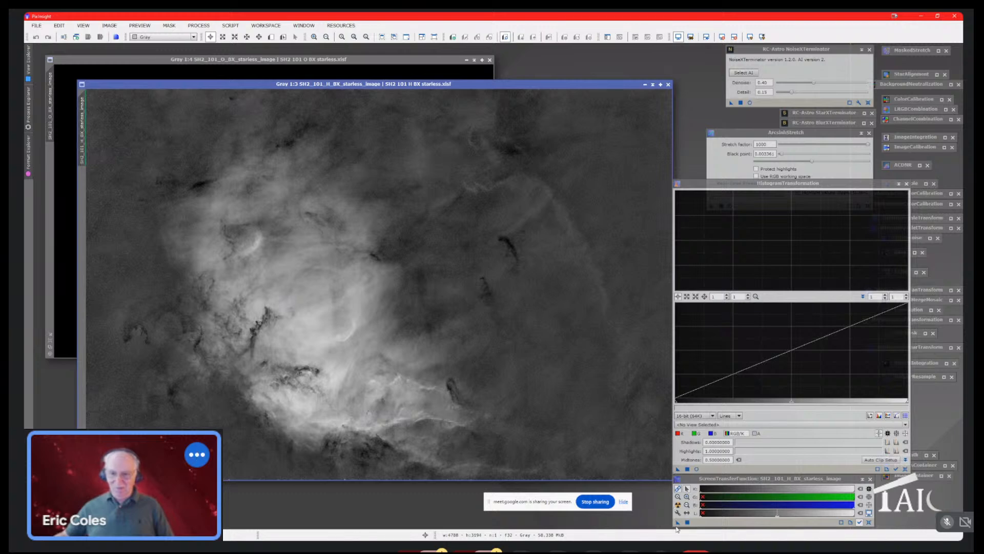
# Apply the STF stretch permanently to the starless H image, AutoStretch its display again, and denoise it with NoiseXTerminator
pyautogui.moveTo(678, 523); pyautogui.dragTo(479, 288)
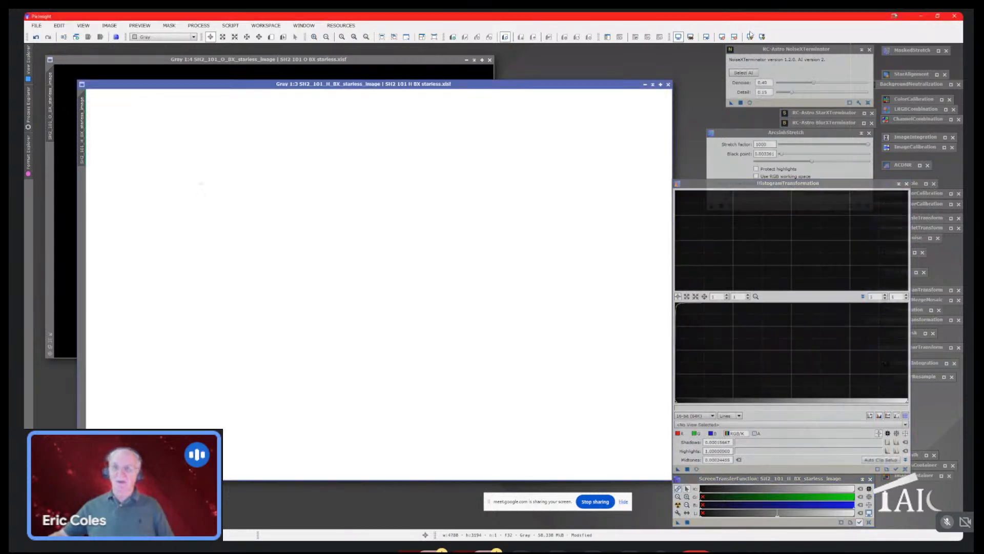
pyautogui.click(749, 37)
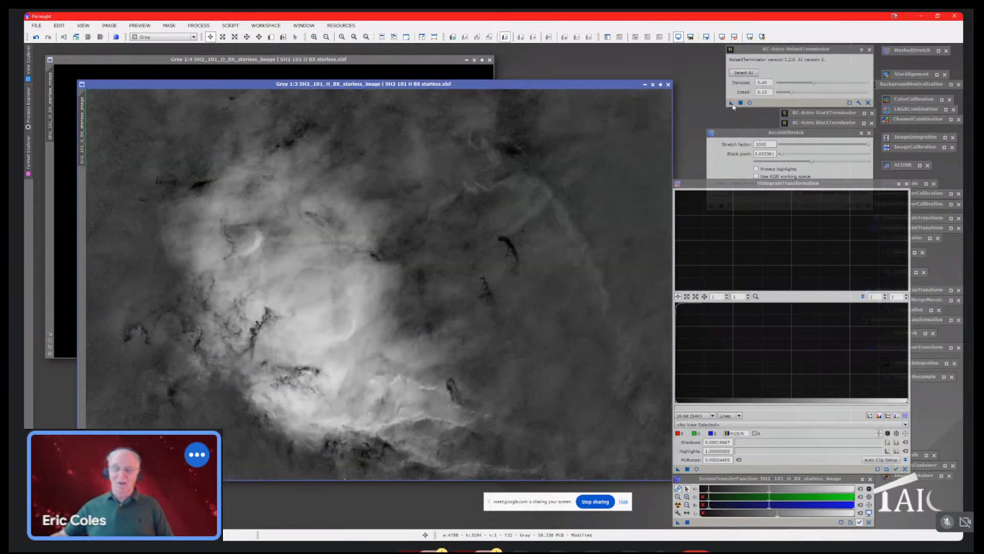
pyautogui.moveTo(732, 103); pyautogui.dragTo(557, 184)
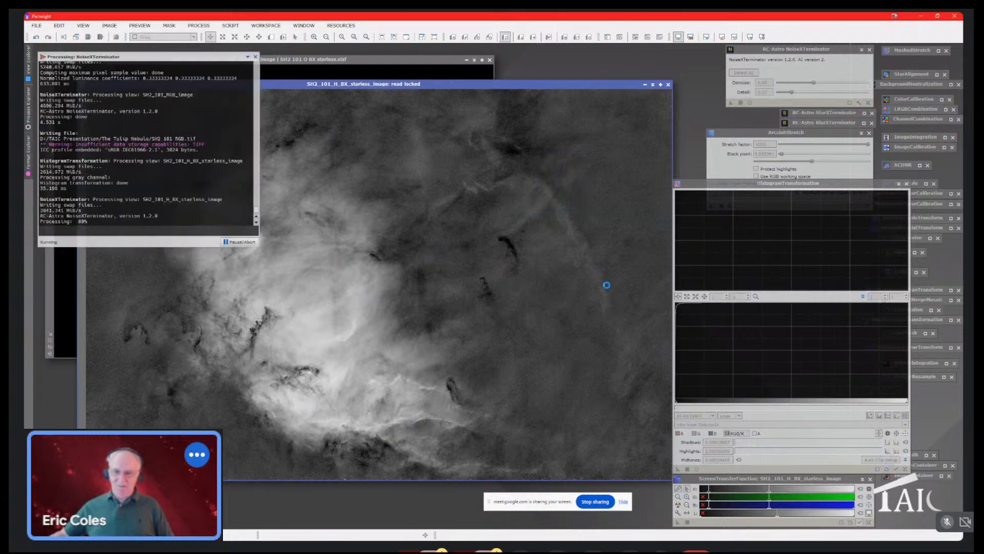
# Load SH2_101_H_BX_starless_image into HistogramTransformation and reset the process to its default linear curve
pyautogui.click(700, 424)
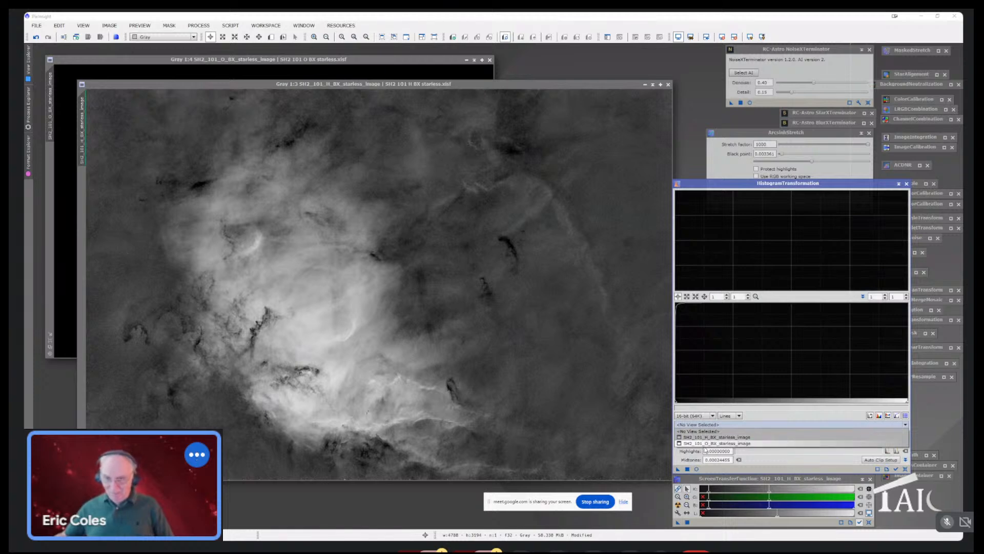
pyautogui.click(708, 437)
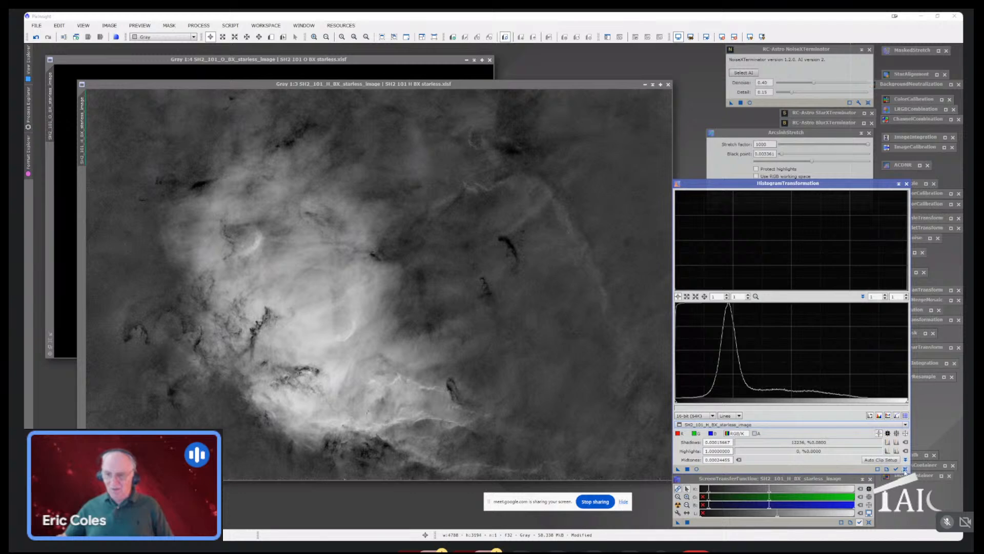
pyautogui.click(905, 468)
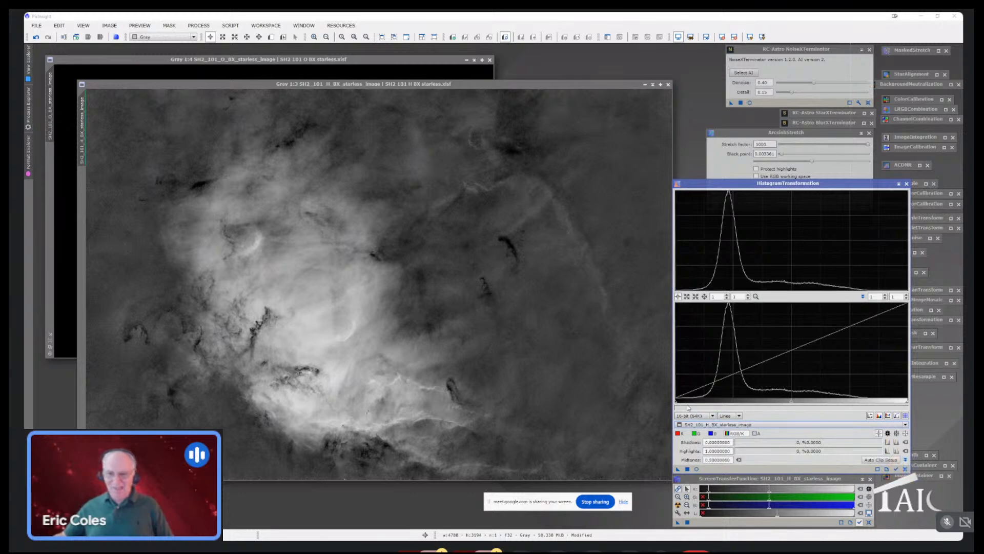
# Using a real-time preview, set HistogramTransformation shadows to about 0.047 and midtones to about 0.45, and apply it to the starless H image
pyautogui.moveTo(677, 405); pyautogui.dragTo(678, 405)
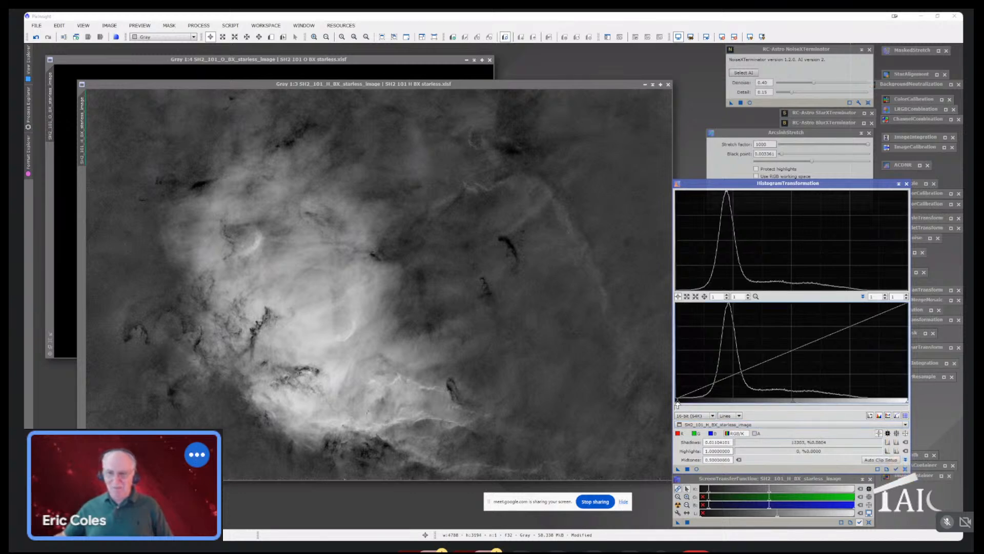
pyautogui.click(696, 469)
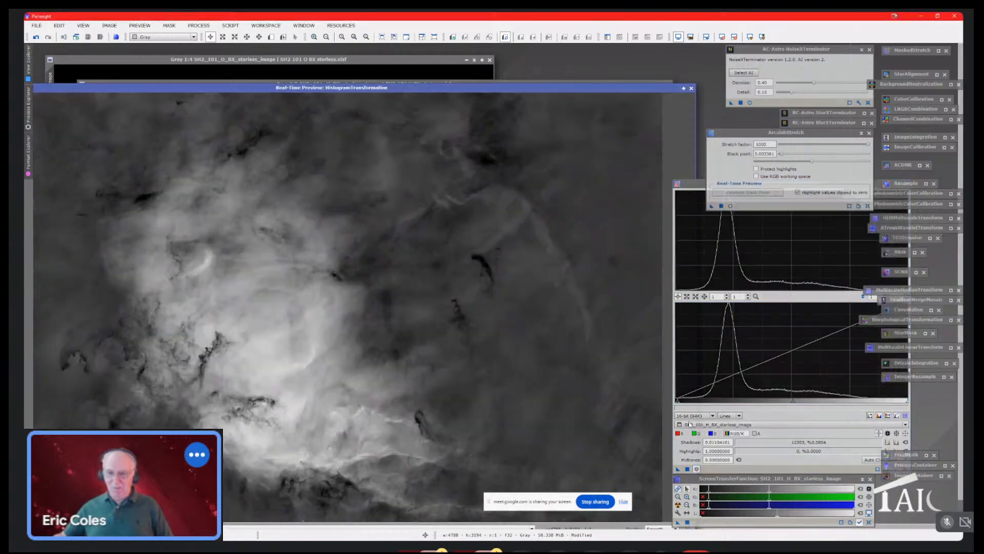
pyautogui.moveTo(680, 405); pyautogui.dragTo(686, 405)
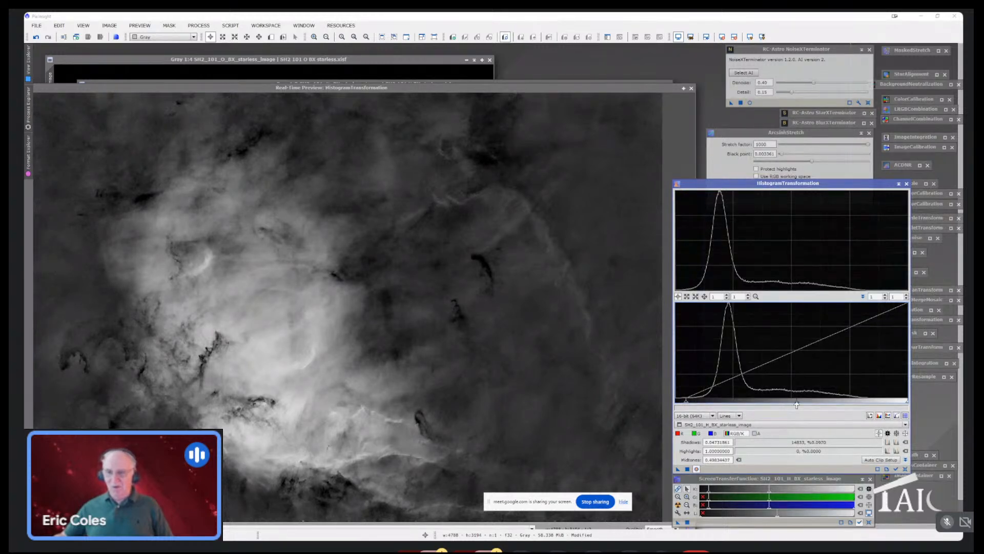
pyautogui.moveTo(796, 405); pyautogui.dragTo(788, 404)
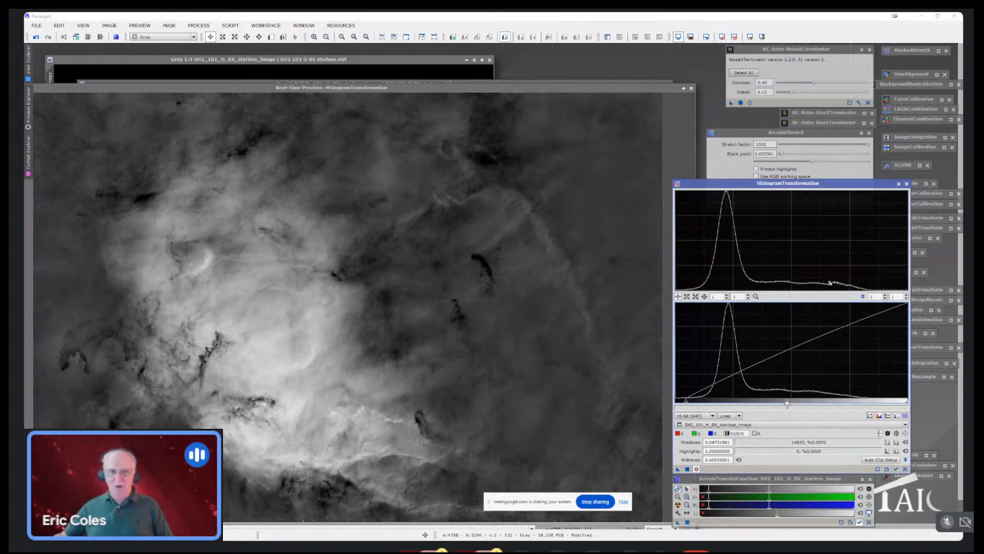
pyautogui.click(692, 88)
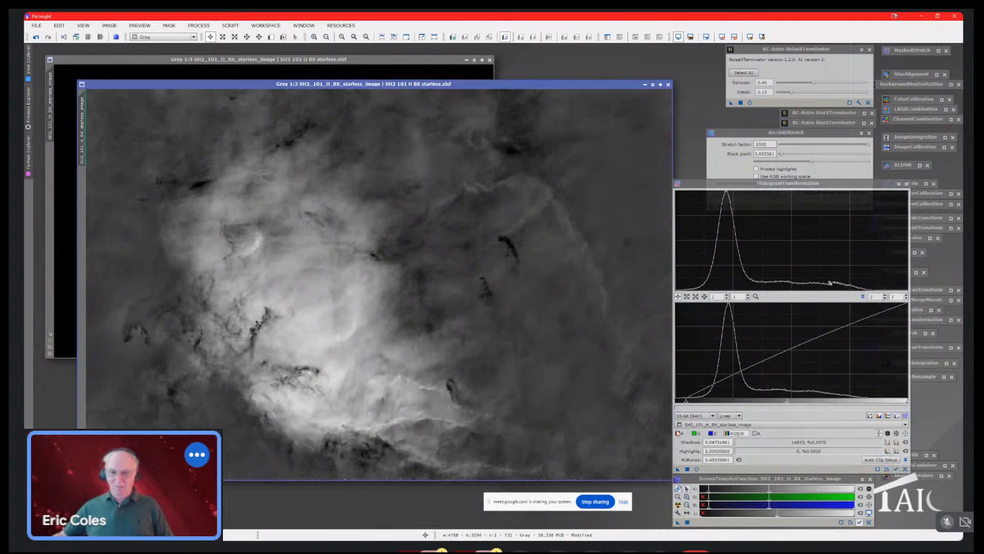
pyautogui.moveTo(677, 471); pyautogui.dragTo(417, 213)
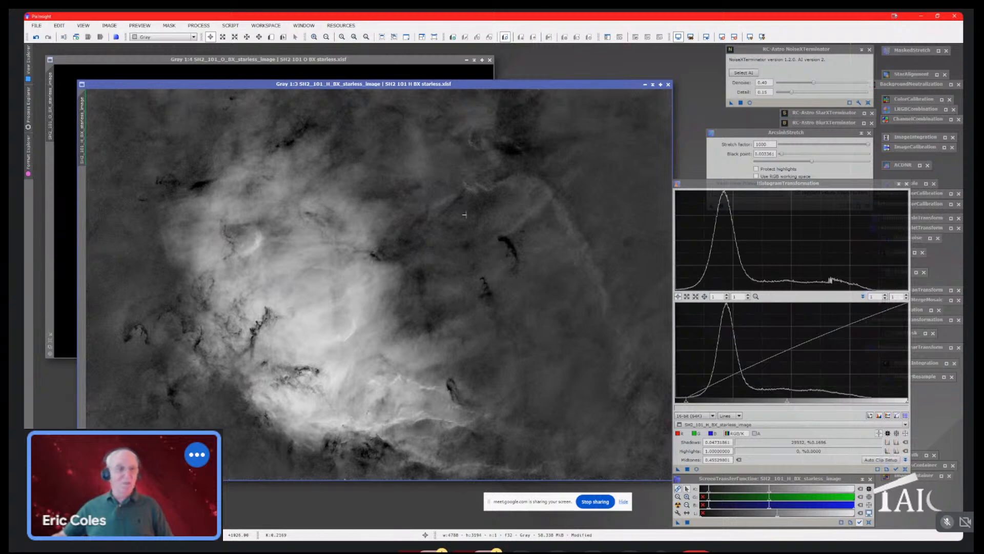
# Save the starless H image as the 16-bit unsigned integer, uncompressed TIFF SH2 101 H BX starless.tif
pyautogui.click(42, 25)
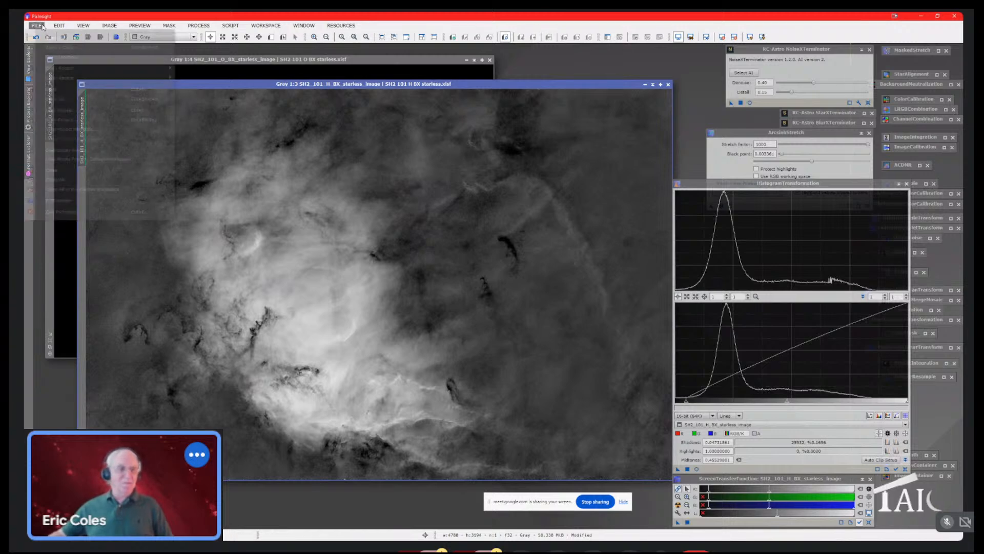
pyautogui.click(92, 98)
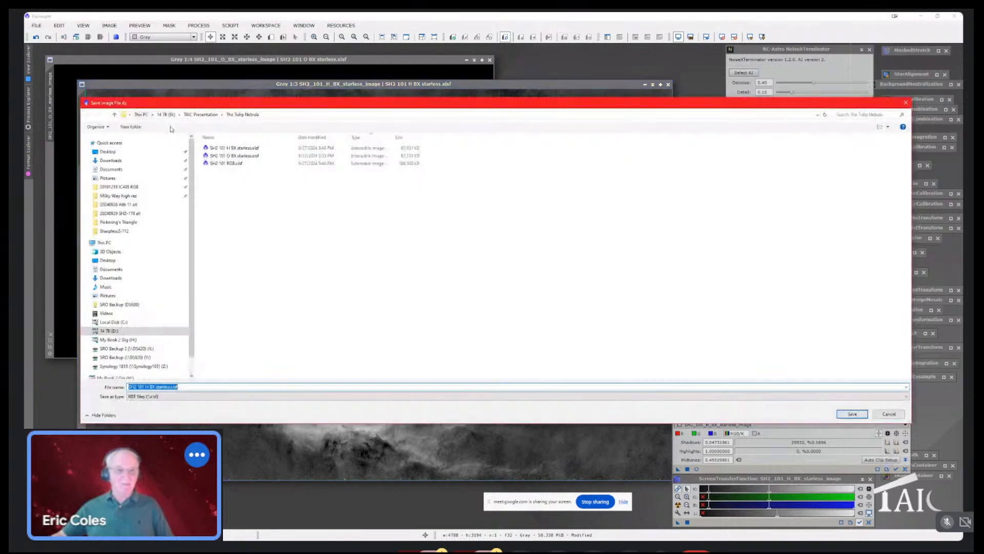
pyautogui.click(235, 396)
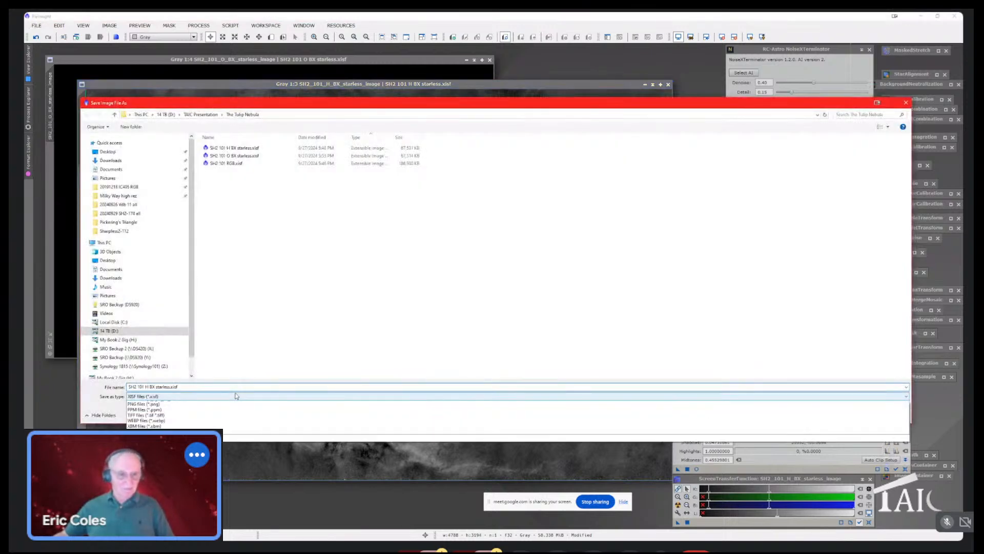
pyautogui.click(236, 453)
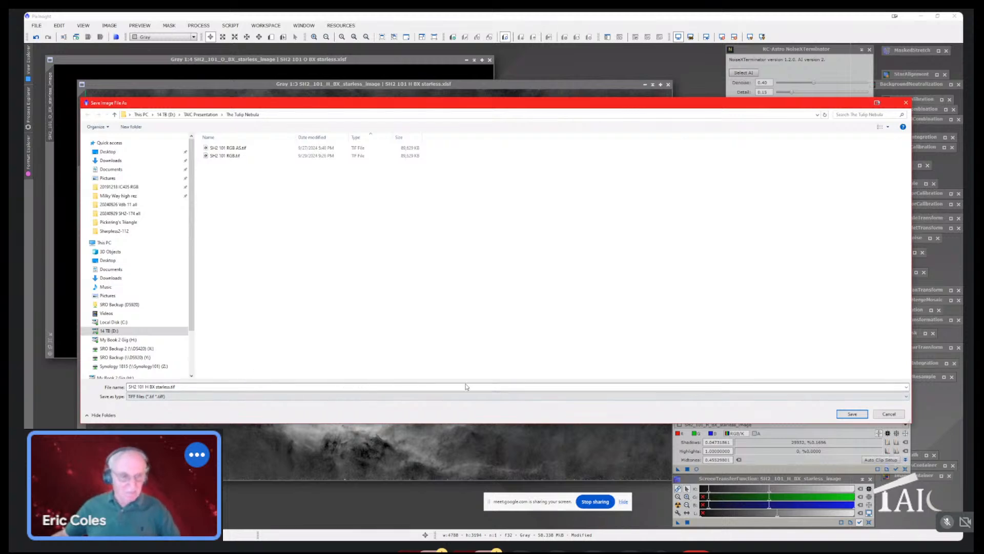
pyautogui.click(852, 414)
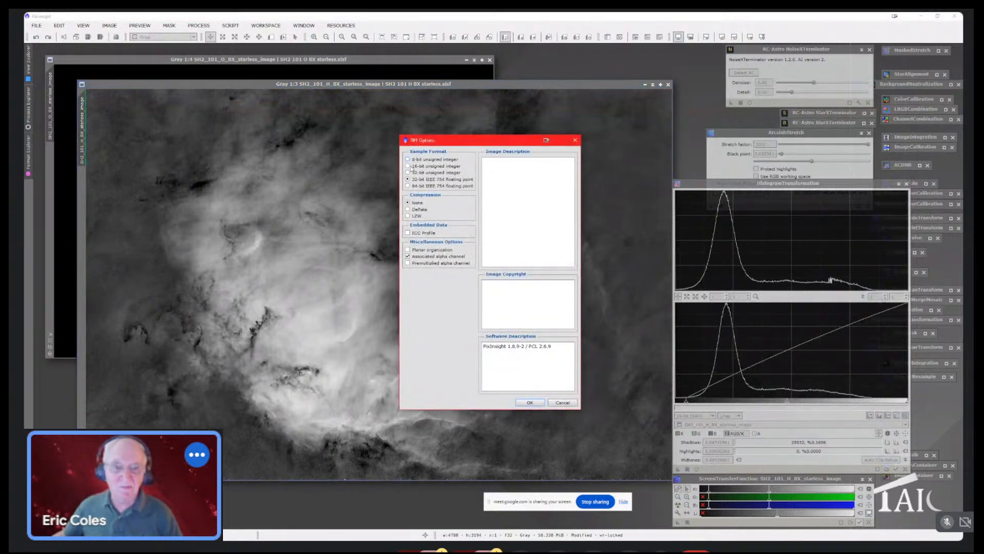
pyautogui.click(409, 166)
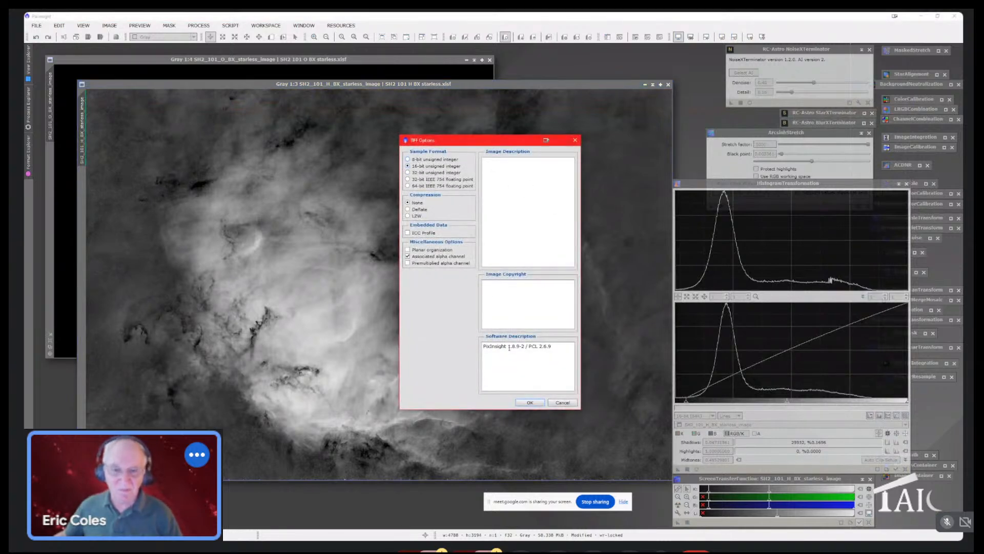
pyautogui.click(530, 402)
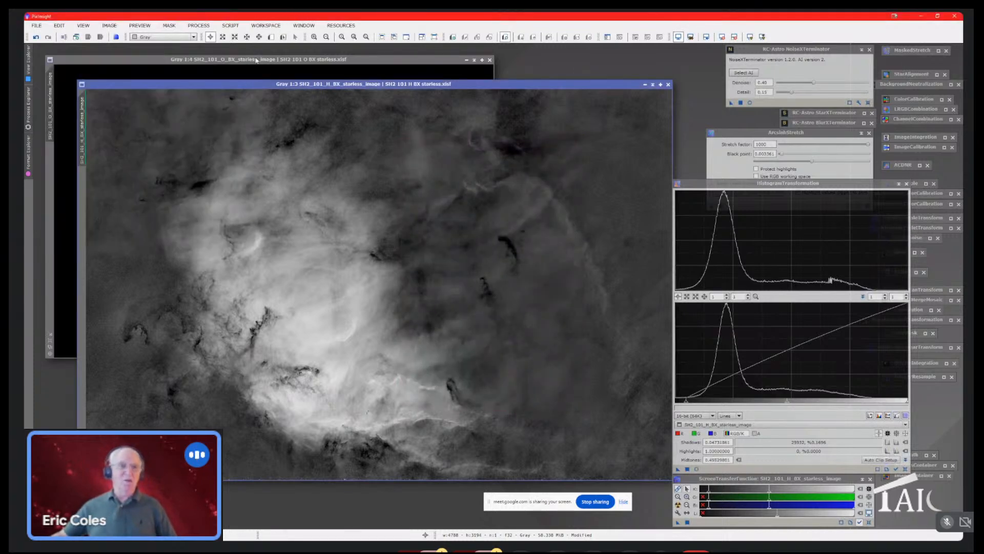
# Bring the starless O image to the front, enlarge it, and apply an STF AutoStretch to its display
pyautogui.moveTo(256, 60); pyautogui.dragTo(351, 105)
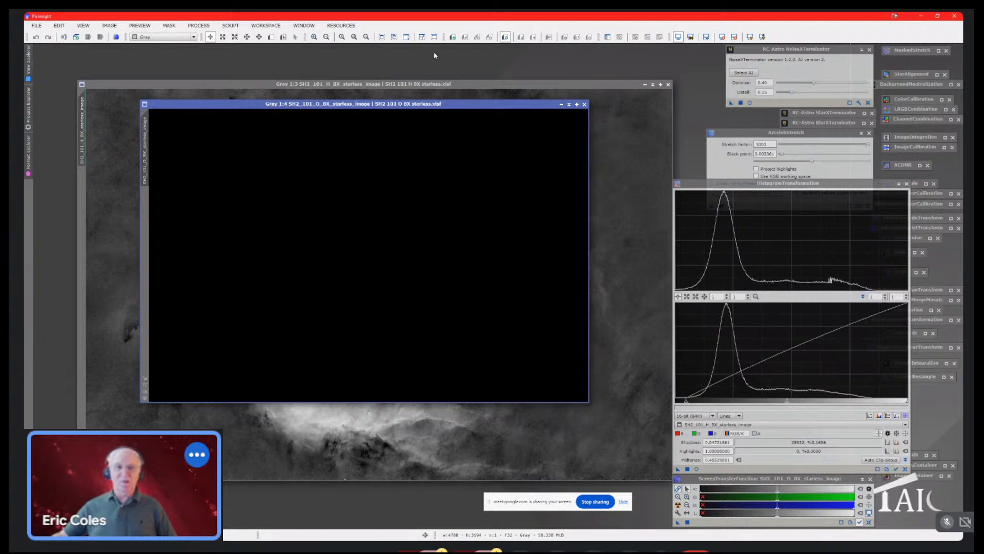
pyautogui.click(383, 38)
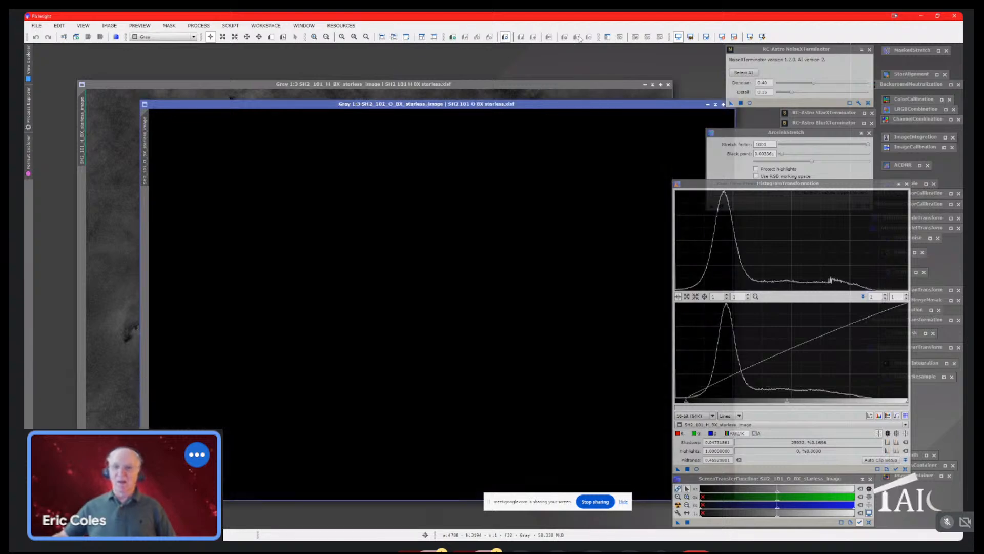
pyautogui.click(749, 37)
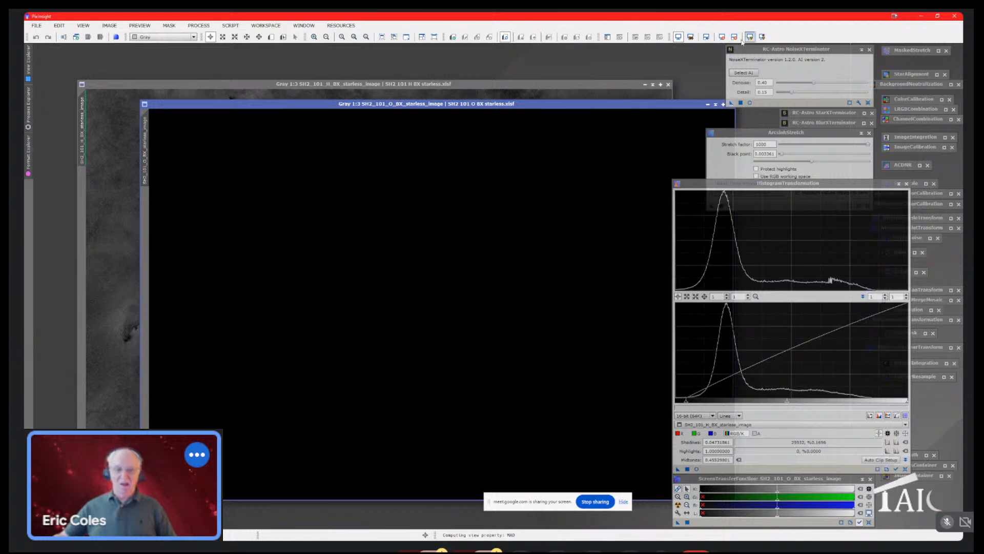
pyautogui.moveTo(560, 106); pyautogui.dragTo(503, 88)
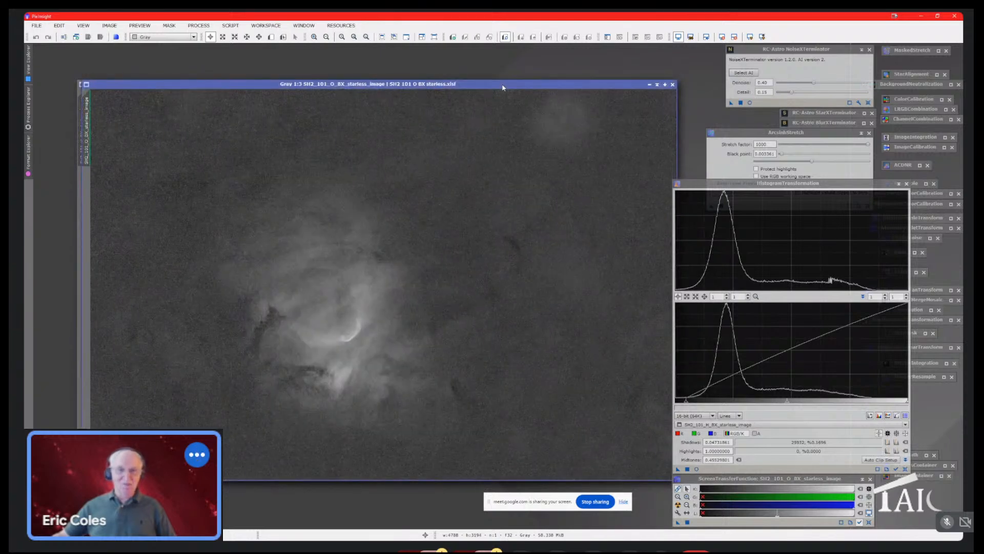
pyautogui.moveTo(502, 88); pyautogui.dragTo(477, 61)
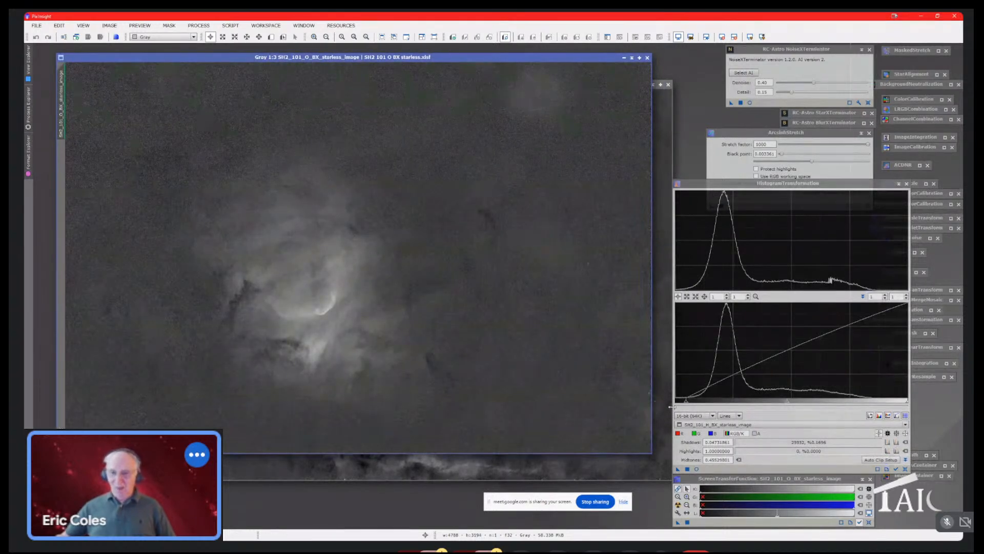
# Close the starless H image window, discarding the unsaved changes to its original file
pyautogui.moveTo(686, 423)
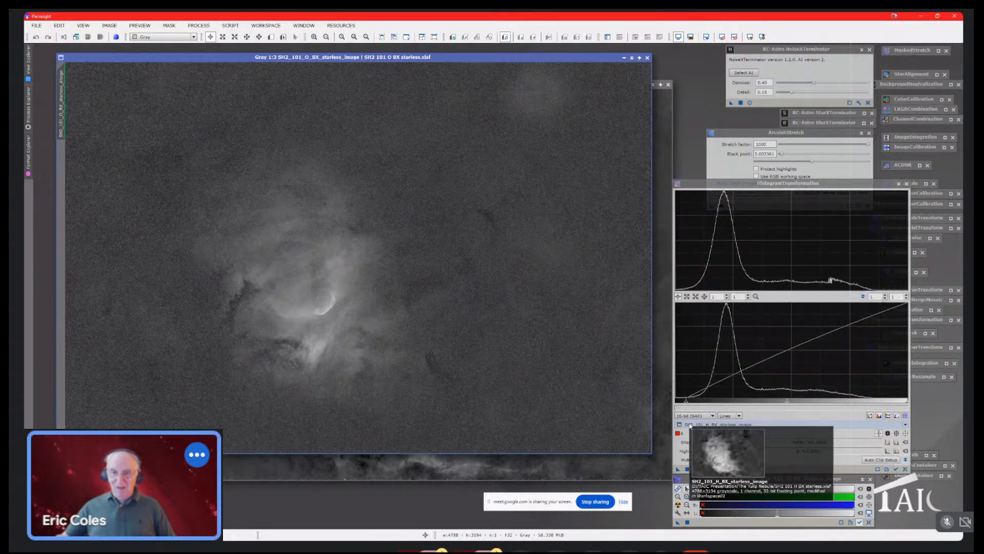
pyautogui.click(668, 85)
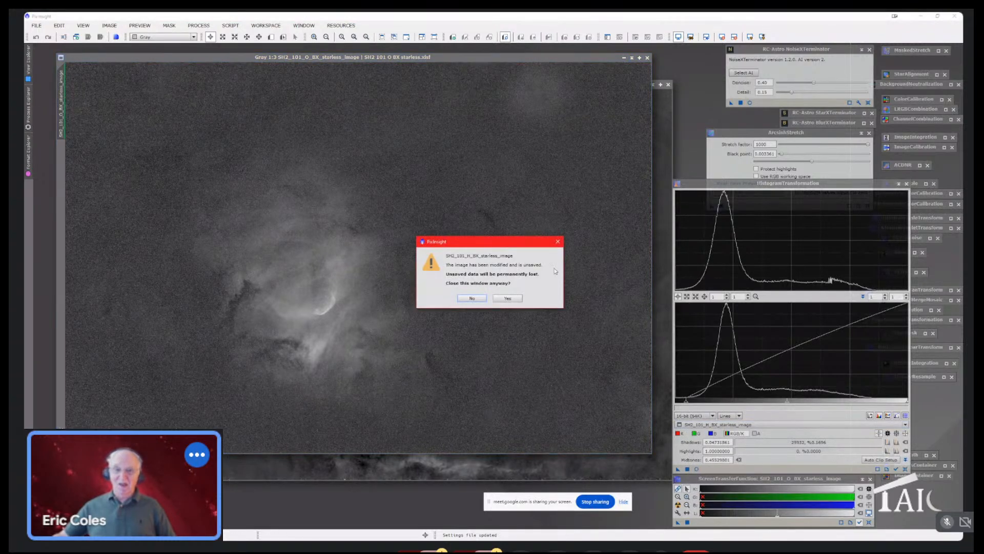
pyautogui.click(507, 298)
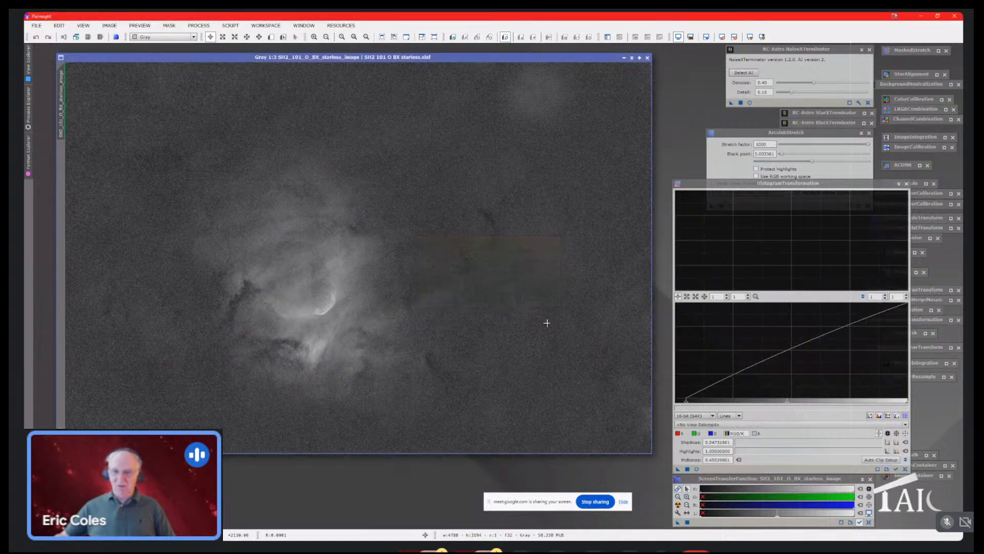
# Apply the STF stretch permanently to the starless O image with HistogramTransformation, reset its display stretch, and denoise it with NoiseXTerminator
pyautogui.click(701, 424)
pyautogui.click(707, 433)
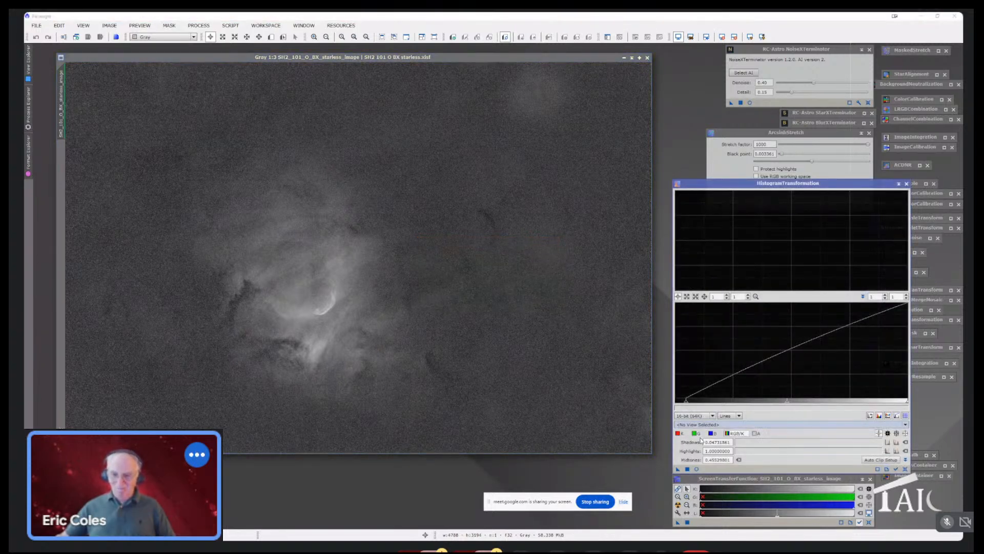
pyautogui.moveTo(678, 523); pyautogui.dragTo(524, 303)
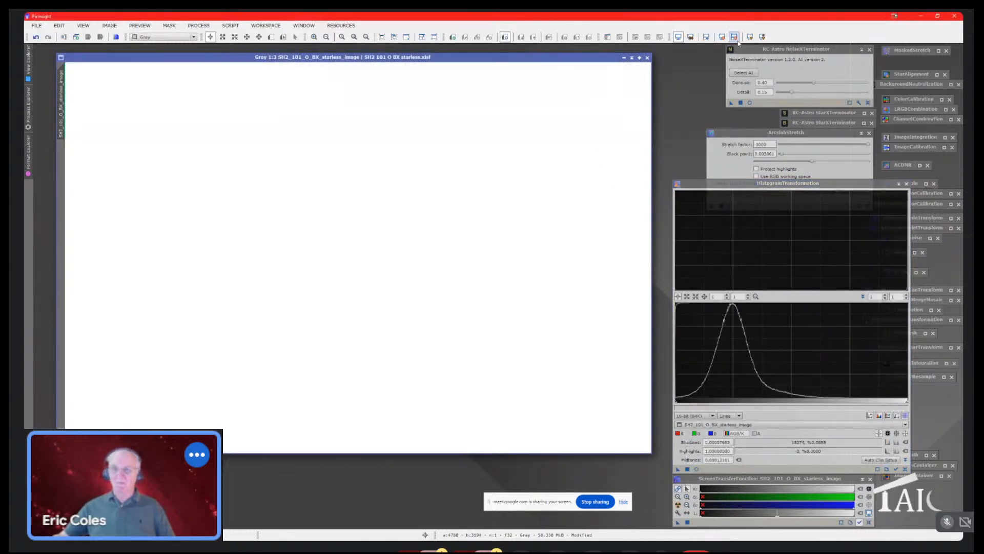
pyautogui.click(734, 37)
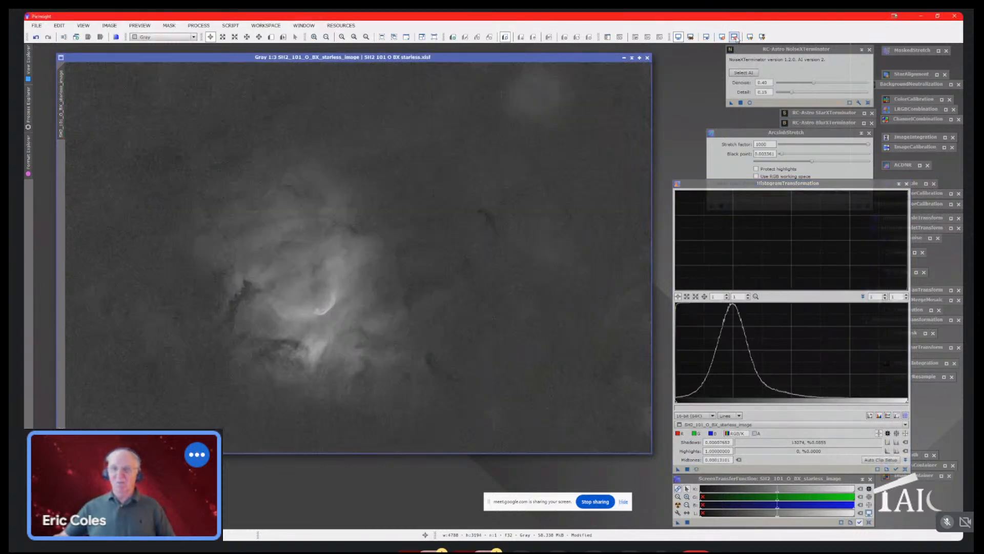
pyautogui.moveTo(730, 103); pyautogui.dragTo(567, 173)
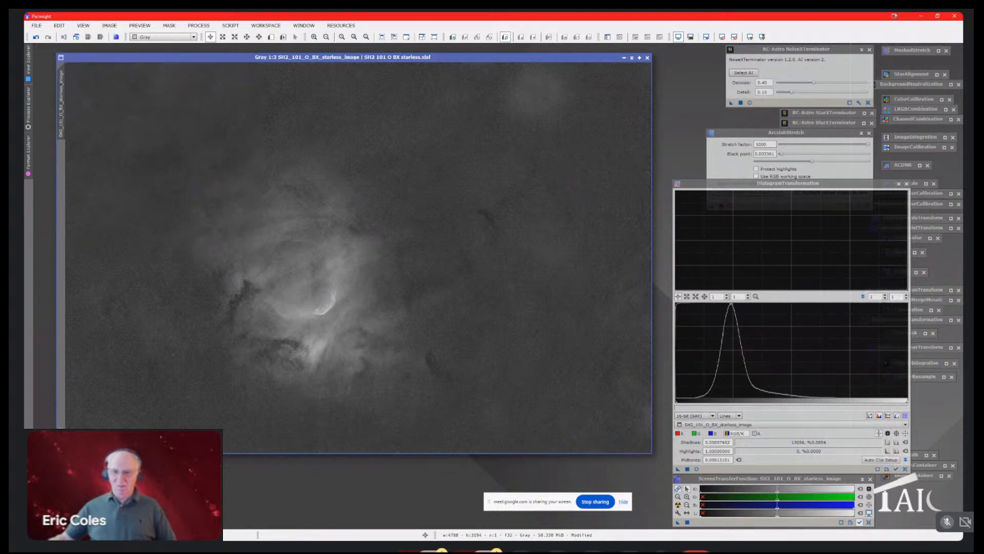
# Reset HistogramTransformation, raise the shadows to about 0.06, and apply it to the starless O image
pyautogui.click(680, 405)
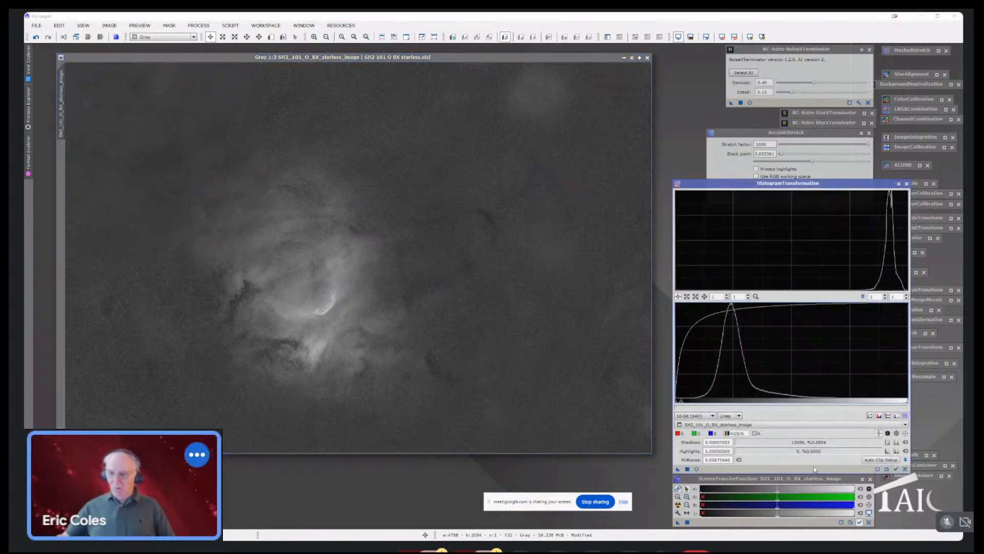
pyautogui.click(905, 468)
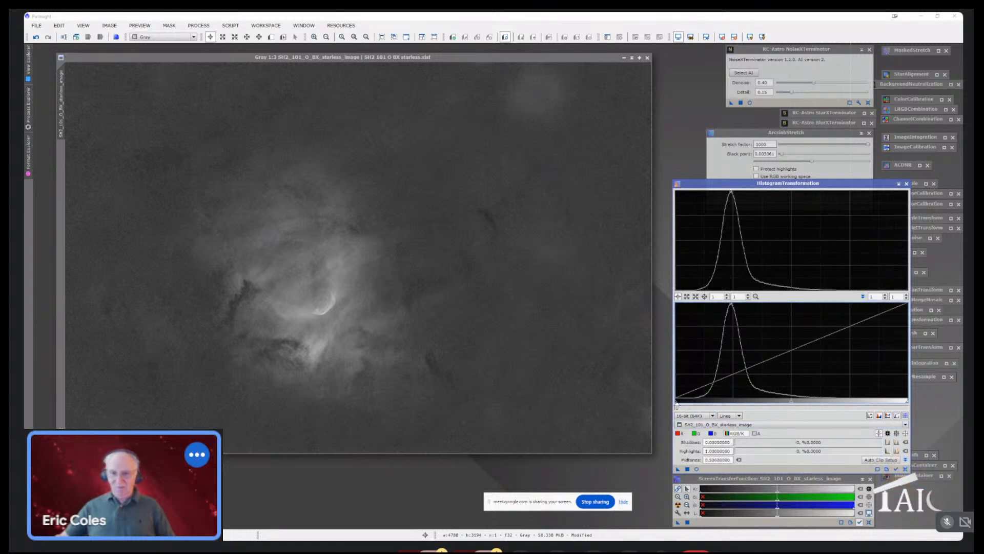
pyautogui.moveTo(677, 405); pyautogui.dragTo(690, 404)
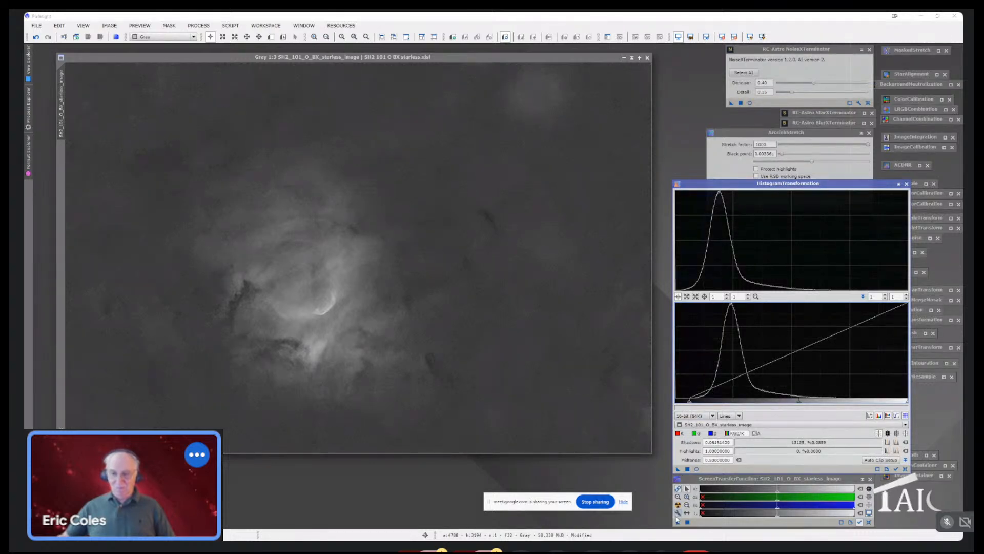
pyautogui.click(553, 342)
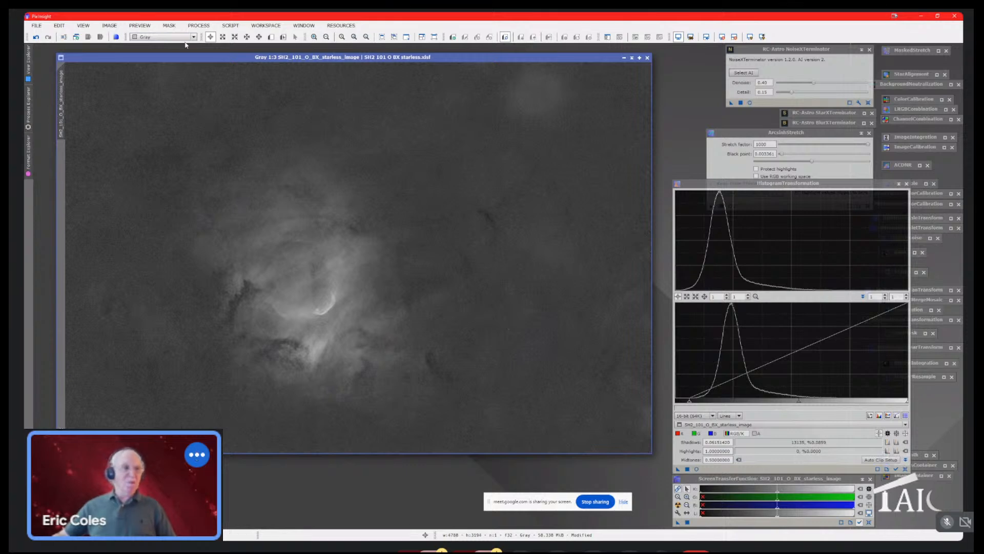
# Save the starless O image as SH2 101 O BX starless.tif in The Tulip Nebula folder and close its window, discarding the unsaved changes
pyautogui.click(36, 26)
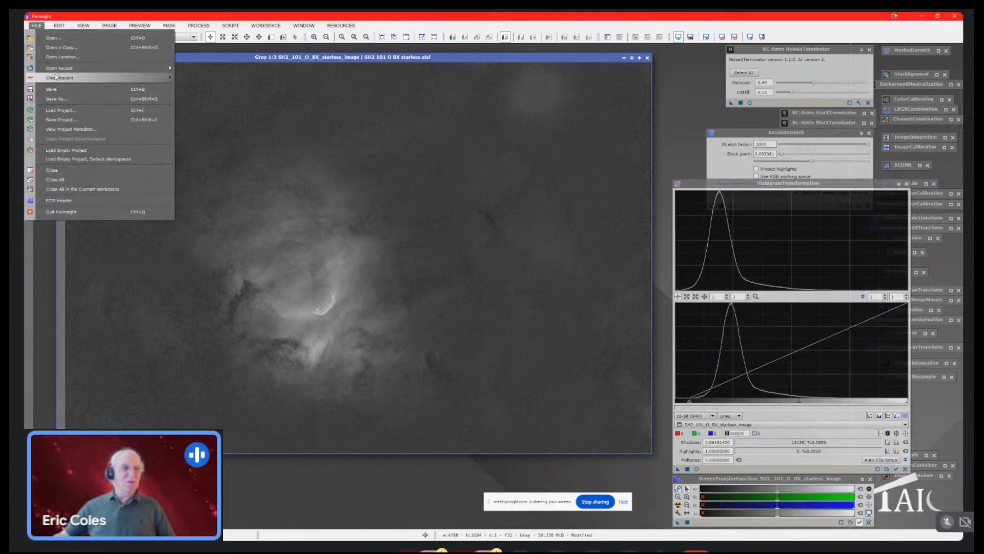
pyautogui.click(57, 98)
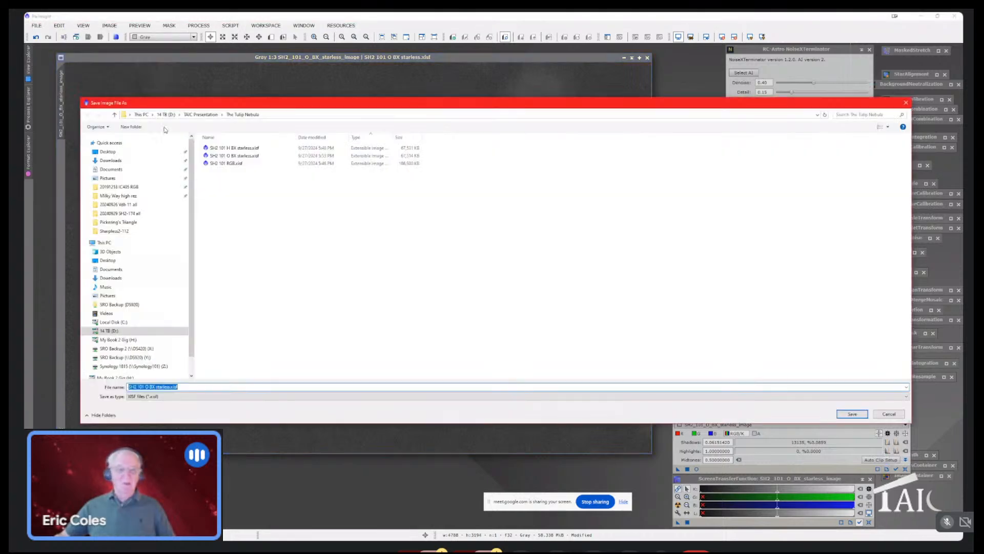
pyautogui.click(258, 397)
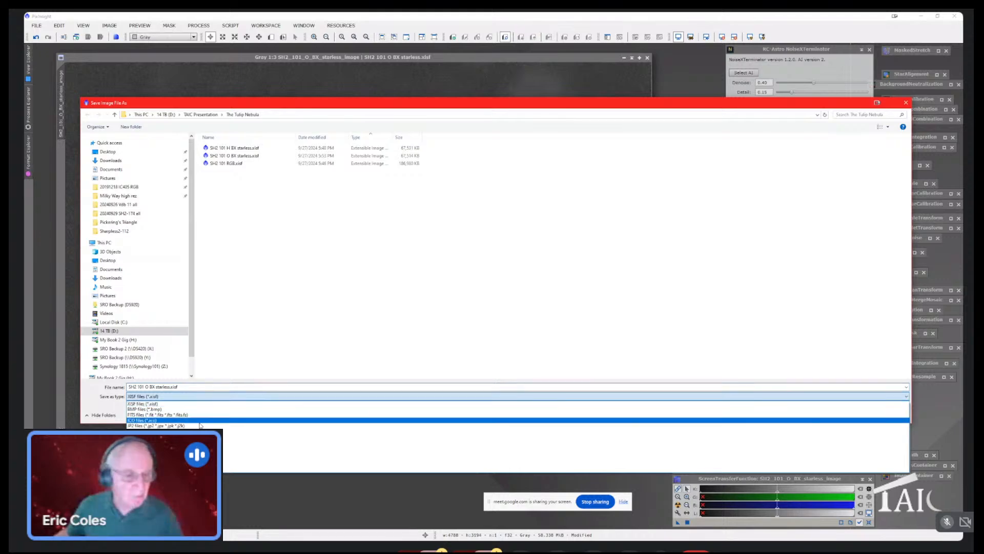
pyautogui.click(234, 455)
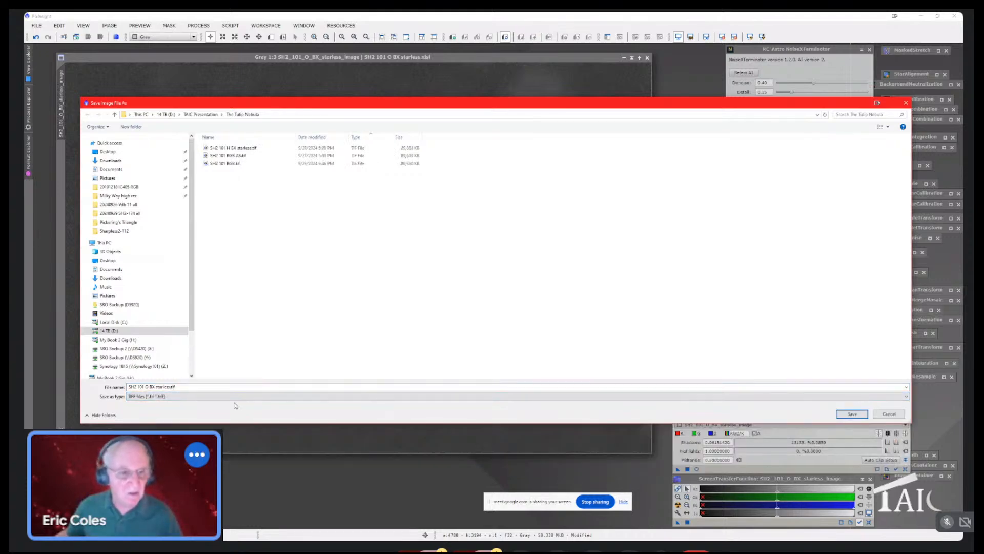
pyautogui.click(845, 416)
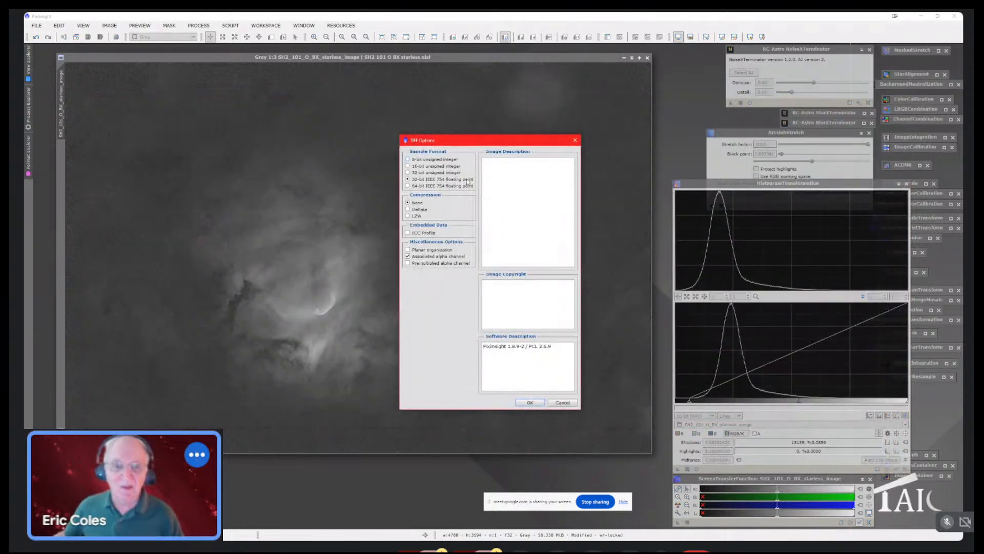
pyautogui.click(525, 402)
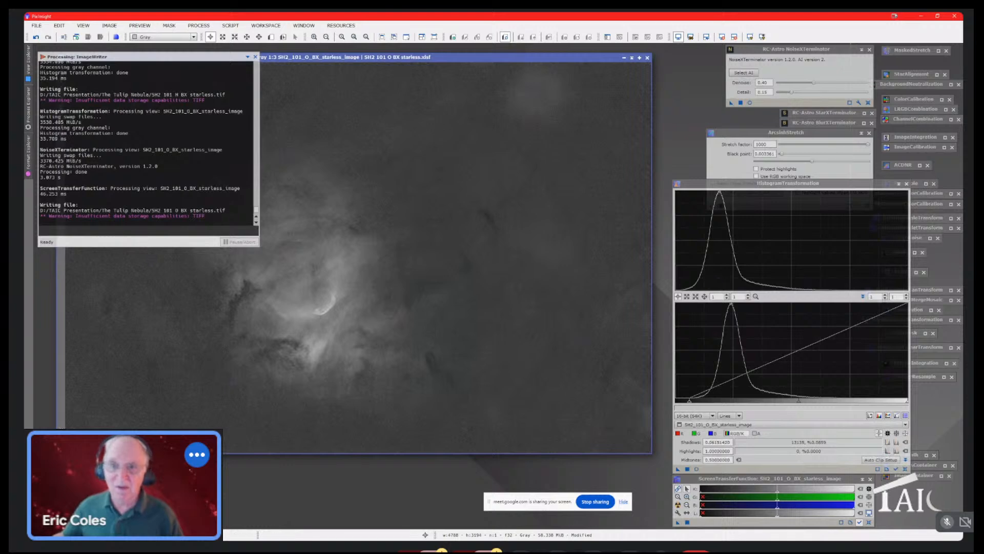
pyautogui.click(647, 58)
pyautogui.click(507, 299)
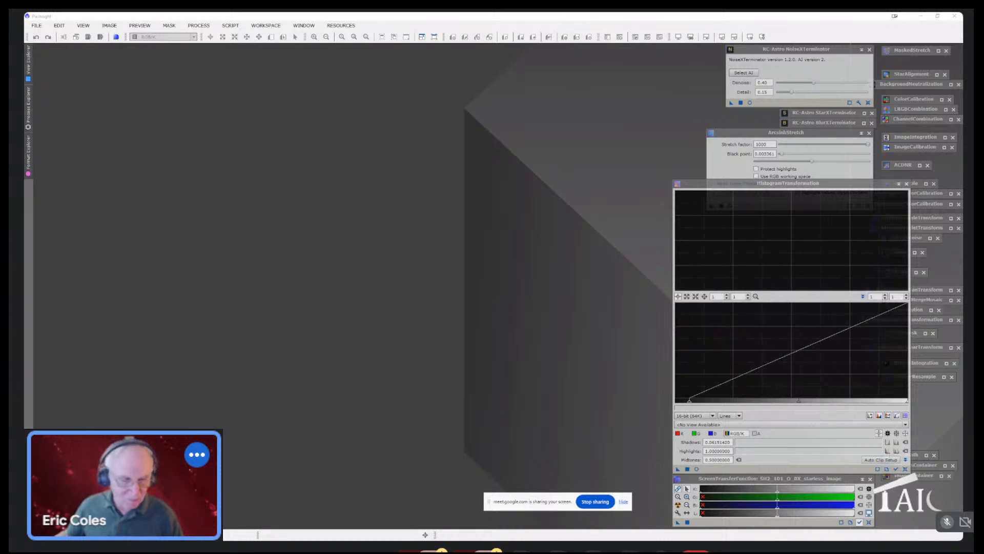
# Switch to Photoshop and browse for files to open in the TAIC Presentation folder's The Tulip Nebula subfolder
pyautogui.moveTo(251, 539)
pyautogui.click(211, 534)
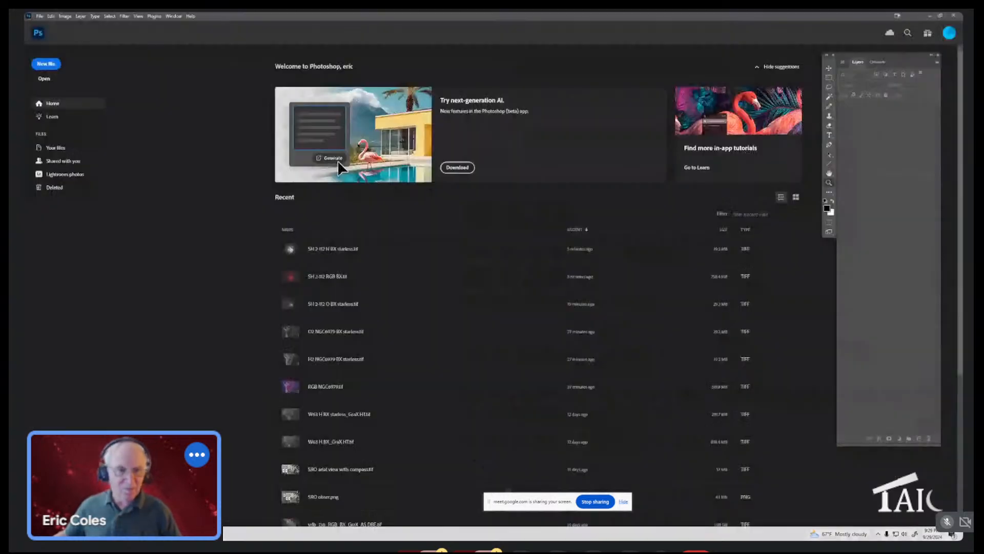
pyautogui.click(40, 16)
pyautogui.click(48, 31)
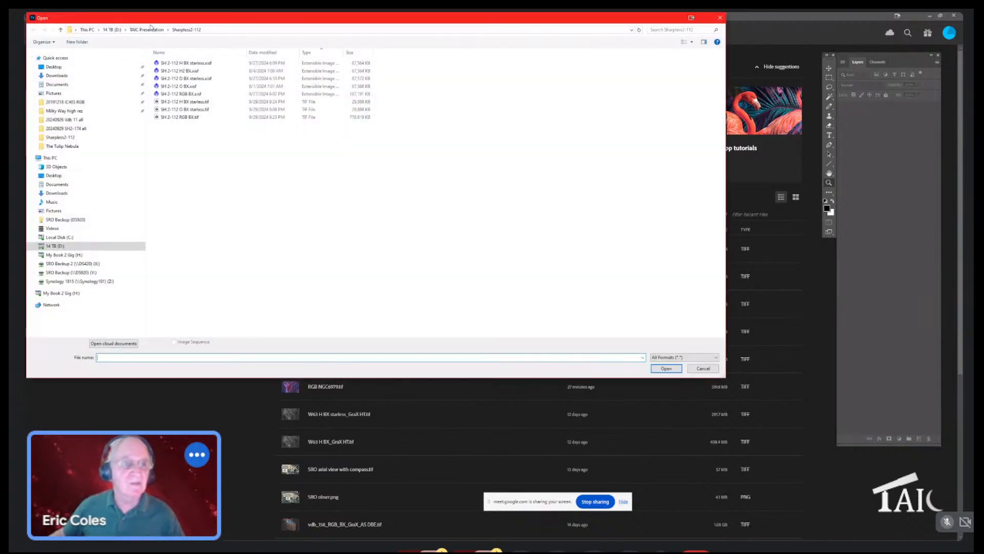
pyautogui.click(149, 30)
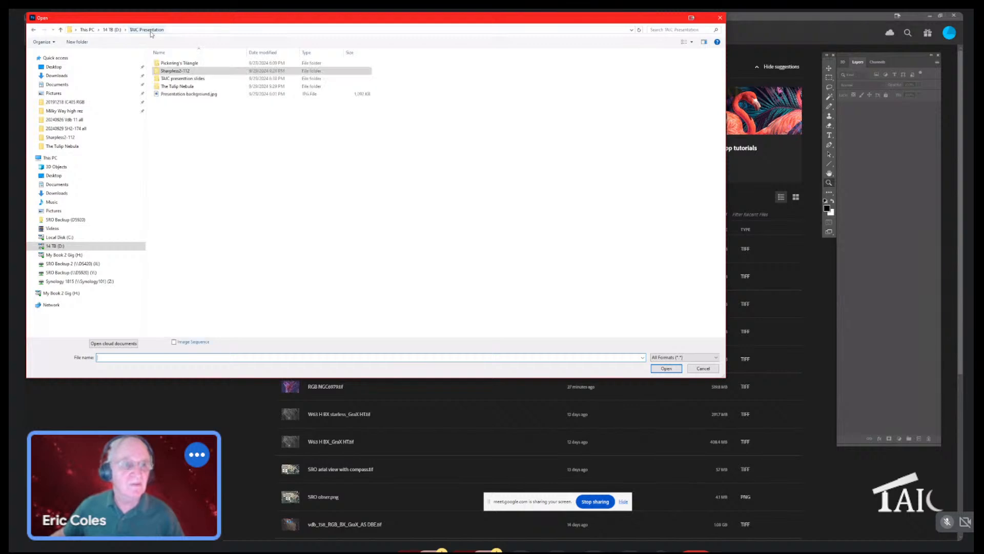
pyautogui.doubleClick(175, 86)
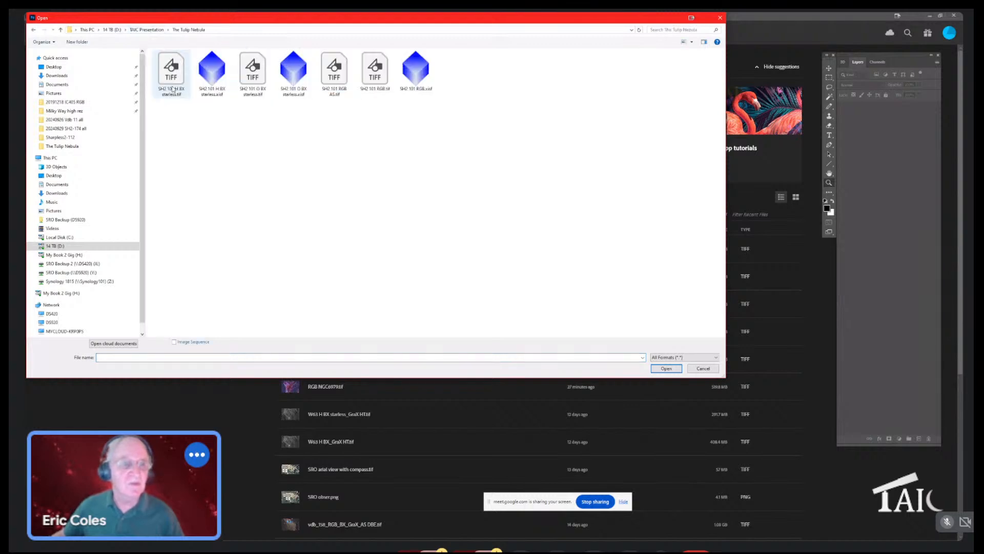
# List the files with details sorted by date modified, and open the newest O starless, H starless and RGB TIFFs together
pyautogui.rightClick(312, 145)
pyautogui.moveTo(328, 151)
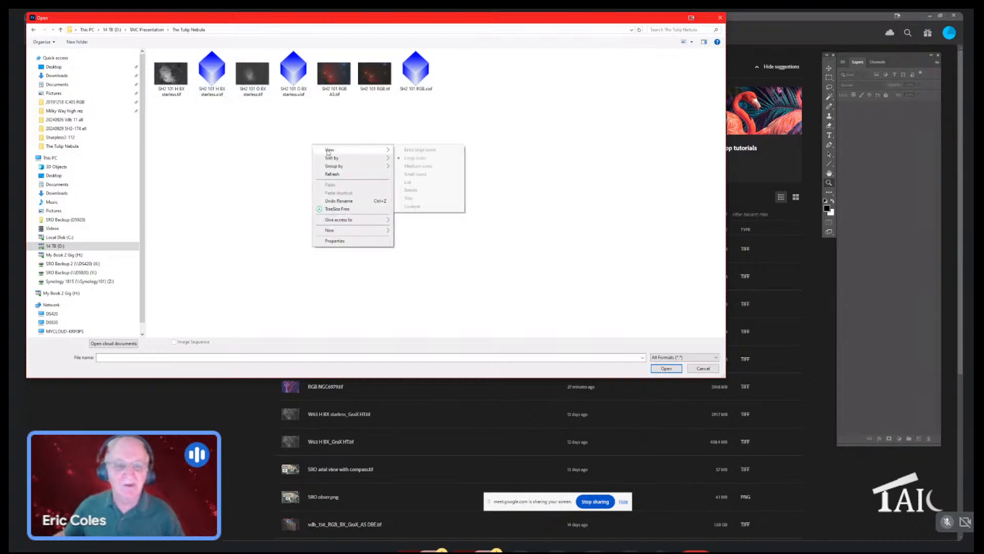
pyautogui.click(416, 189)
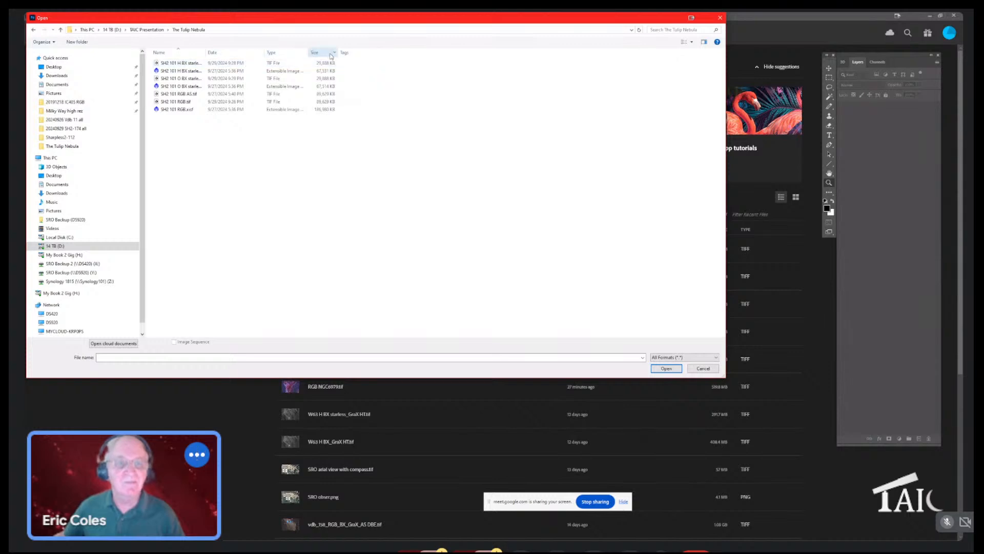
pyautogui.rightClick(379, 54)
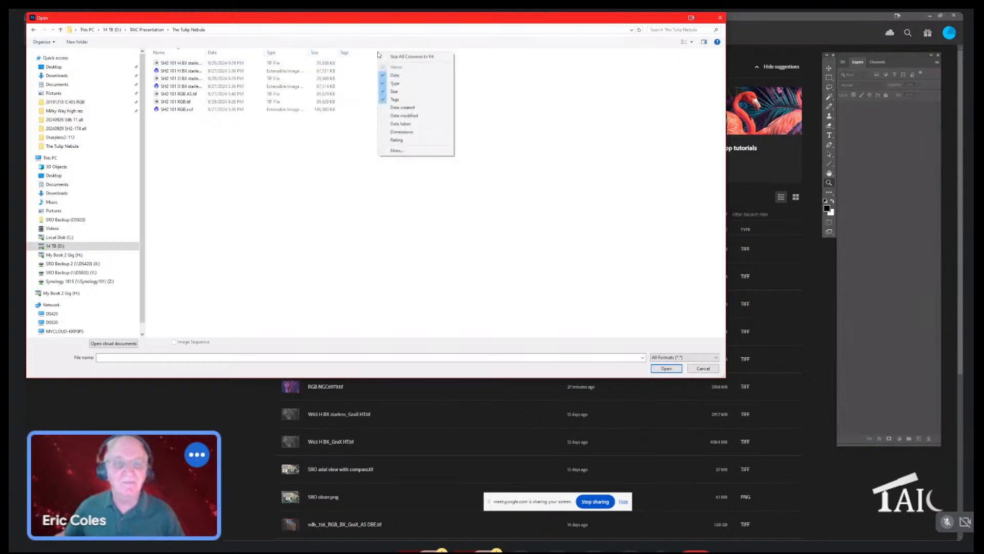
pyautogui.click(405, 116)
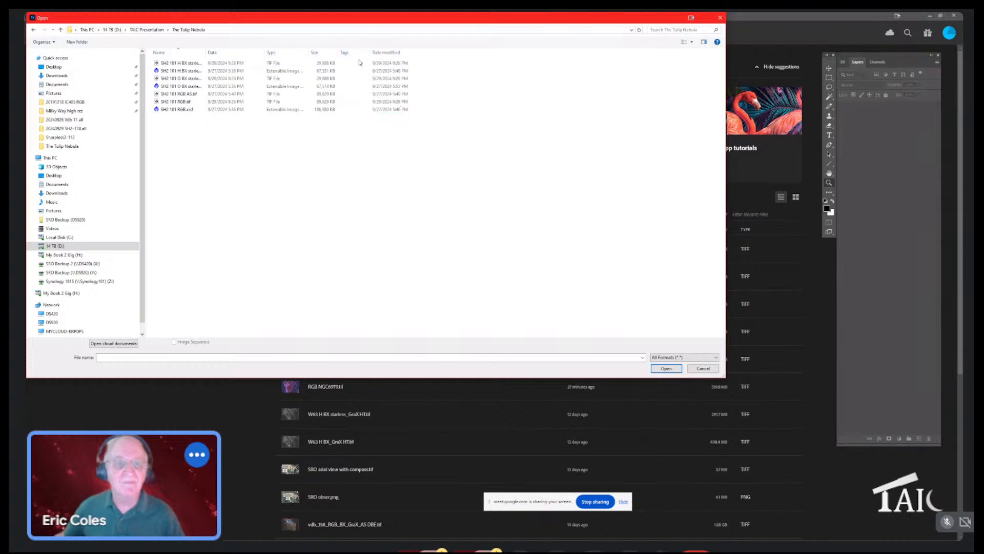
pyautogui.click(382, 53)
pyautogui.moveTo(420, 60); pyautogui.dragTo(403, 80)
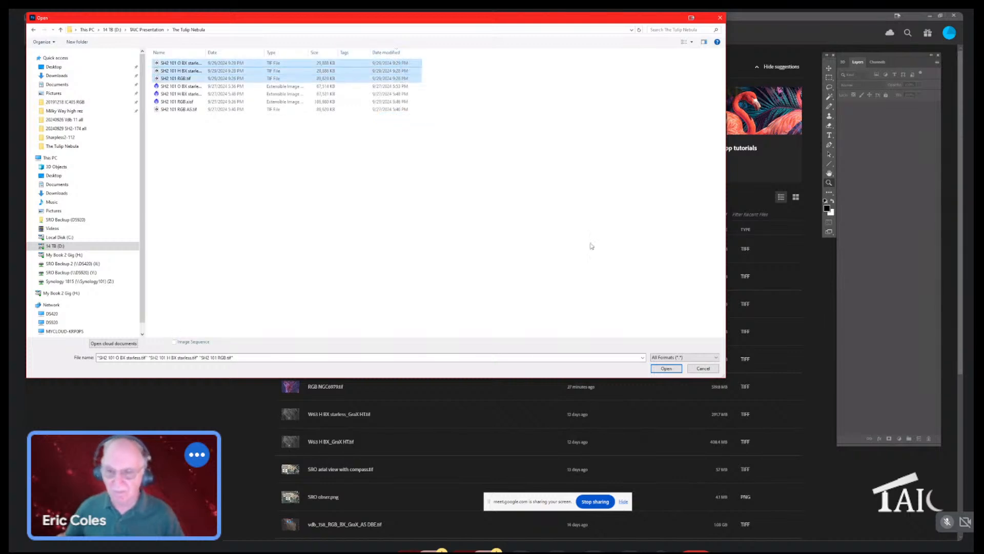
pyautogui.click(660, 369)
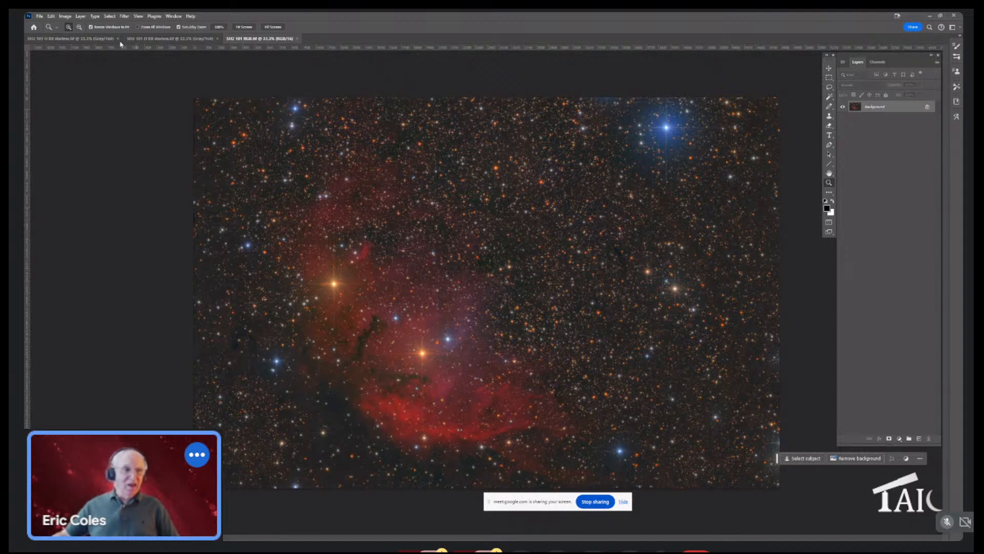
# Assign the Adobe RGB (1998) color profile to the SH2 101 RGB image
pyautogui.click(50, 17)
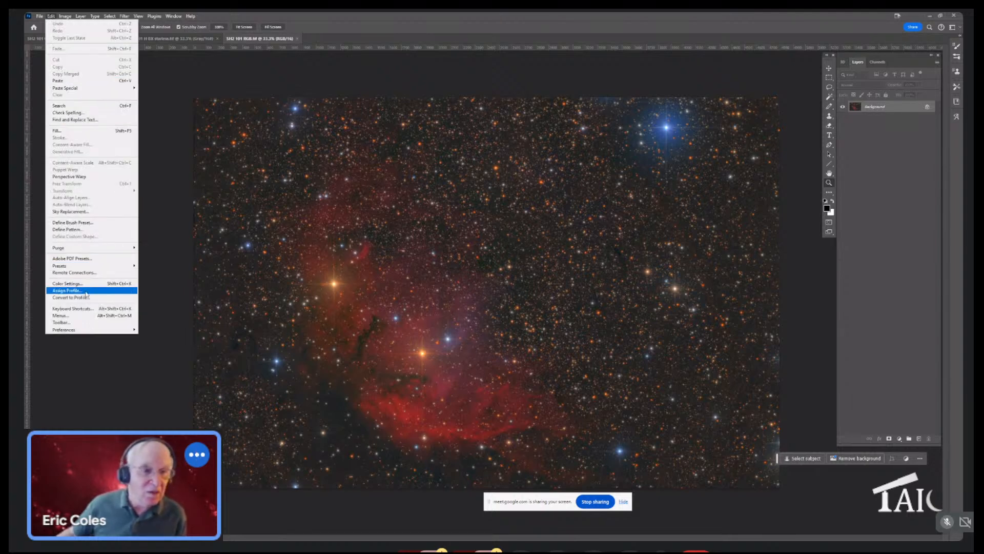
pyautogui.click(67, 290)
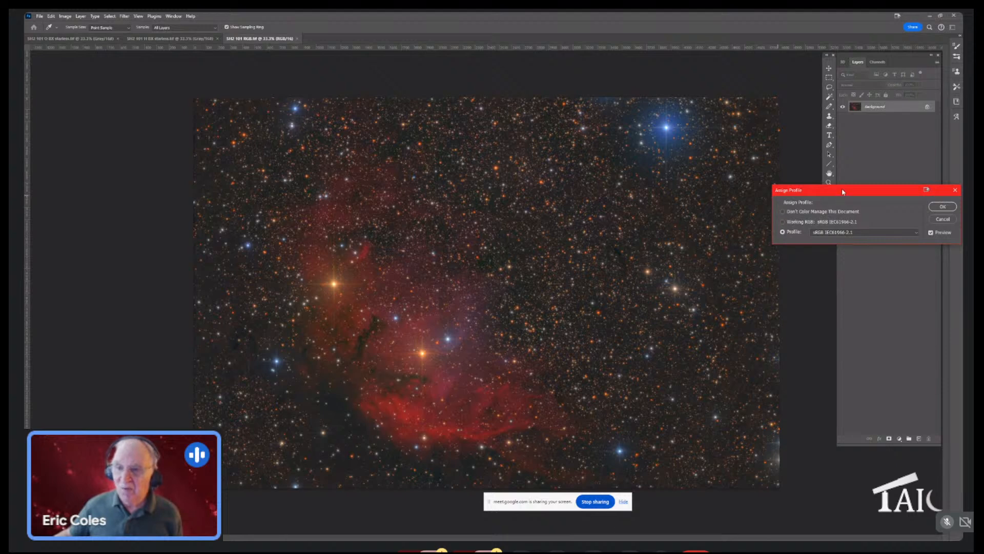
pyautogui.moveTo(844, 191); pyautogui.dragTo(676, 85)
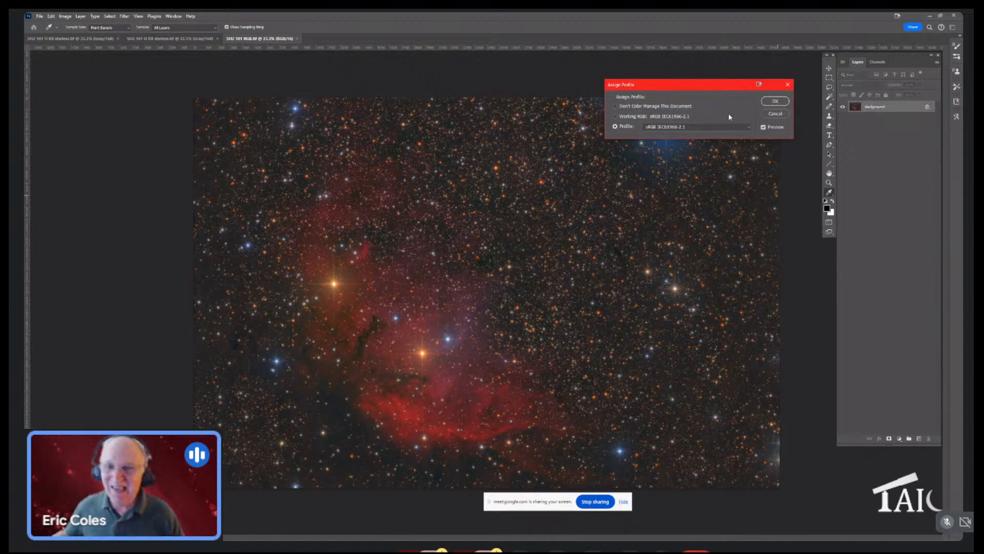
pyautogui.click(749, 128)
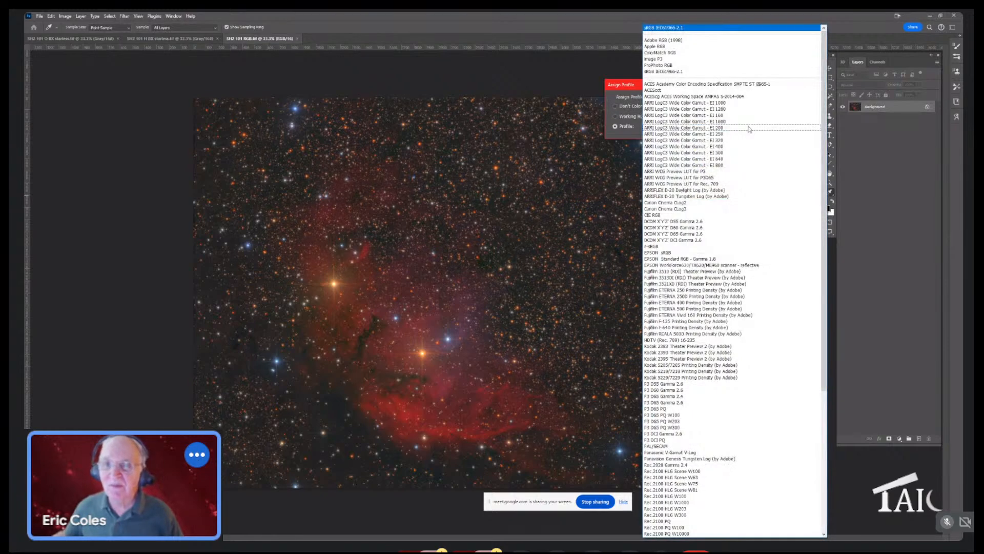
pyautogui.click(663, 40)
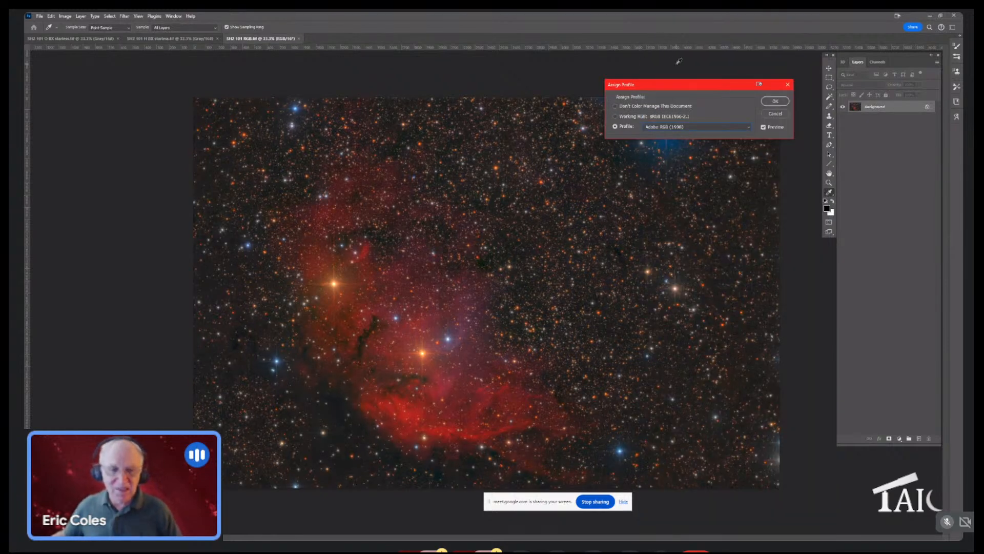
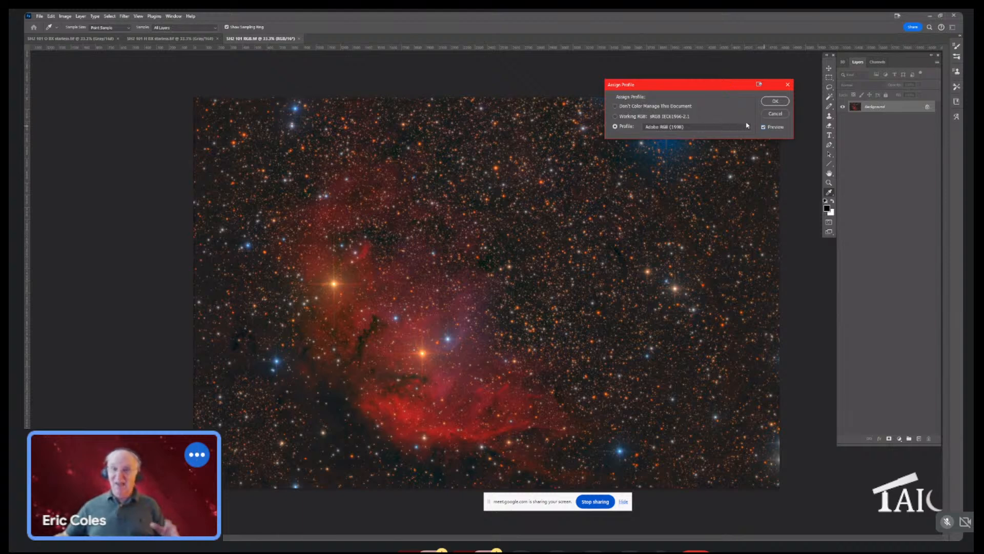
pyautogui.click(776, 102)
pyautogui.press('z')
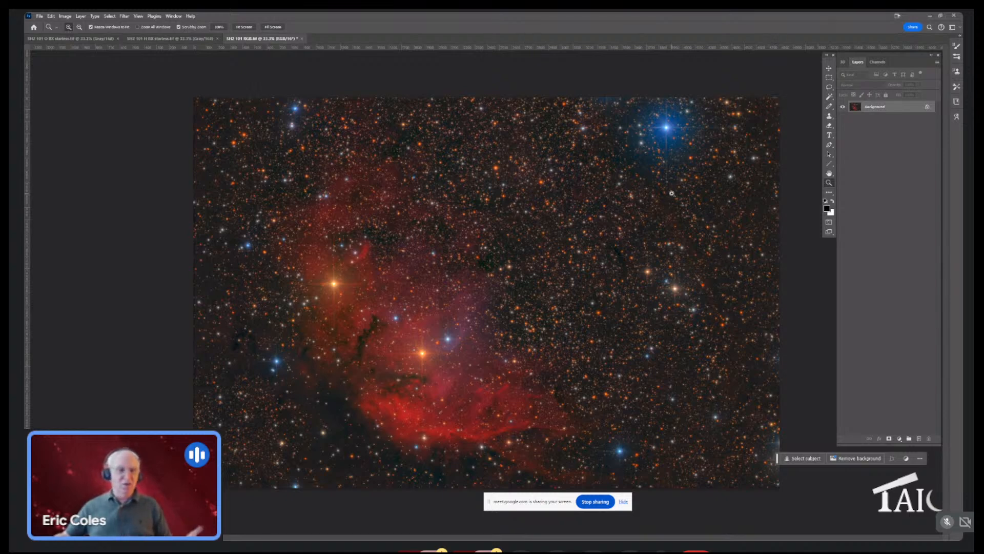
# Duplicate the starless H image's background layer and darken the copy with Levels, raising the black input to about 15 and lowering the midtones slightly
pyautogui.click(200, 39)
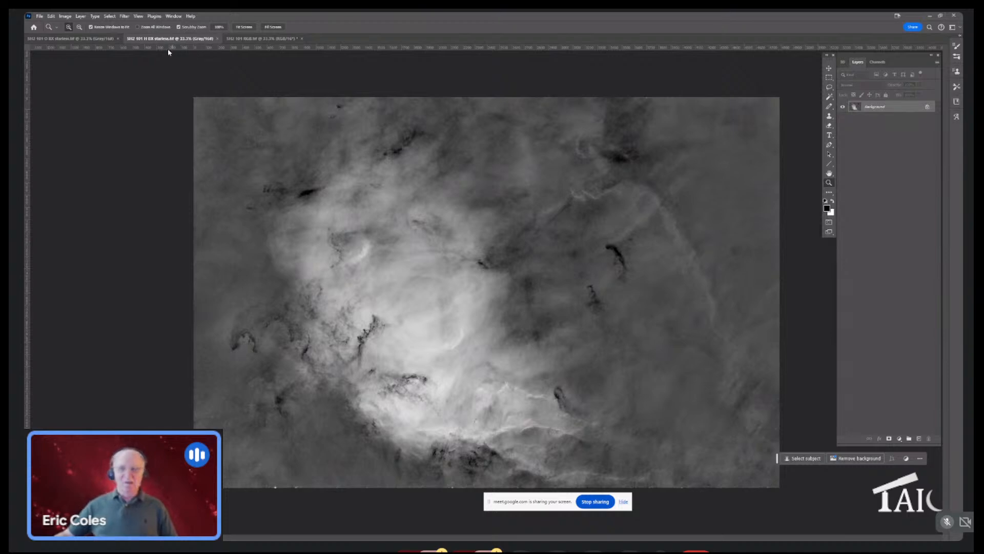
pyautogui.moveTo(890, 106); pyautogui.dragTo(918, 439)
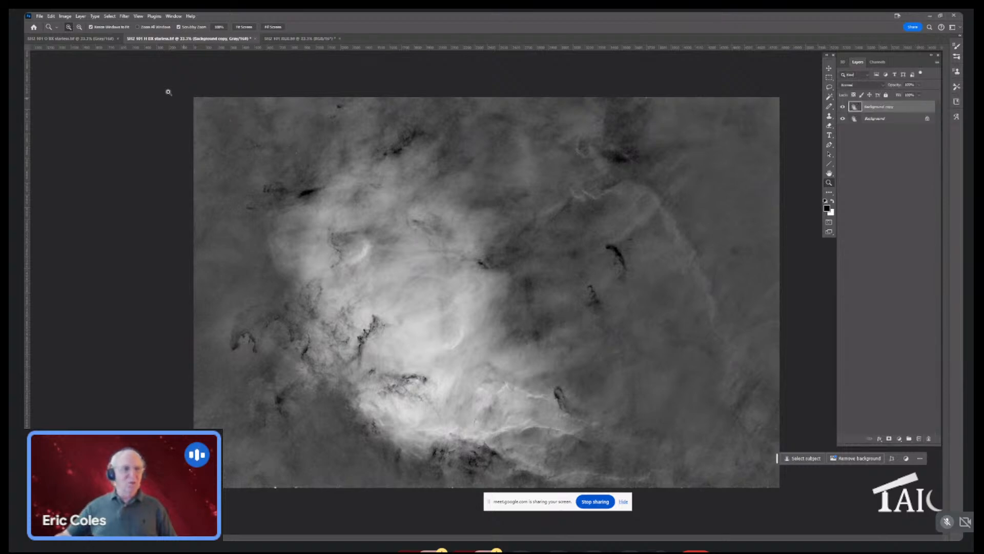
pyautogui.click(66, 16)
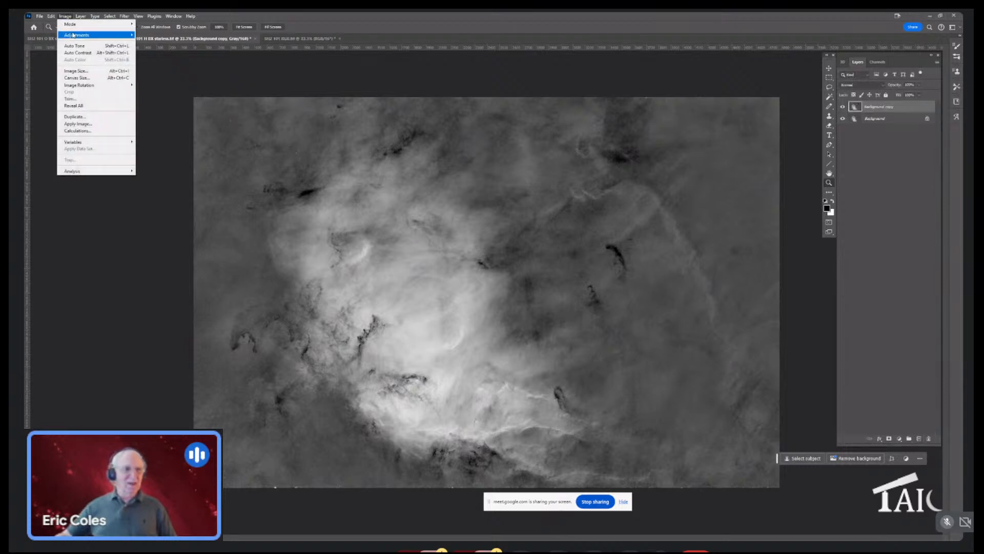
pyautogui.moveTo(77, 35)
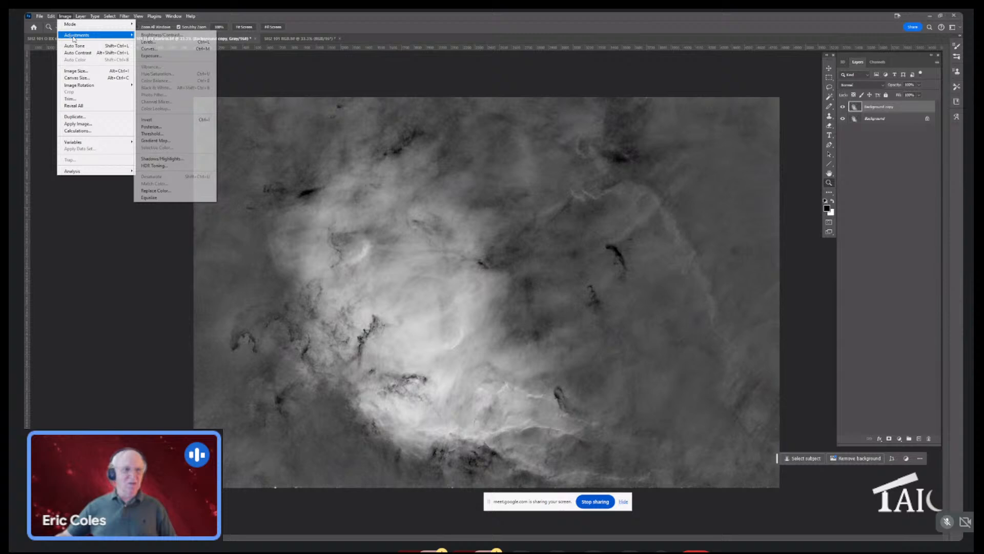
pyautogui.click(156, 43)
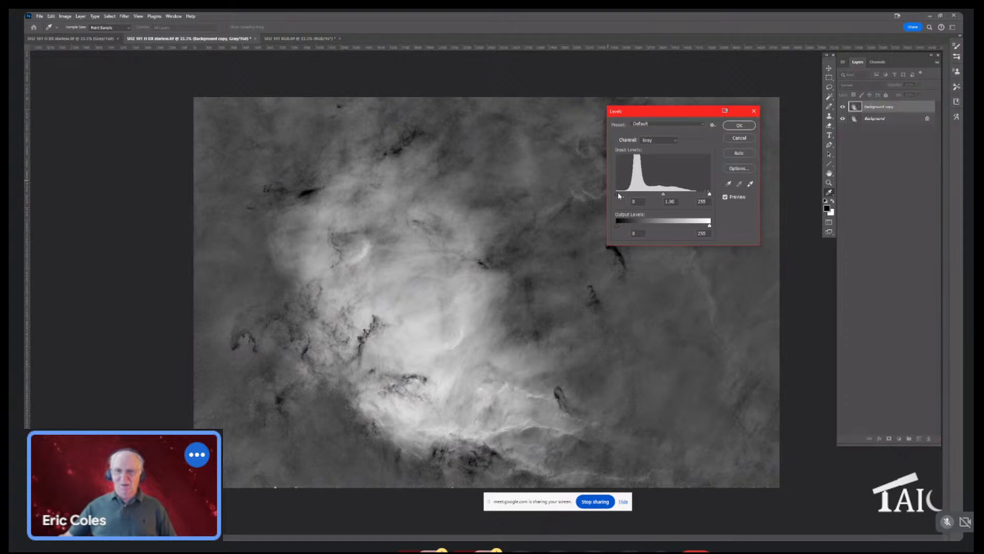
pyautogui.moveTo(618, 195); pyautogui.dragTo(670, 196)
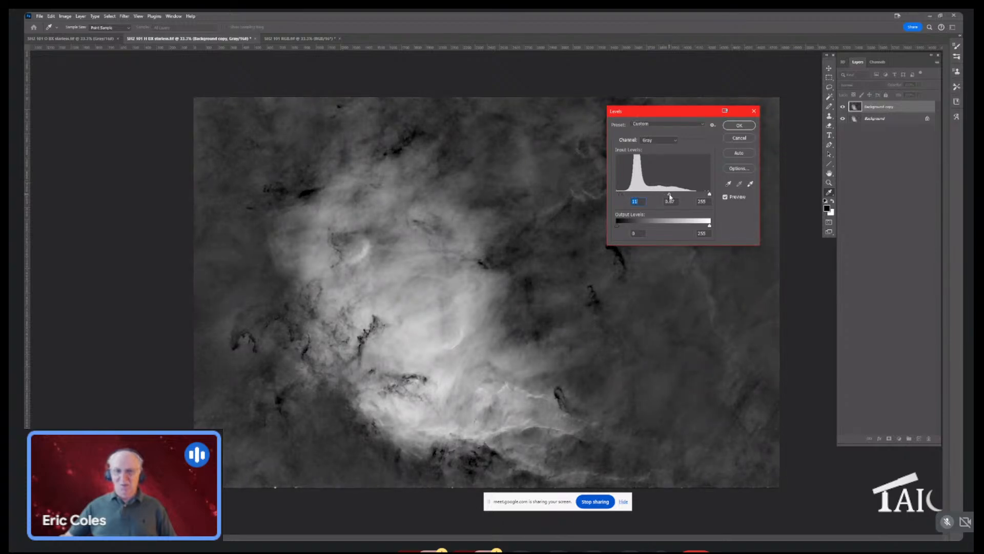
pyautogui.click(738, 125)
pyautogui.press('z')
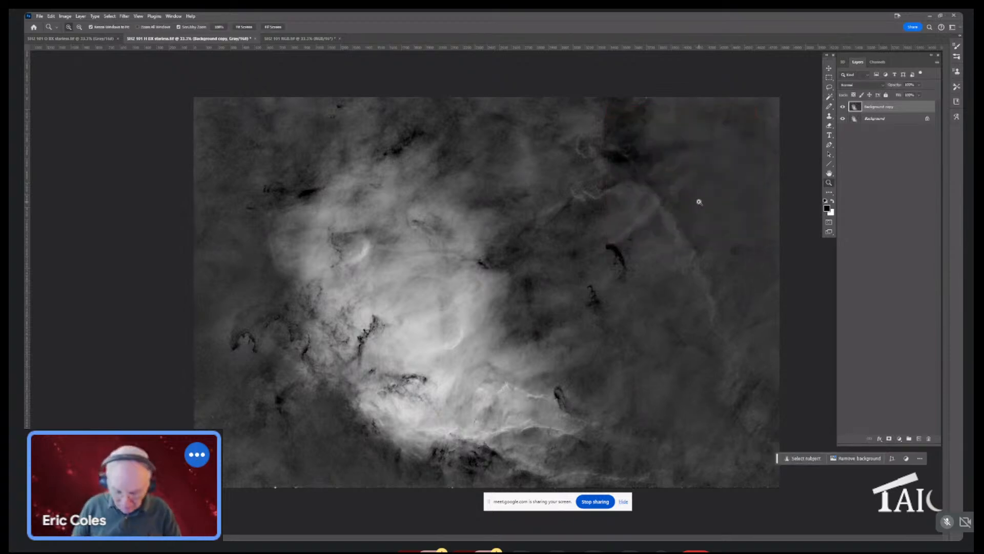
# Copy the entire darkened H layer and paste it as a new layer above the background of the RGB image
pyautogui.hotkey('ctrl', 'a')
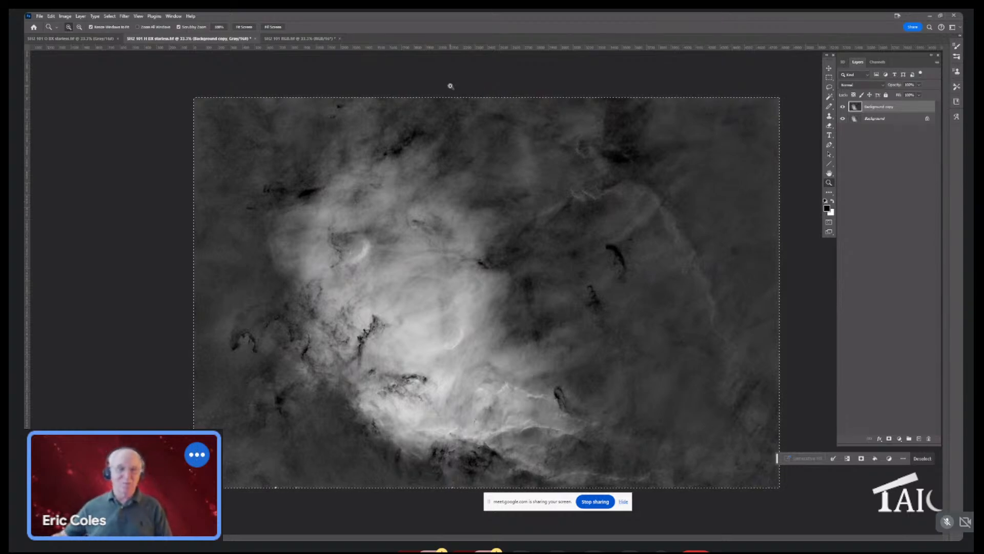
pyautogui.click(297, 38)
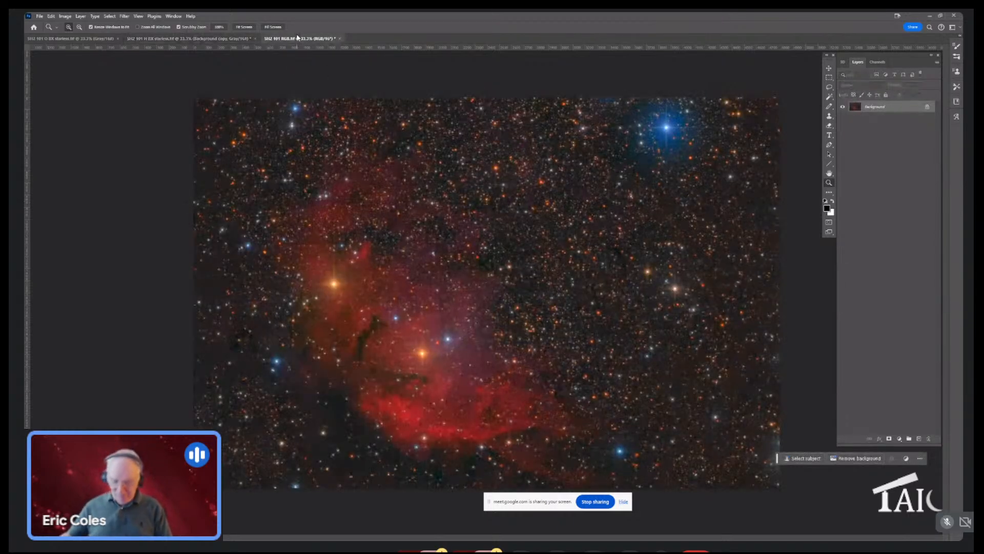
pyautogui.hotkey('ctrl', 'v')
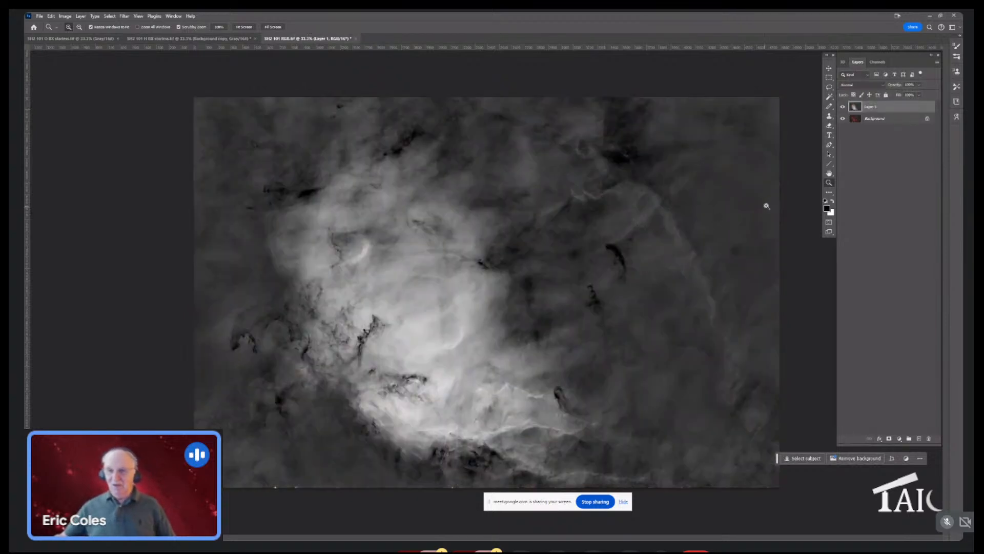
# Paint the pasted H layer's entire green channel black with the Pencil tool at 100% opacity
pyautogui.click(824, 208)
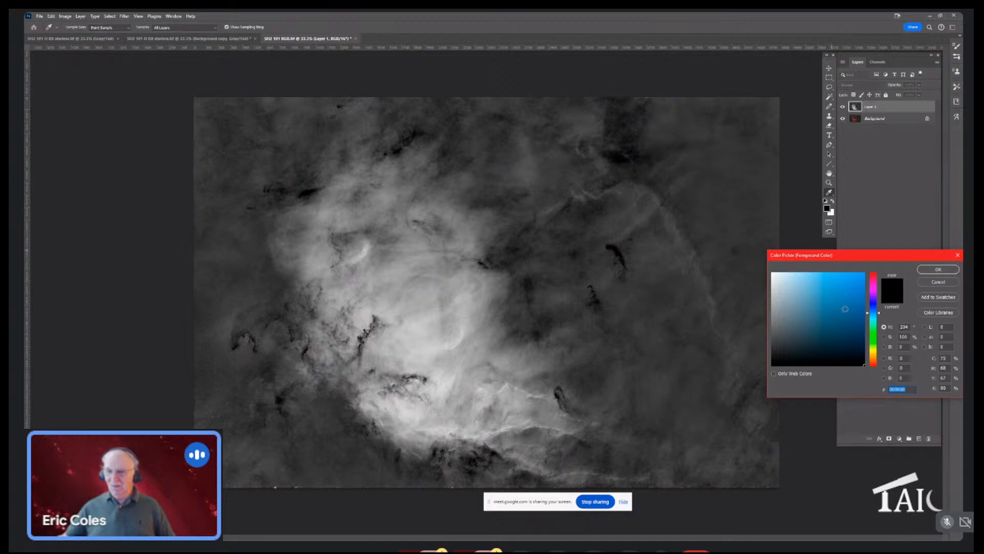
pyautogui.click(939, 268)
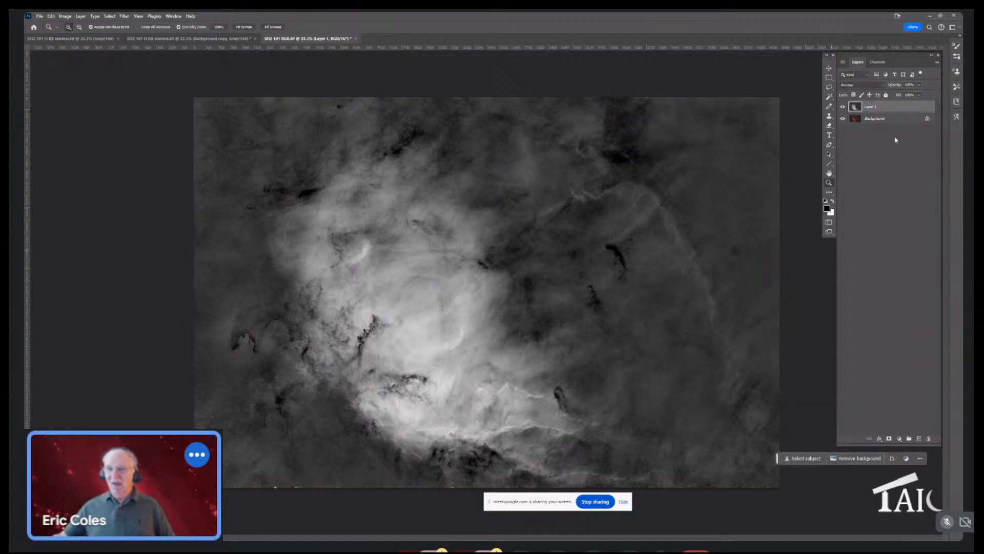
pyautogui.click(884, 62)
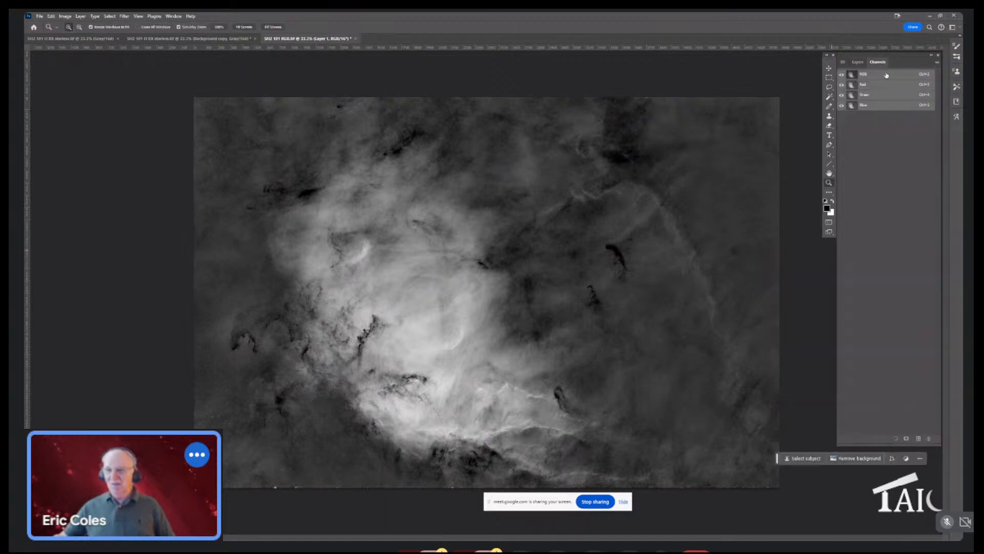
pyautogui.click(885, 95)
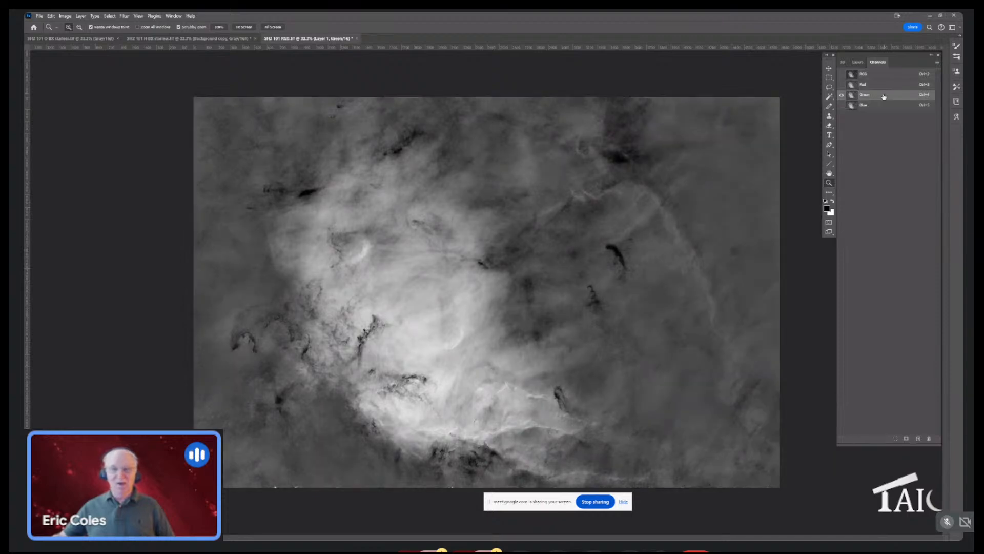
pyautogui.click(829, 106)
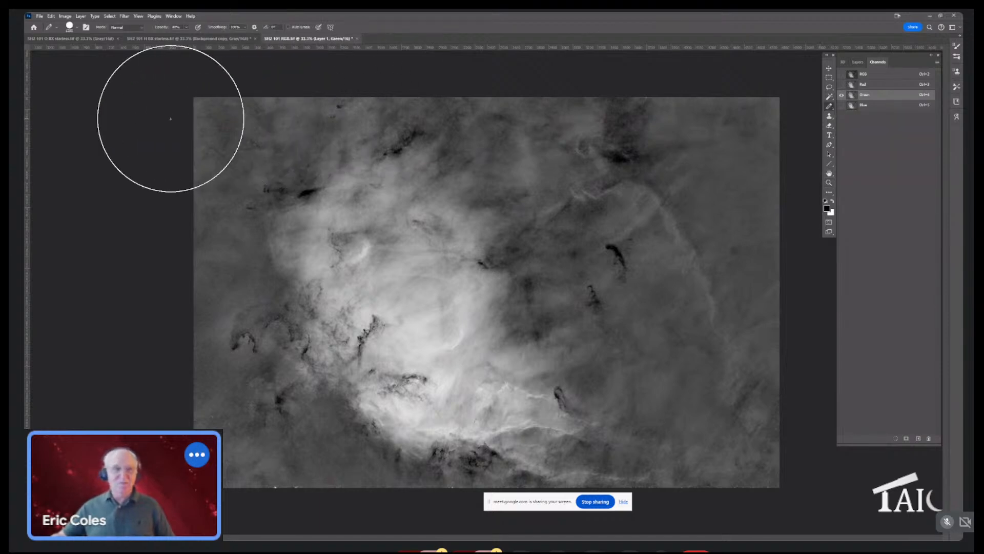
pyautogui.moveTo(171, 119); pyautogui.dragTo(733, 122)
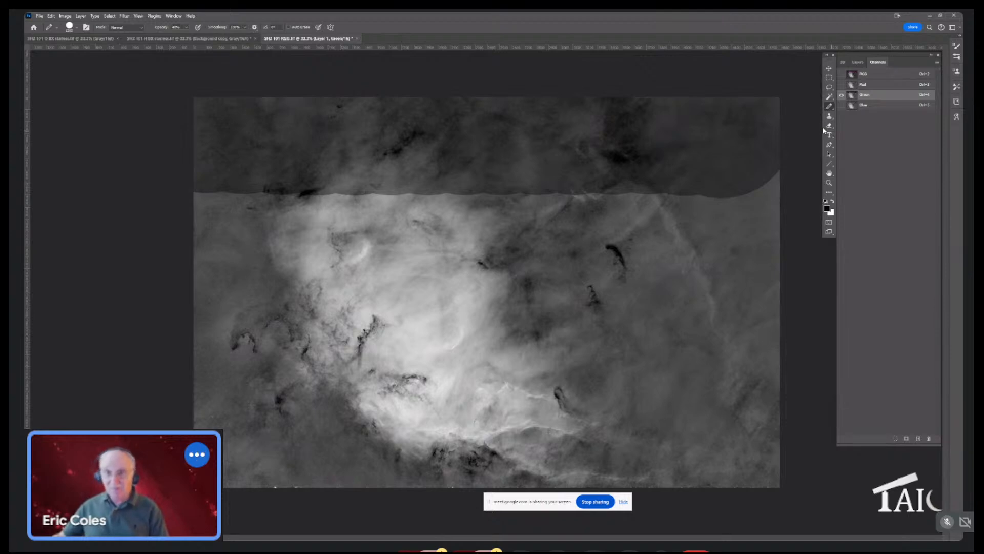
pyautogui.hotkey('ctrl', 'z')
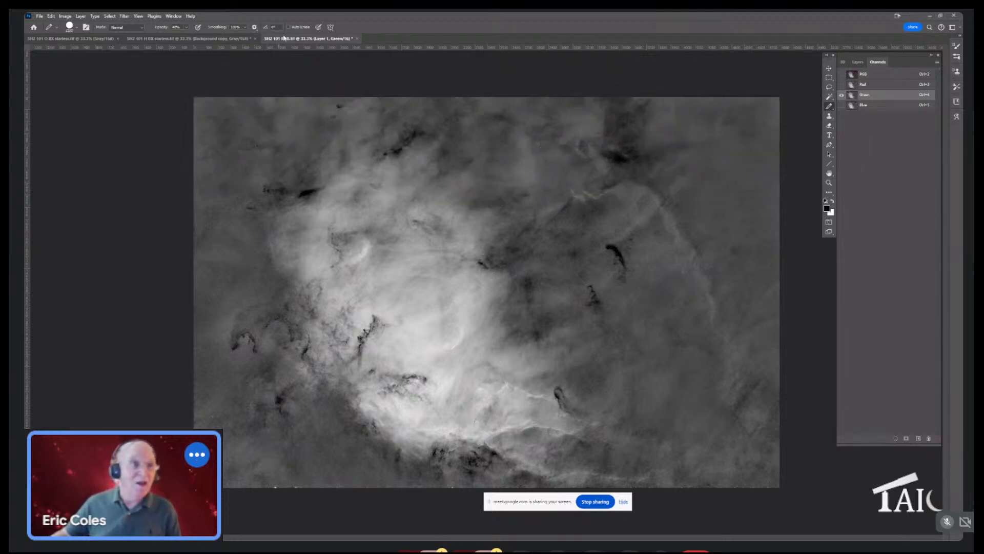
pyautogui.click(187, 27)
pyautogui.moveTo(187, 36); pyautogui.dragTo(230, 36)
pyautogui.moveTo(202, 99)
pyautogui.mouseDown()
pyautogui.moveTo(878, 114)
pyautogui.moveTo(967, 99)
pyautogui.moveTo(118, 208)
pyautogui.moveTo(466, 253)
pyautogui.moveTo(883, 255)
pyautogui.moveTo(776, 279)
pyautogui.moveTo(24, 323)
pyautogui.moveTo(617, 334)
pyautogui.moveTo(769, 378)
pyautogui.moveTo(22, 439)
pyautogui.moveTo(583, 488)
pyautogui.moveTo(727, 417)
pyautogui.moveTo(755, 374)
pyautogui.moveTo(762, 494)
pyautogui.mouseUp()
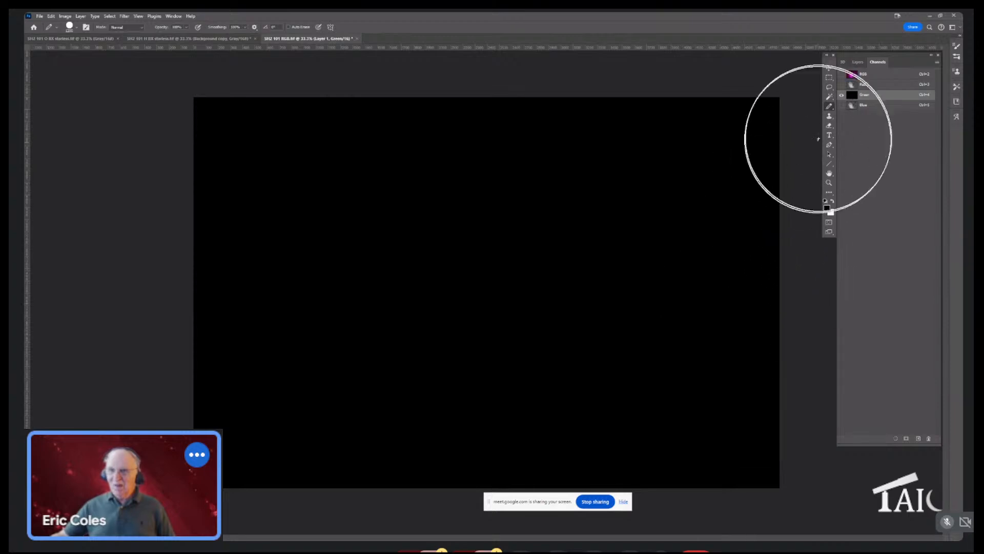
# Darken the H layer's entire blue channel with black at 50% pencil opacity, and return to the RGB composite
pyautogui.click(875, 106)
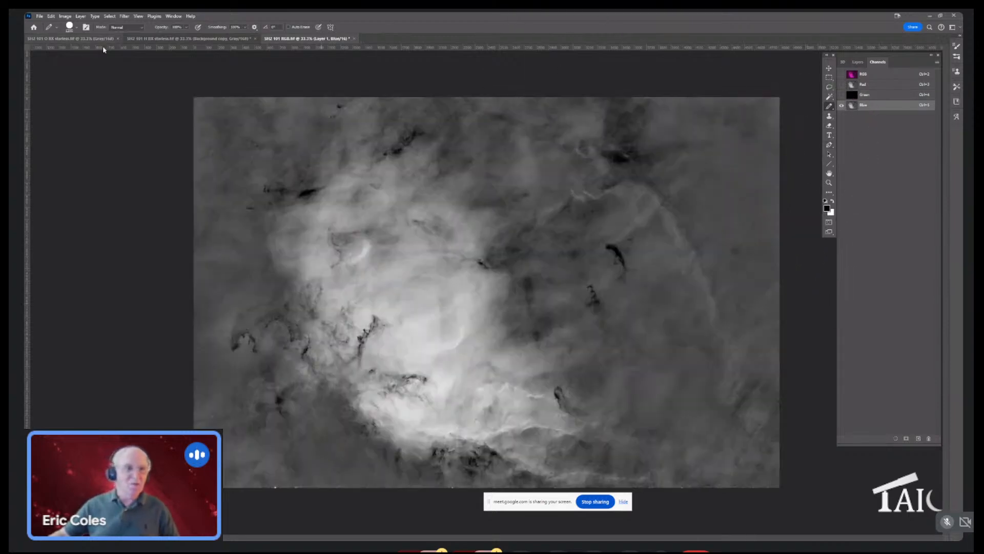
pyautogui.click(188, 29)
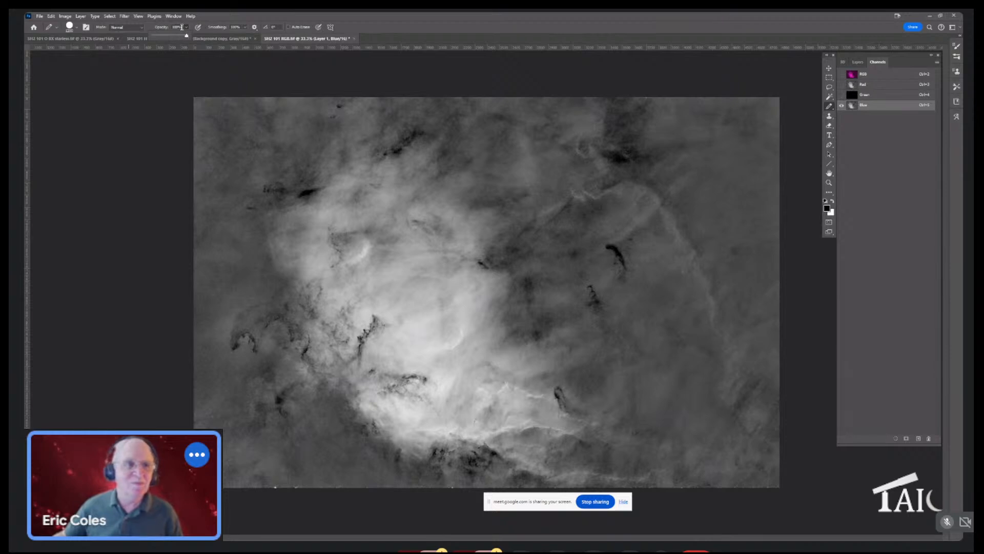
pyautogui.moveTo(182, 27); pyautogui.dragTo(156, 29)
pyautogui.write('50')
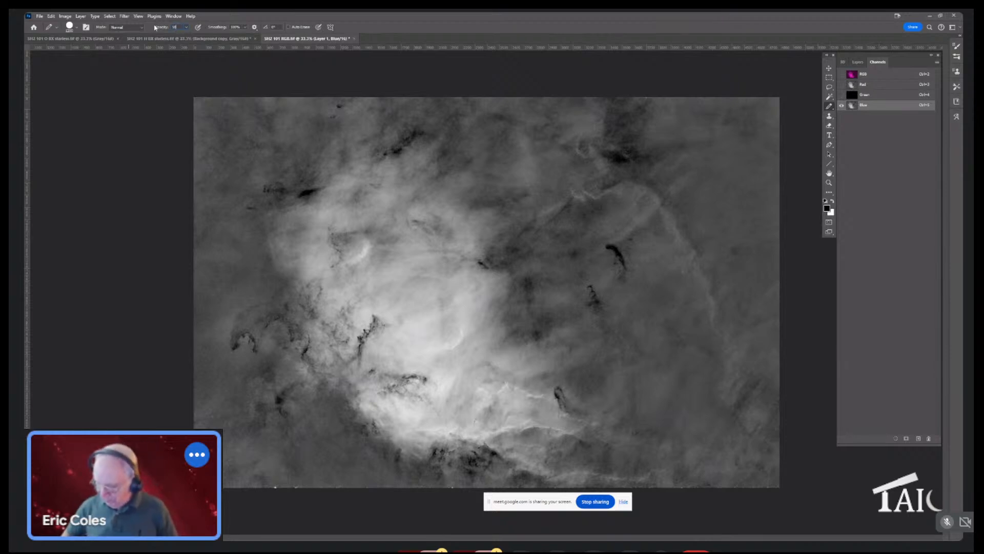
pyautogui.press('Return')
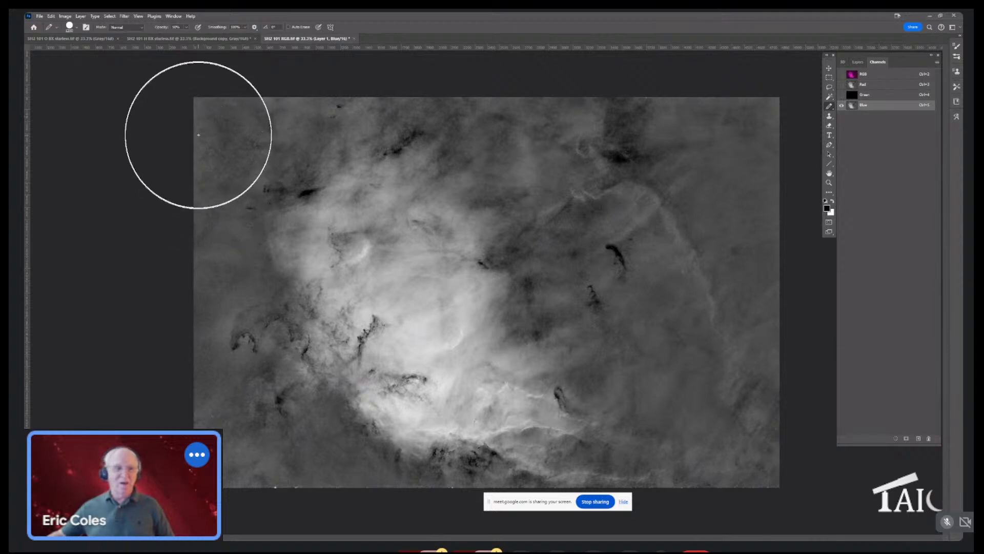
pyautogui.moveTo(198, 134)
pyautogui.mouseDown()
pyautogui.moveTo(757, 117)
pyautogui.moveTo(762, 187)
pyautogui.moveTo(602, 226)
pyautogui.moveTo(349, 196)
pyautogui.mouseUp()
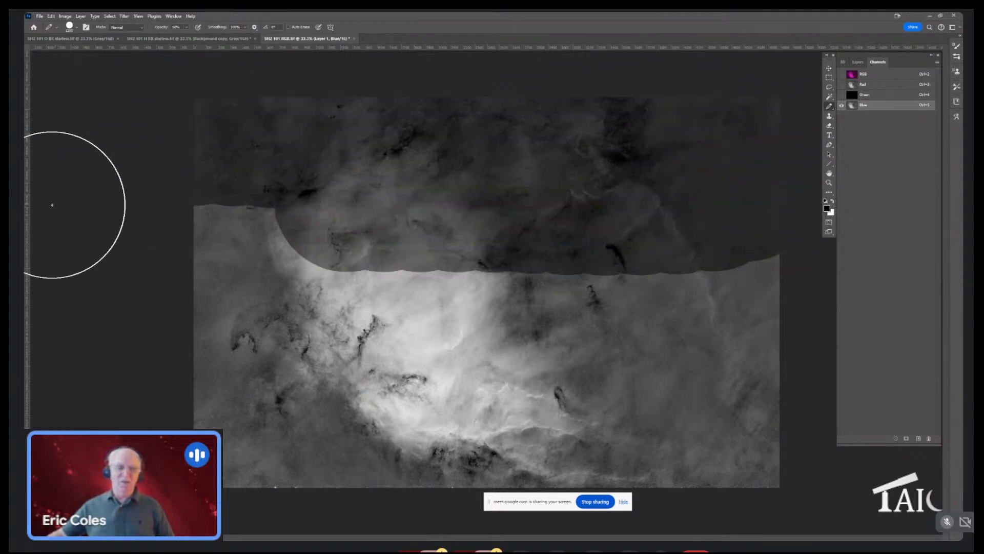
pyautogui.moveTo(51, 205)
pyautogui.mouseDown()
pyautogui.moveTo(600, 263)
pyautogui.moveTo(921, 261)
pyautogui.moveTo(285, 296)
pyautogui.moveTo(102, 331)
pyautogui.moveTo(810, 360)
pyautogui.moveTo(681, 387)
pyautogui.moveTo(24, 417)
pyautogui.moveTo(235, 463)
pyautogui.moveTo(699, 435)
pyautogui.moveTo(797, 462)
pyautogui.moveTo(788, 324)
pyautogui.mouseUp()
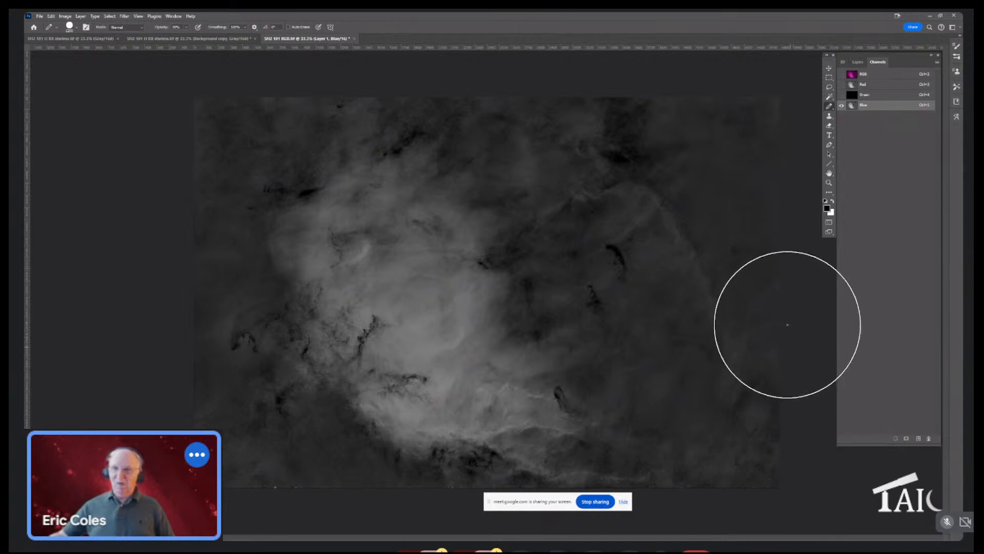
pyautogui.click(884, 78)
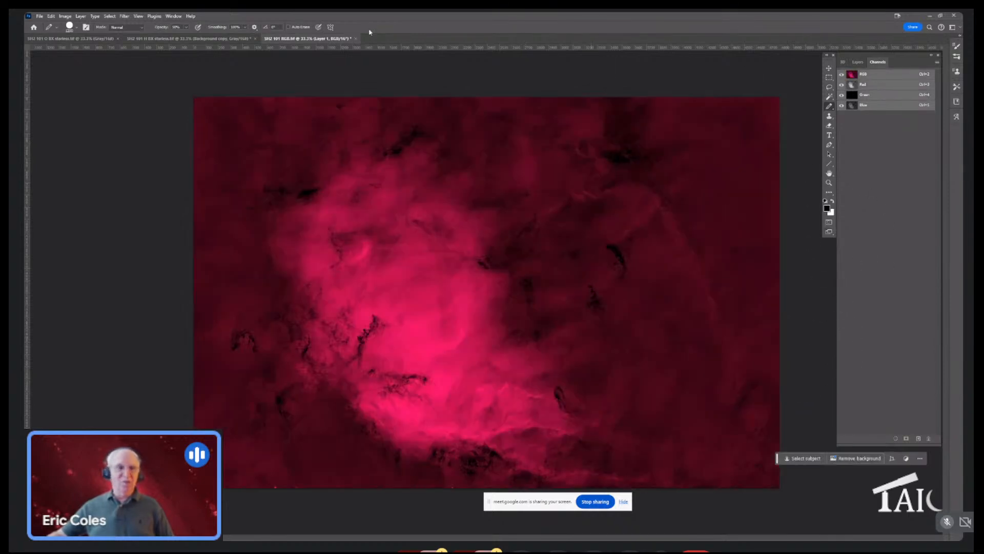
# Set the red-tinted H layer's blend mode to Lighten and compare the RGB image with and without it
pyautogui.click(222, 39)
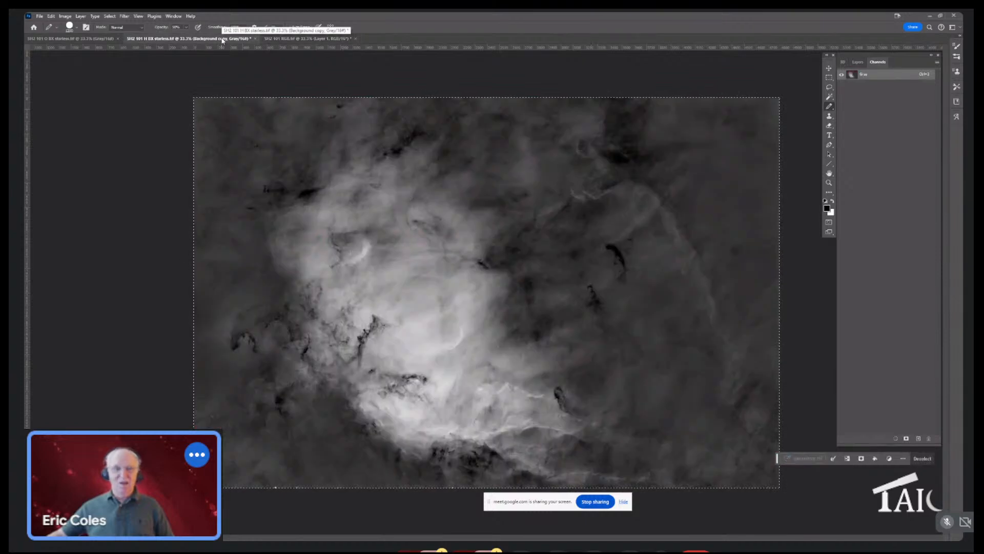
pyautogui.click(316, 41)
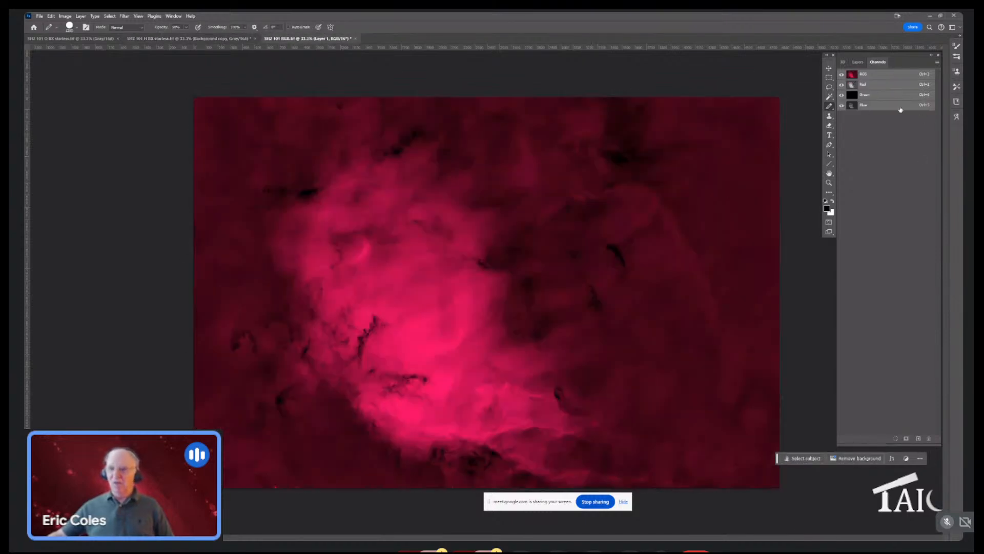
pyautogui.click(858, 64)
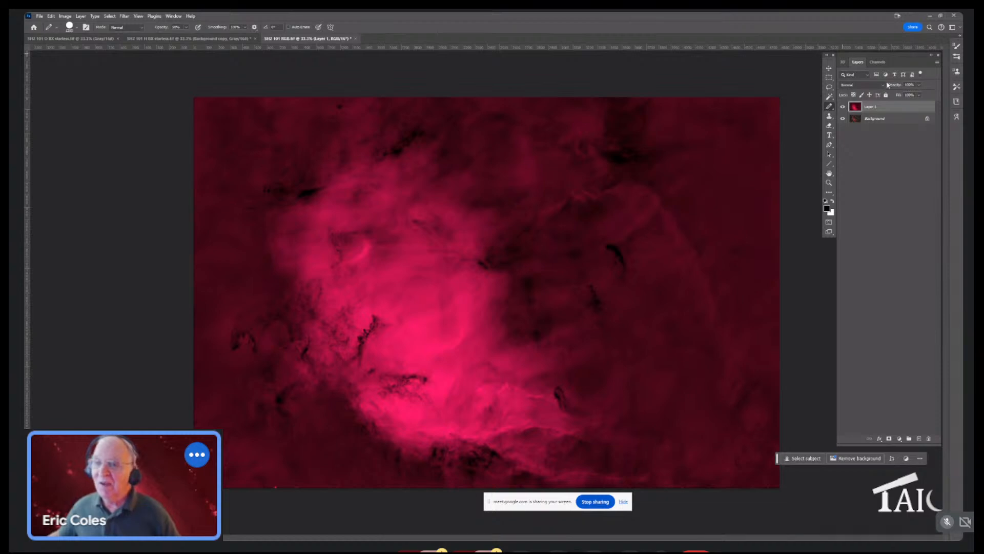
pyautogui.click(883, 86)
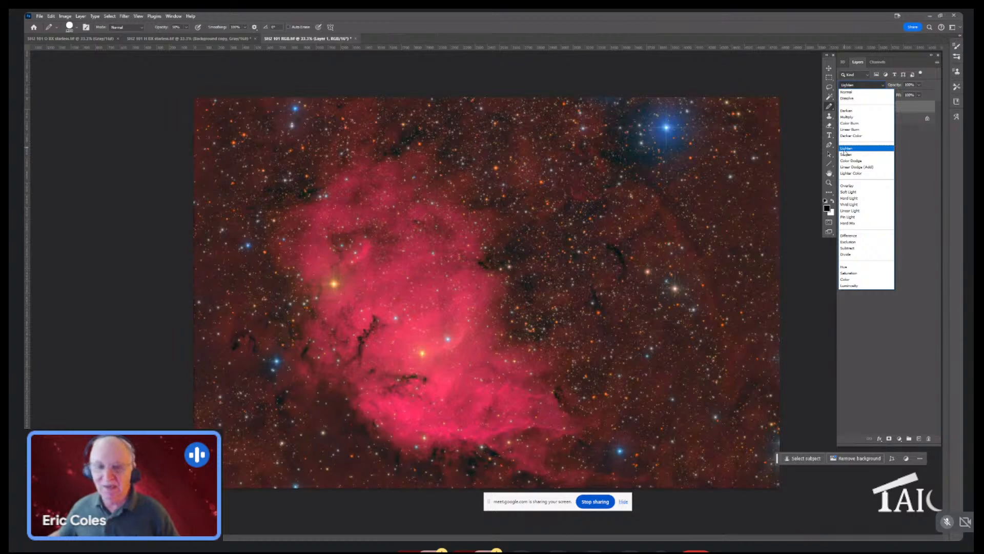
pyautogui.click(845, 149)
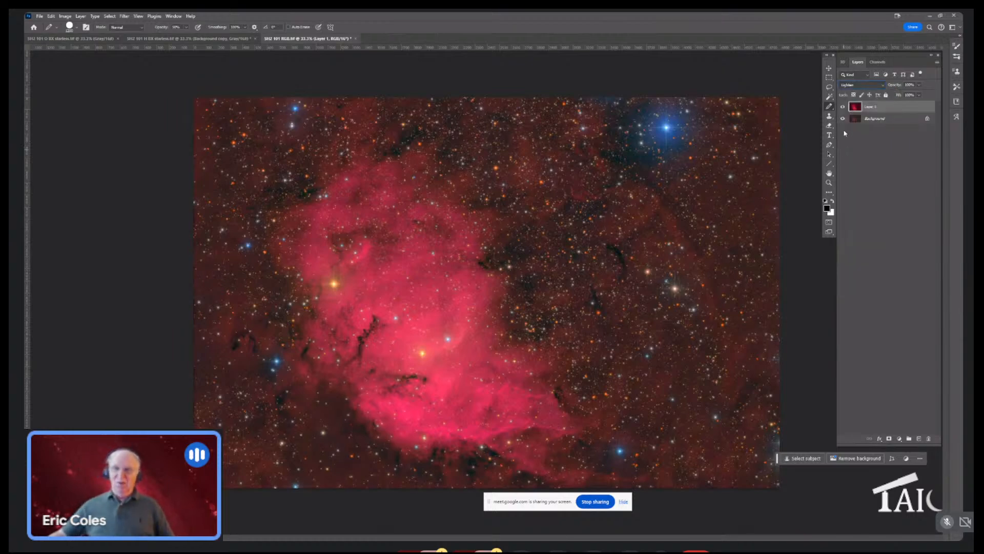
pyautogui.click(842, 107)
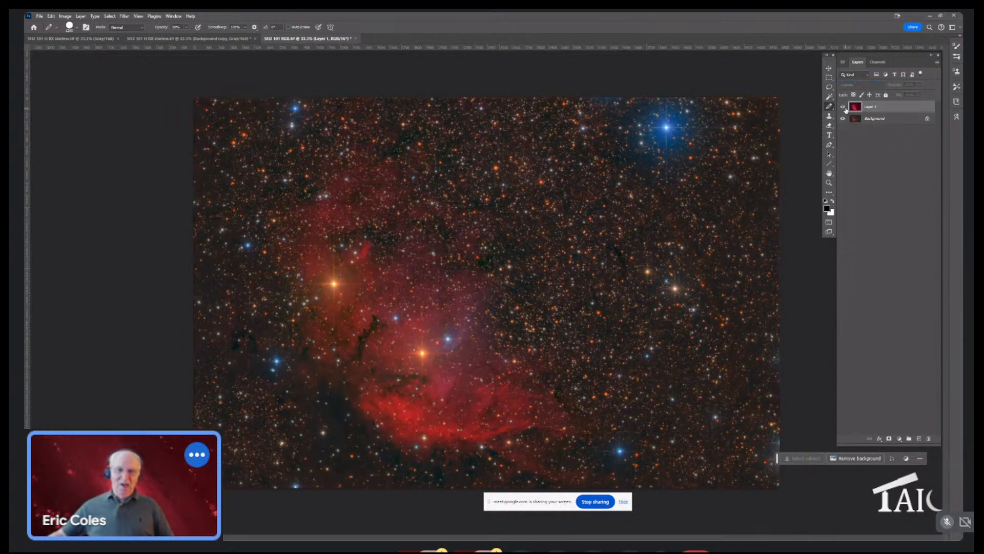
pyautogui.click(842, 107)
pyautogui.click(843, 108)
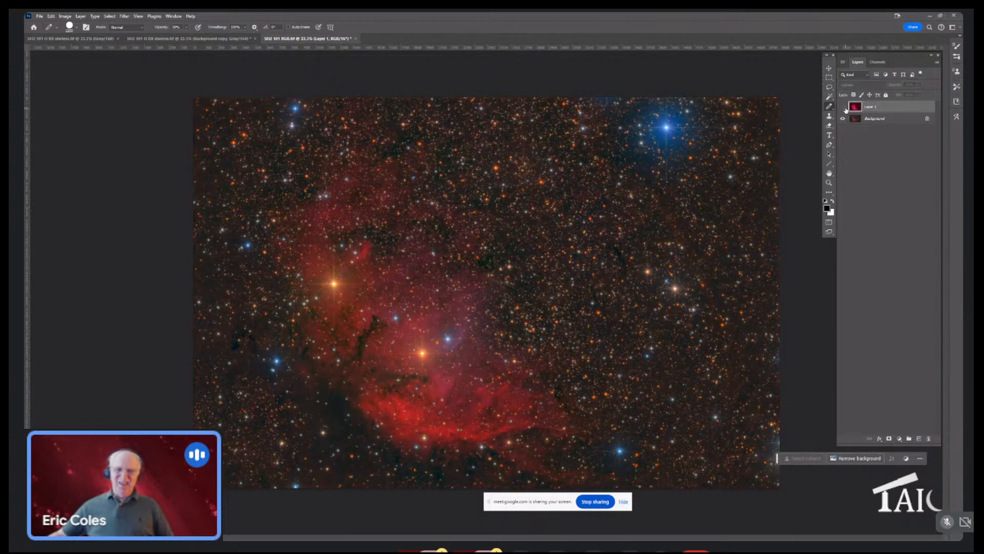
pyautogui.click(843, 107)
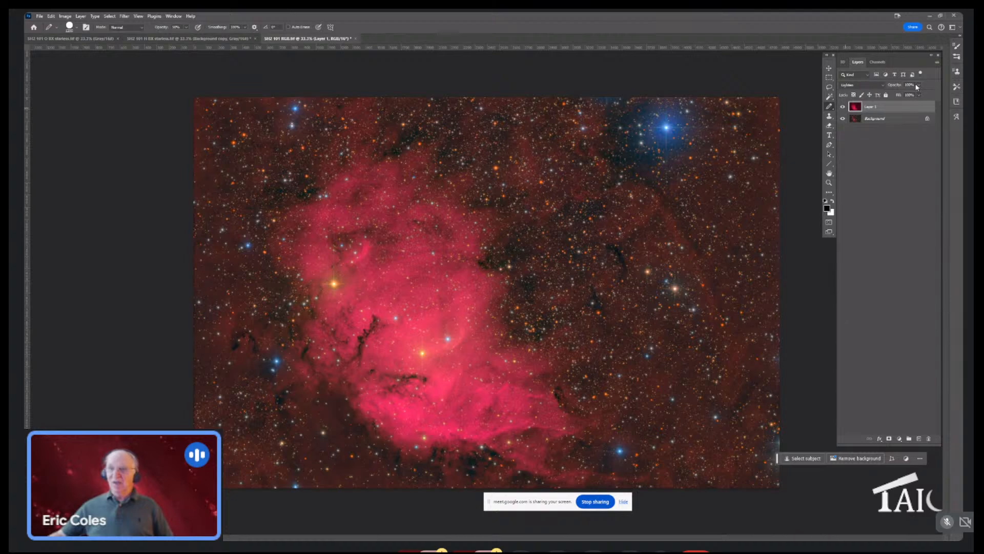
# Reduce the H layer's opacity to 65% and compare the image with the layer off and on
pyautogui.click(917, 86)
pyautogui.click(906, 84)
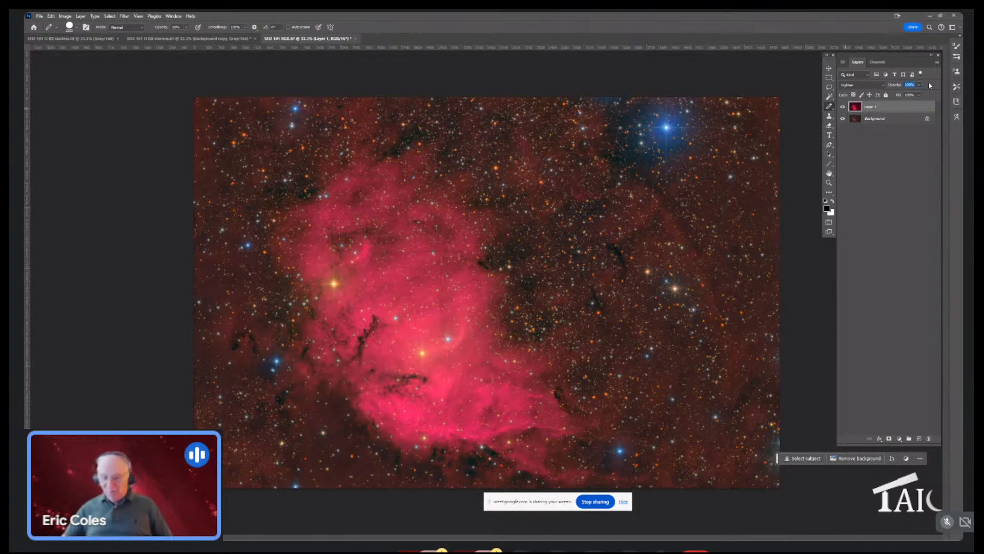
pyautogui.write('65')
pyautogui.press('Return')
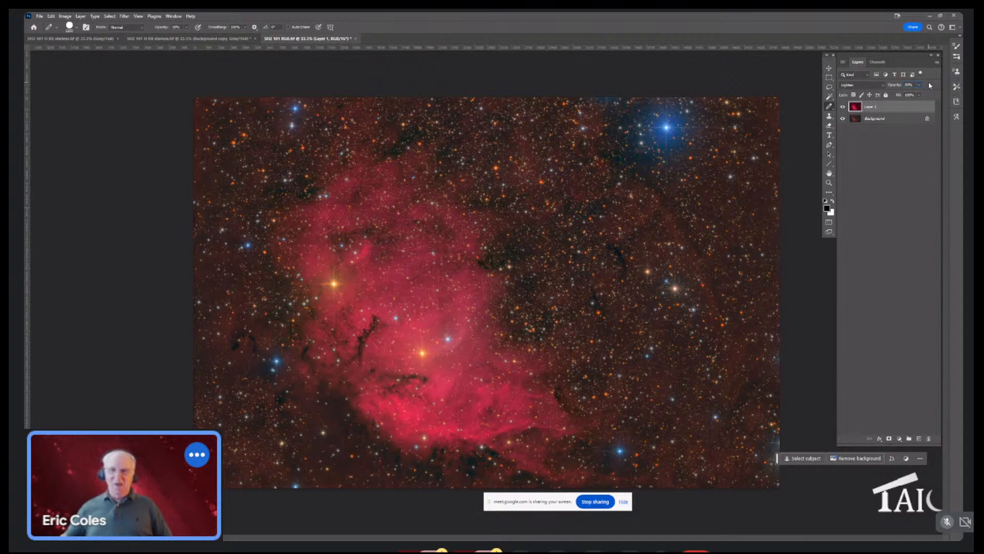
pyautogui.click(844, 106)
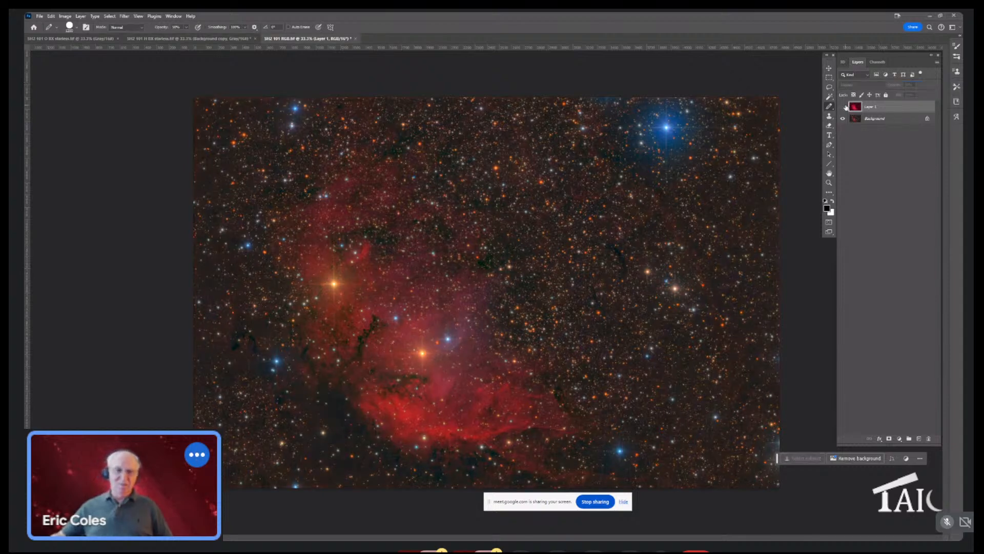
pyautogui.click(843, 107)
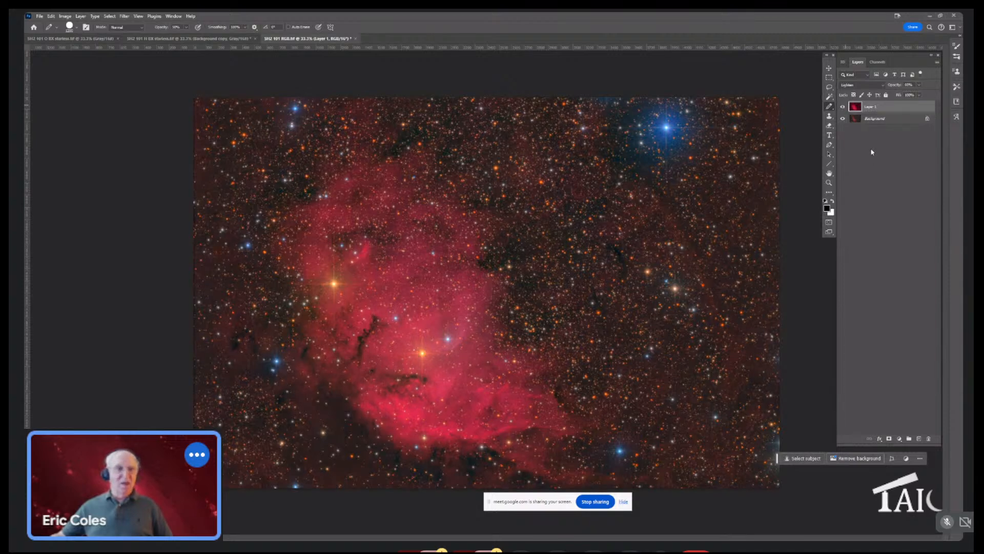
# Unlock the background of the starless O image and duplicate it as a new layer
pyautogui.click(97, 43)
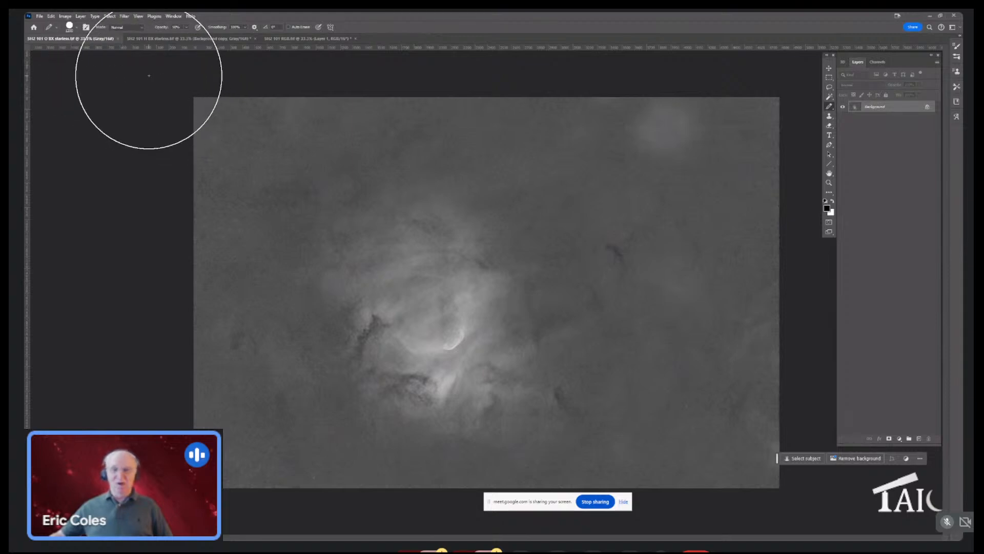
pyautogui.click(927, 108)
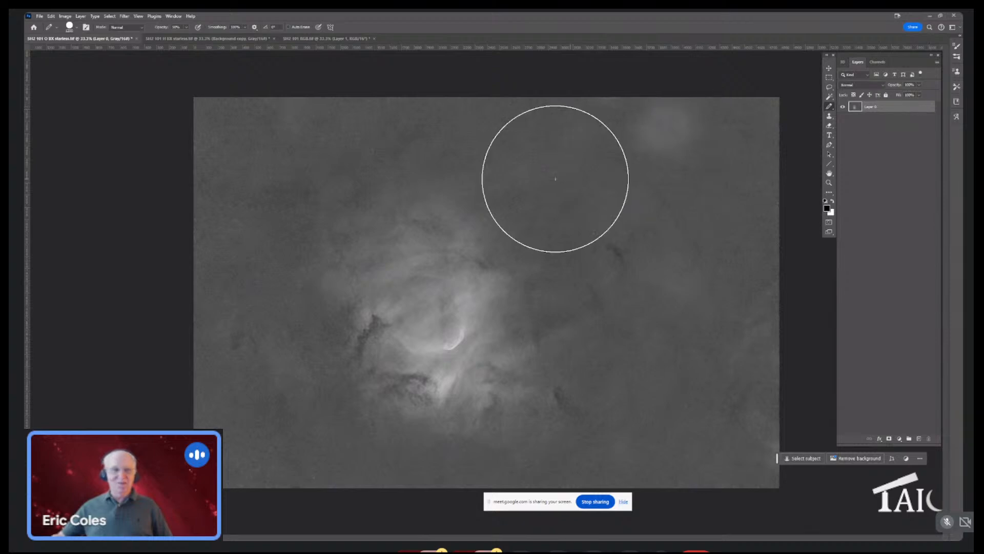
pyautogui.moveTo(898, 109); pyautogui.dragTo(920, 438)
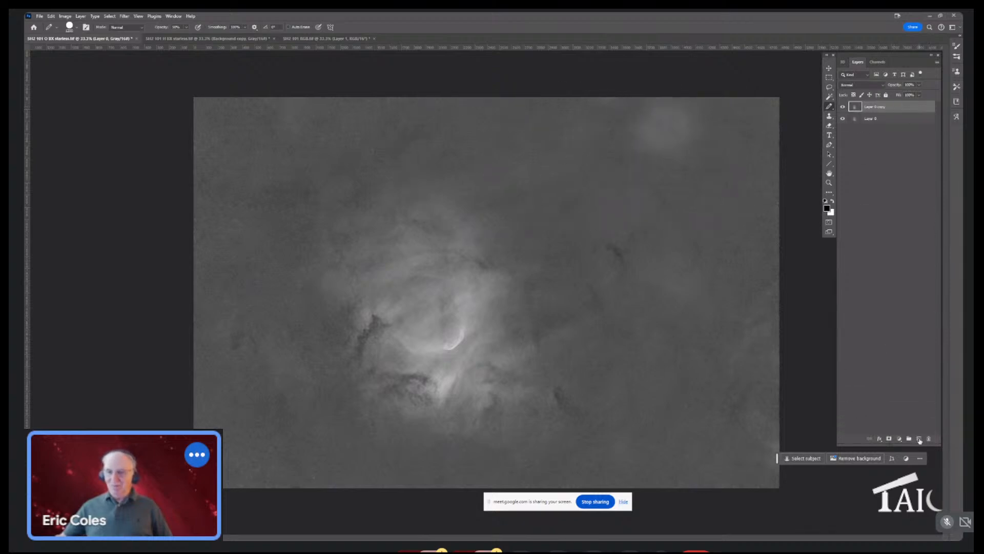
# Remove the round star glow from the O layer copy with an enlarged content-aware Spot Healing Brush
pyautogui.click(830, 195)
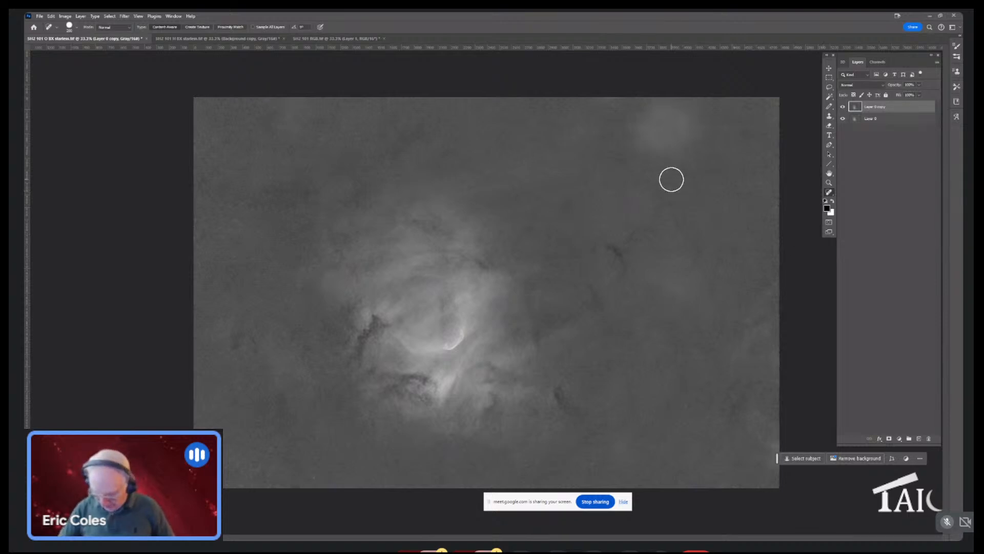
pyautogui.press(']')
pyautogui.press(']')
pyautogui.press(']')
pyautogui.press(']')
pyautogui.press(']')
pyautogui.press(']')
pyautogui.press(']')
pyautogui.press(']')
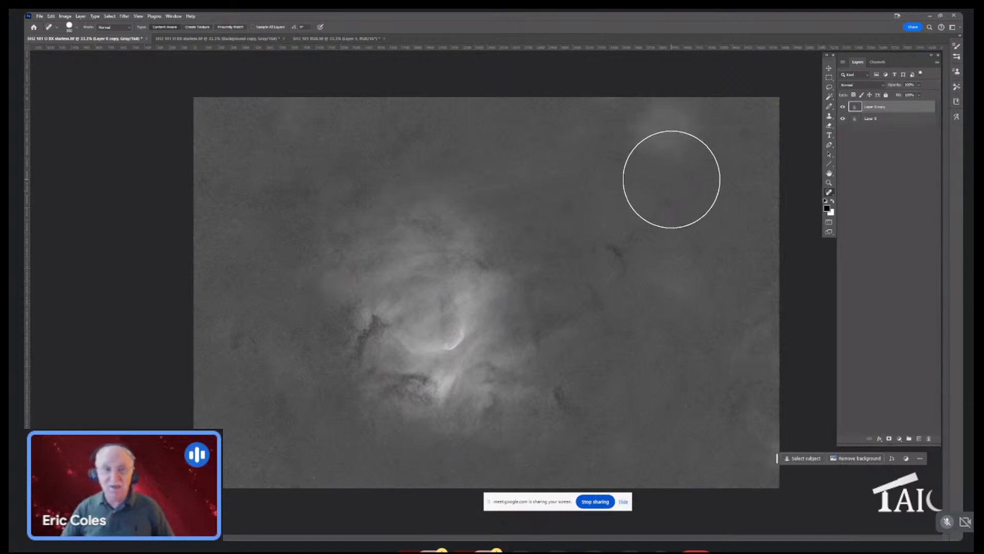
pyautogui.press(']')
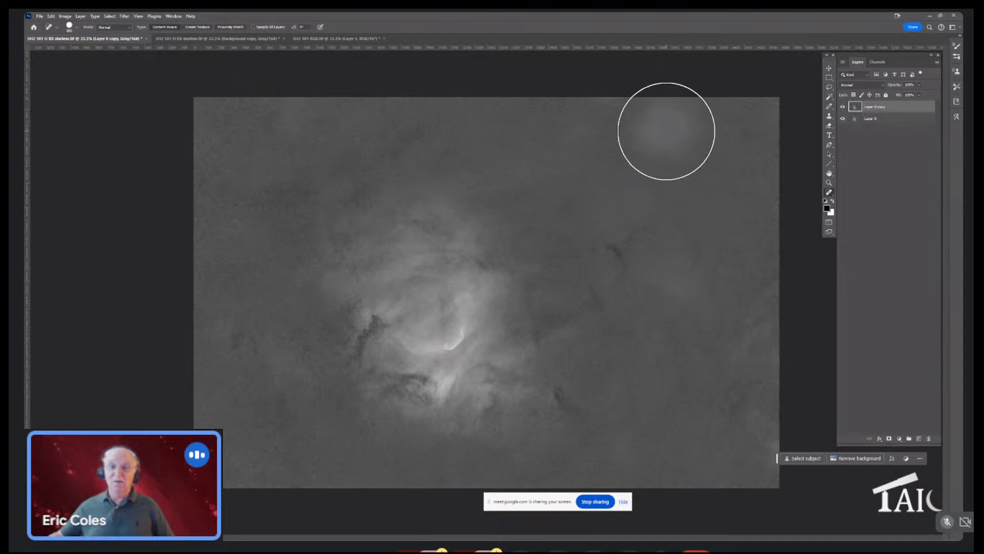
pyautogui.click(670, 139)
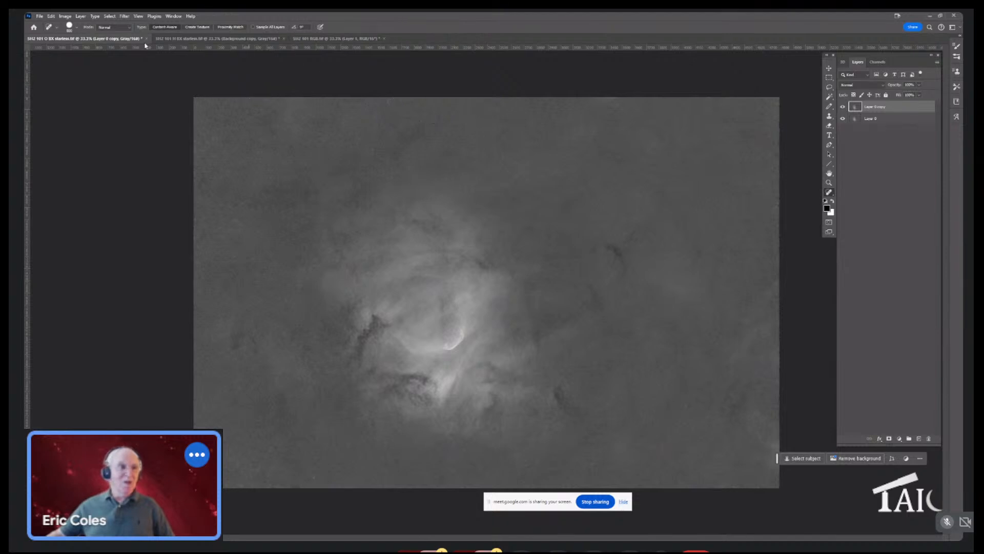
# Darken the background of the O layer copy by raising the black input point in Levels
pyautogui.click(69, 17)
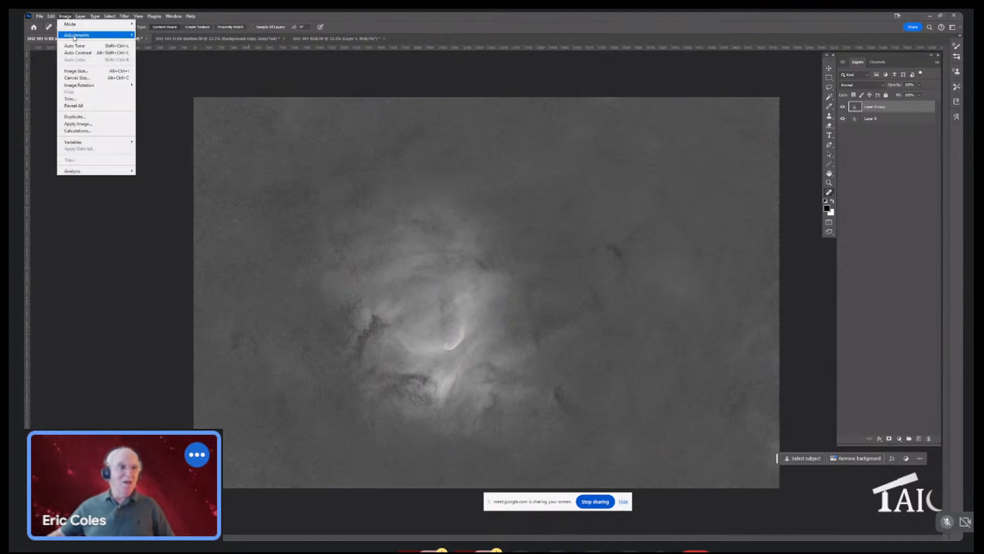
pyautogui.moveTo(74, 36)
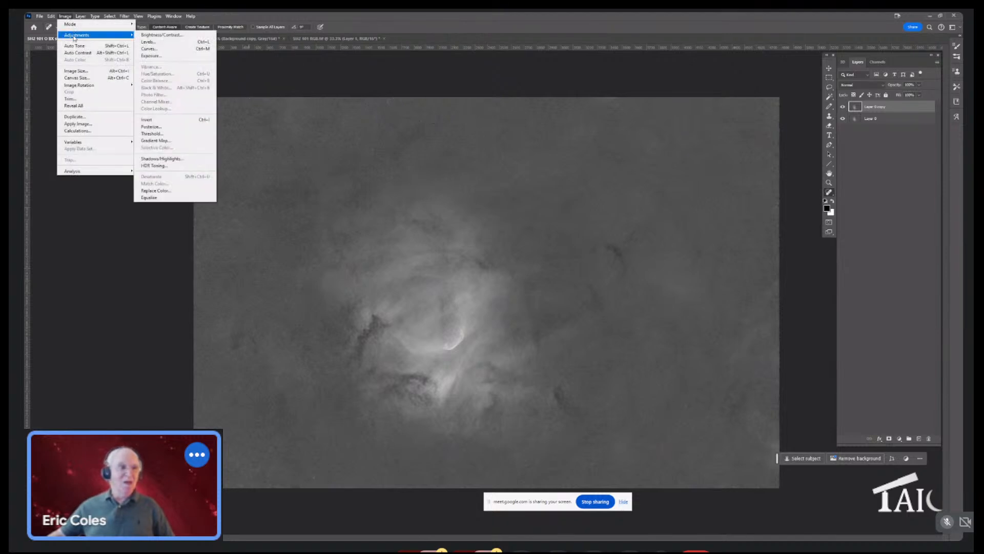
pyautogui.click(147, 41)
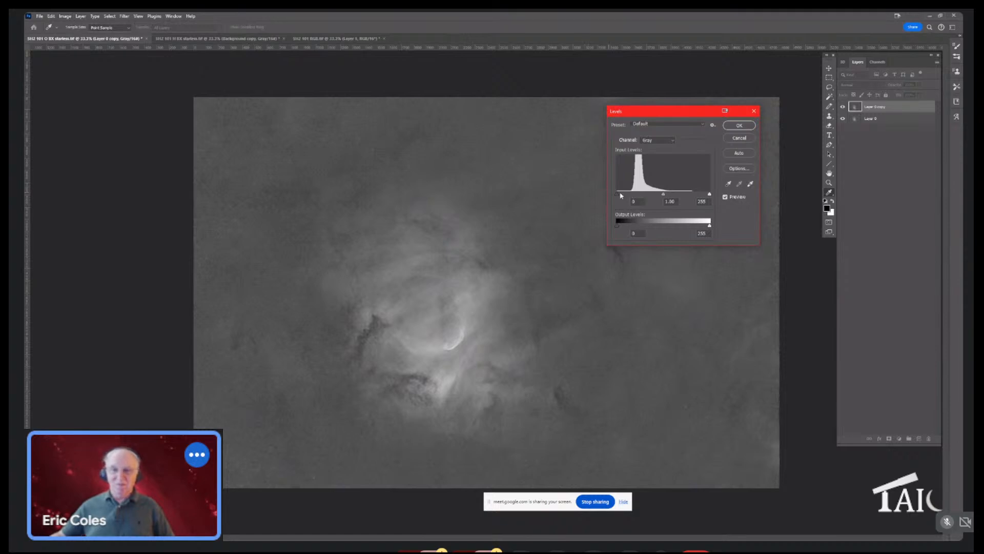
pyautogui.moveTo(618, 194); pyautogui.dragTo(626, 195)
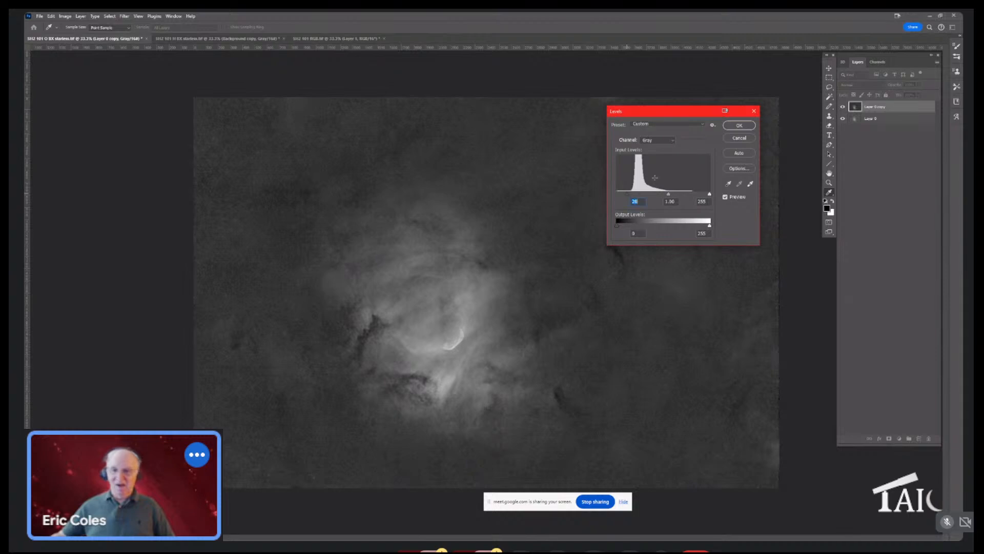
pyautogui.click(739, 126)
pyautogui.press('j')
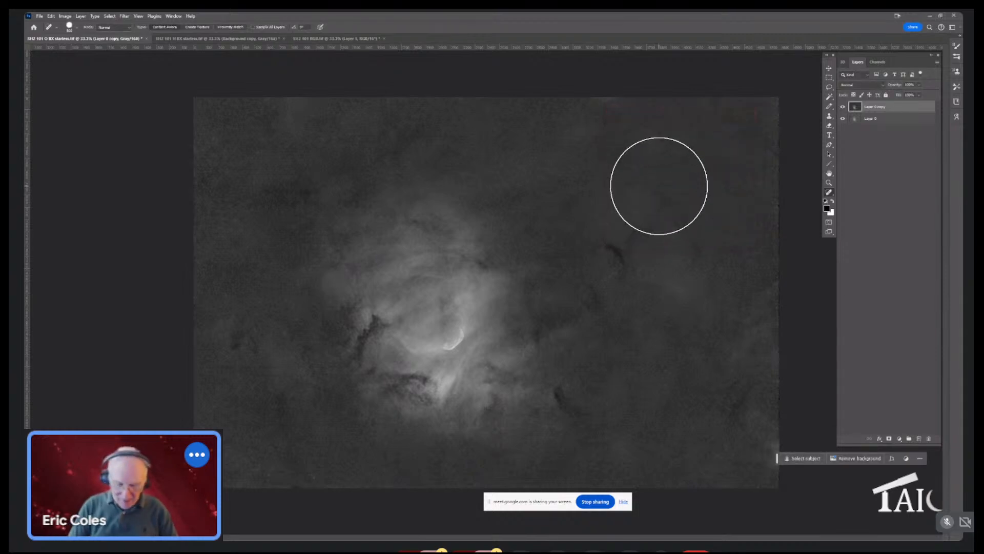
# Copy the entire darkened O layer and paste it as a new layer on top of the SH2 101 RGB image
pyautogui.hotkey('ctrl', 'a')
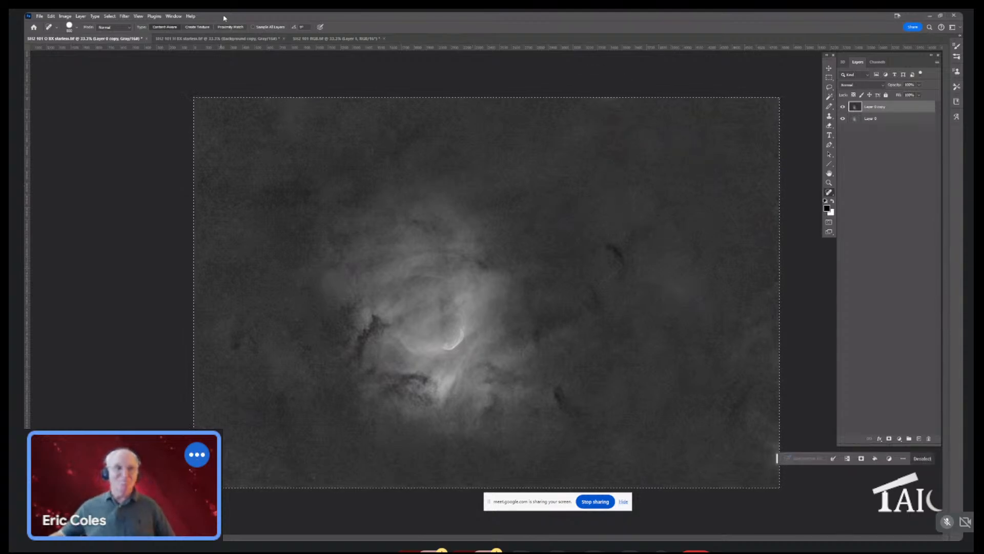
pyautogui.click(307, 39)
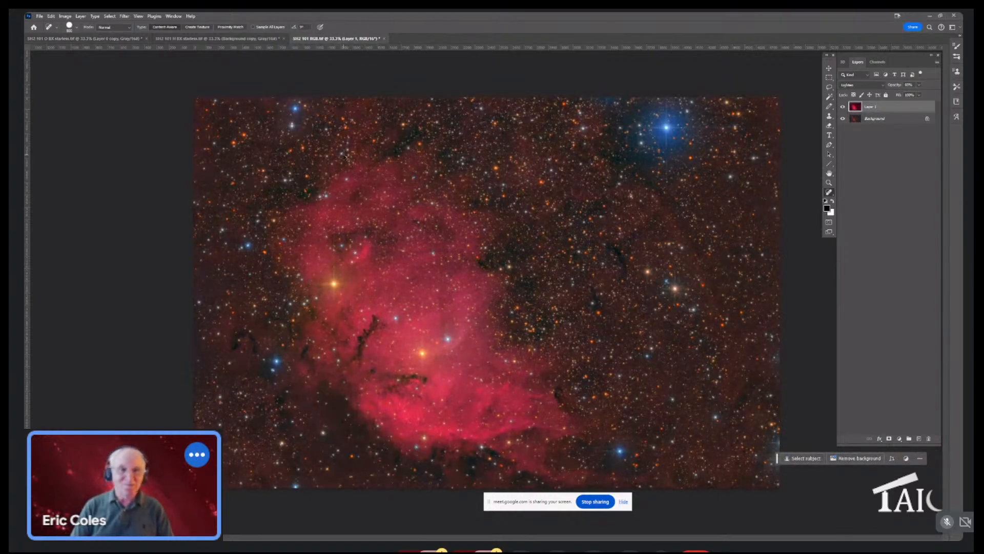
pyautogui.hotkey('ctrl', 'v')
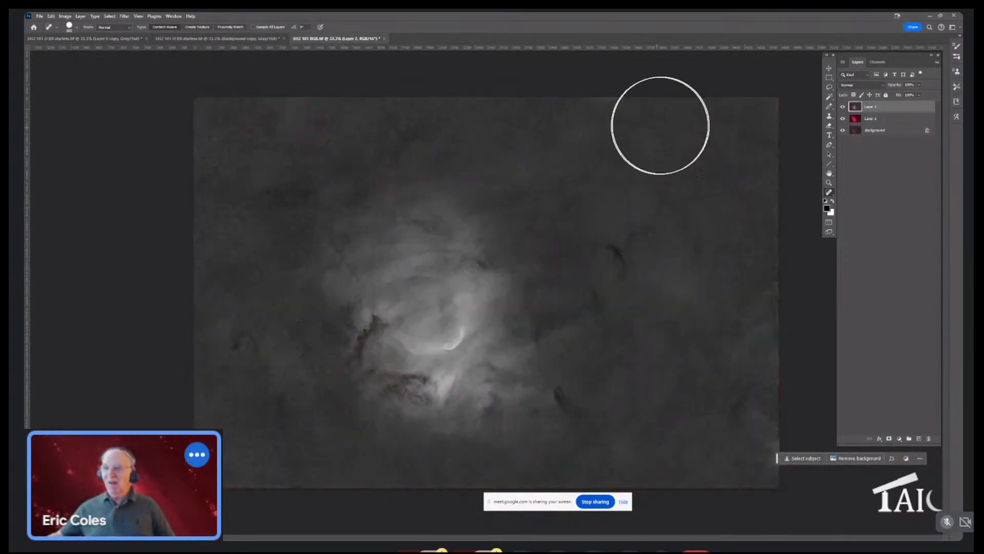
# Paint the red channel of the pasted O layer completely black with the Pencil tool at 100% opacity
pyautogui.click(878, 63)
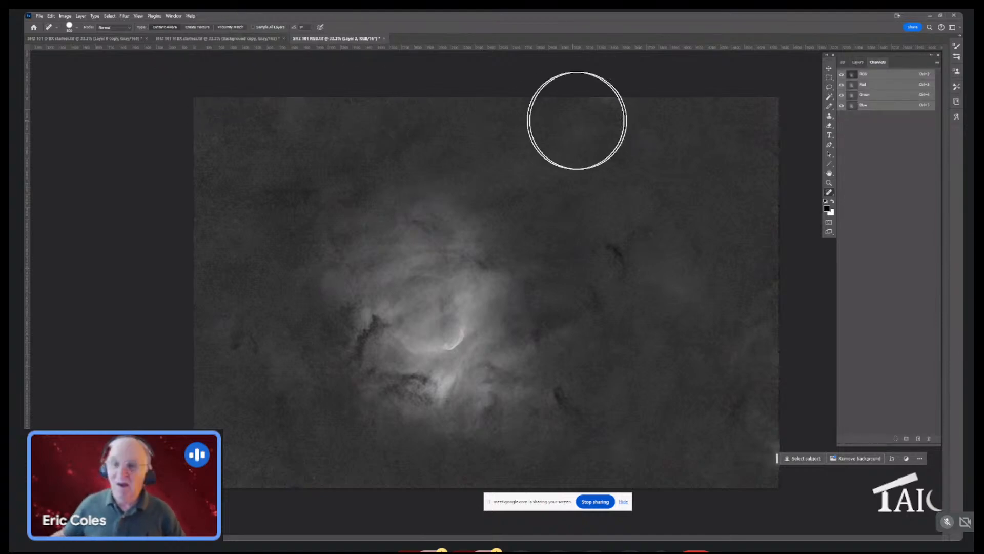
pyautogui.click(829, 106)
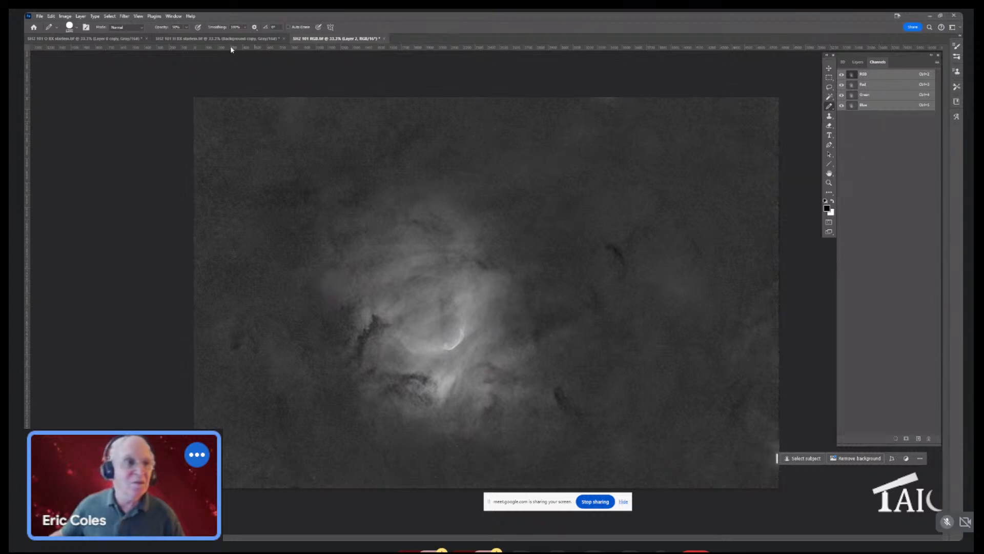
pyautogui.click(180, 27)
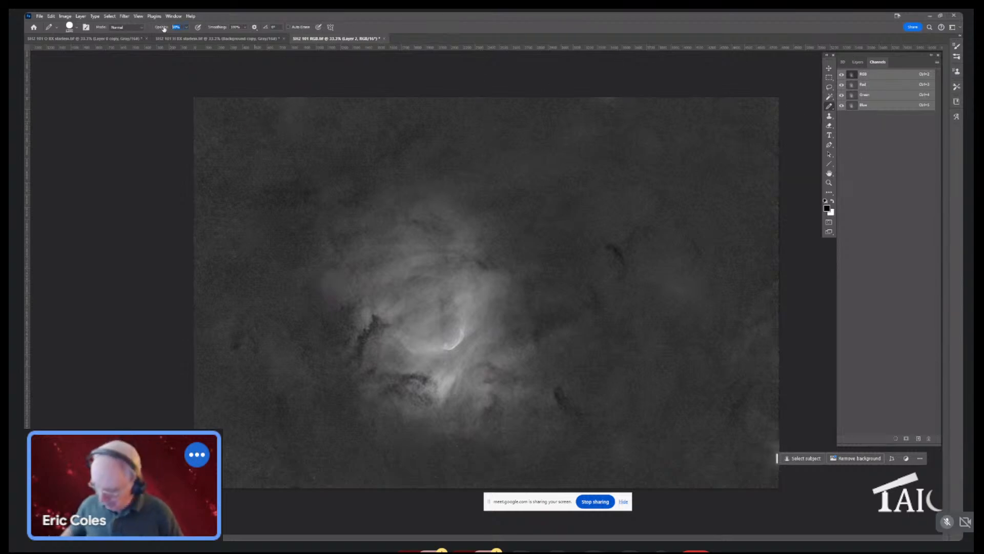
pyautogui.write('40')
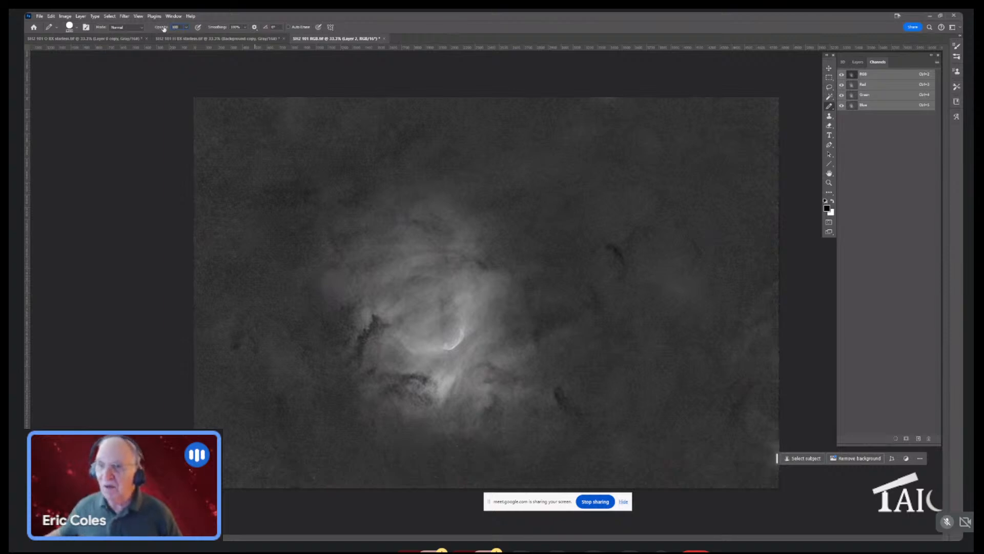
pyautogui.click(863, 85)
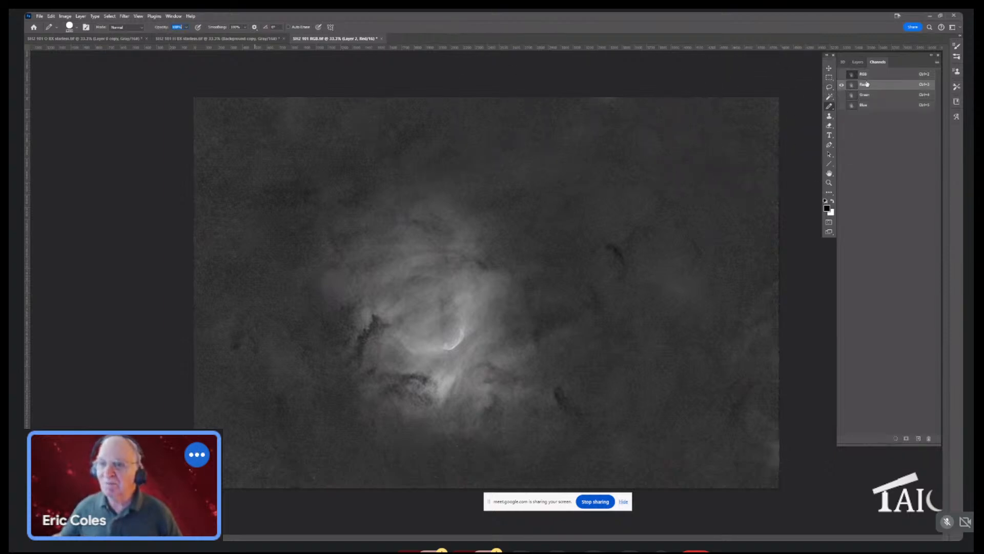
pyautogui.moveTo(804, 105)
pyautogui.mouseDown()
pyautogui.moveTo(460, 127)
pyautogui.moveTo(574, 118)
pyautogui.moveTo(317, 126)
pyautogui.mouseUp()
pyautogui.moveTo(24, 140)
pyautogui.mouseDown()
pyautogui.moveTo(87, 171)
pyautogui.moveTo(819, 176)
pyautogui.moveTo(791, 235)
pyautogui.moveTo(38, 282)
pyautogui.moveTo(792, 307)
pyautogui.moveTo(912, 344)
pyautogui.moveTo(513, 390)
pyautogui.mouseUp()
pyautogui.moveTo(86, 420)
pyautogui.mouseDown()
pyautogui.moveTo(71, 437)
pyautogui.moveTo(218, 423)
pyautogui.moveTo(529, 457)
pyautogui.moveTo(739, 436)
pyautogui.moveTo(854, 437)
pyautogui.moveTo(781, 496)
pyautogui.mouseUp()
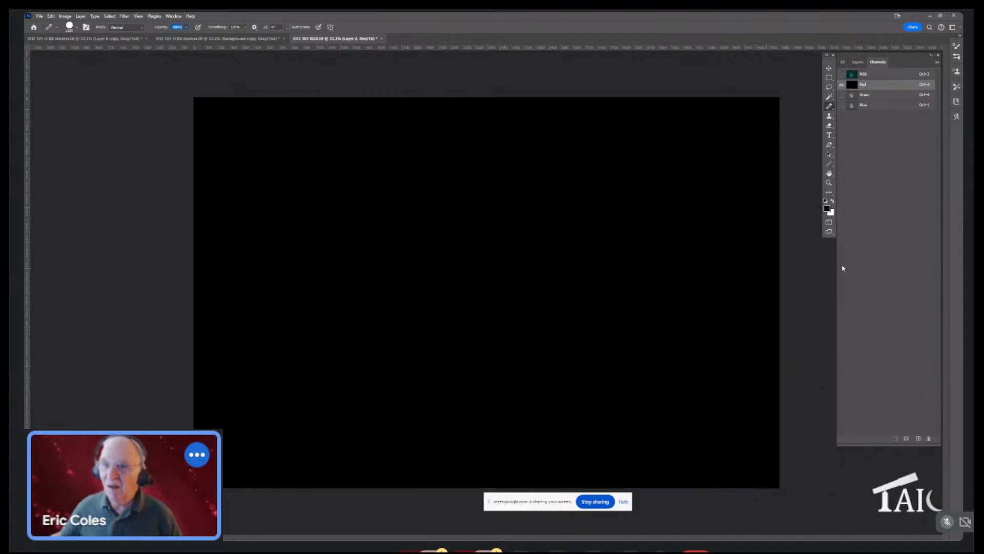
# Darken the O layer's green channel with a reduced-opacity black Pencil stroke across the image, and restore the composite RGB view
pyautogui.click(878, 95)
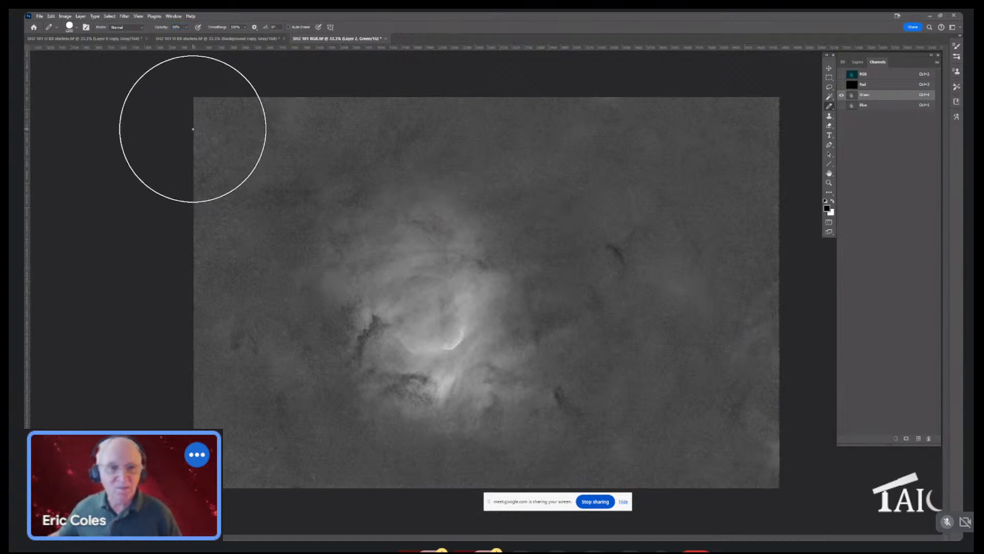
pyautogui.moveTo(193, 127)
pyautogui.mouseDown()
pyautogui.moveTo(575, 99)
pyautogui.moveTo(716, 122)
pyautogui.moveTo(714, 132)
pyautogui.moveTo(740, 145)
pyautogui.moveTo(767, 97)
pyautogui.moveTo(766, 187)
pyautogui.moveTo(88, 235)
pyautogui.moveTo(62, 254)
pyautogui.moveTo(875, 241)
pyautogui.moveTo(936, 262)
pyautogui.moveTo(26, 334)
pyautogui.moveTo(386, 374)
pyautogui.moveTo(918, 373)
pyautogui.moveTo(613, 425)
pyautogui.moveTo(110, 418)
pyautogui.moveTo(123, 446)
pyautogui.moveTo(853, 462)
pyautogui.moveTo(878, 292)
pyautogui.mouseUp()
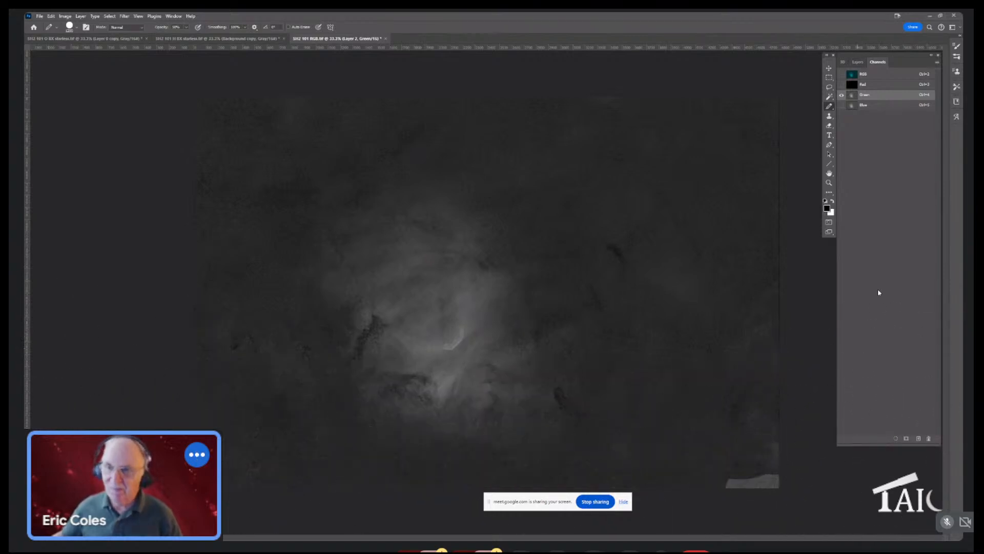
pyautogui.click(895, 74)
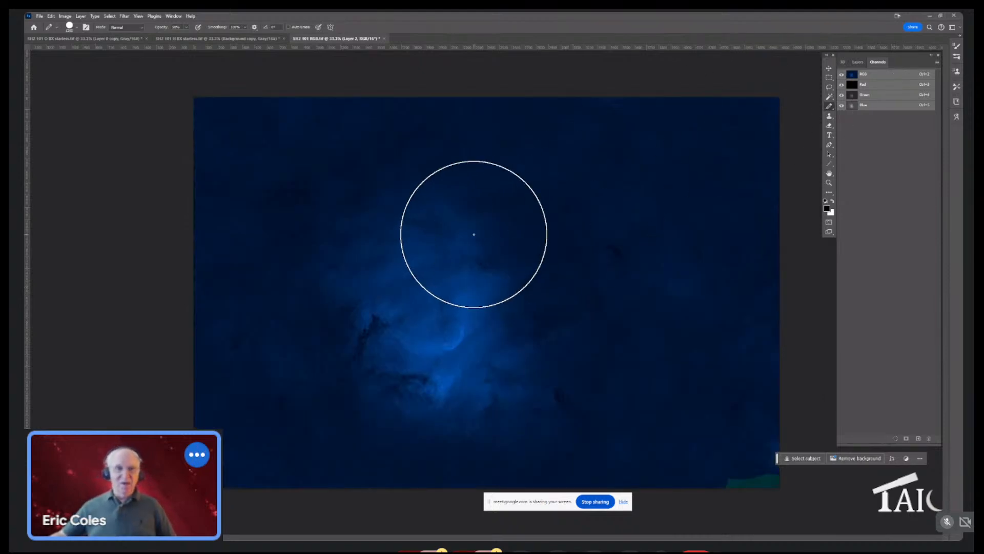
# Set the blue-tinted O layer's blend mode to Lighten
pyautogui.click(859, 62)
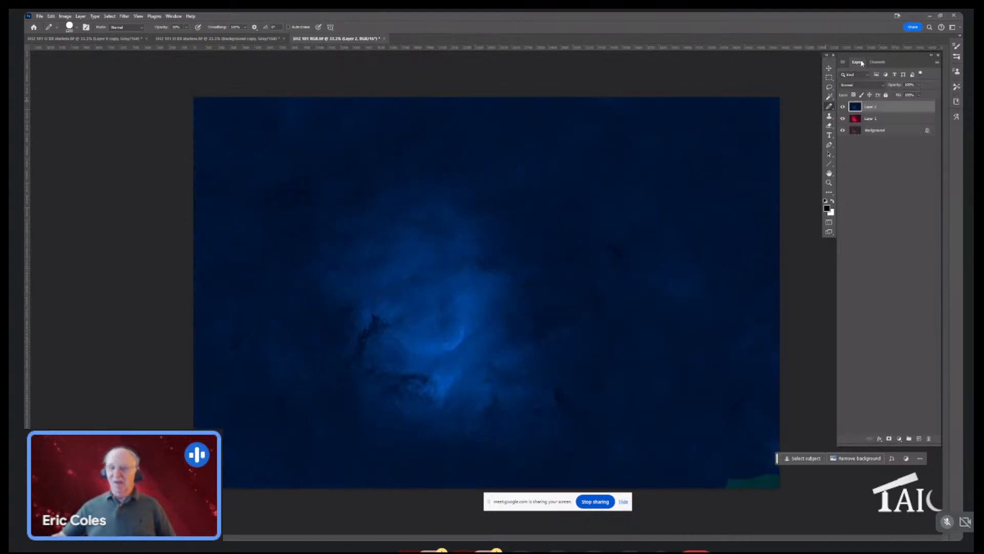
pyautogui.click(883, 85)
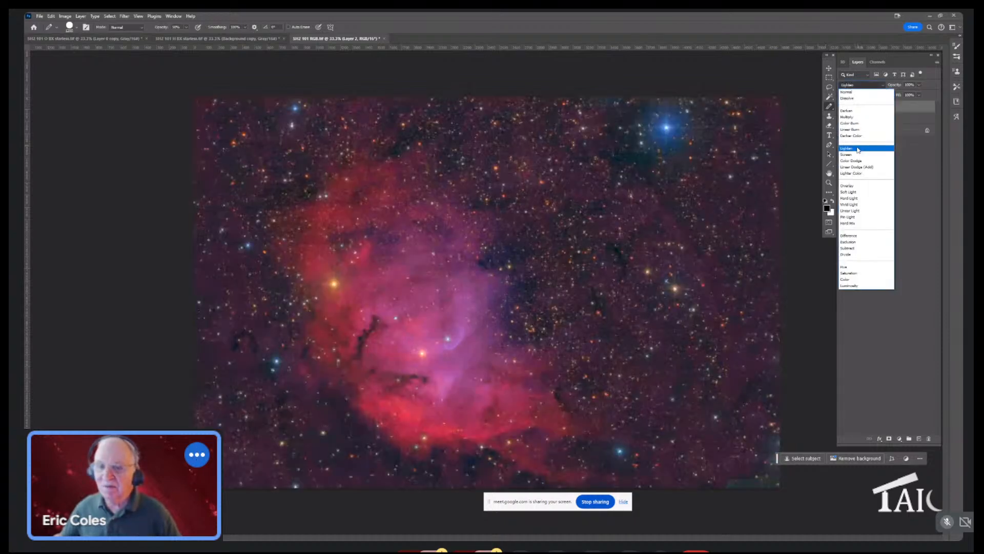
pyautogui.click(857, 147)
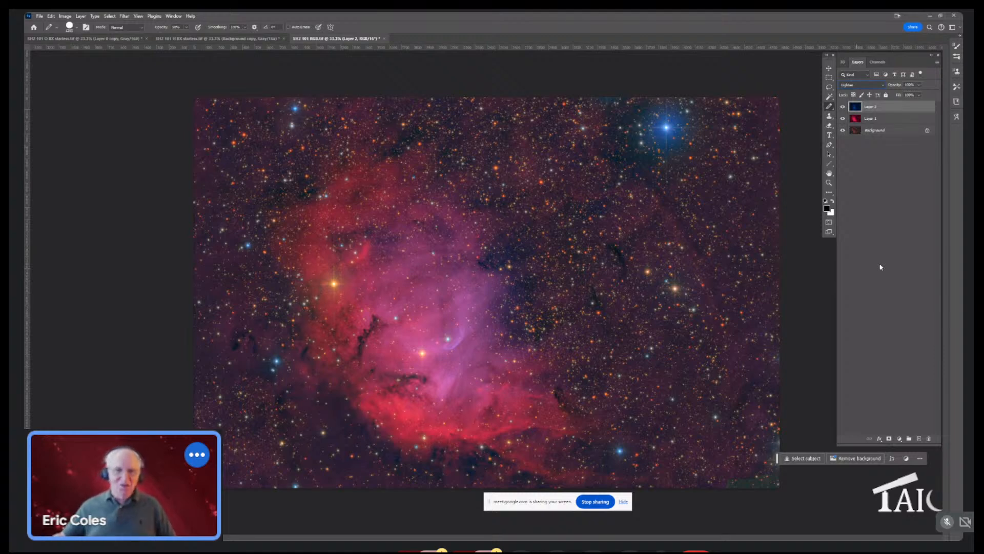
# Outline the blue-purple central part of the nebula with a freehand Lasso selection, and clear the selection
pyautogui.click(829, 86)
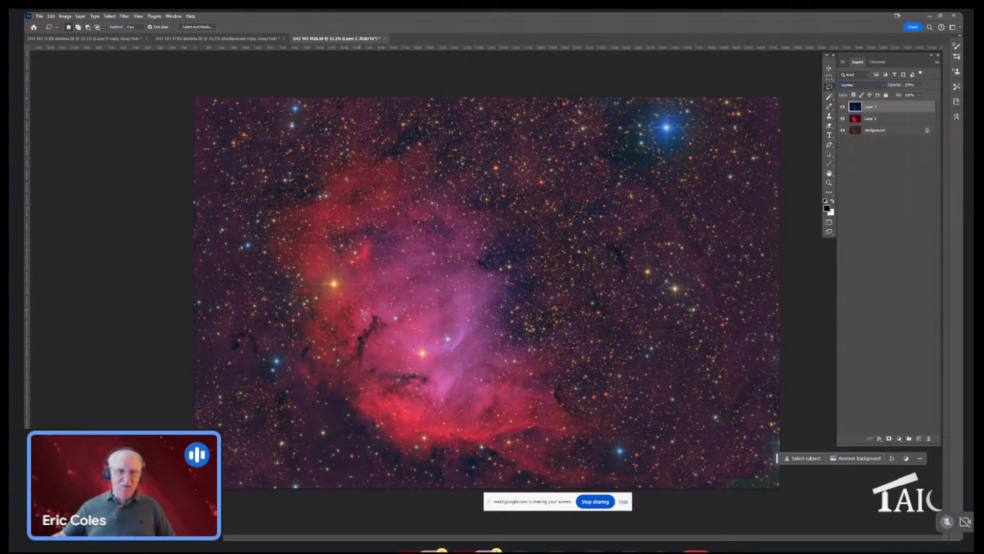
pyautogui.moveTo(363, 314)
pyautogui.mouseDown()
pyautogui.moveTo(346, 269)
pyautogui.moveTo(368, 197)
pyautogui.moveTo(444, 183)
pyautogui.moveTo(476, 195)
pyautogui.moveTo(502, 214)
pyautogui.moveTo(517, 315)
pyautogui.moveTo(541, 374)
pyautogui.moveTo(466, 410)
pyautogui.moveTo(422, 404)
pyautogui.moveTo(395, 383)
pyautogui.moveTo(362, 311)
pyautogui.mouseUp()
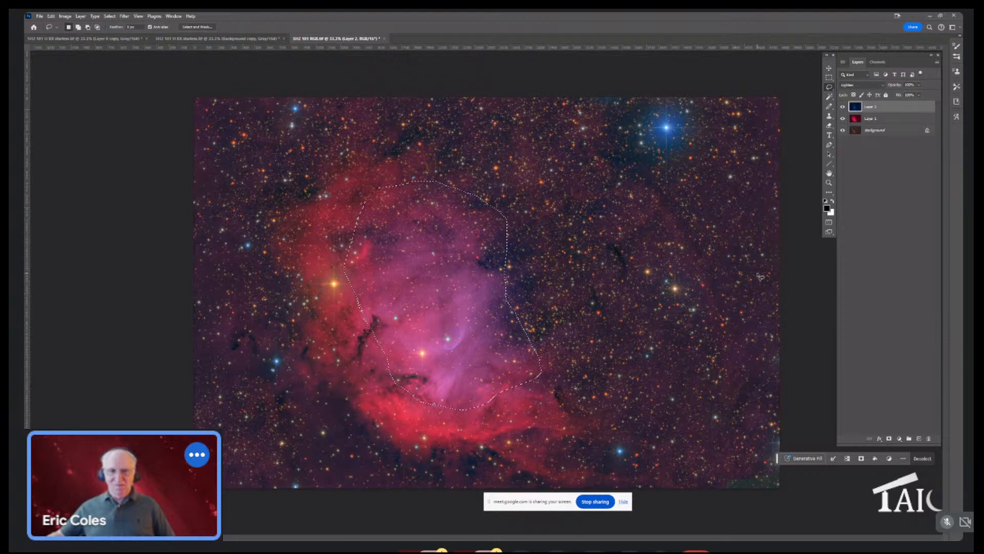
pyautogui.click(681, 282)
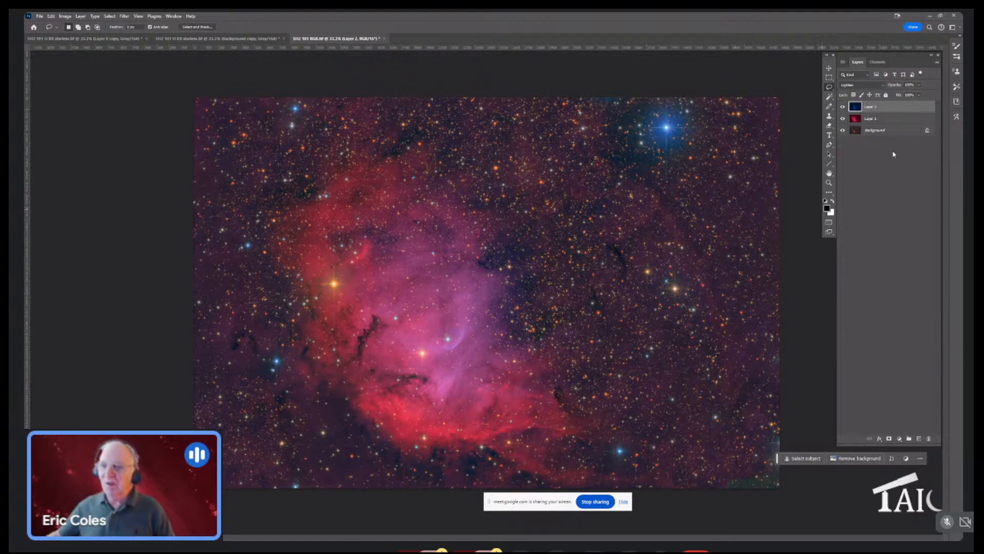
pyautogui.click(908, 119)
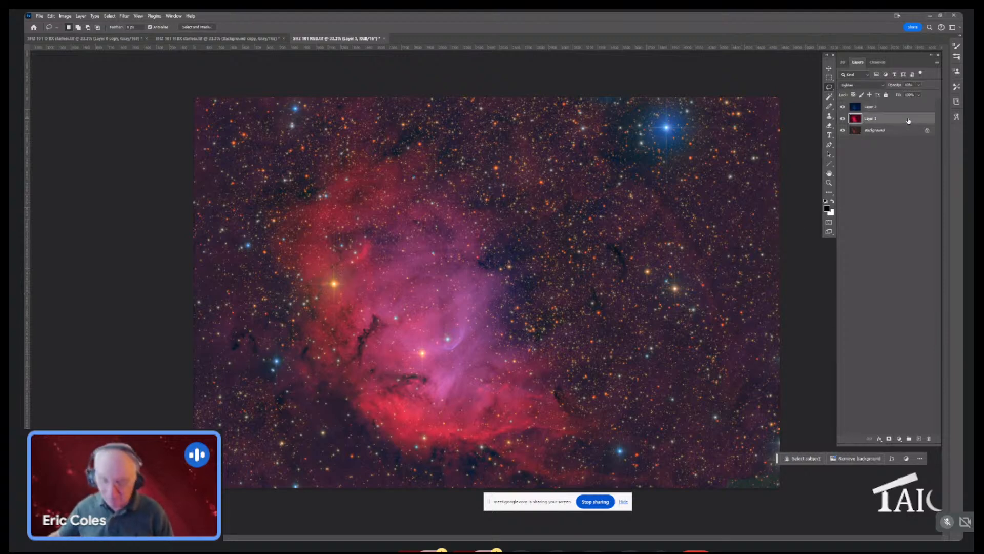
pyautogui.keyDown('shift'); pyautogui.click(905, 108); pyautogui.keyUp('shift')
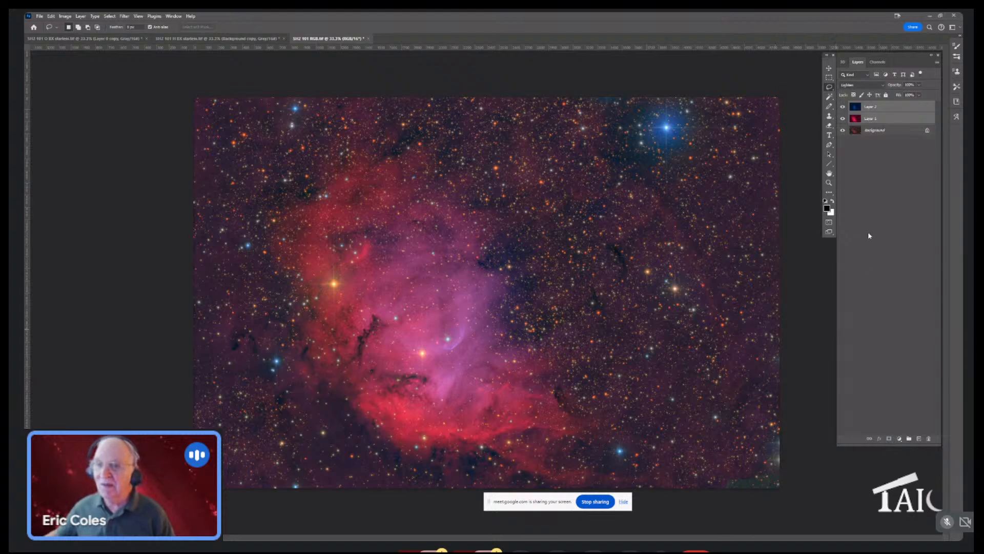
# Darken the missed lower-right corner of the O layer's green channel with the Pencil tool, and return to the full-color view
pyautogui.click(888, 109)
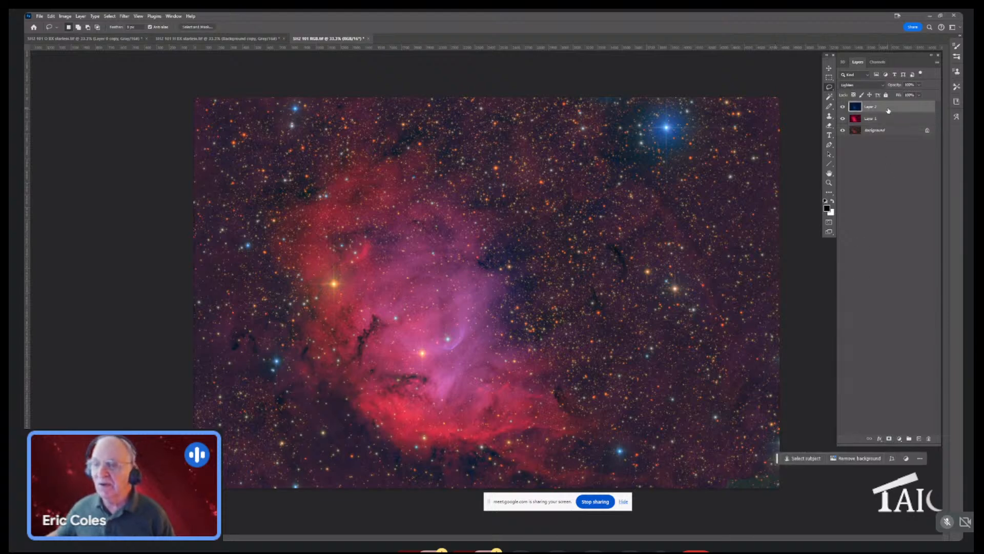
pyautogui.click(879, 62)
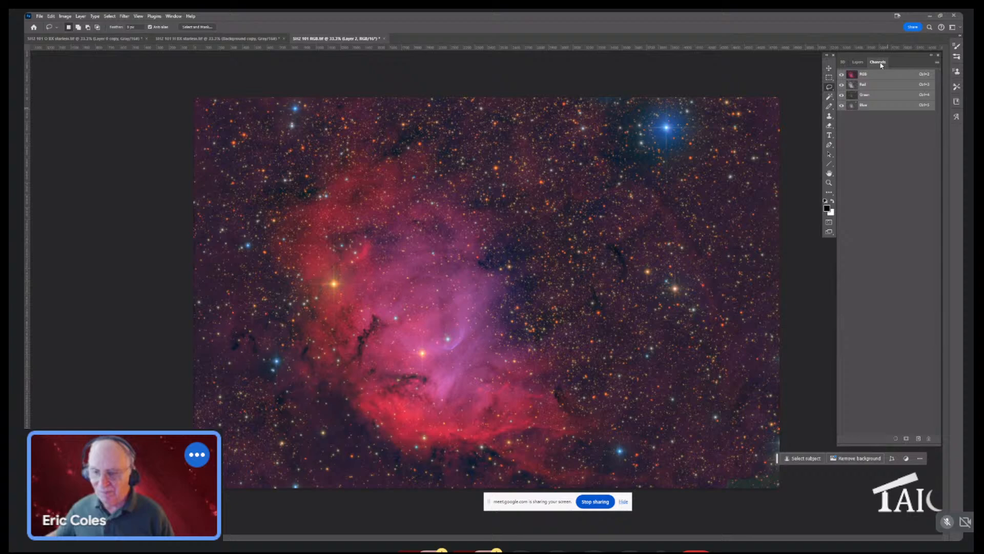
pyautogui.click(874, 106)
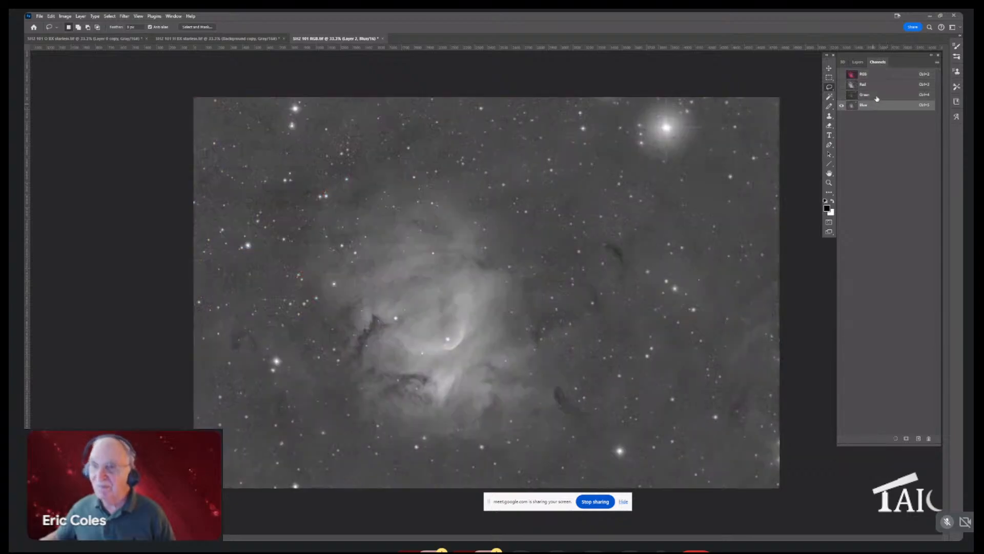
pyautogui.click(879, 96)
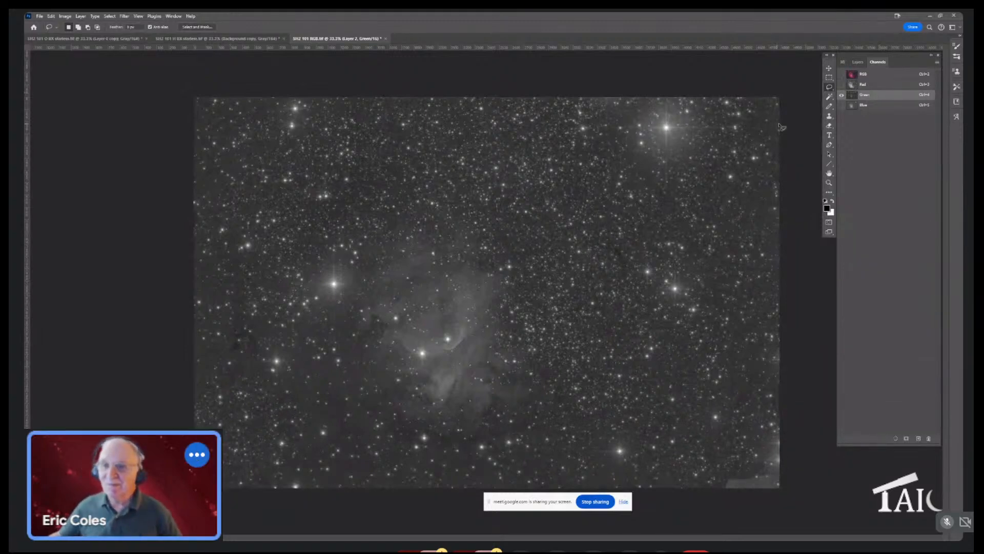
pyautogui.click(829, 106)
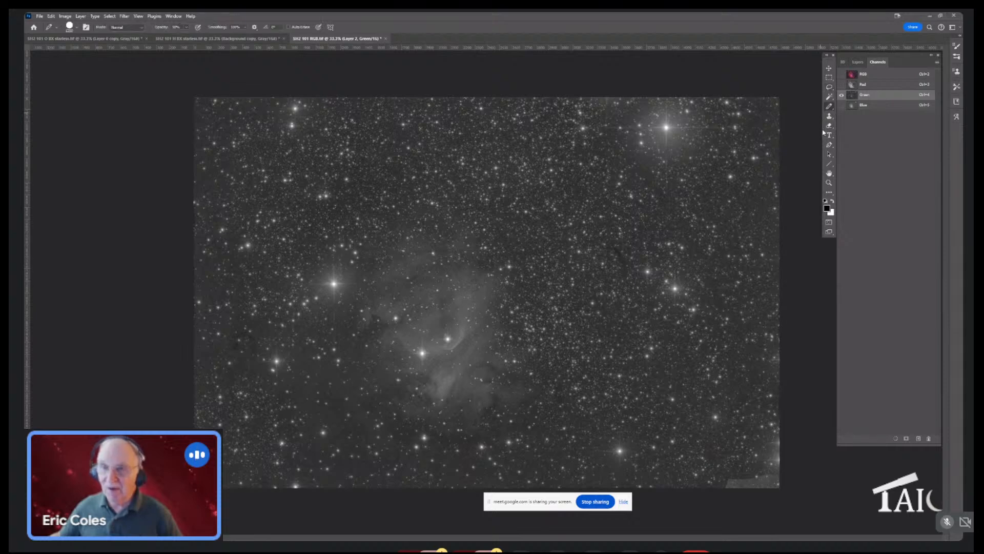
pyautogui.moveTo(776, 479); pyautogui.dragTo(773, 491)
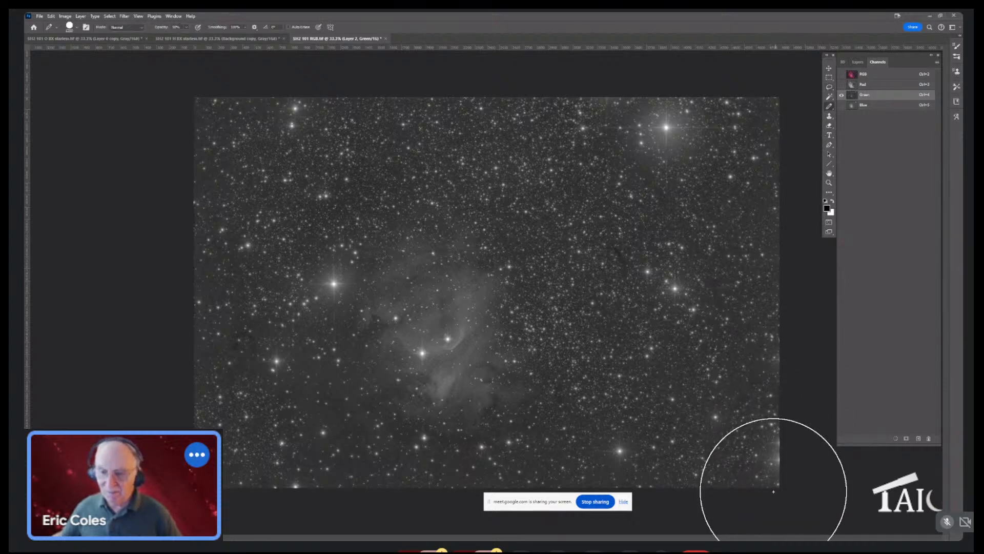
pyautogui.click(883, 77)
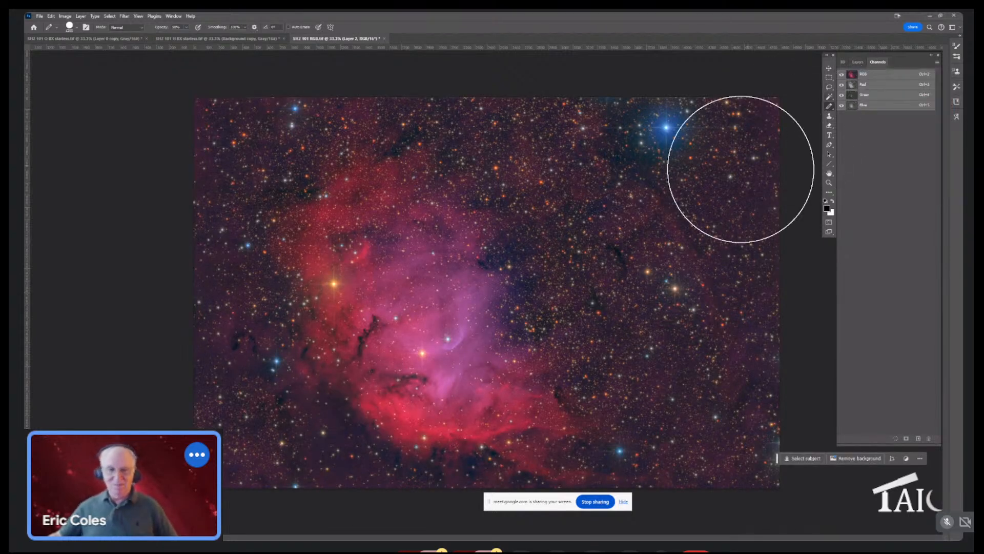
pyautogui.click(857, 62)
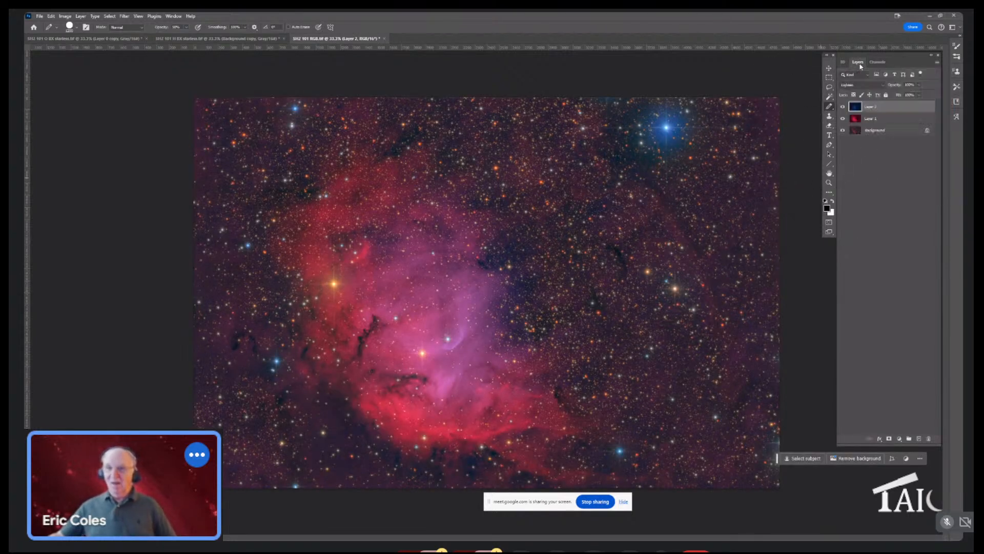
# Place the red-tinted H layer in a new layer group
pyautogui.click(882, 119)
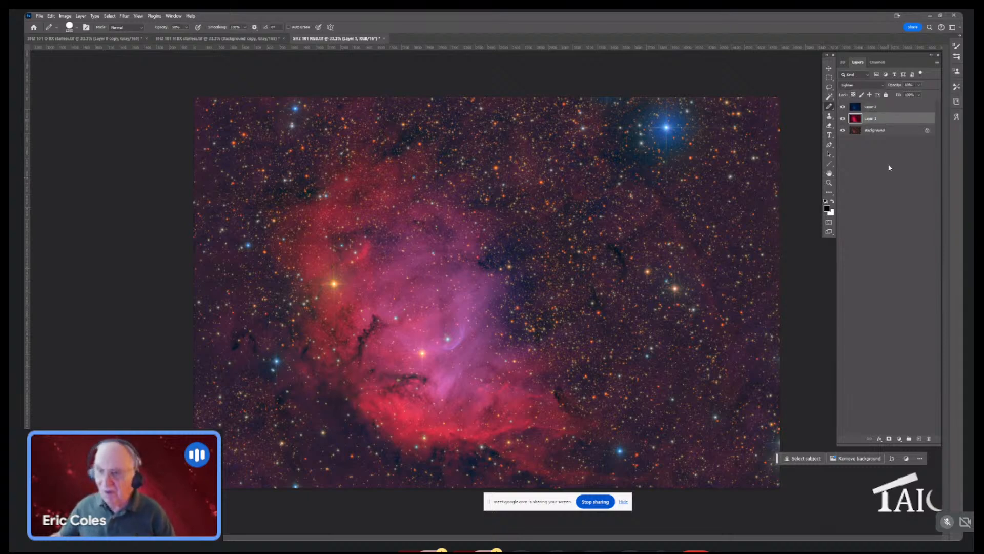
pyautogui.click(908, 439)
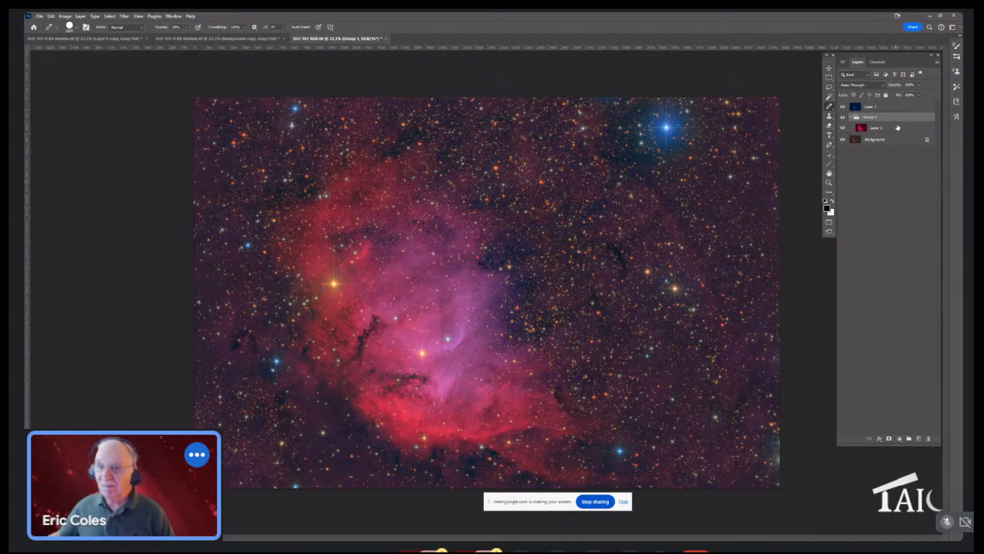
# Move the blue-tinted O layer into the group above the red-tinted H layer, and compare the image with the group hidden and shown
pyautogui.moveTo(902, 106); pyautogui.dragTo(900, 118)
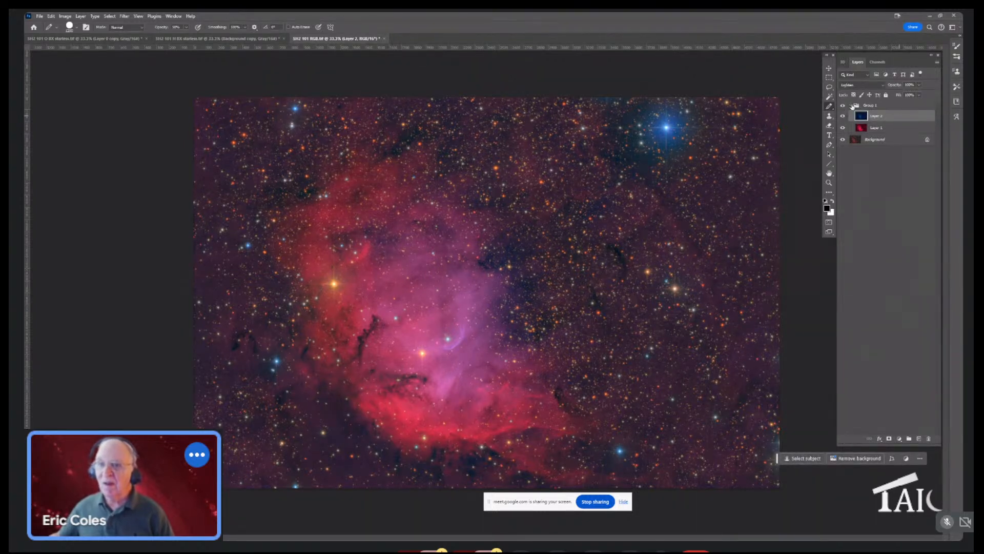
pyautogui.click(843, 106)
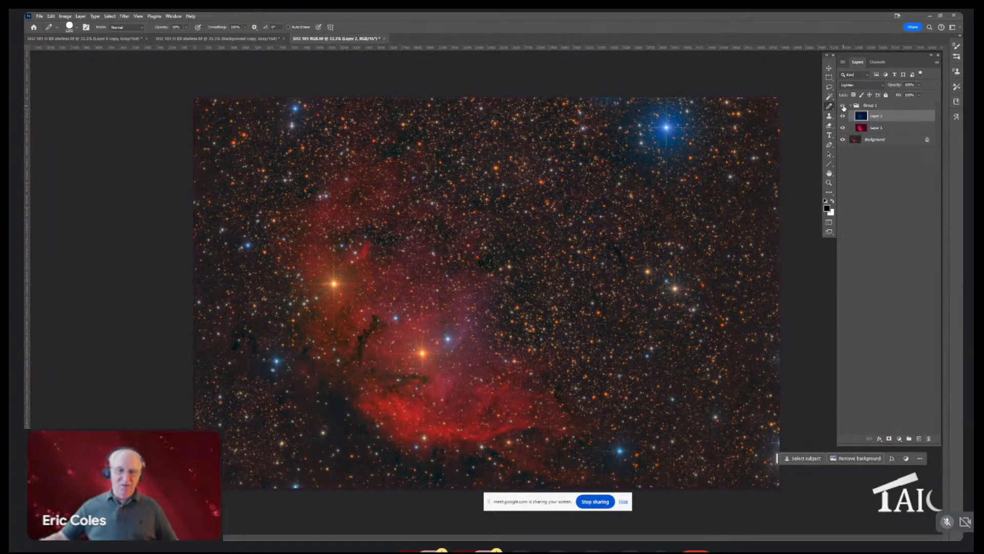
pyautogui.click(843, 106)
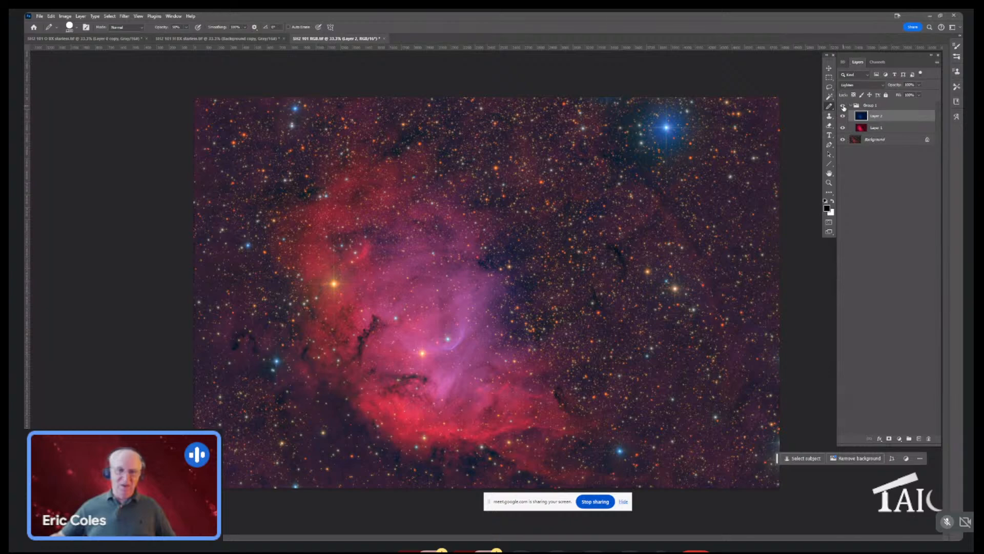
pyautogui.click(843, 106)
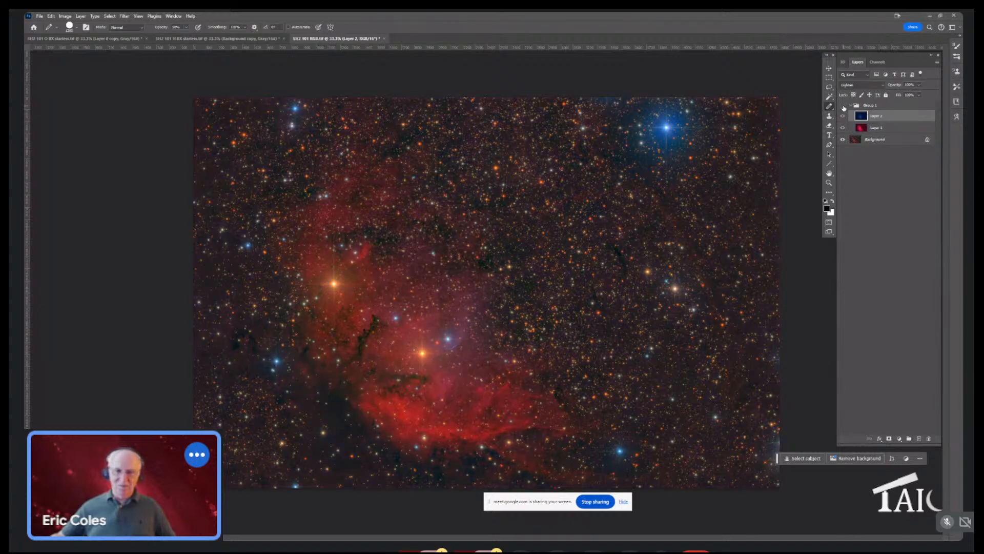
pyautogui.click(843, 107)
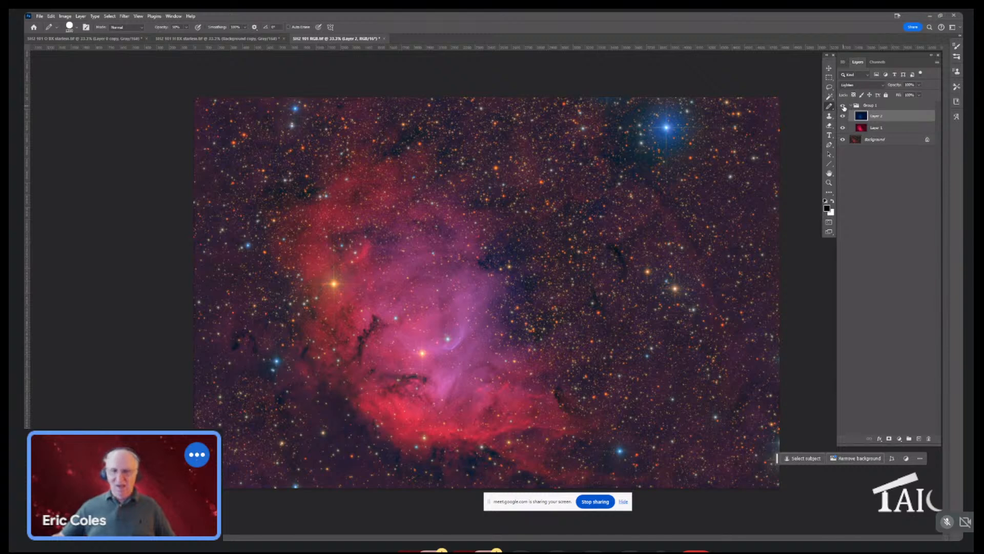
# Set the opacity of the red-tinted H layer inside the group to 75%
pyautogui.click(885, 129)
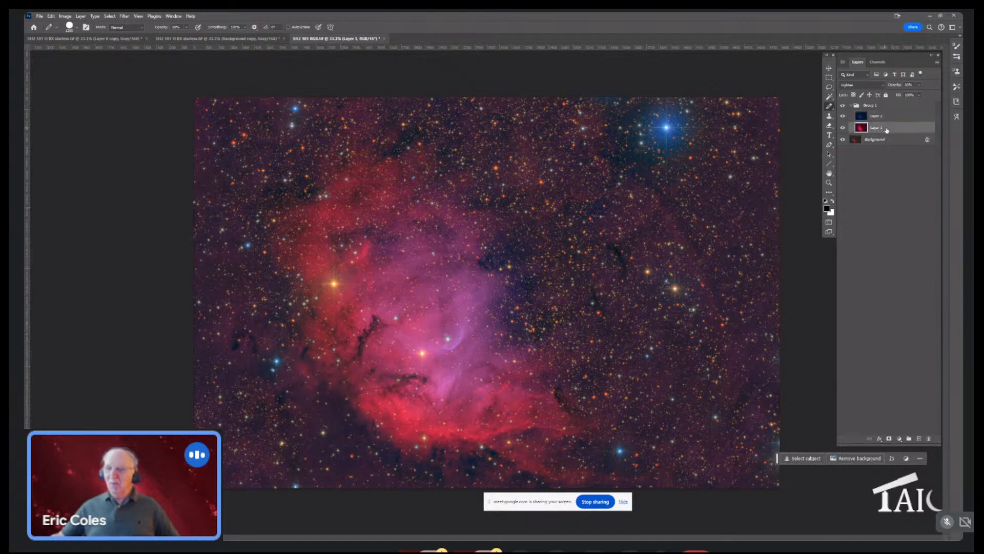
pyautogui.click(912, 83)
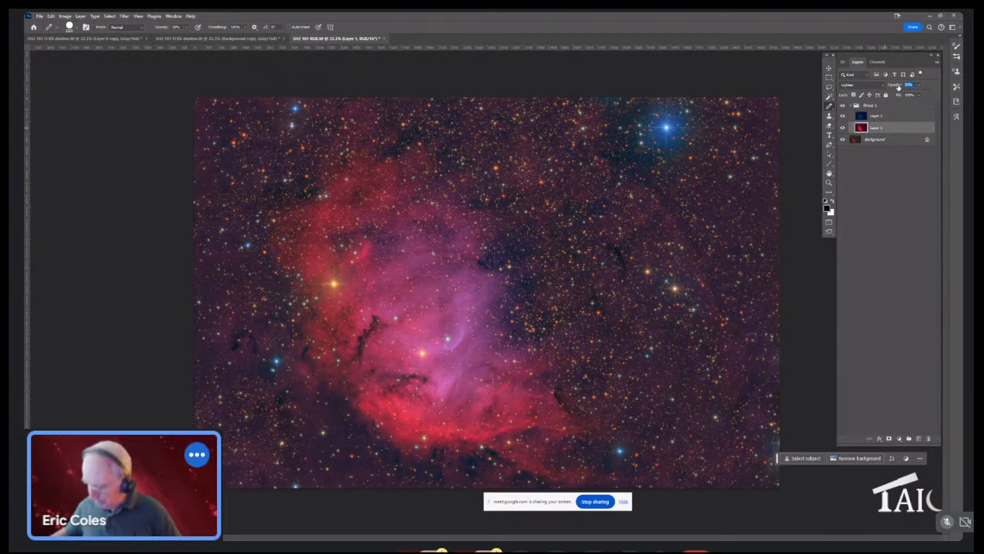
pyautogui.write('75')
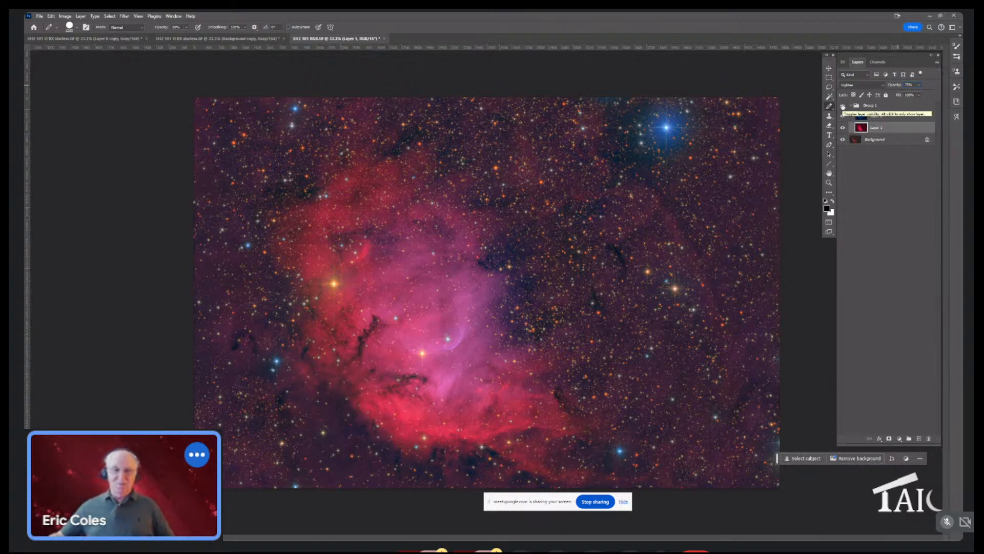
# Compare the plain RGB image with the narrowband blend by hiding and showing the layer group, and stop sharing the screen
pyautogui.click(842, 106)
pyautogui.click(843, 105)
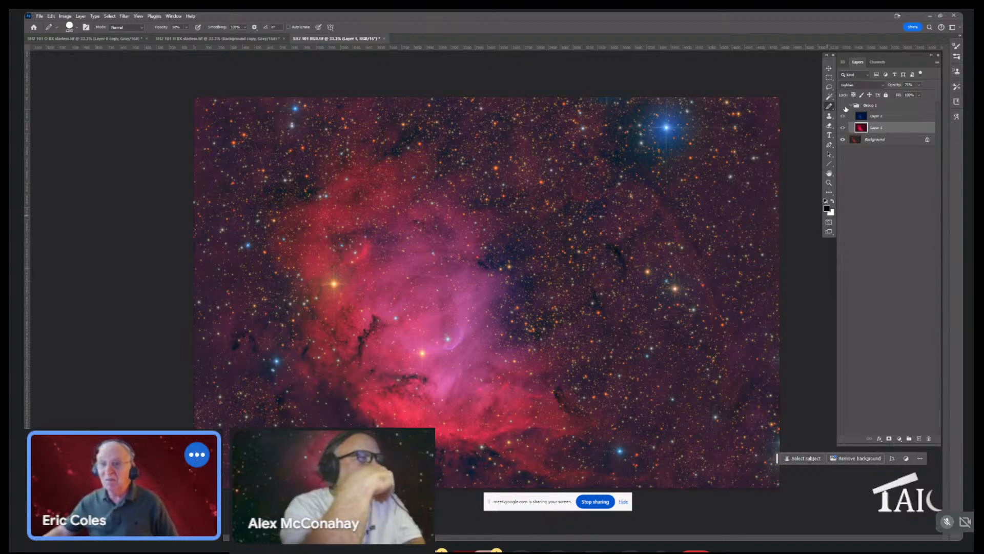
pyautogui.click(843, 106)
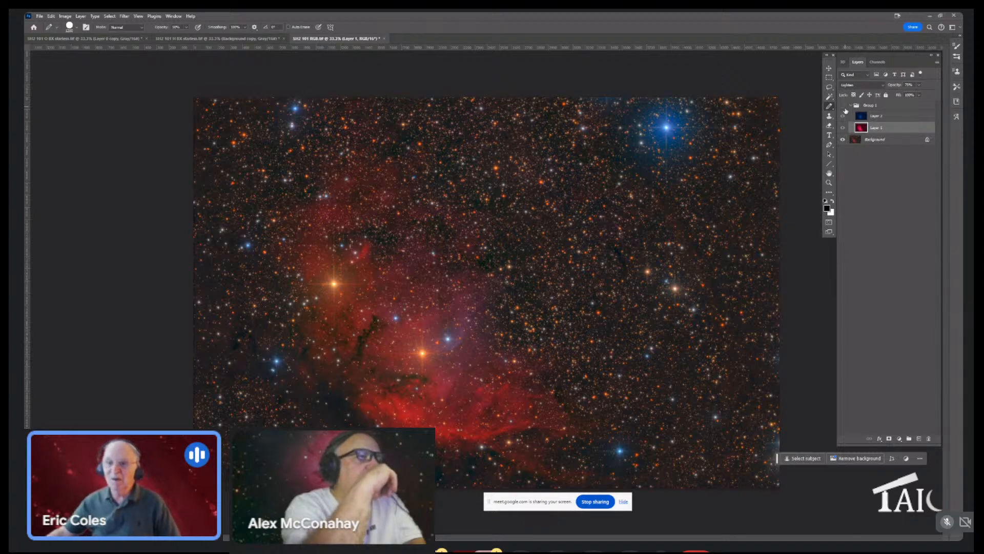
pyautogui.click(842, 106)
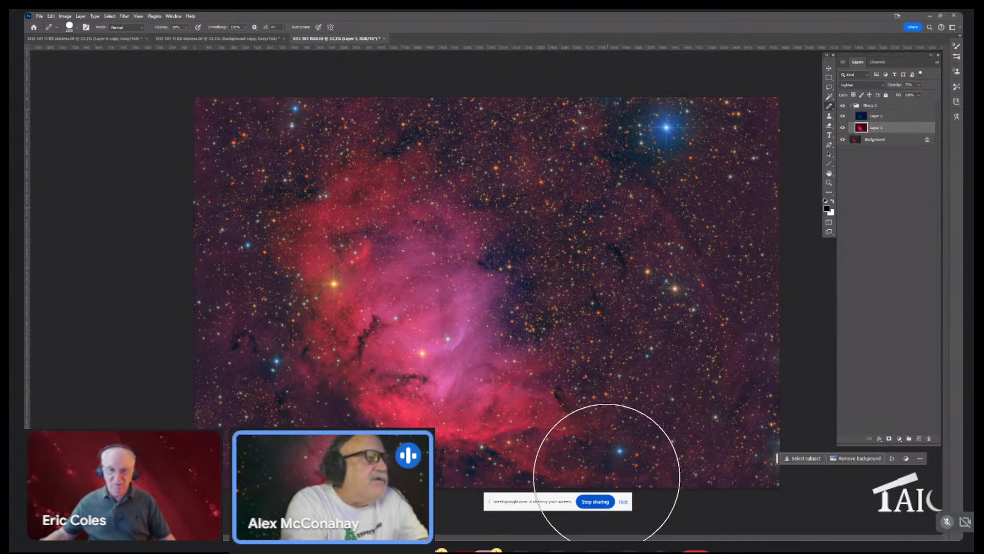
pyautogui.click(591, 506)
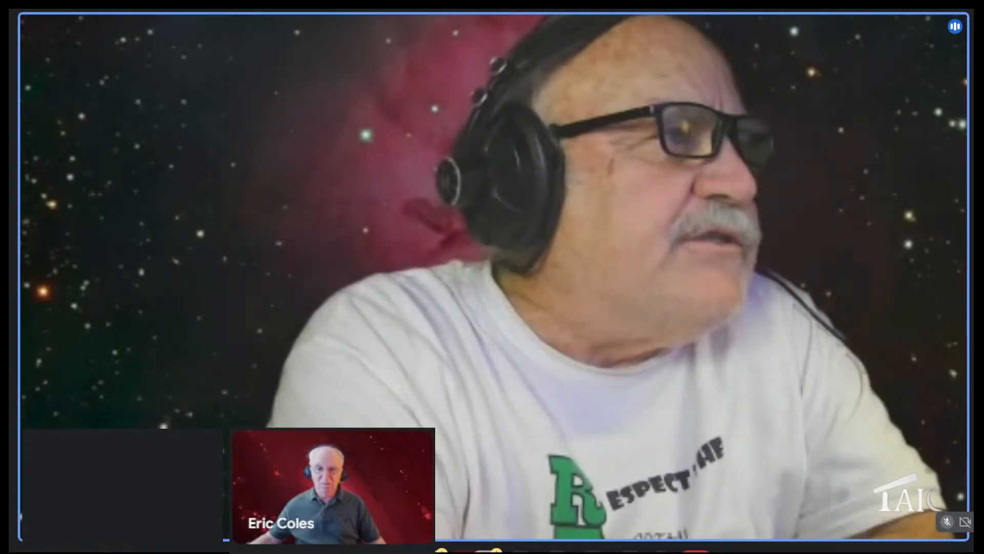